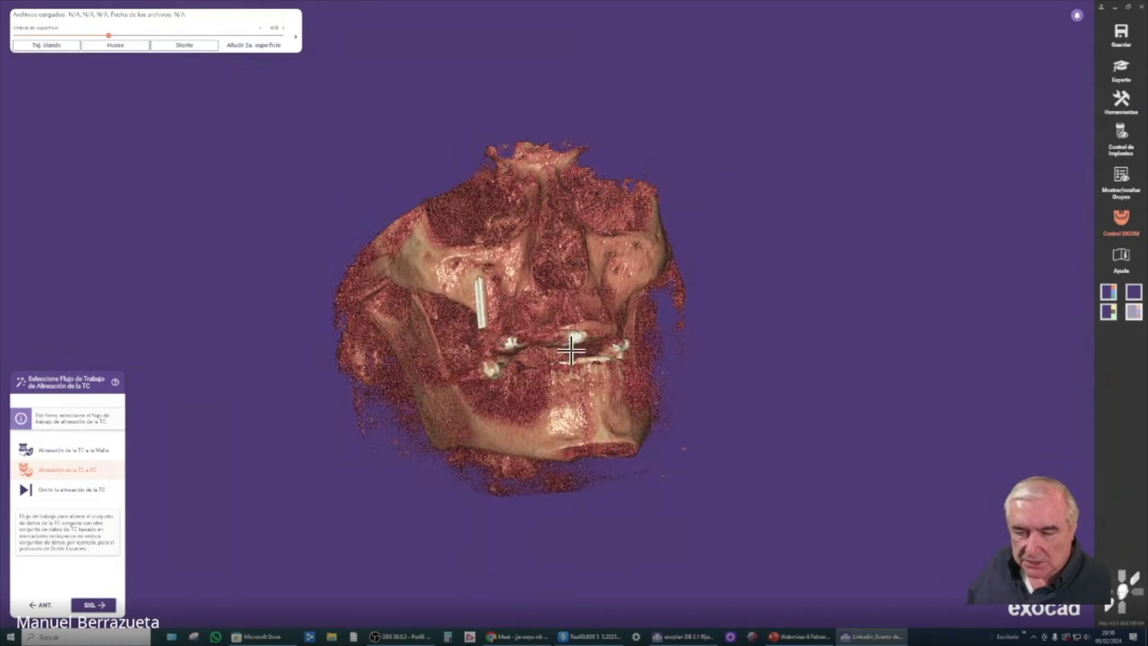
Crop the CT volume vertically with the clipping planes, about 48 mm from below and about 62 mm from above.
{"action": "mouse_move", "coordinate": [576, 335]}
{"action": "right_mouse_down"}
{"action": "mouse_move", "coordinate": [599, 403]}
{"action": "mouse_move", "coordinate": [574, 353]}
{"action": "right_mouse_up"}
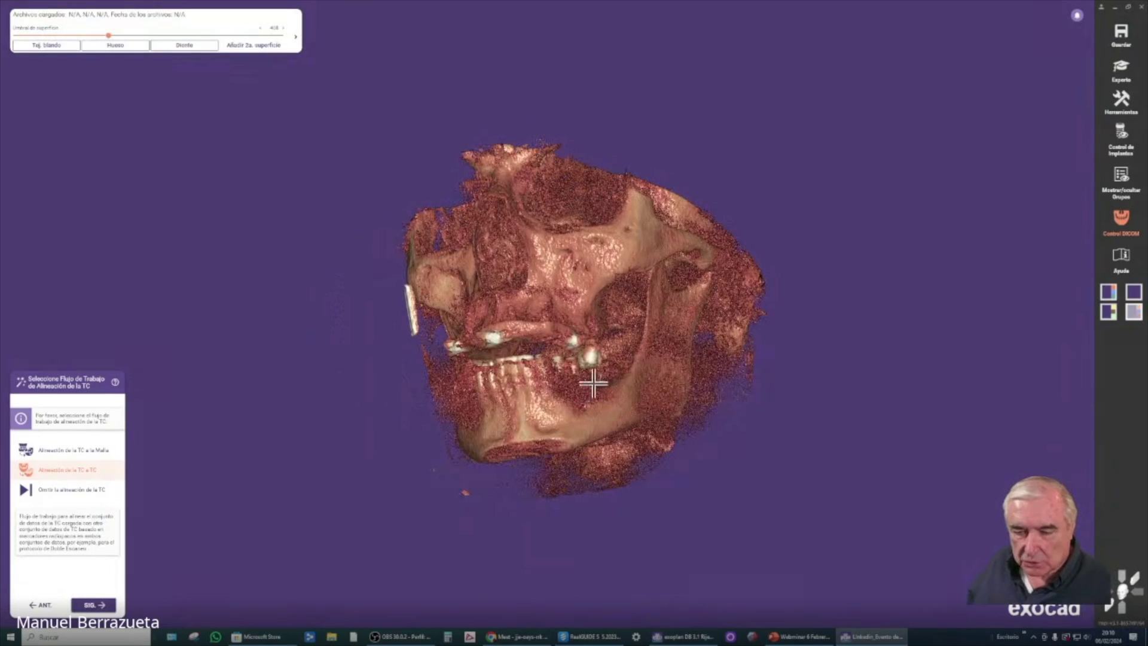
{"action": "right_click_drag", "start_coordinate": [457, 395], "coordinate": [463, 393]}
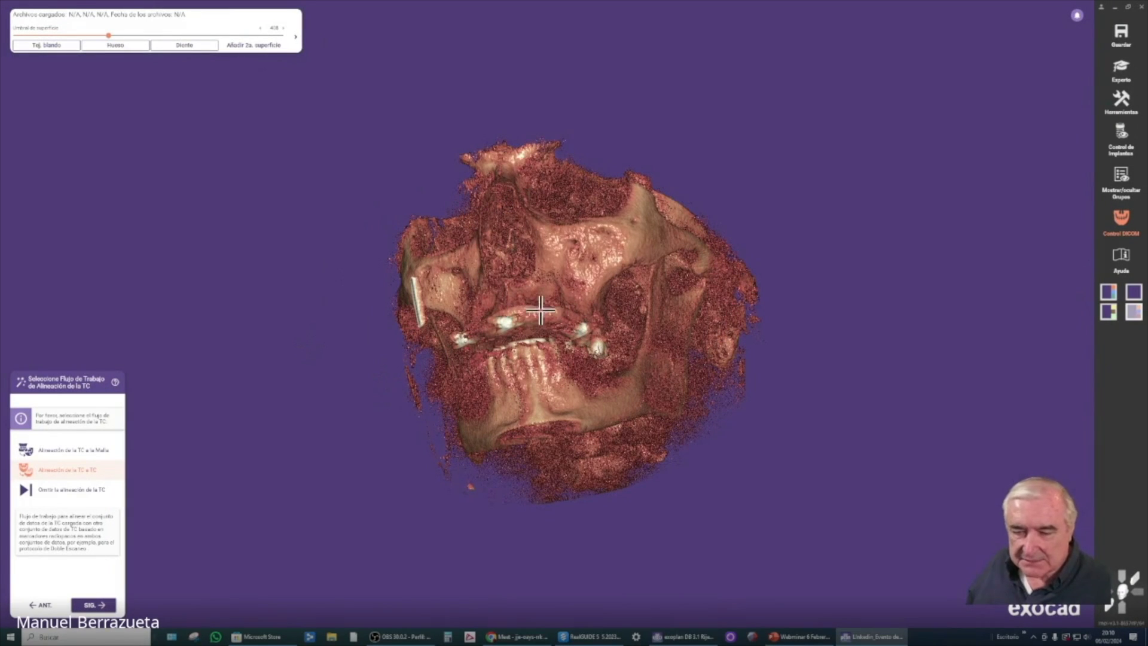
{"action": "right_click_drag", "start_coordinate": [551, 317], "coordinate": [474, 300]}
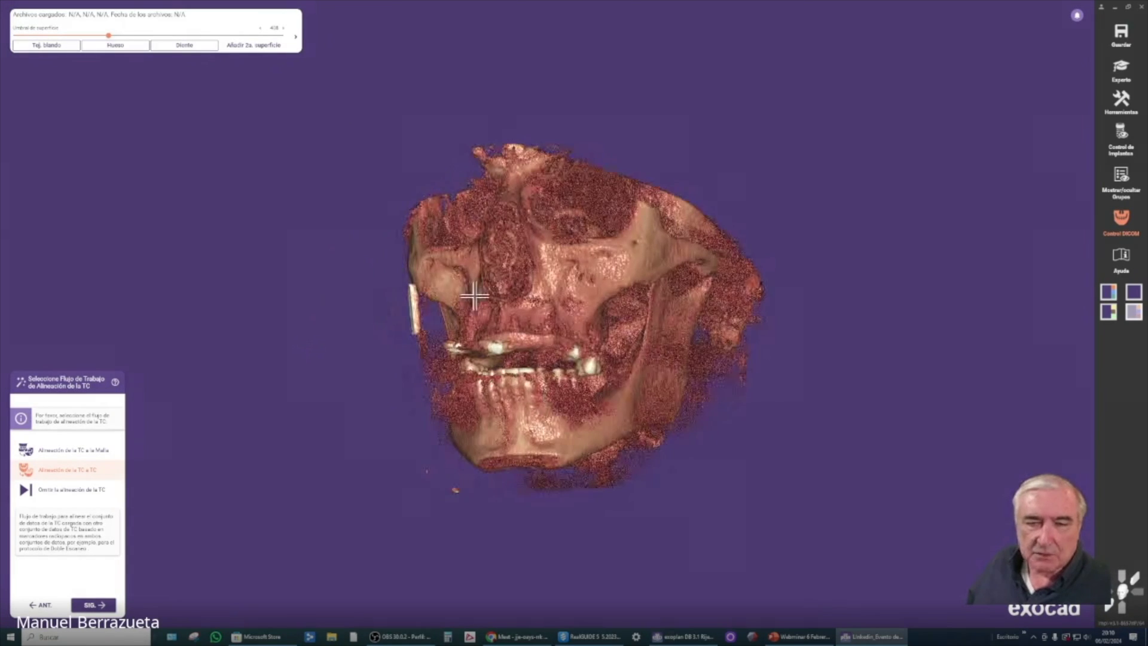
{"action": "left_click", "coordinate": [296, 37]}
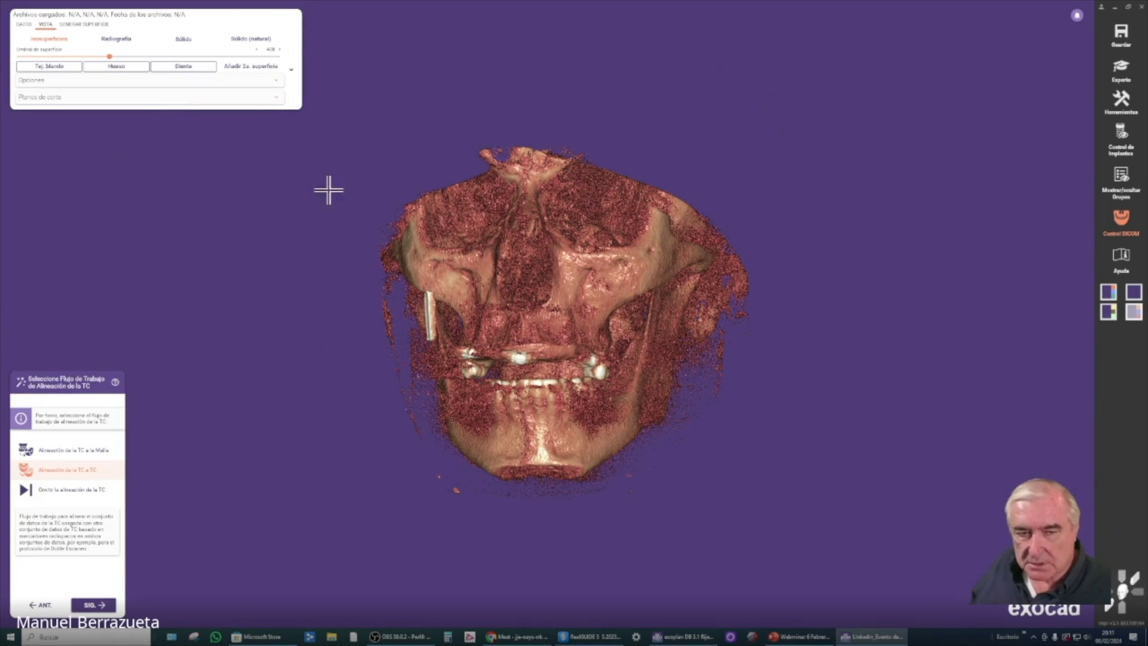
{"action": "left_click", "coordinate": [275, 99]}
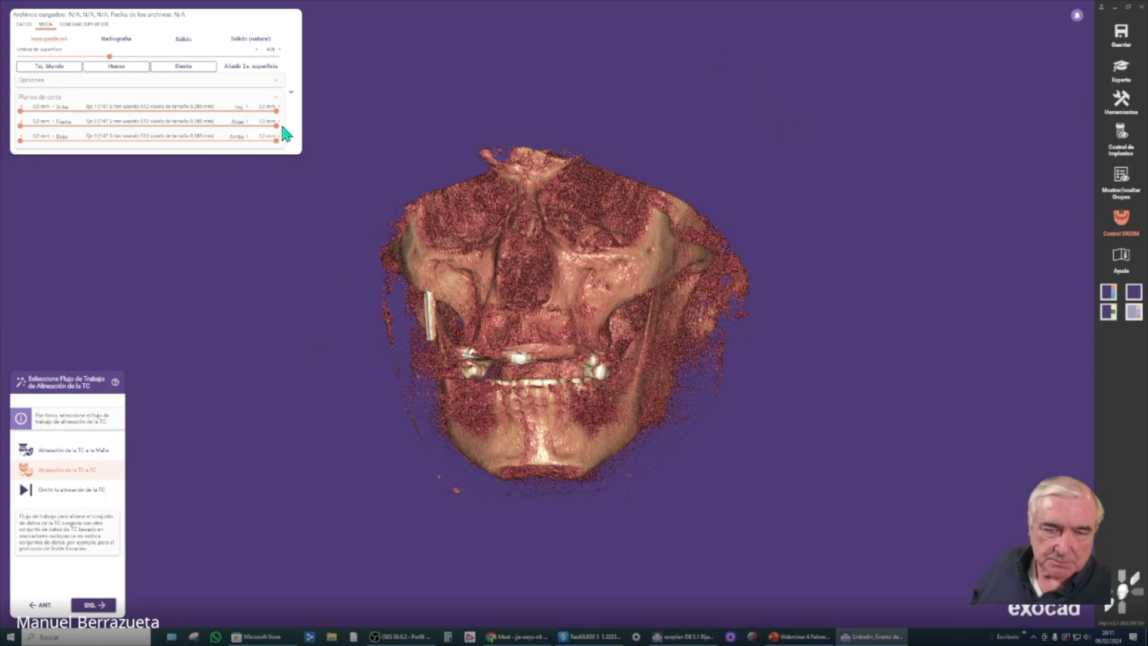
{"action": "left_click_drag", "start_coordinate": [277, 141], "coordinate": [171, 146]}
{"action": "right_click_drag", "start_coordinate": [549, 266], "coordinate": [564, 242]}
{"action": "left_click_drag", "start_coordinate": [22, 127], "coordinate": [104, 143]}
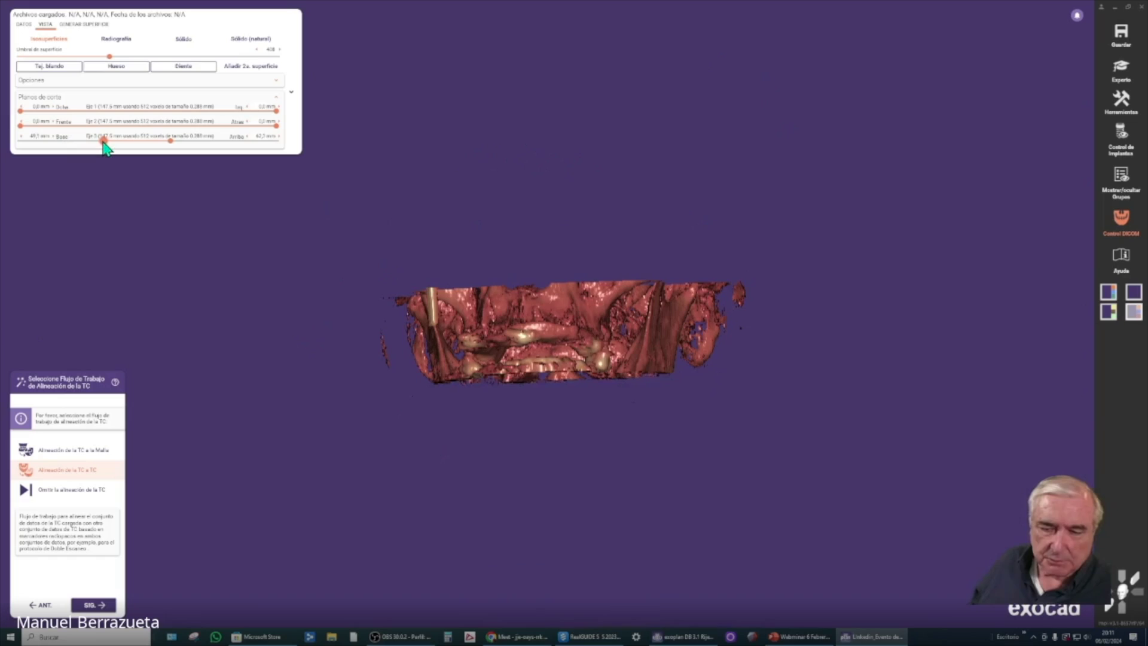
{"action": "right_click_drag", "start_coordinate": [413, 236], "coordinate": [413, 236]}
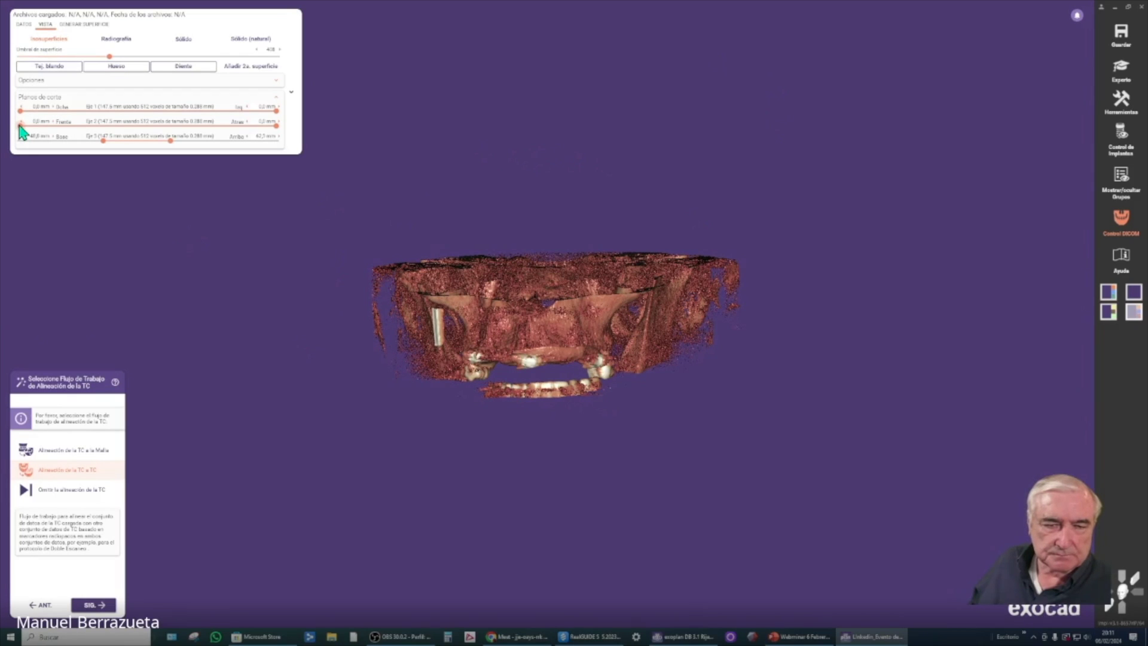
Crop the CT volume's depth with the clipping planes, about 13 mm from the front and about 59 mm from the back.
{"action": "left_click_drag", "start_coordinate": [21, 126], "coordinate": [60, 126]}
{"action": "right_click_drag", "start_coordinate": [187, 287], "coordinate": [175, 288]}
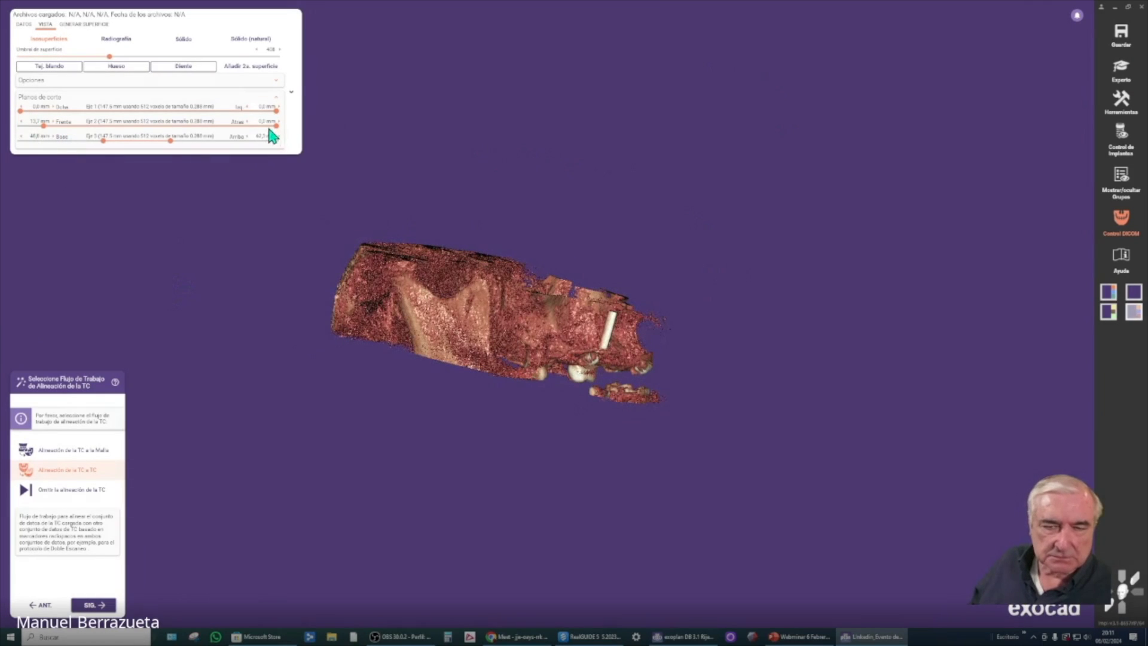
{"action": "left_click_drag", "start_coordinate": [277, 127], "coordinate": [175, 127]}
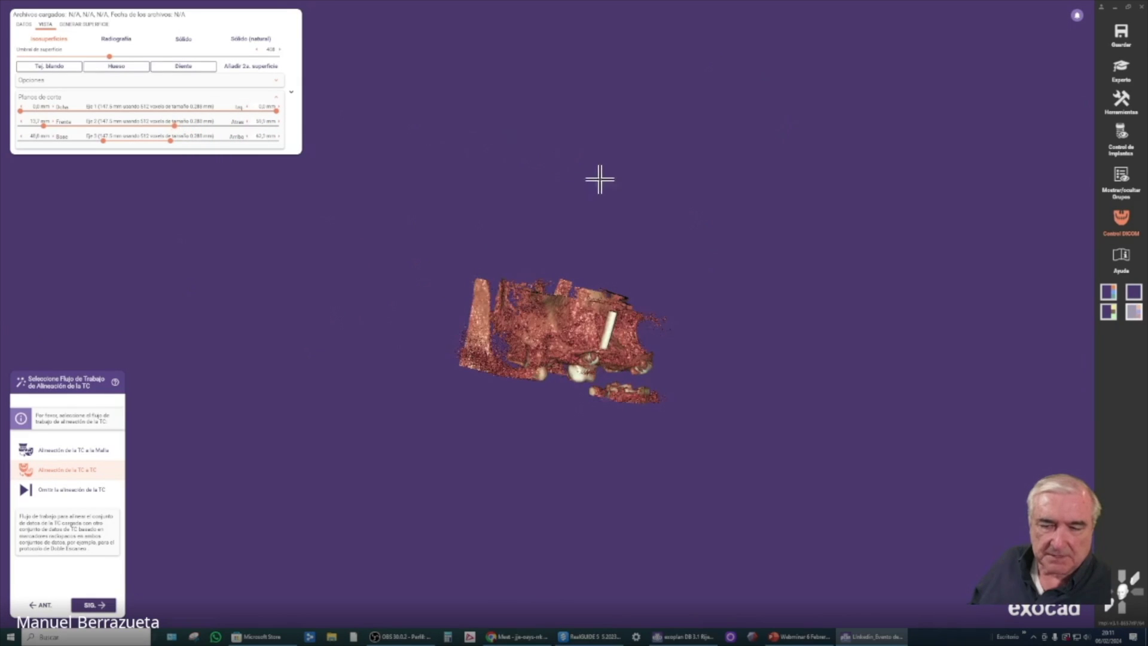
Crop the CT volume's sides with the clipping planes, about 36 mm from the right and about 41 mm from the left.
{"action": "right_click_drag", "start_coordinate": [598, 183], "coordinate": [596, 180]}
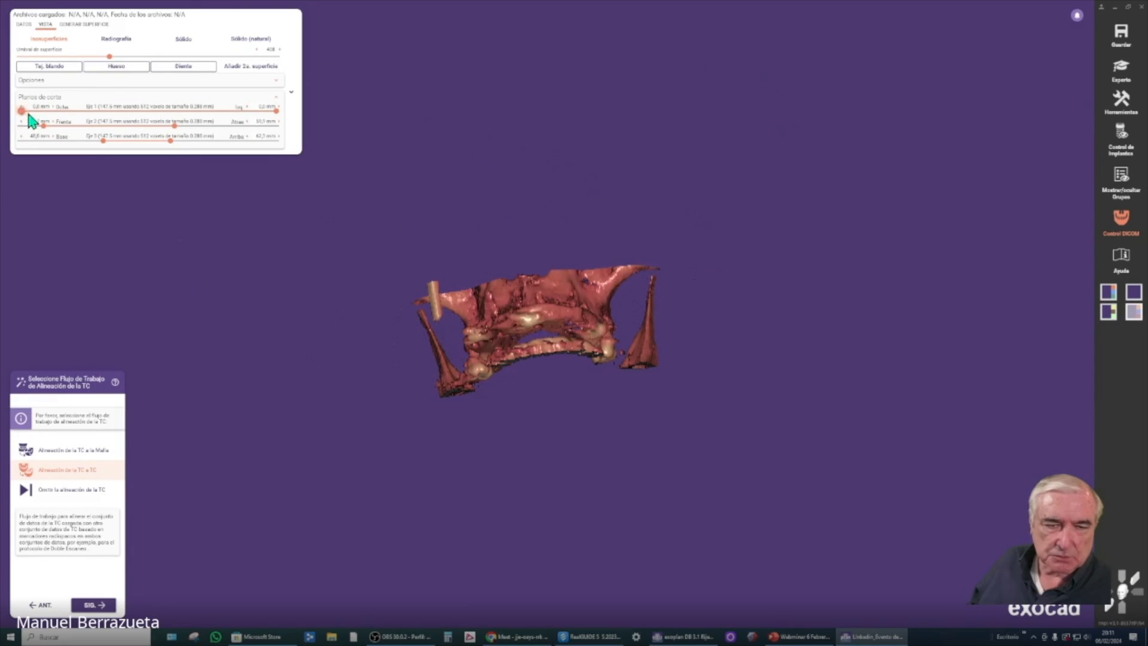
{"action": "left_click_drag", "start_coordinate": [61, 116], "coordinate": [81, 119]}
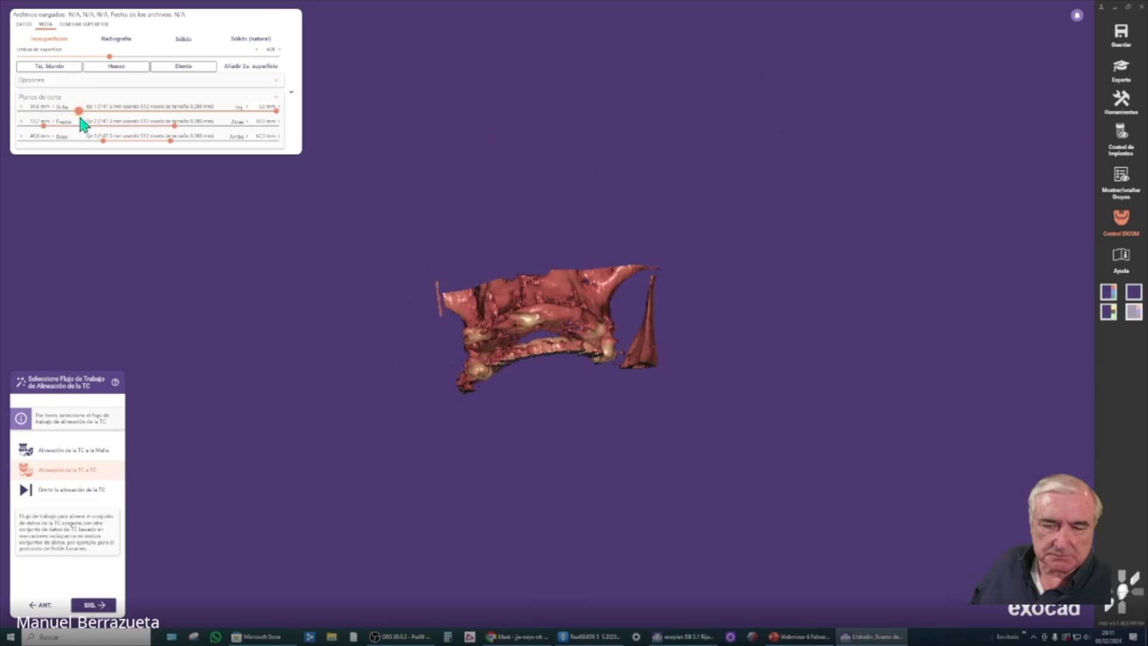
{"action": "left_click_drag", "start_coordinate": [278, 111], "coordinate": [273, 111]}
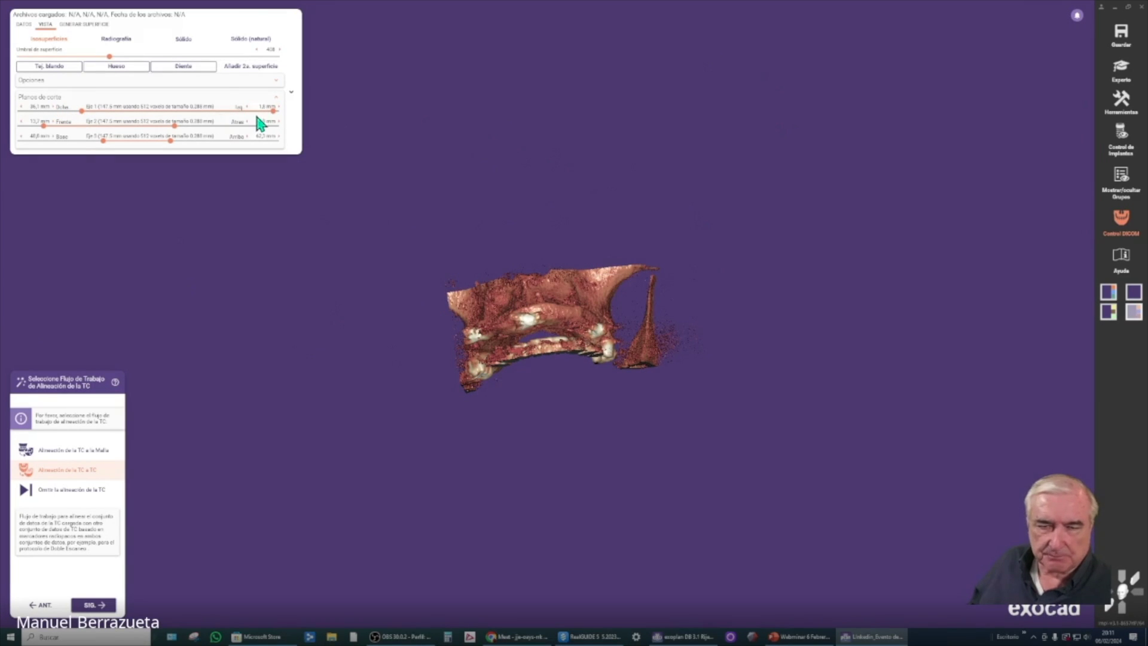
{"action": "left_click_drag", "start_coordinate": [274, 111], "coordinate": [208, 117]}
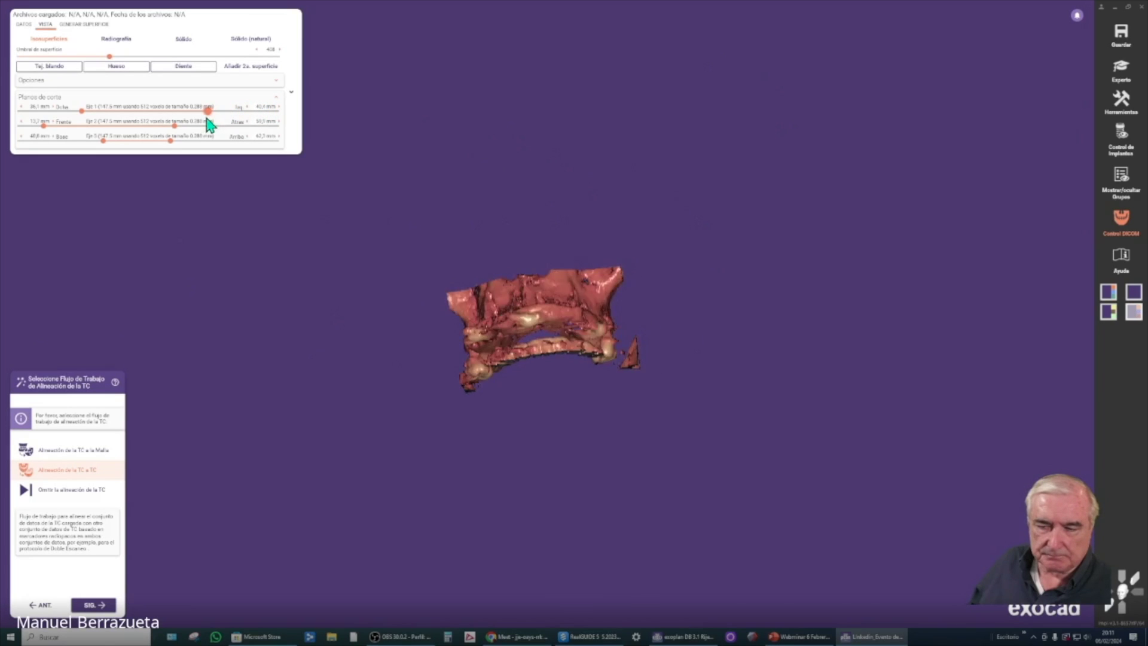
{"action": "right_click_drag", "start_coordinate": [553, 367], "coordinate": [573, 386]}
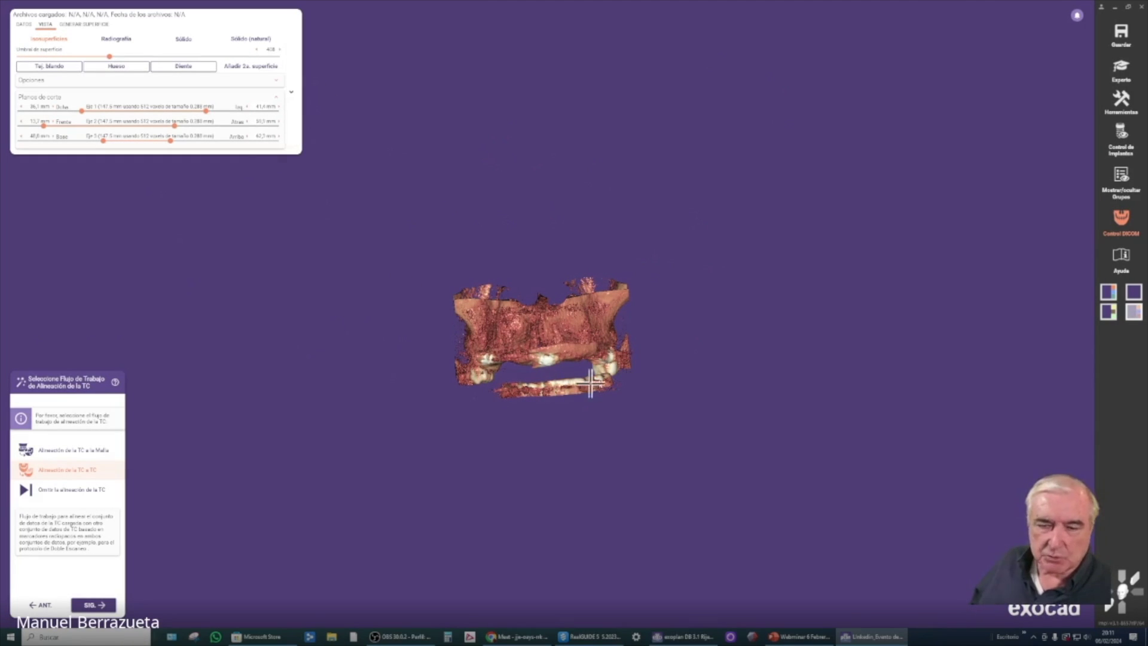
{"action": "right_click_drag", "start_coordinate": [389, 339], "coordinate": [424, 331]}
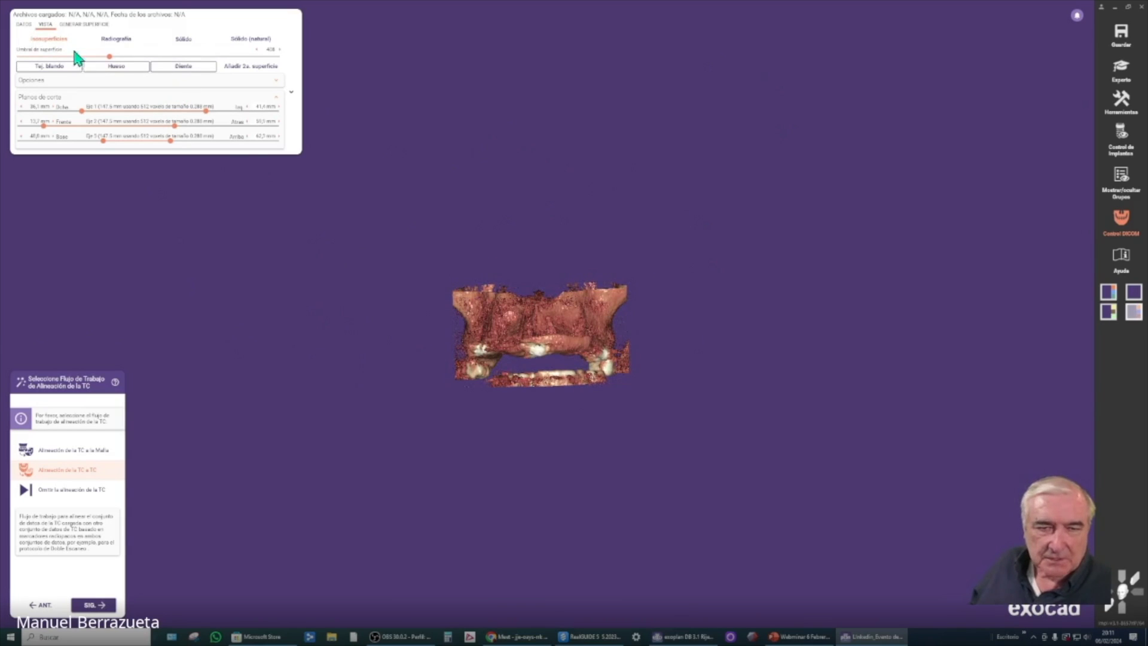
Lower the surface threshold of the cropped CT volume slightly.
{"action": "mouse_move", "coordinate": [109, 58]}
{"action": "left_mouse_down"}
{"action": "mouse_move", "coordinate": [133, 60]}
{"action": "mouse_move", "coordinate": [100, 62]}
{"action": "mouse_move", "coordinate": [110, 70]}
{"action": "left_mouse_up"}
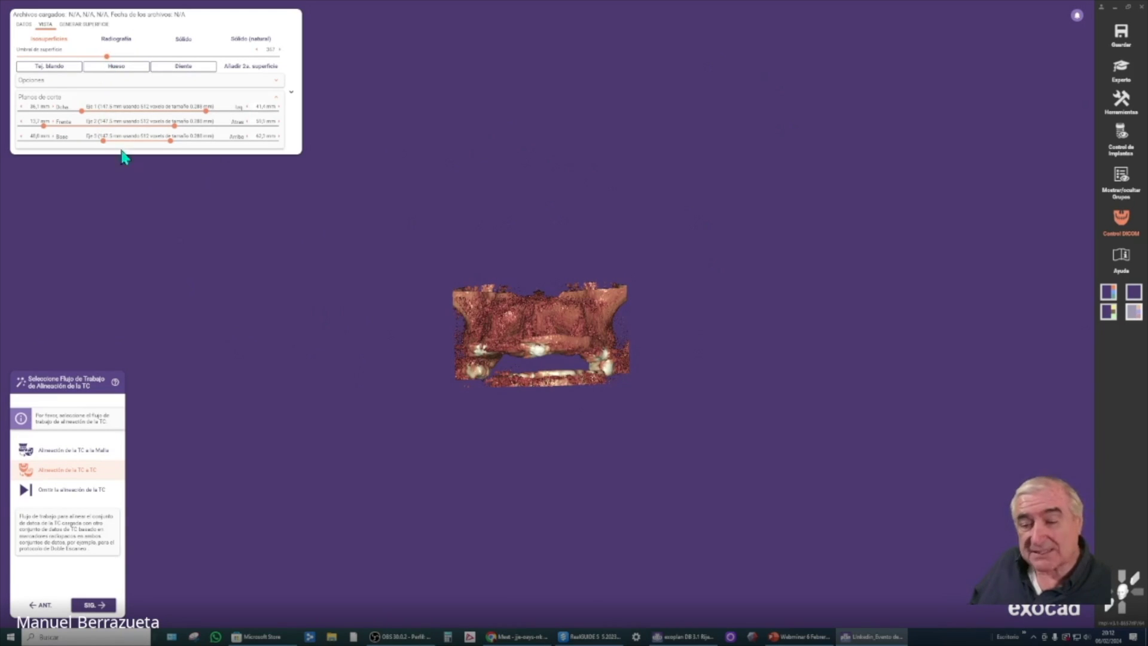
{"action": "right_click_drag", "start_coordinate": [361, 220], "coordinate": [365, 220]}
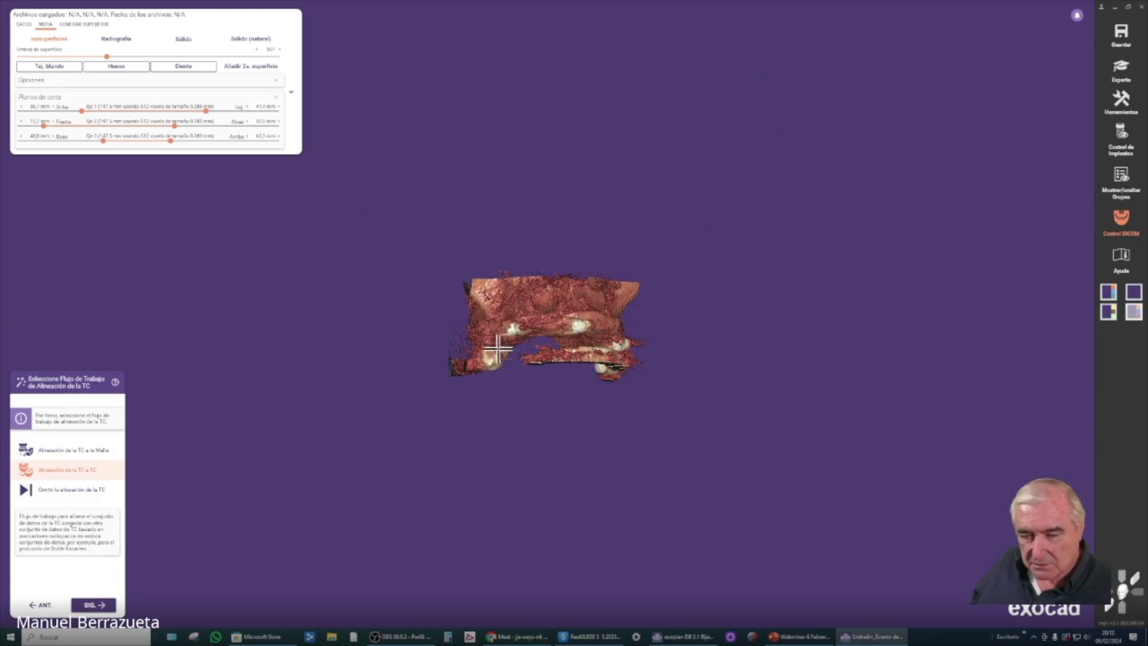
{"action": "right_click_drag", "start_coordinate": [493, 272], "coordinate": [428, 139]}
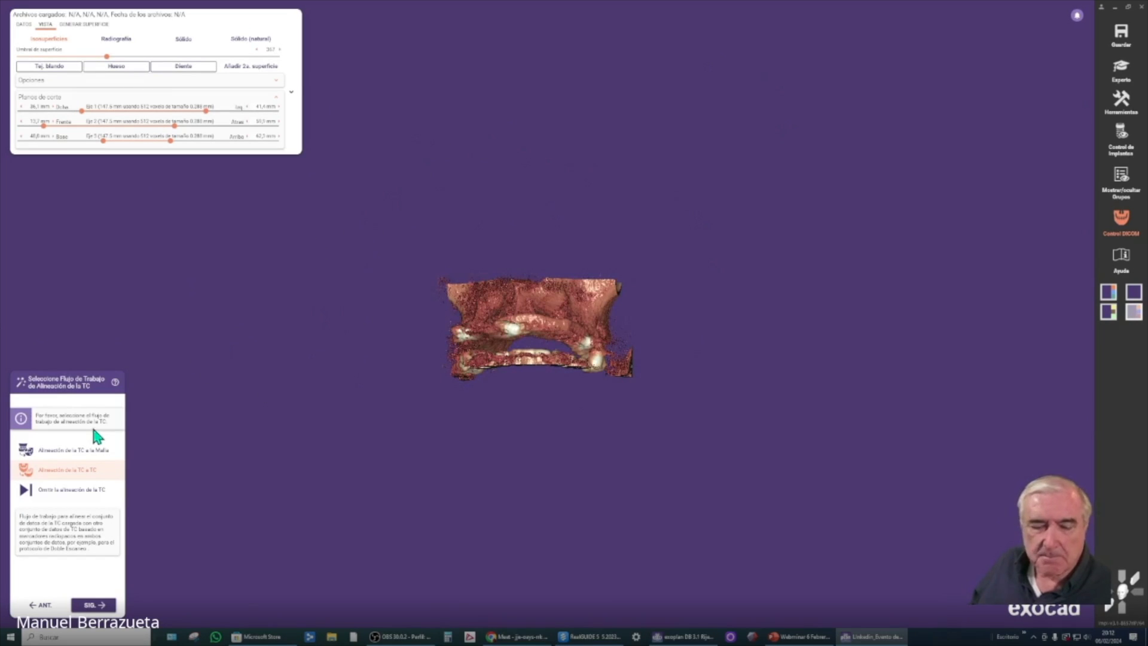
Choose the CT-to-mesh alignment workflow and browse to the anonymised scan folder on the desktop for the upper jaw scan.
{"action": "left_click", "coordinate": [80, 451]}
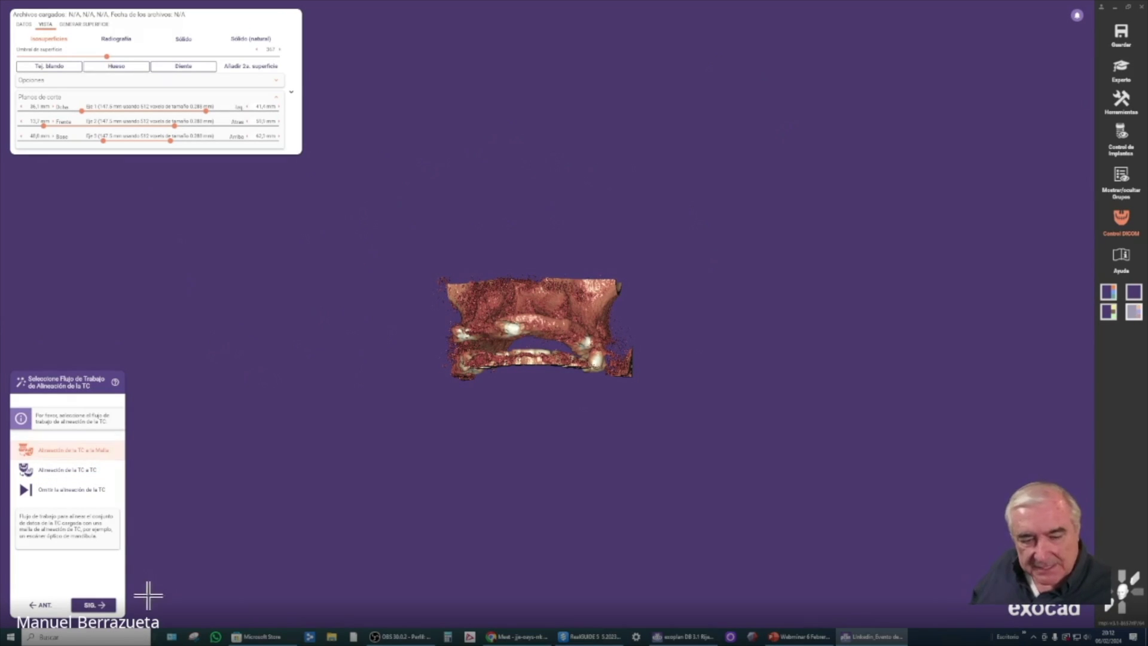
{"action": "left_click", "coordinate": [91, 605]}
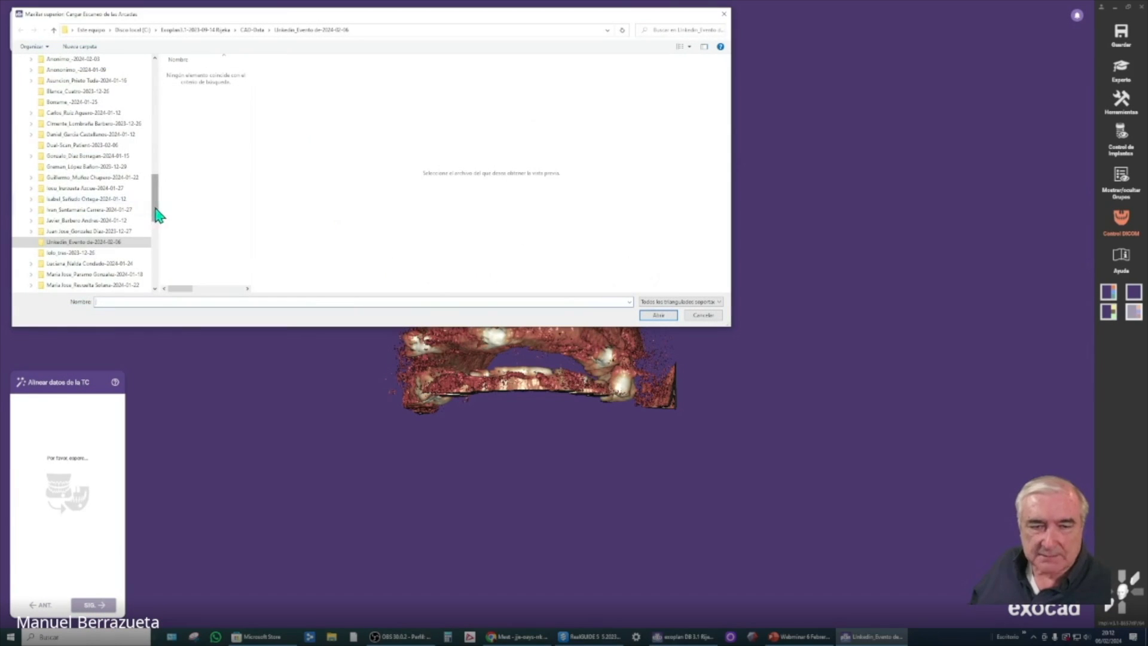
{"action": "left_click_drag", "start_coordinate": [155, 200], "coordinate": [163, 67]}
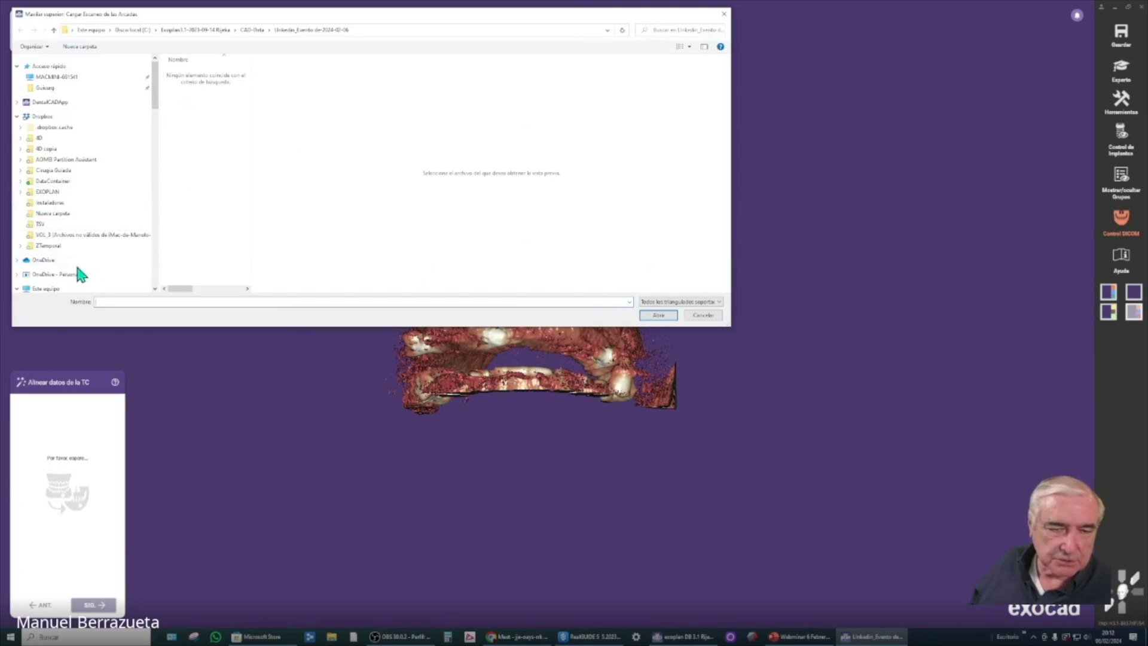
{"action": "scroll", "coordinate": [84, 261], "scroll_direction": "down", "scroll_amount": 3}
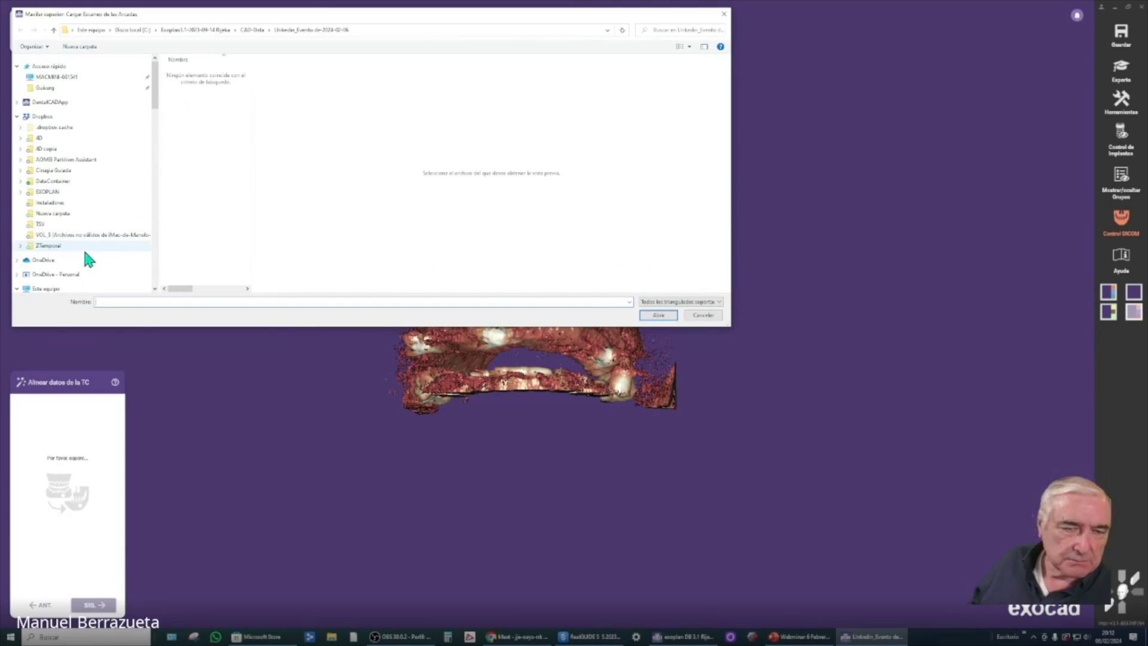
{"action": "scroll", "coordinate": [74, 258], "scroll_direction": "down", "scroll_amount": 1}
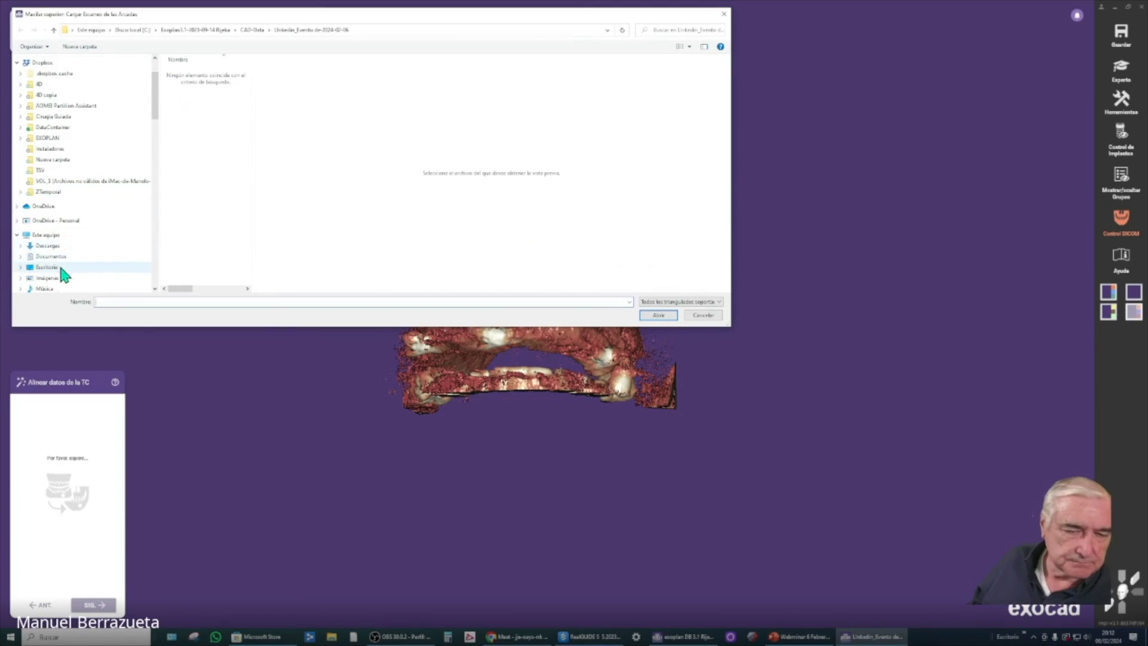
{"action": "left_click", "coordinate": [60, 268]}
{"action": "double_click", "coordinate": [190, 139]}
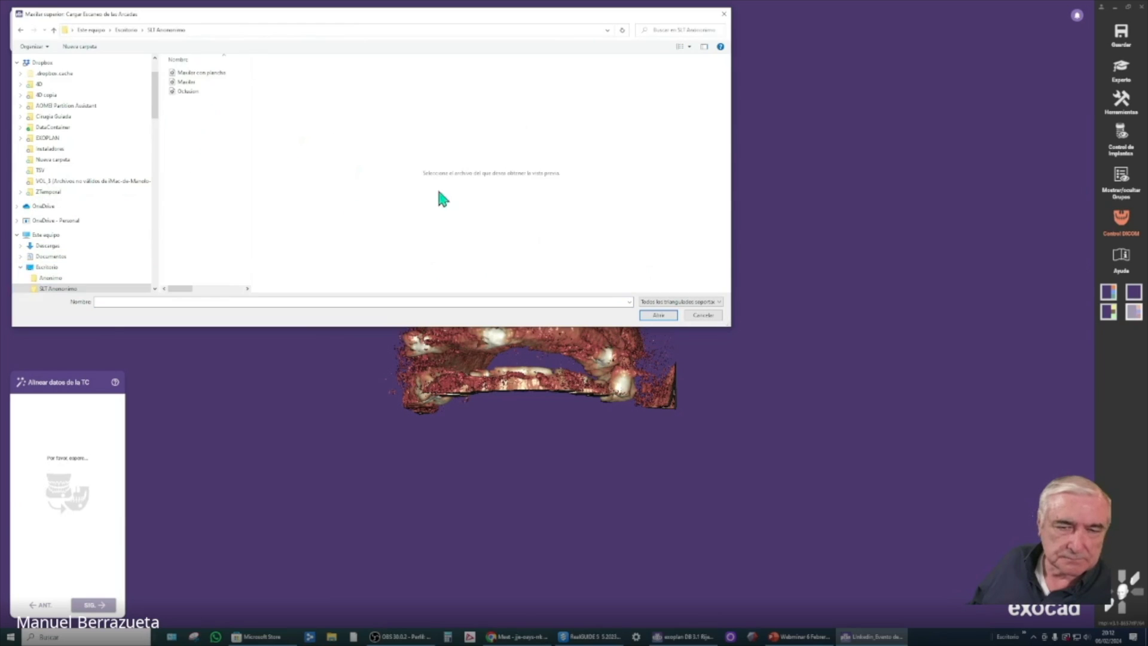
Load the "Maxilar con plancha" file as the upper jaw scan for the alignment.
{"action": "left_click", "coordinate": [213, 73]}
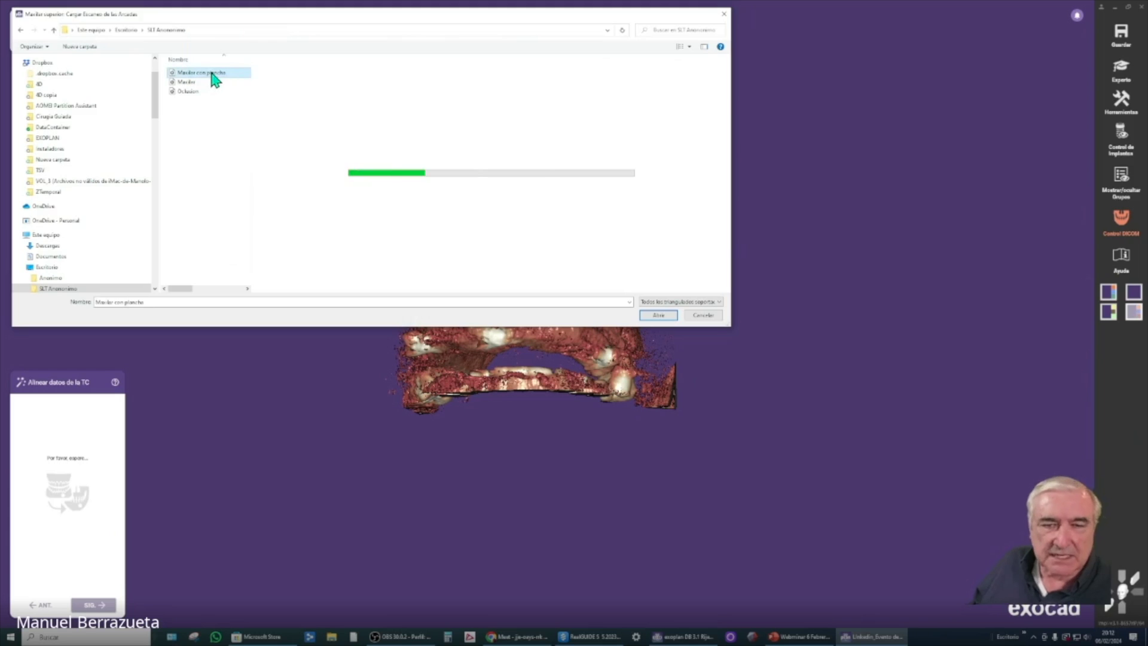
{"action": "left_click", "coordinate": [213, 73]}
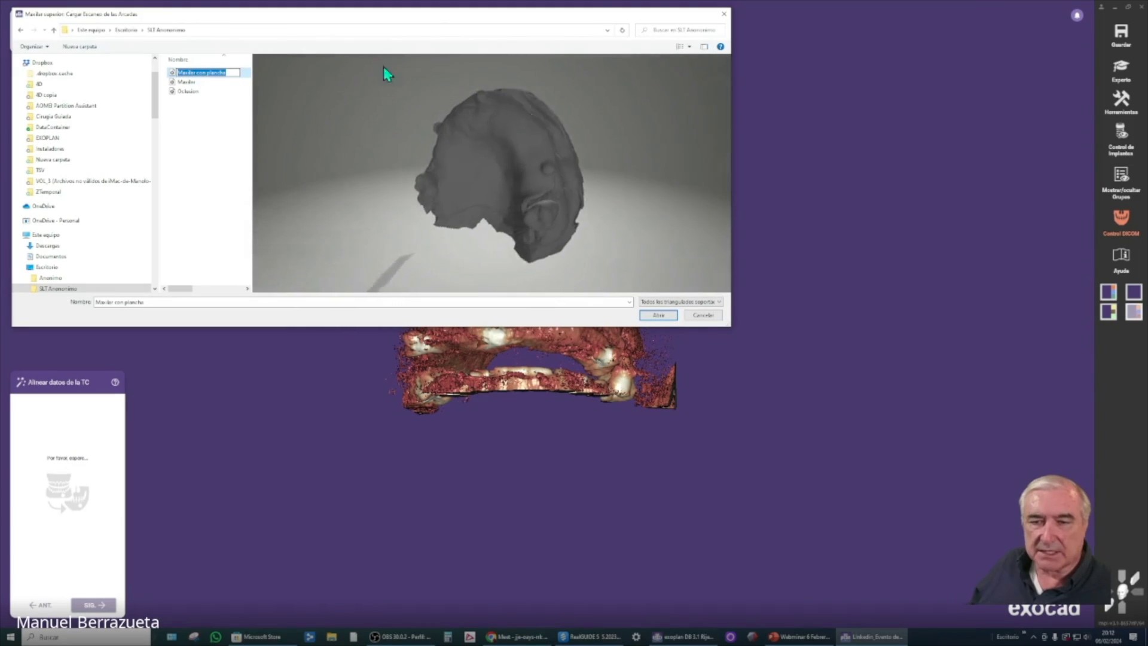
{"action": "left_click", "coordinate": [658, 315]}
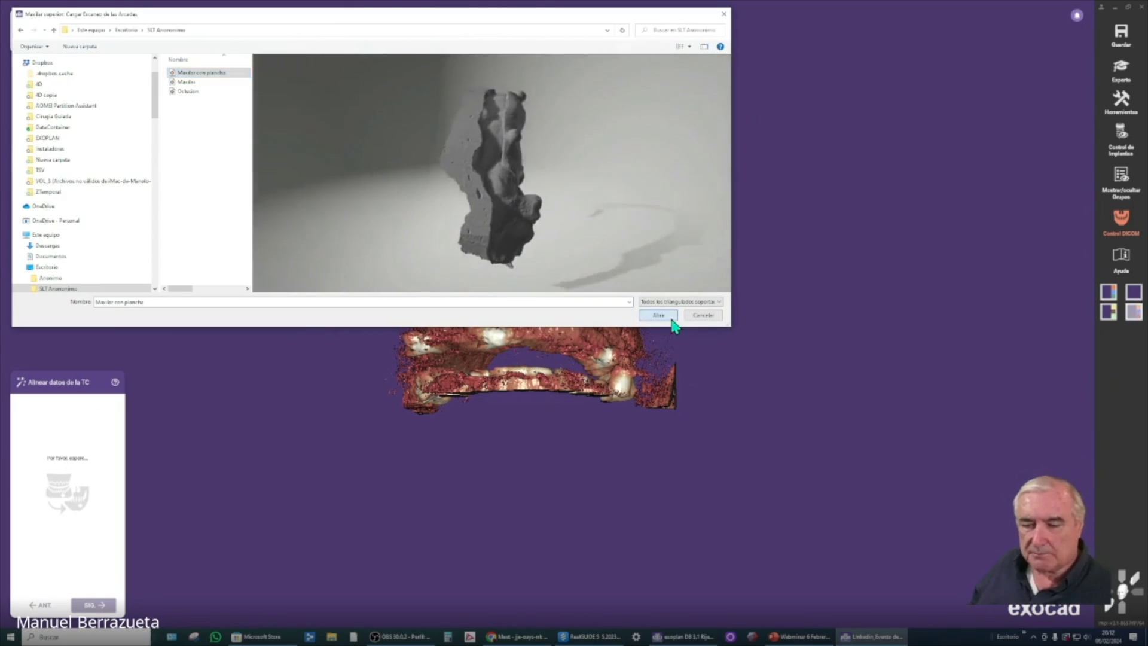
{"action": "left_click", "coordinate": [668, 316]}
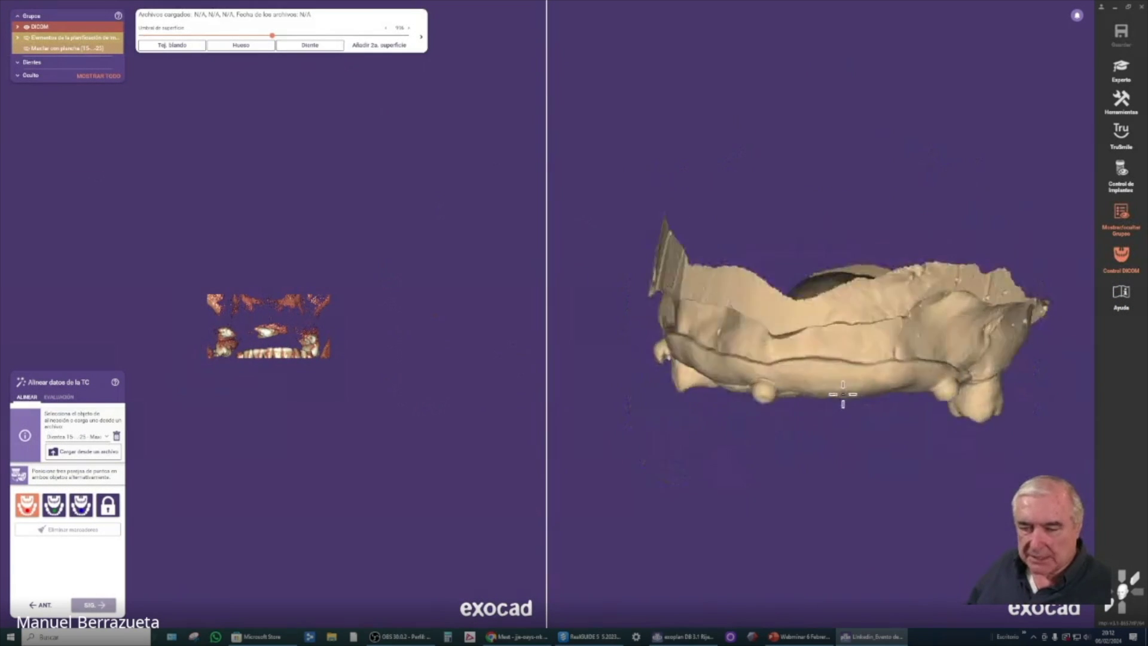
Lower the CT surface threshold in the alignment view until more of the maxillary bone and the markers are rendered.
{"action": "scroll", "coordinate": [351, 341], "scroll_direction": "up", "scroll_amount": 4}
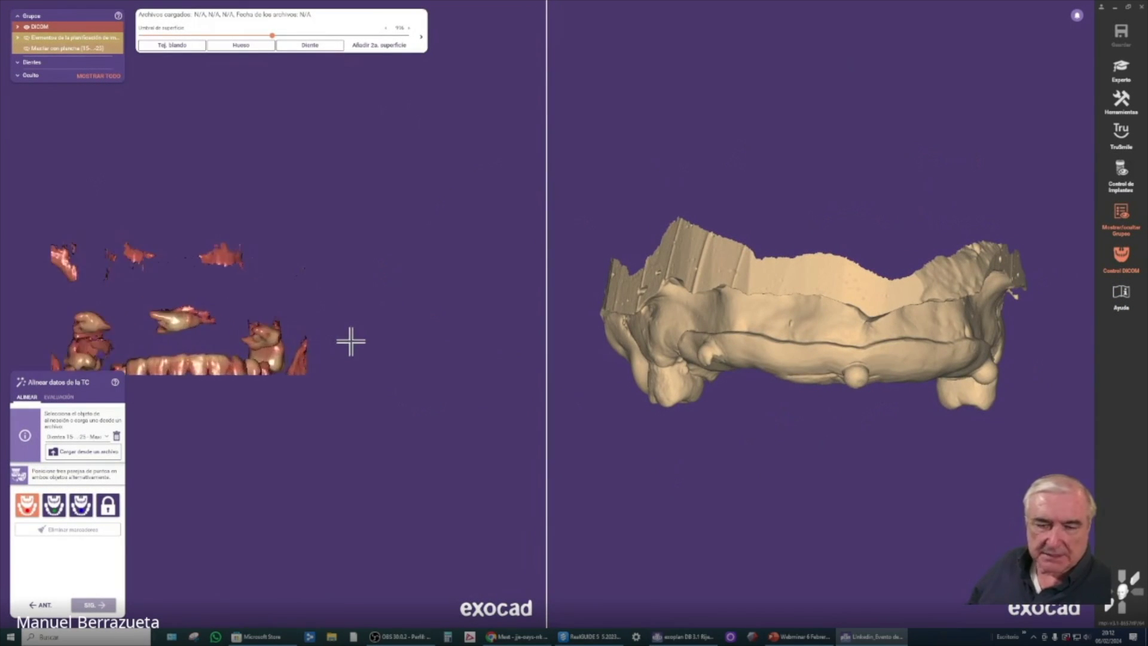
{"action": "middle_click_drag", "start_coordinate": [330, 323], "coordinate": [414, 288]}
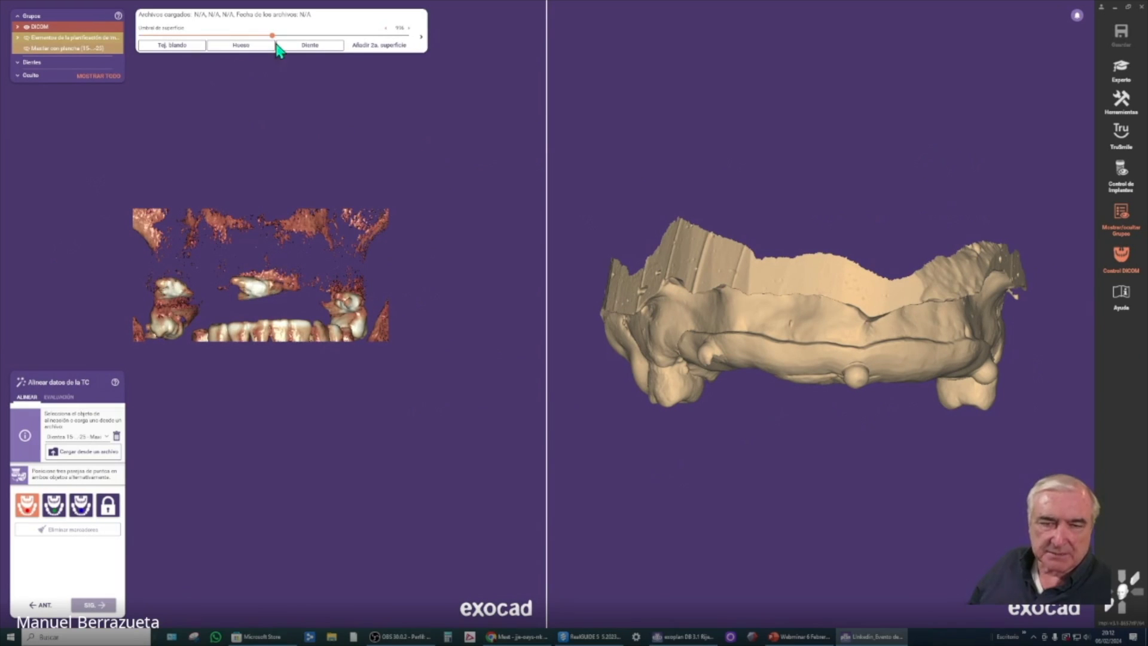
{"action": "left_click_drag", "start_coordinate": [272, 36], "coordinate": [249, 44]}
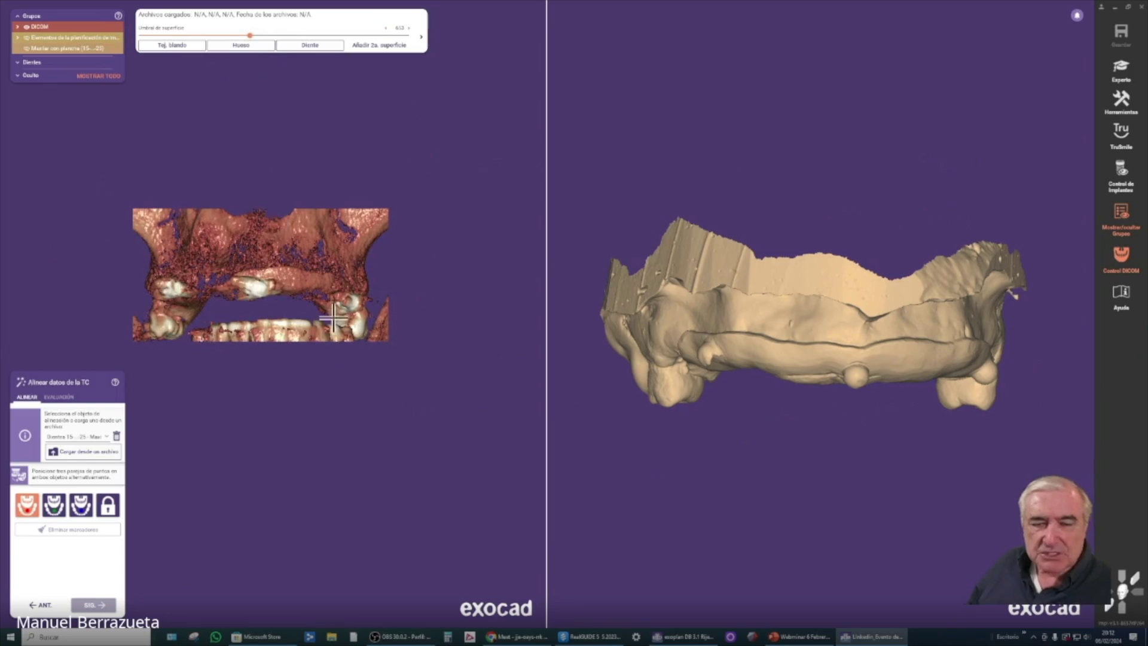
Place the first pair of alignment points on the marker at the patient's right, in both the CT and the jaw scan.
{"action": "right_click_drag", "start_coordinate": [286, 400], "coordinate": [295, 400]}
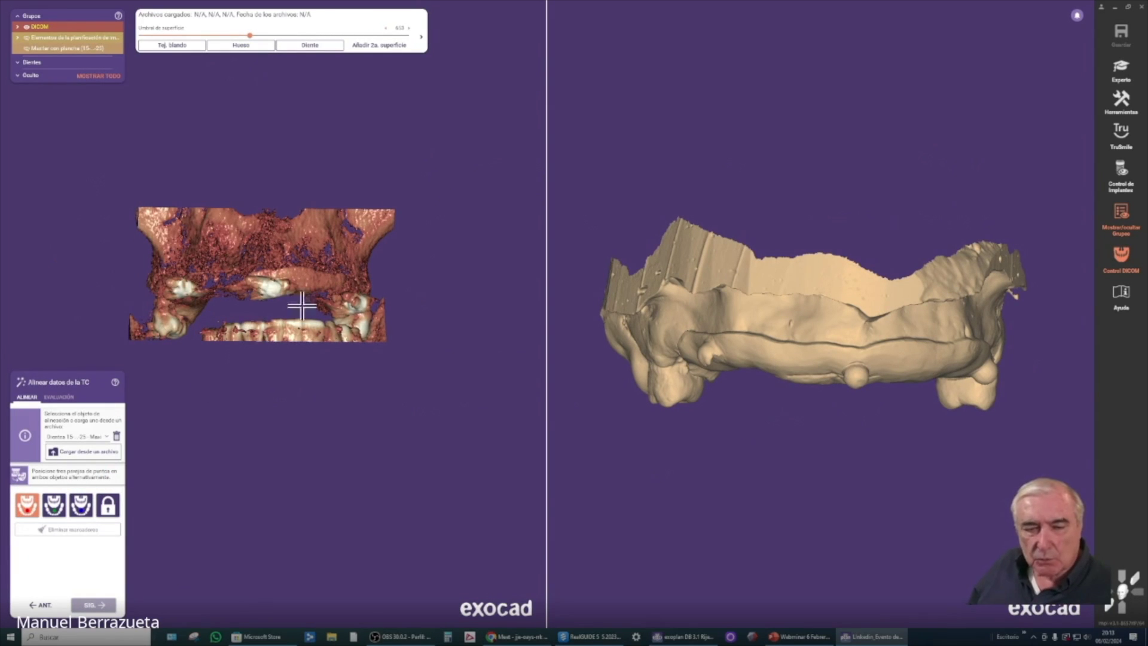
{"action": "right_click_drag", "start_coordinate": [181, 438], "coordinate": [190, 436]}
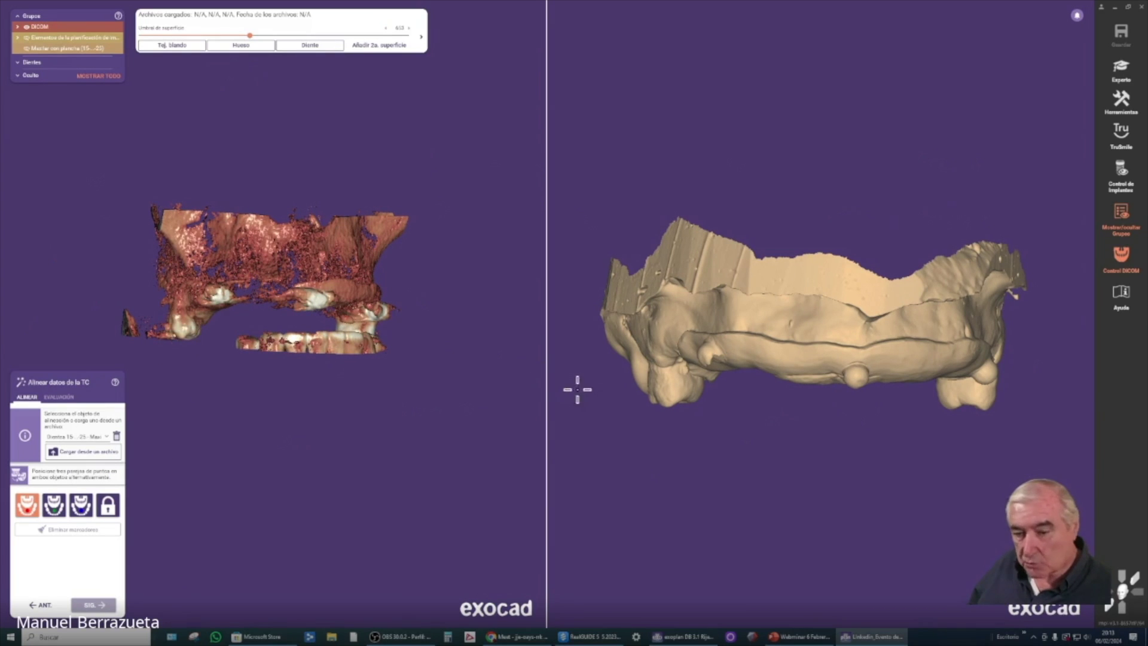
{"action": "left_click", "coordinate": [219, 298]}
{"action": "left_click", "coordinate": [706, 361]}
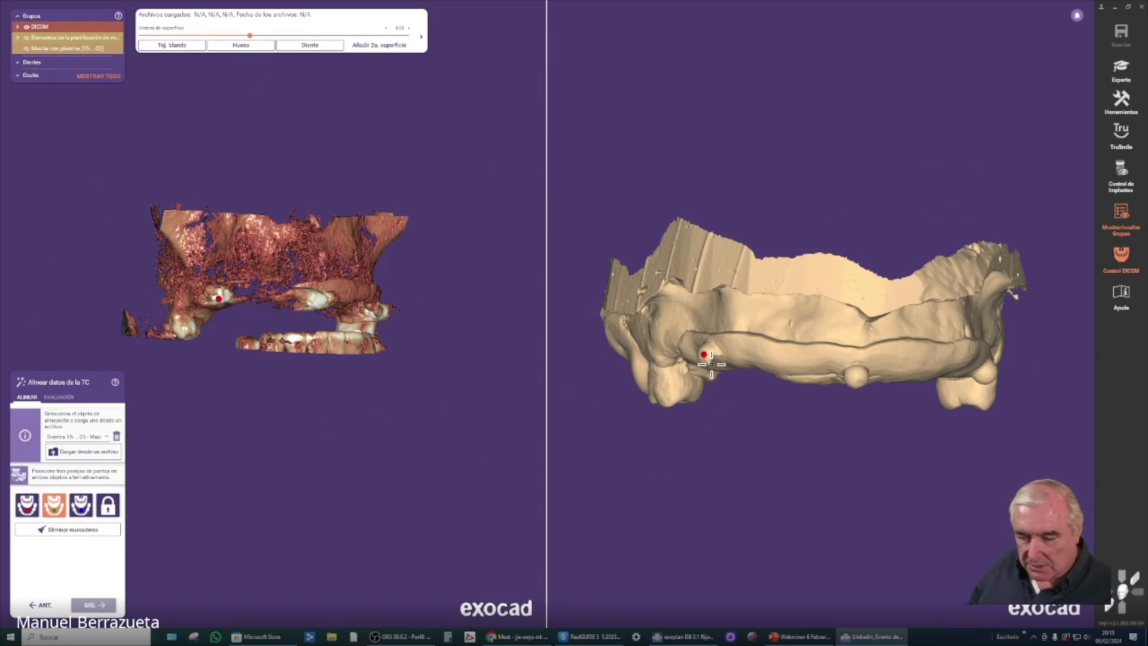
Place the second pair of alignment points on the front central marker, in both the CT and the jaw scan.
{"action": "right_click_drag", "start_coordinate": [389, 419], "coordinate": [258, 345]}
{"action": "left_click", "coordinate": [221, 318]}
{"action": "mouse_move", "coordinate": [661, 449]}
{"action": "right_mouse_down"}
{"action": "mouse_move", "coordinate": [817, 484]}
{"action": "mouse_move", "coordinate": [776, 469]}
{"action": "mouse_move", "coordinate": [757, 380]}
{"action": "right_mouse_up"}
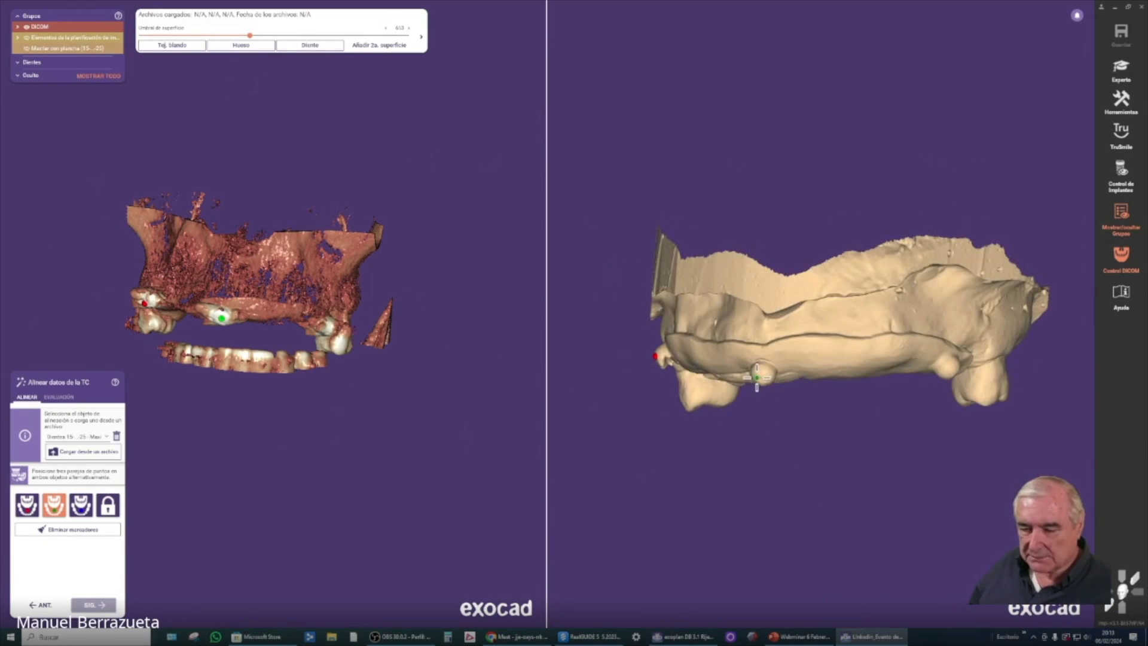
{"action": "left_click", "coordinate": [758, 373]}
Place the third pair of alignment points on the marker at the patient's left in both views and continue to the best-fit stage.
{"action": "mouse_move", "coordinate": [361, 385]}
{"action": "right_mouse_down"}
{"action": "mouse_move", "coordinate": [351, 398]}
{"action": "mouse_move", "coordinate": [298, 358]}
{"action": "right_mouse_up"}
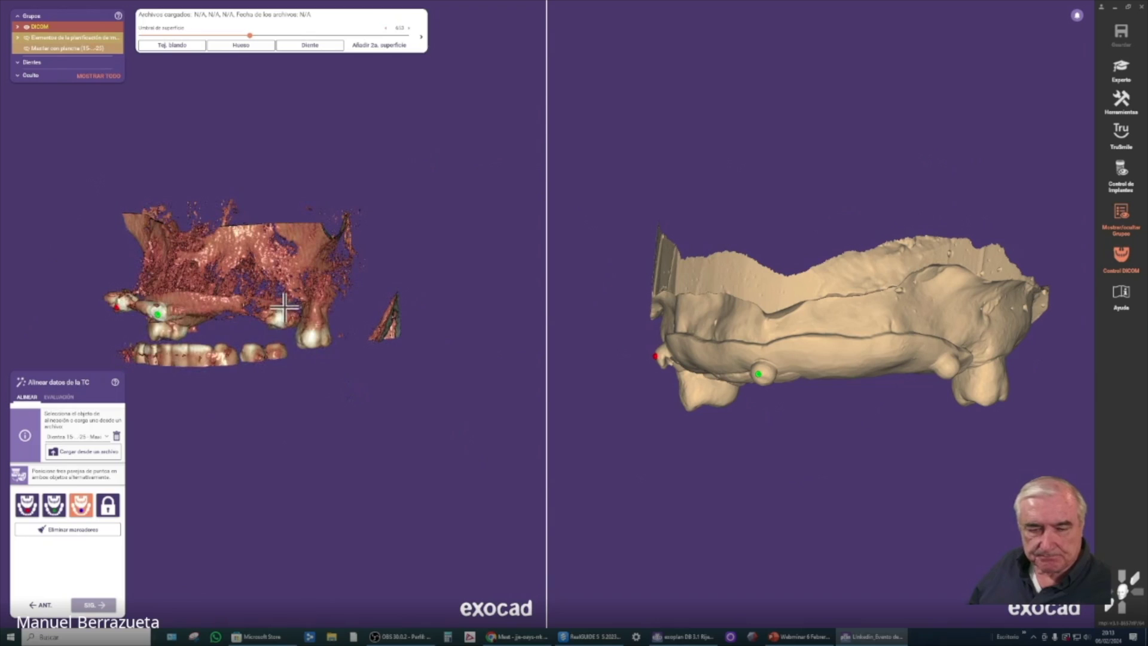
{"action": "left_click", "coordinate": [280, 321]}
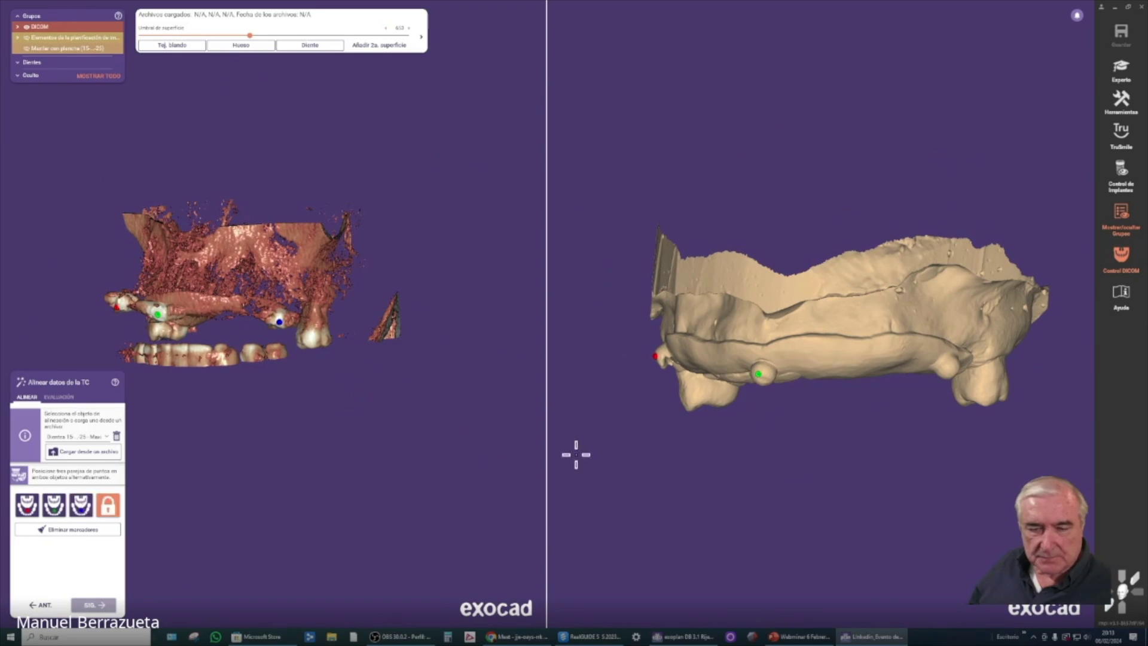
{"action": "left_click", "coordinate": [950, 364]}
{"action": "left_click", "coordinate": [93, 605]}
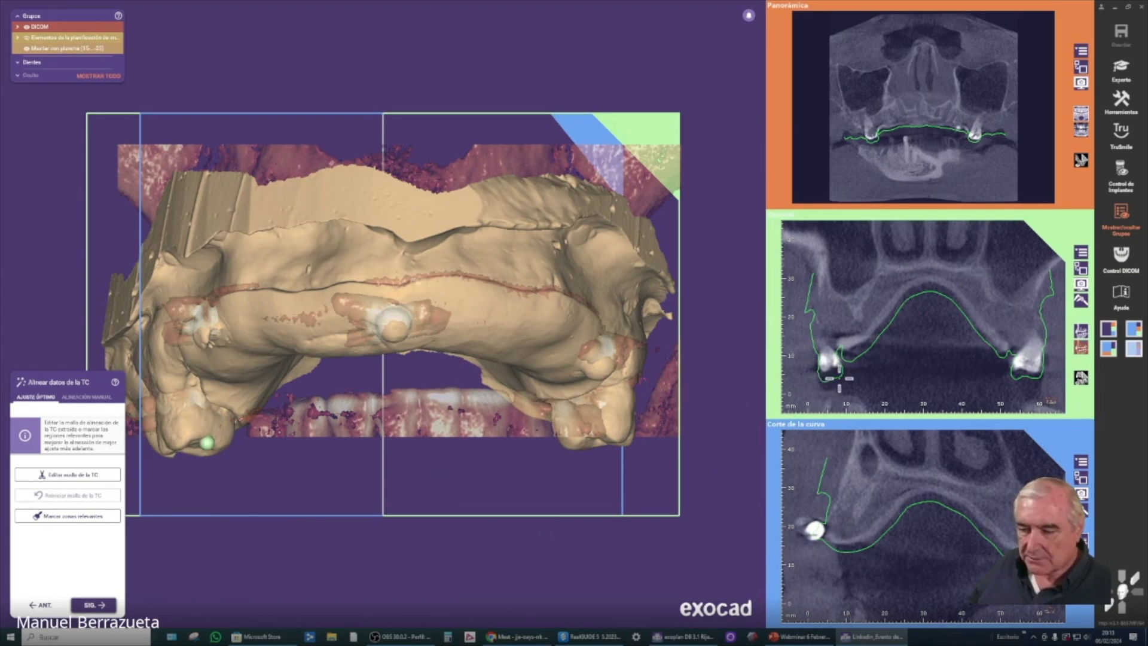
Start marking relevant areas for the best fit, painting the patient's right molar and the three plate markers on the jaw scan.
{"action": "left_click", "coordinate": [82, 517]}
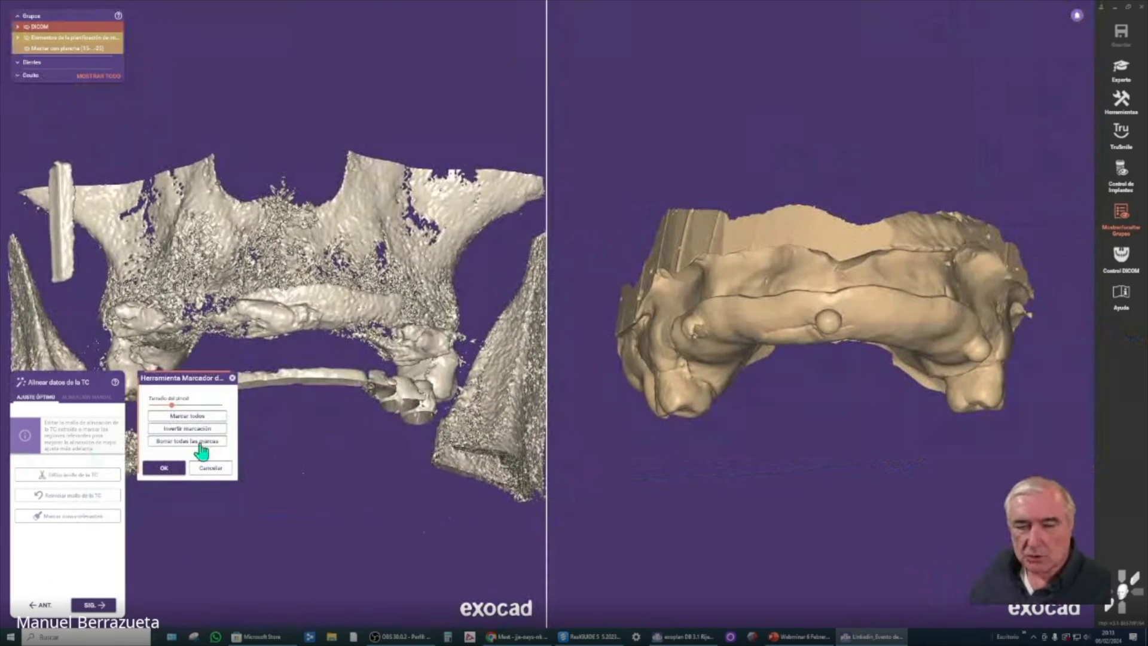
{"action": "scroll", "coordinate": [257, 286], "scroll_direction": "down", "scroll_amount": 3}
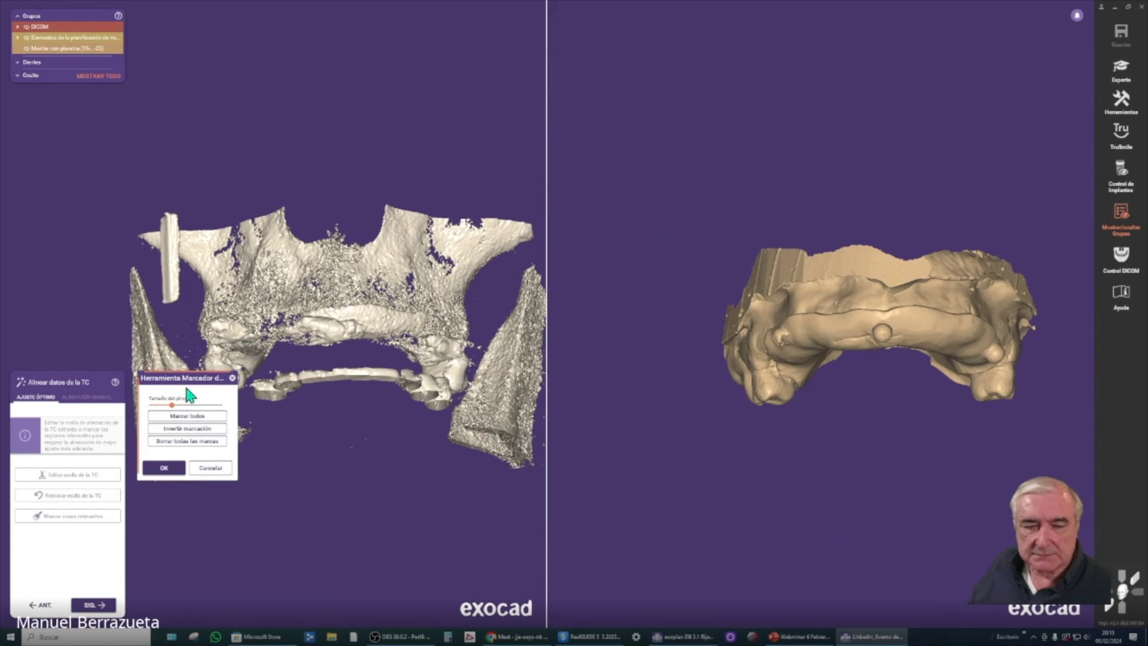
{"action": "left_click_drag", "start_coordinate": [190, 385], "coordinate": [199, 455]}
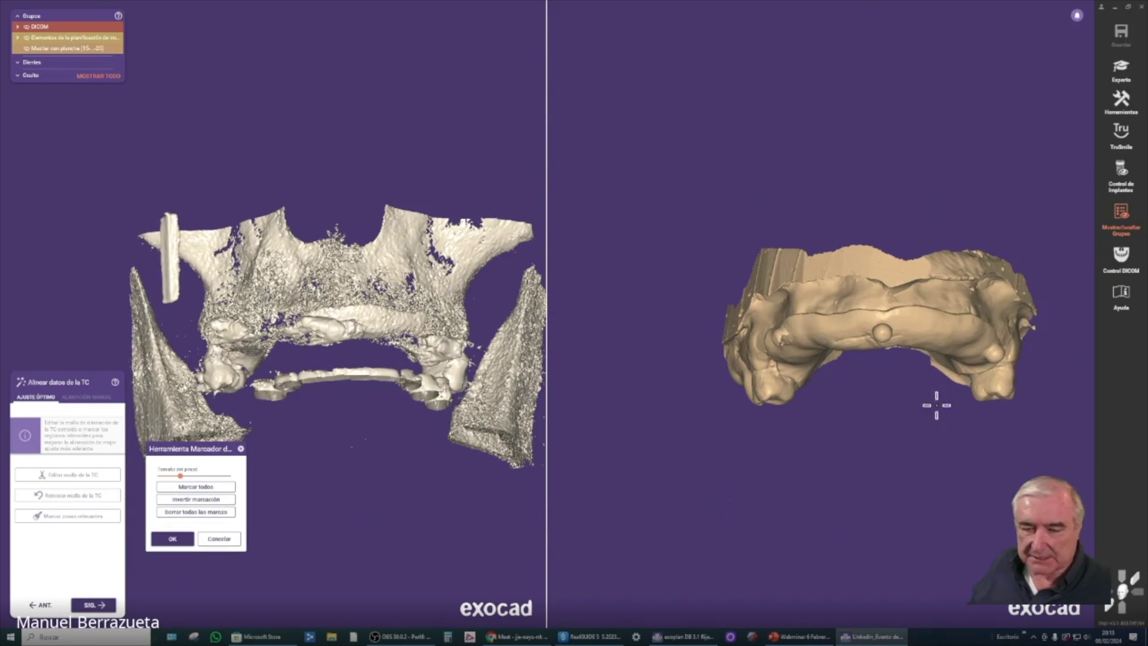
{"action": "right_click_drag", "start_coordinate": [764, 453], "coordinate": [779, 454]}
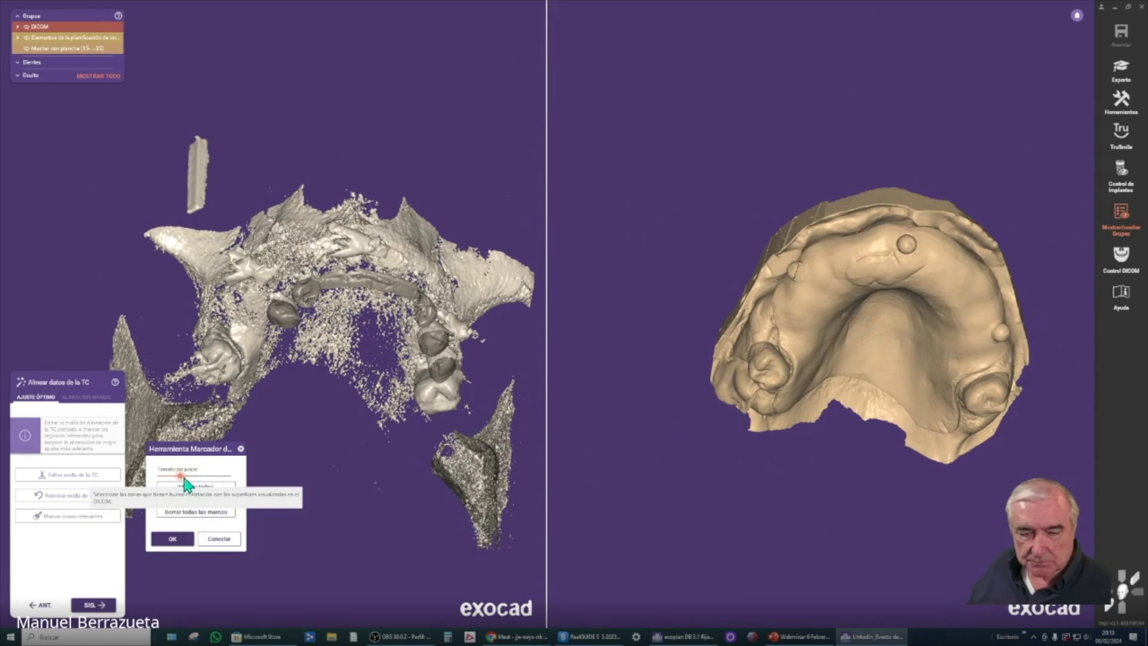
{"action": "mouse_move", "coordinate": [761, 379]}
{"action": "left_mouse_down"}
{"action": "mouse_move", "coordinate": [760, 360]}
{"action": "mouse_move", "coordinate": [768, 371]}
{"action": "left_mouse_up"}
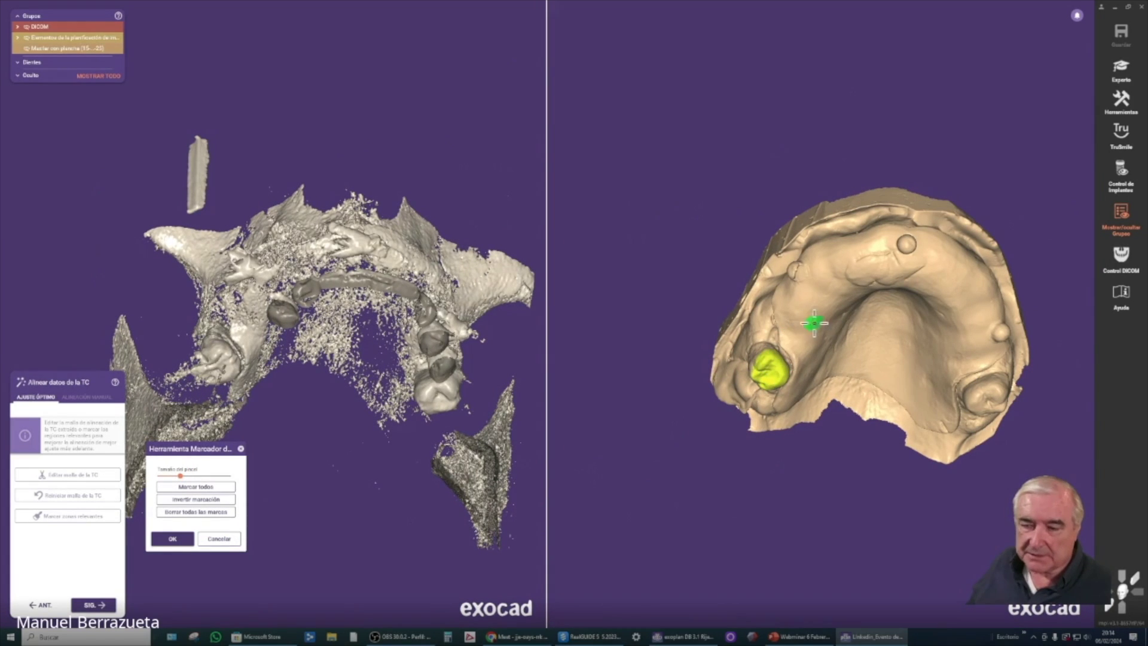
{"action": "left_click", "coordinate": [790, 276]}
{"action": "mouse_move", "coordinate": [909, 244]}
{"action": "left_mouse_down"}
{"action": "mouse_move", "coordinate": [896, 239]}
{"action": "mouse_move", "coordinate": [920, 260]}
{"action": "left_mouse_up"}
{"action": "left_click", "coordinate": [1000, 332]}
Paint the plate's front ridge up to the left marker and the patient's left molar, and apply the marked areas.
{"action": "right_click_drag", "start_coordinate": [984, 333], "coordinate": [777, 478]}
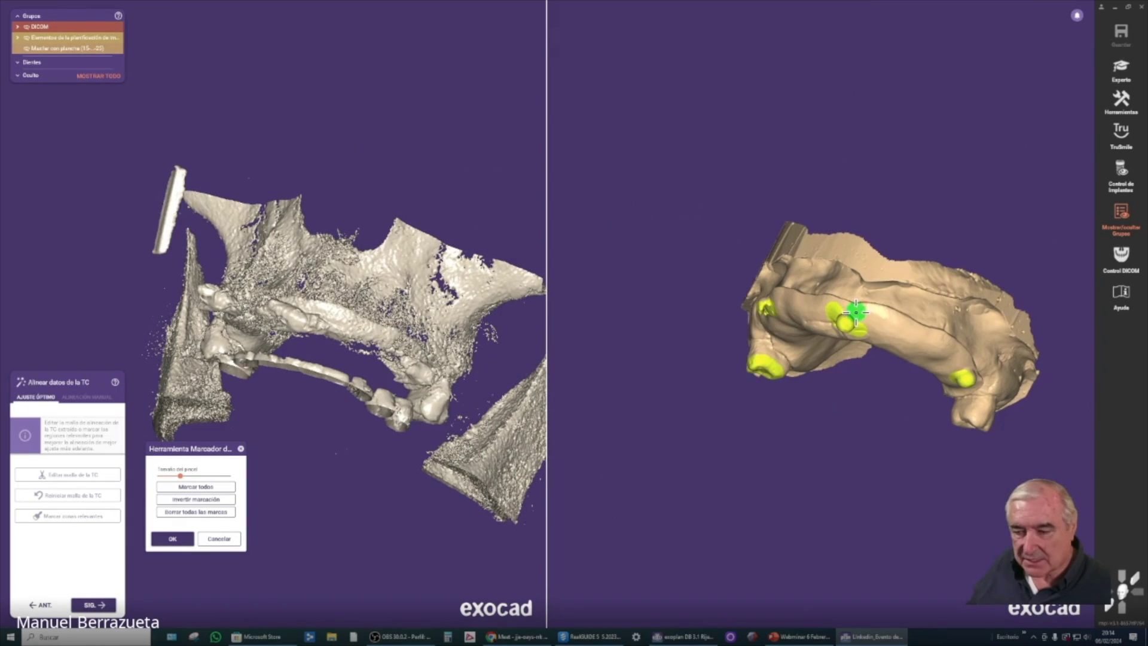
{"action": "mouse_move", "coordinate": [862, 313]}
{"action": "left_mouse_down"}
{"action": "mouse_move", "coordinate": [960, 358]}
{"action": "mouse_move", "coordinate": [922, 332]}
{"action": "mouse_move", "coordinate": [829, 310]}
{"action": "left_mouse_up"}
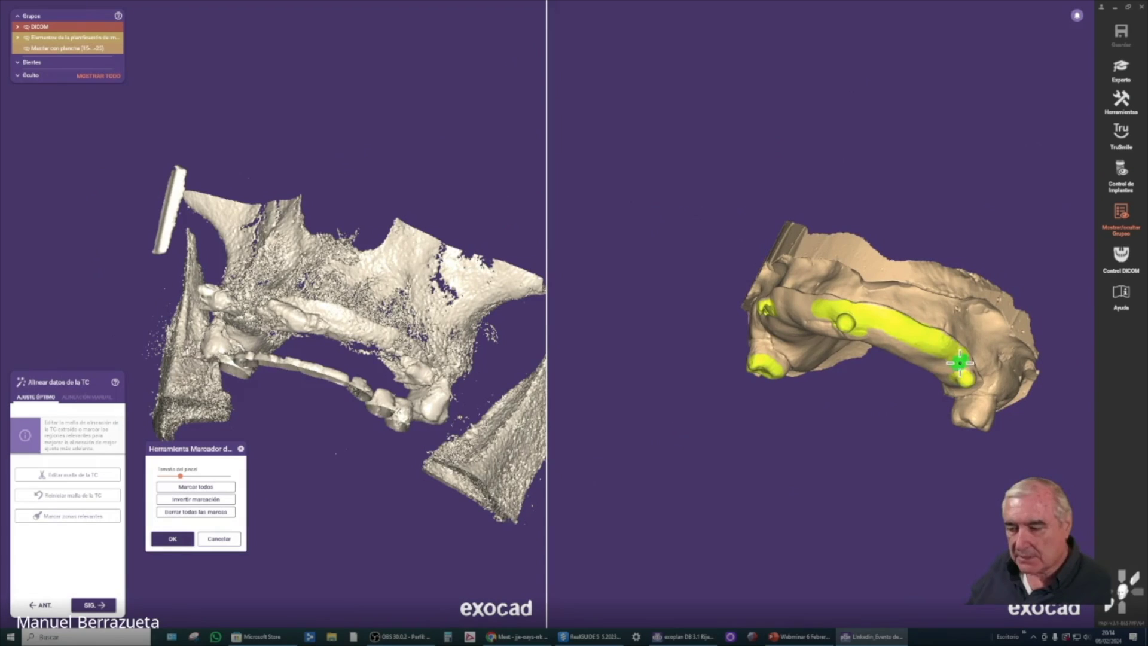
{"action": "right_click_drag", "start_coordinate": [335, 505], "coordinate": [334, 418]}
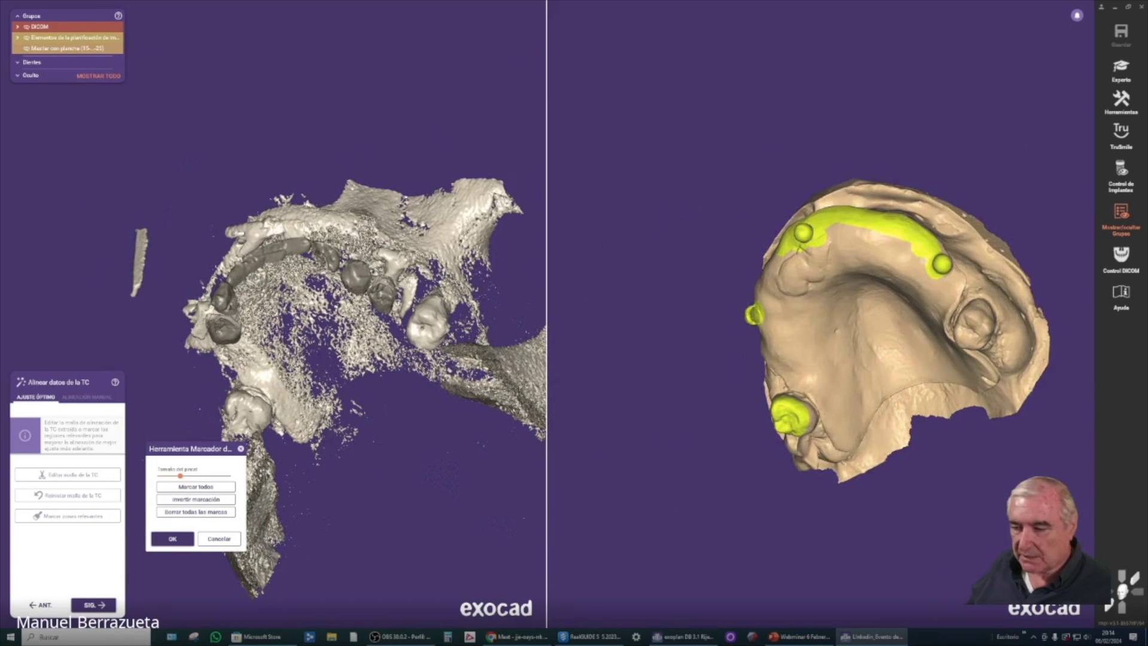
{"action": "mouse_move", "coordinate": [980, 322]}
{"action": "left_mouse_down"}
{"action": "mouse_move", "coordinate": [969, 328]}
{"action": "mouse_move", "coordinate": [989, 327]}
{"action": "left_mouse_up"}
{"action": "right_click_drag", "start_coordinate": [412, 460], "coordinate": [344, 460]}
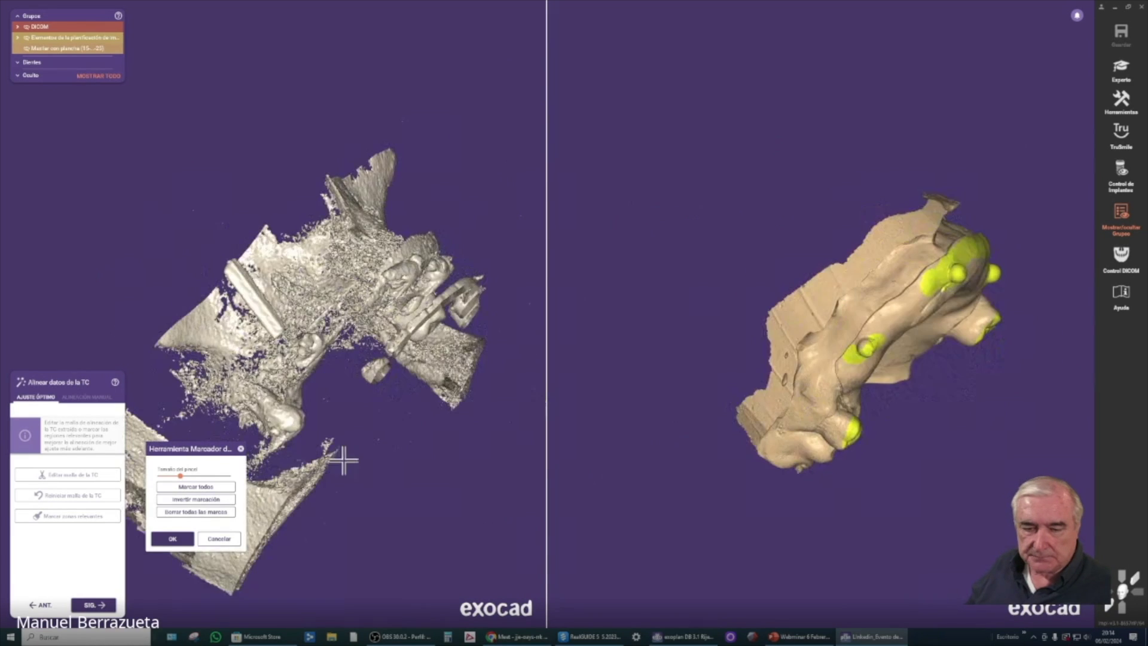
{"action": "right_click_drag", "start_coordinate": [424, 426], "coordinate": [452, 400]}
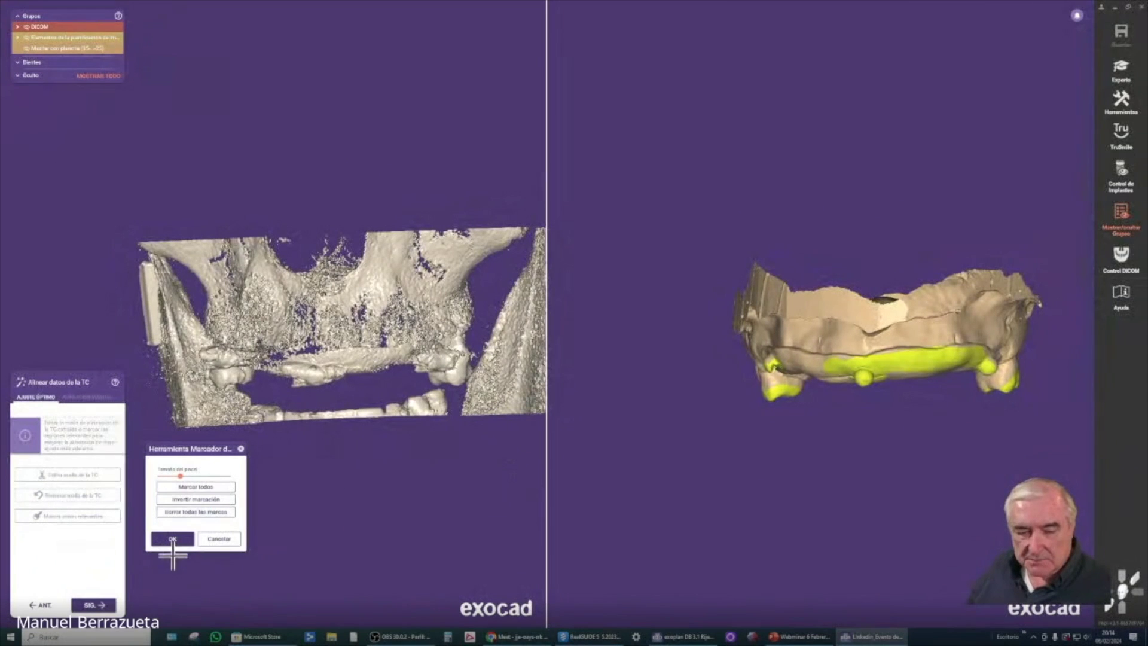
{"action": "left_click", "coordinate": [178, 544]}
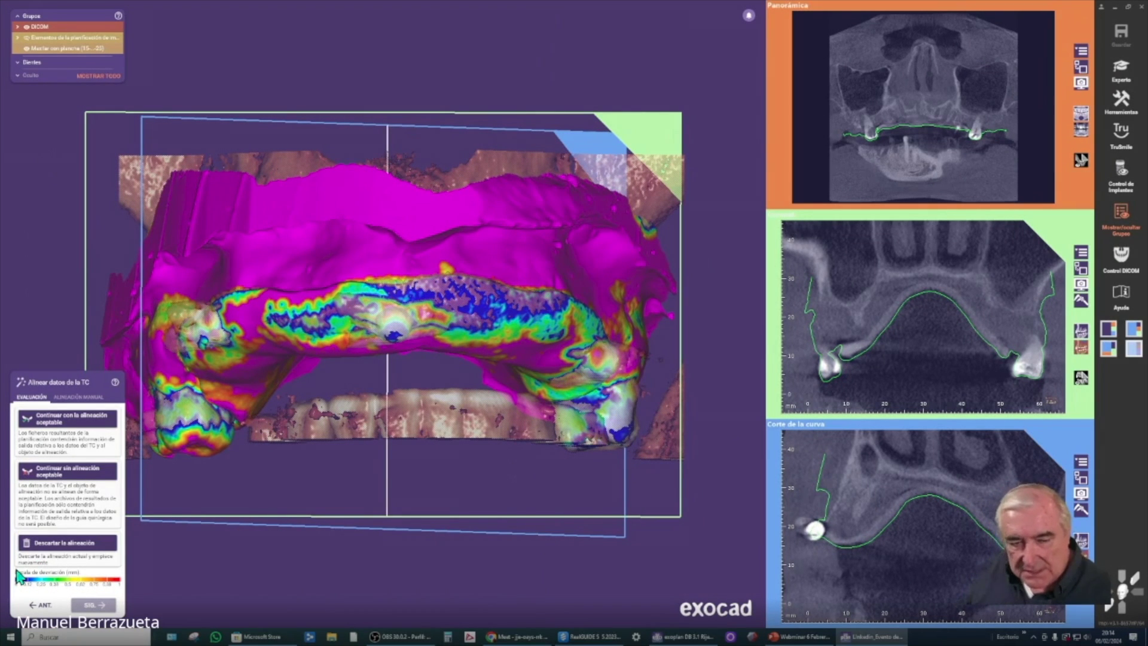
Examine the deviation scale and colour map over the teeth and plate from several angles, comparing the view with and without the jaw scan.
{"action": "mouse_move", "coordinate": [123, 588]}
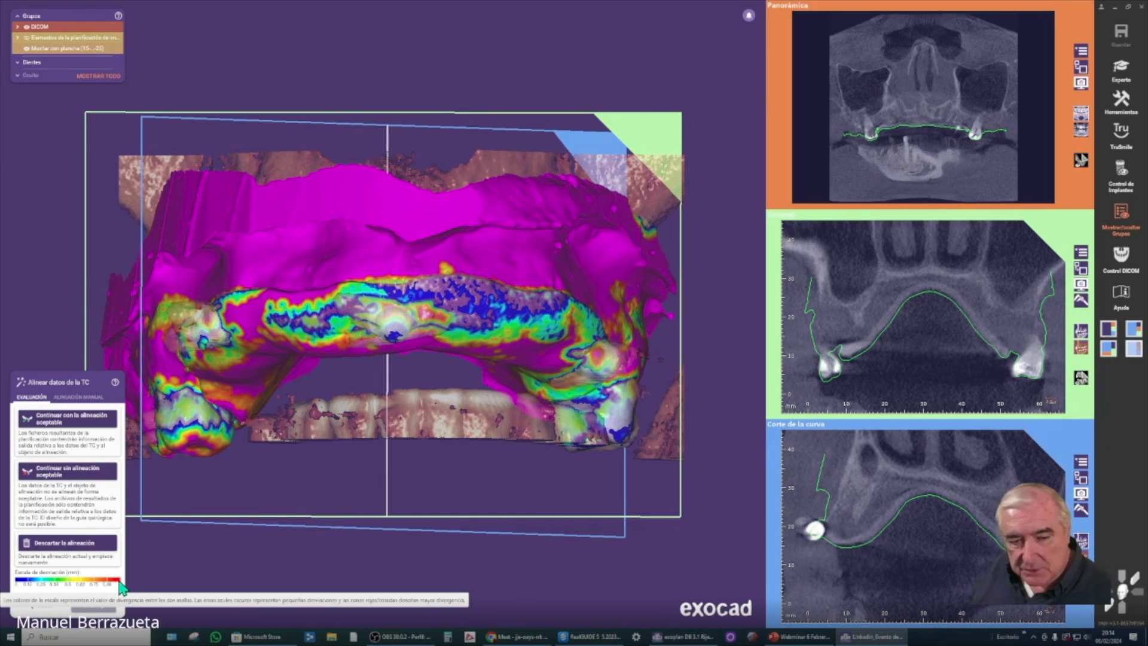
{"action": "right_click_drag", "start_coordinate": [451, 451], "coordinate": [227, 332]}
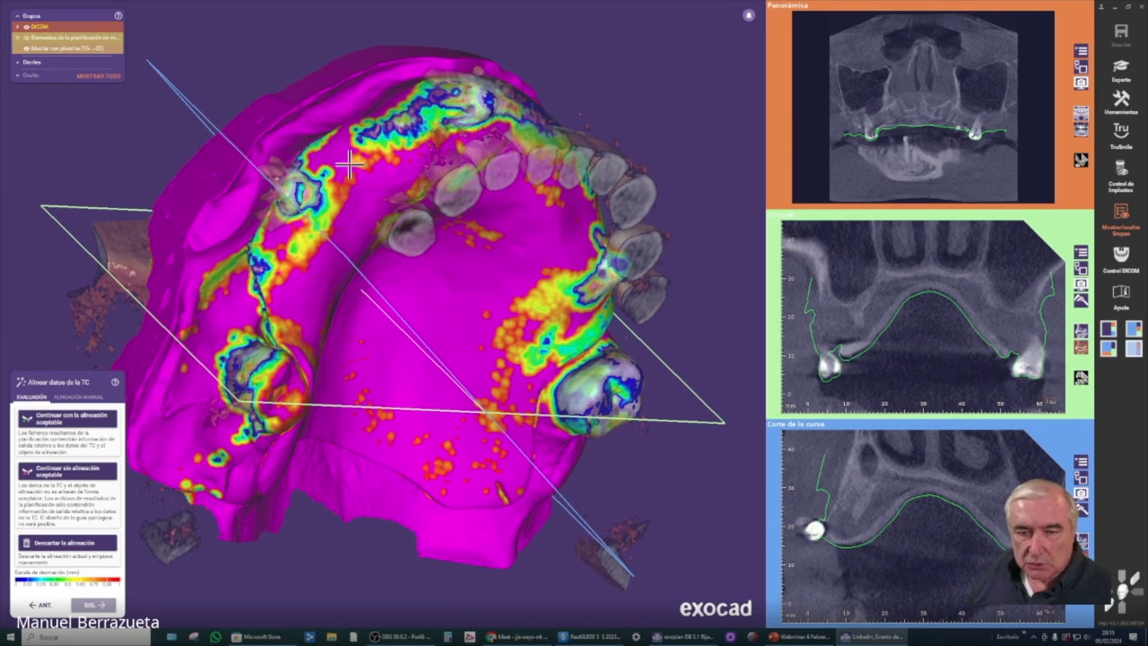
{"action": "right_click_drag", "start_coordinate": [518, 259], "coordinate": [497, 230]}
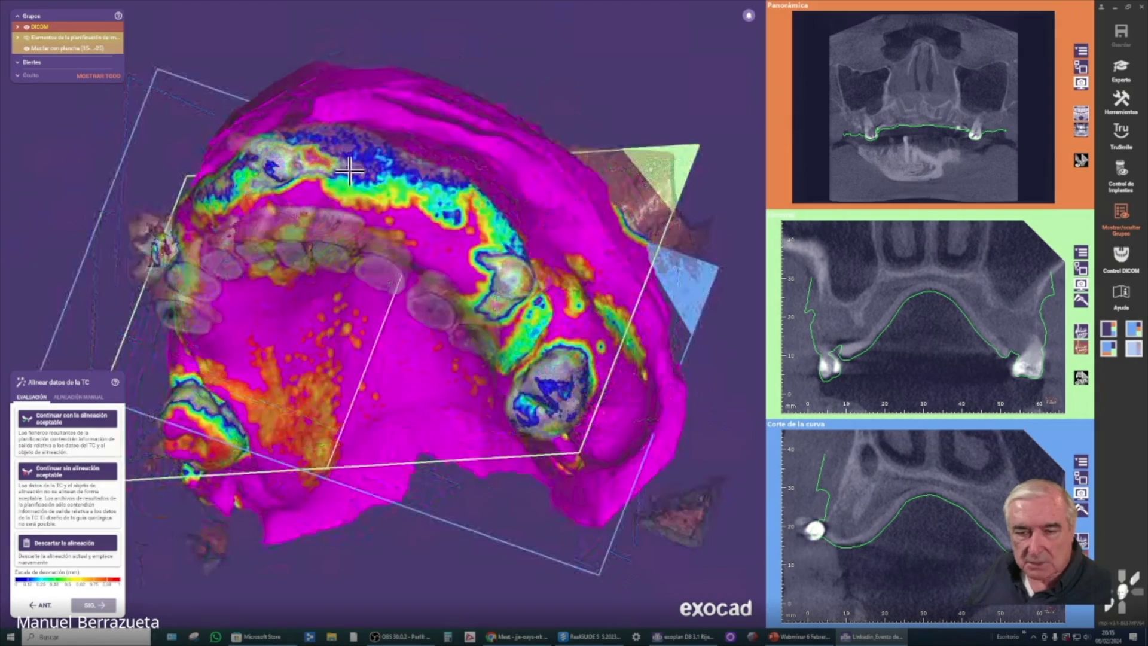
{"action": "right_click_drag", "start_coordinate": [550, 408], "coordinate": [490, 360]}
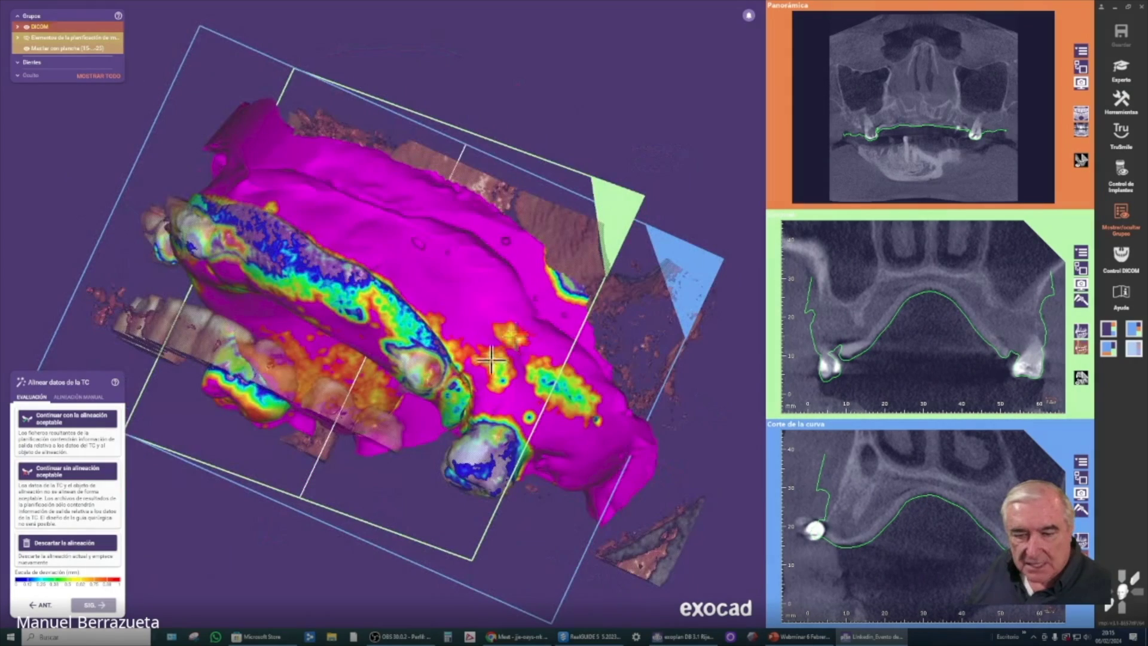
{"action": "right_click_drag", "start_coordinate": [366, 377], "coordinate": [459, 454]}
{"action": "right_click_drag", "start_coordinate": [357, 443], "coordinate": [269, 417]}
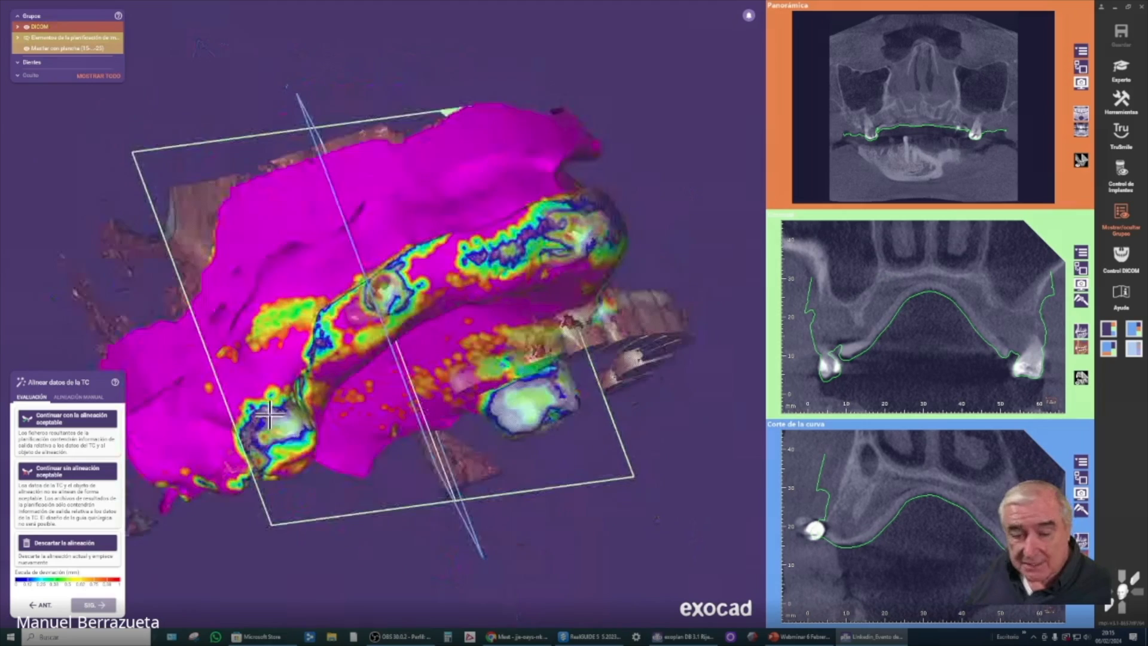
{"action": "left_click", "coordinate": [27, 48]}
{"action": "right_click_drag", "start_coordinate": [287, 458], "coordinate": [285, 461]}
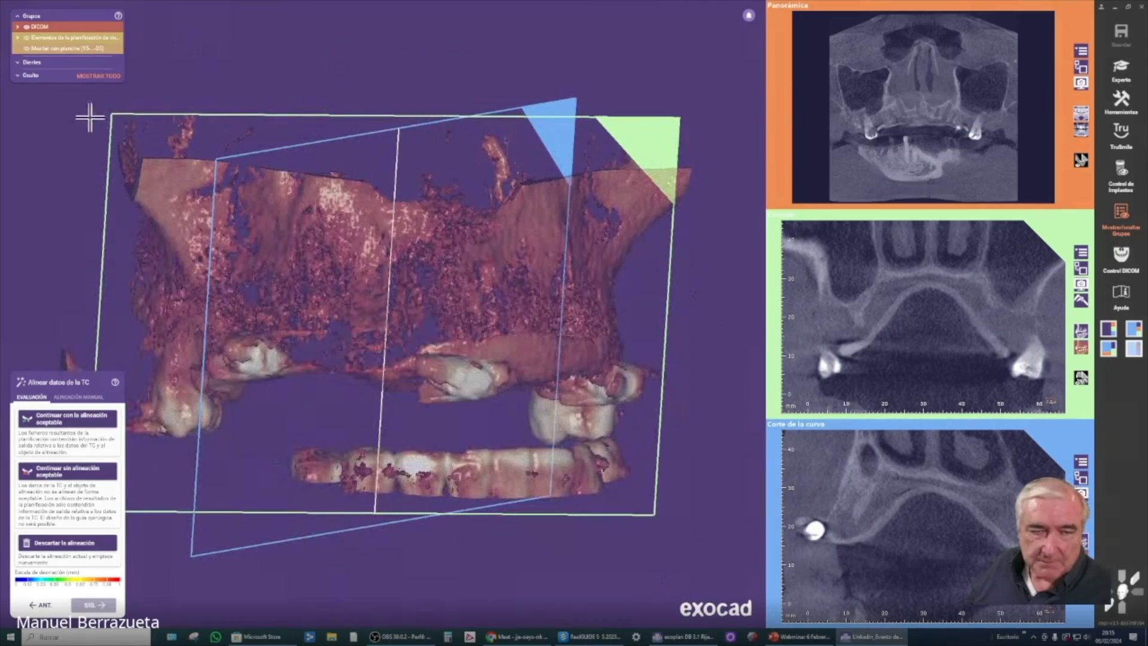
{"action": "left_click", "coordinate": [27, 48]}
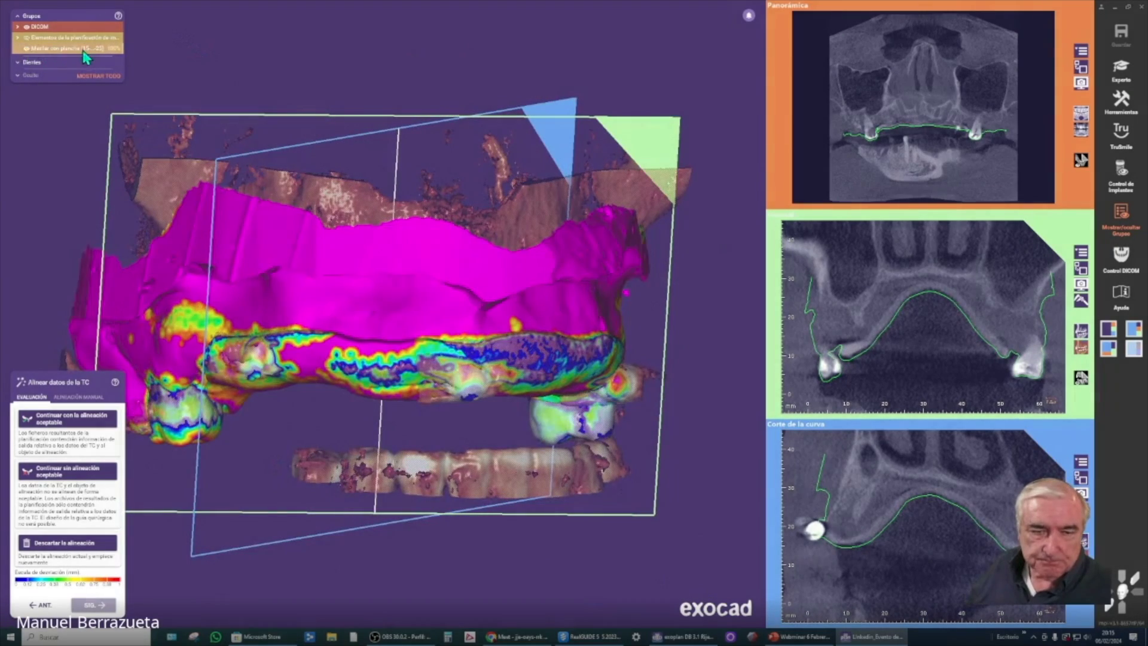
Check the colour map once more and continue with the alignment as acceptable.
{"action": "right_click_drag", "start_coordinate": [462, 410], "coordinate": [468, 477]}
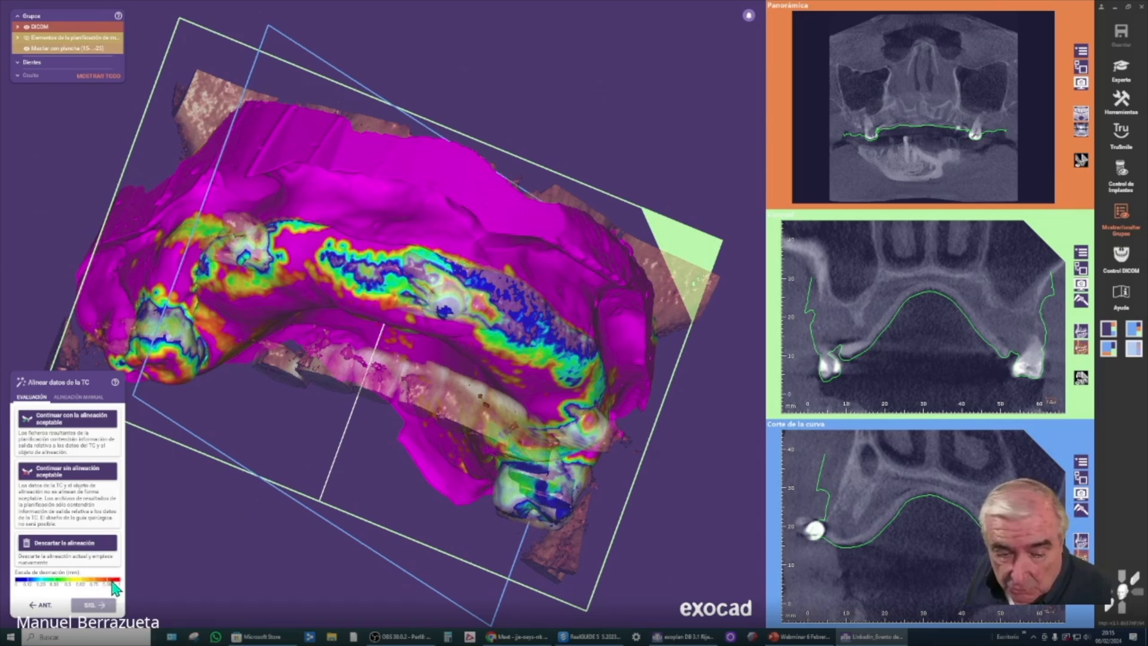
{"action": "mouse_move", "coordinate": [117, 590]}
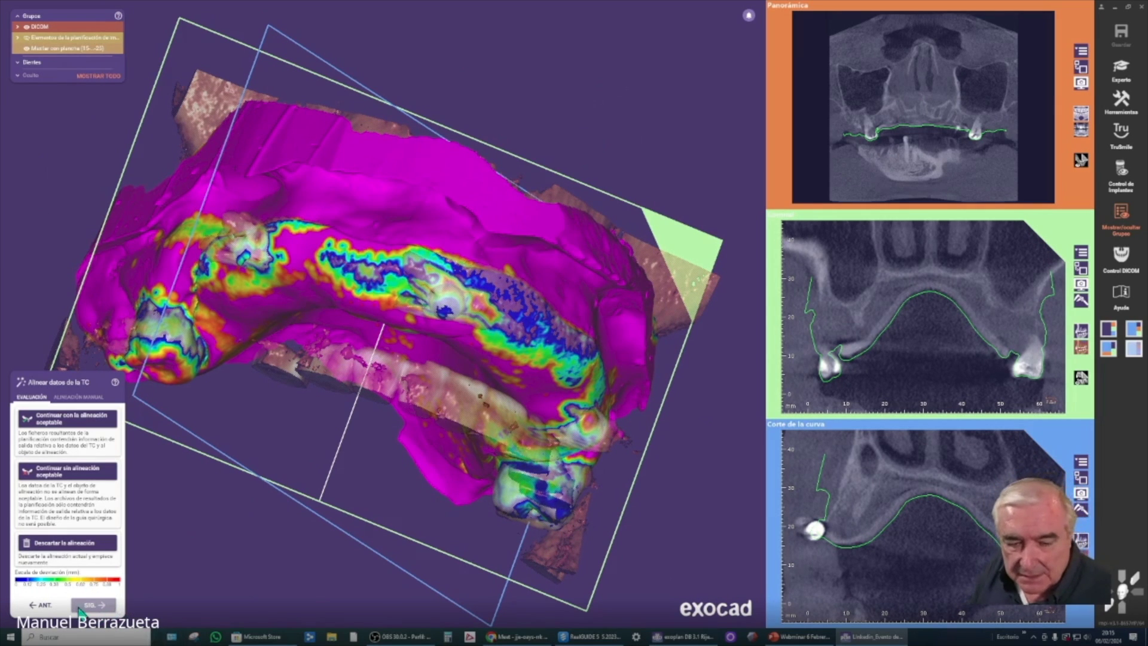
{"action": "left_click", "coordinate": [70, 422]}
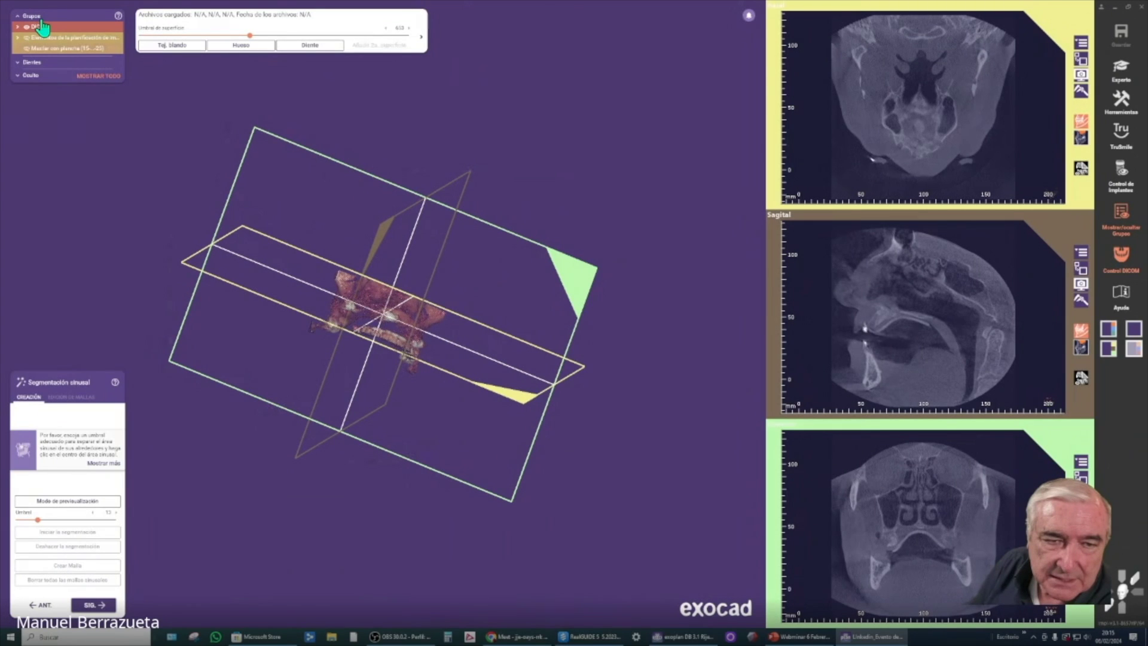
Display the "Maxilar con plancha" scan on its own, and bring the CT surface back over it to check their fit.
{"action": "left_click", "coordinate": [27, 28]}
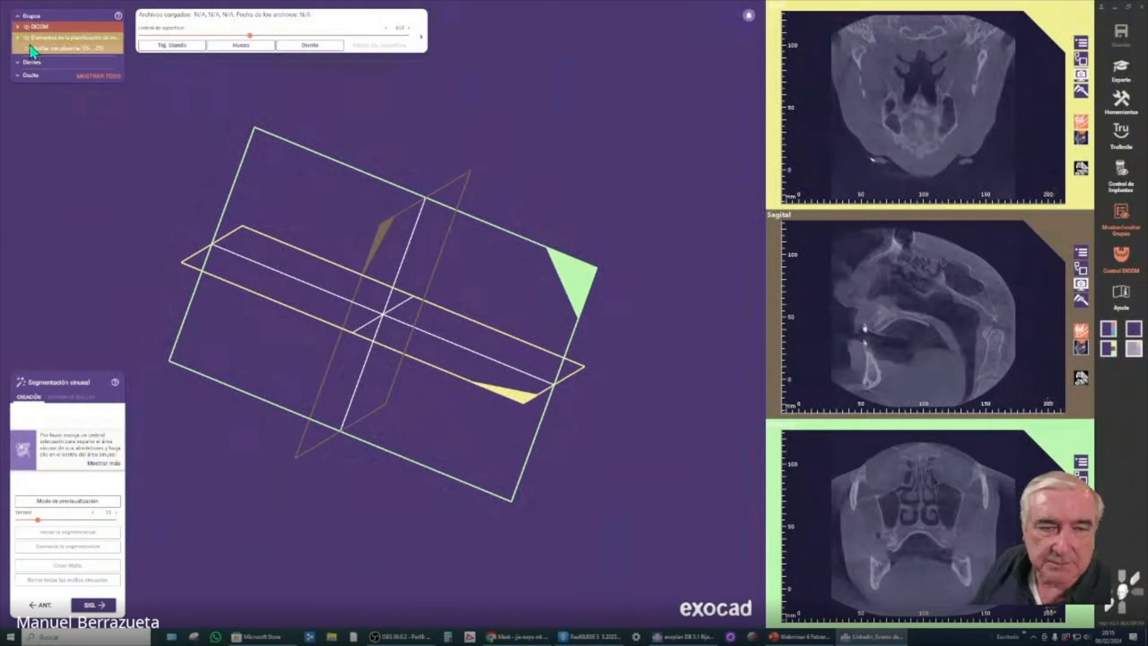
{"action": "left_click", "coordinate": [110, 48]}
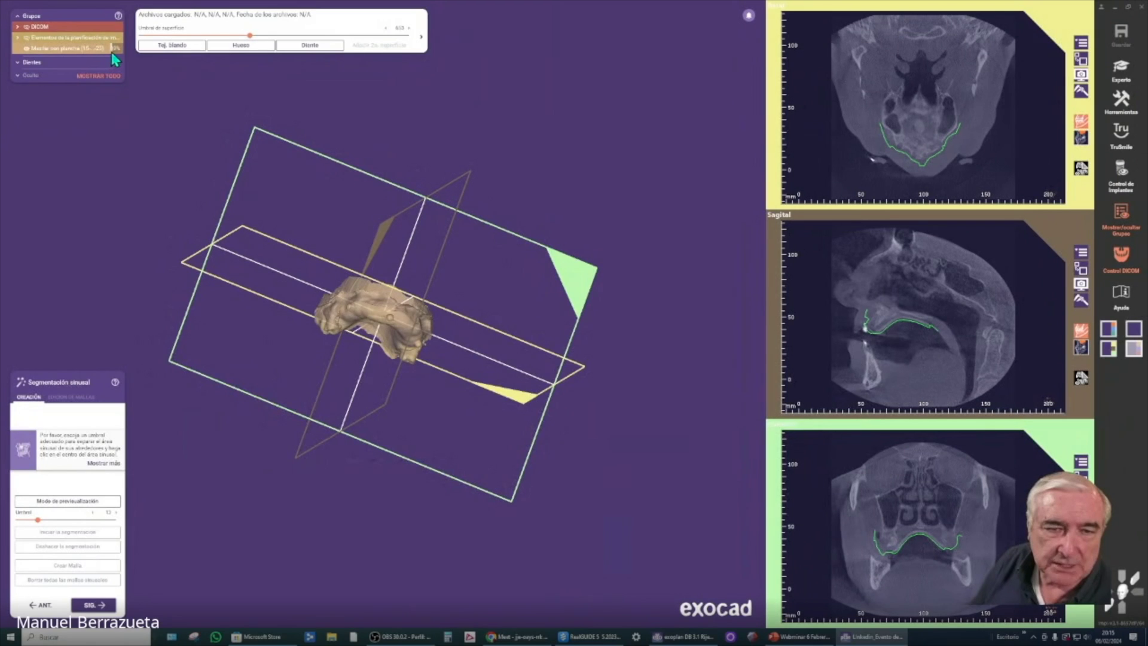
{"action": "scroll", "coordinate": [388, 317], "scroll_direction": "up", "scroll_amount": 6}
{"action": "right_click_drag", "start_coordinate": [397, 316], "coordinate": [486, 312]}
{"action": "left_click", "coordinate": [26, 26]}
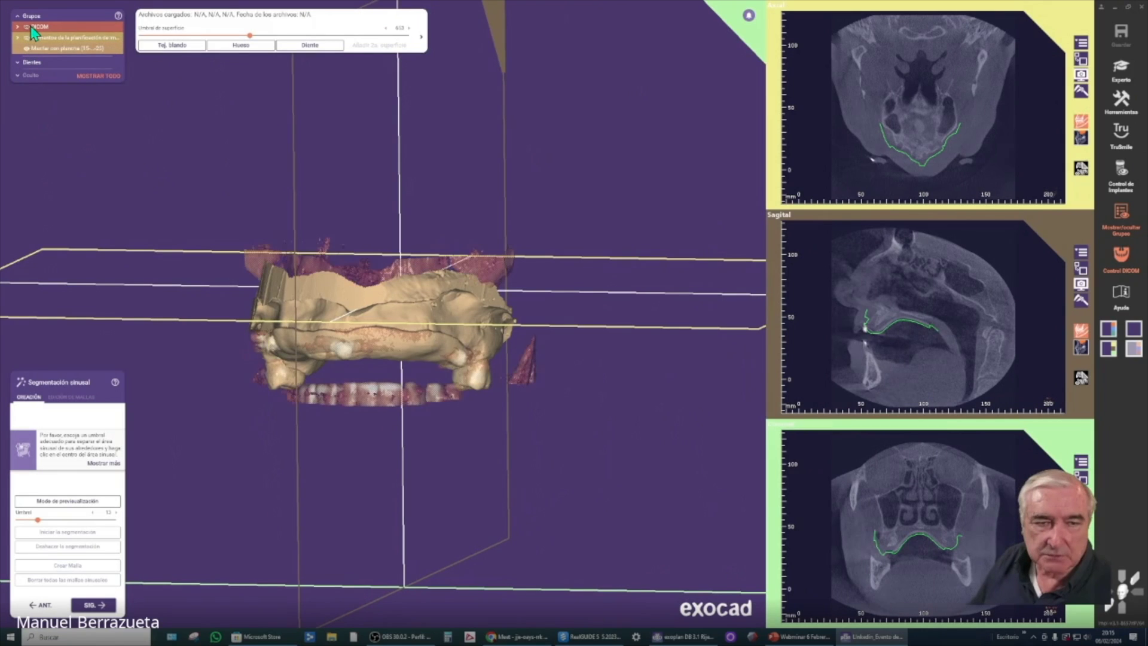
{"action": "scroll", "coordinate": [376, 242], "scroll_direction": "up", "scroll_amount": 5}
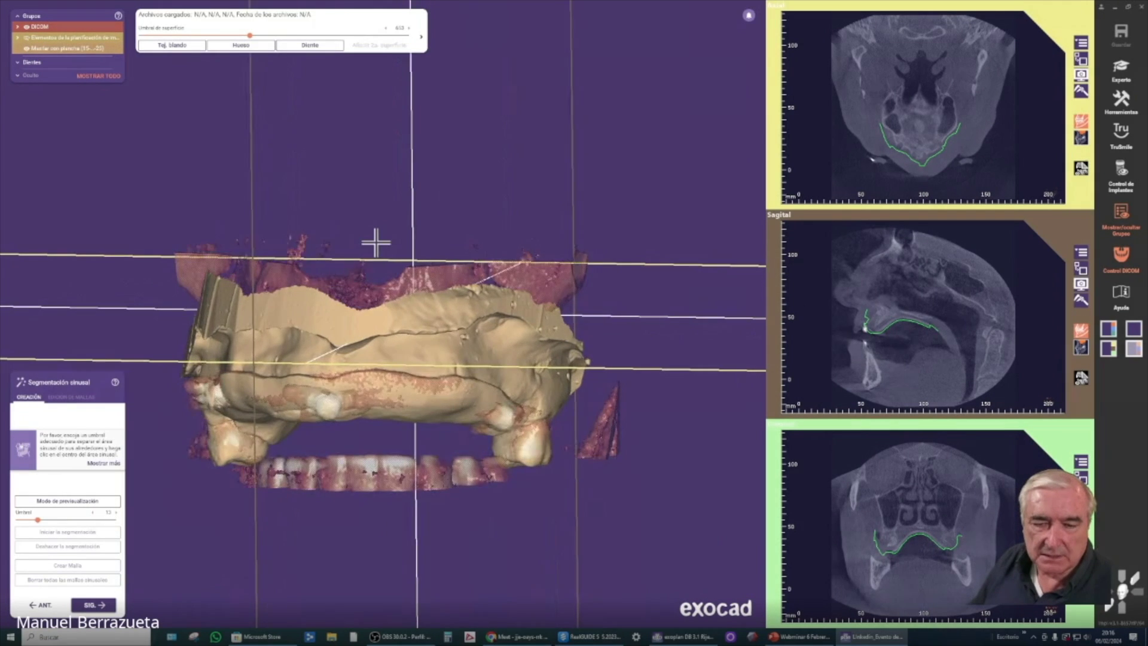
{"action": "scroll", "coordinate": [376, 242], "scroll_direction": "down", "scroll_amount": 4}
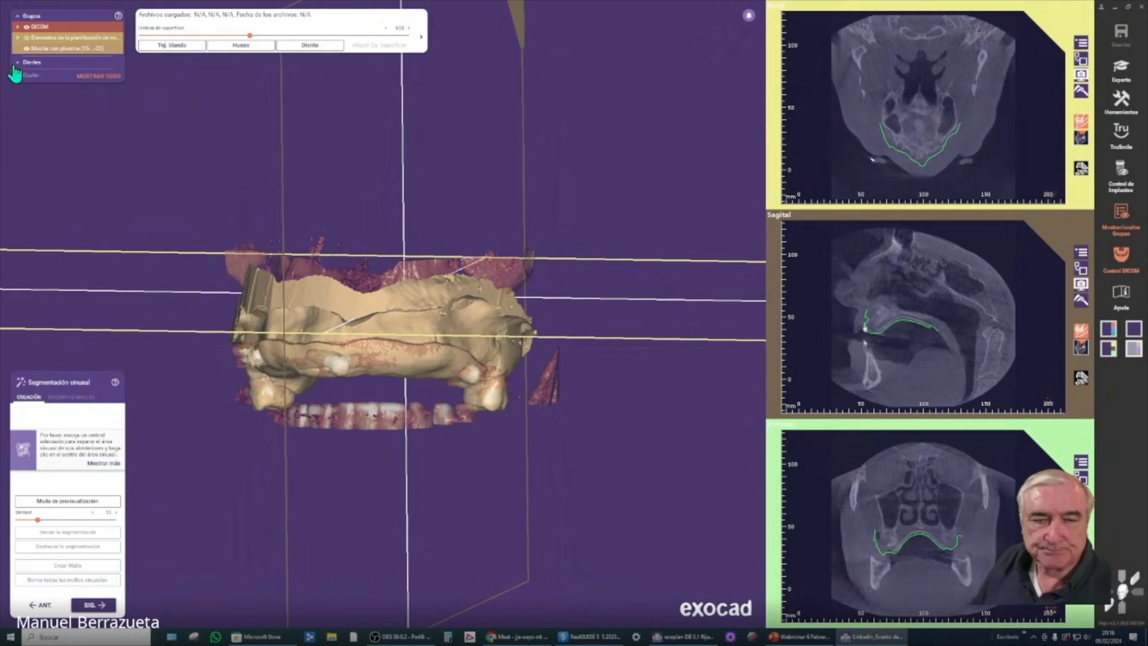
{"action": "right_click_drag", "start_coordinate": [373, 377], "coordinate": [375, 375]}
{"action": "middle_click_drag", "start_coordinate": [379, 364], "coordinate": [314, 293]}
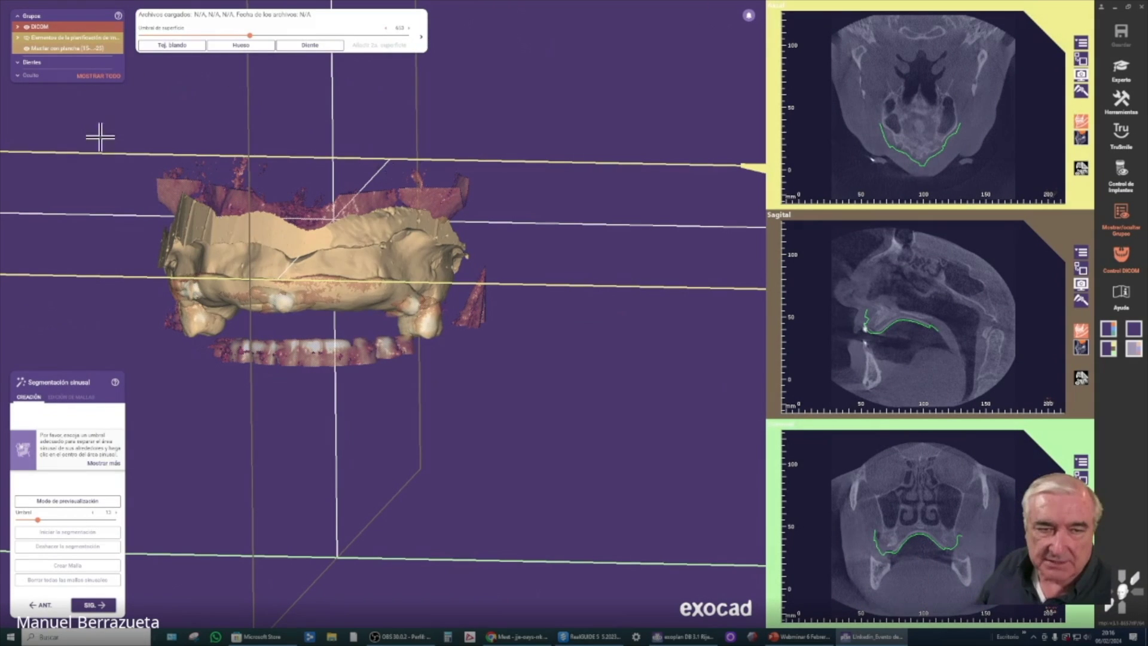
Switch to expert mode and start adding a mesh, with the object type set to "Visualización genérica de malla".
{"action": "left_click", "coordinate": [1133, 70]}
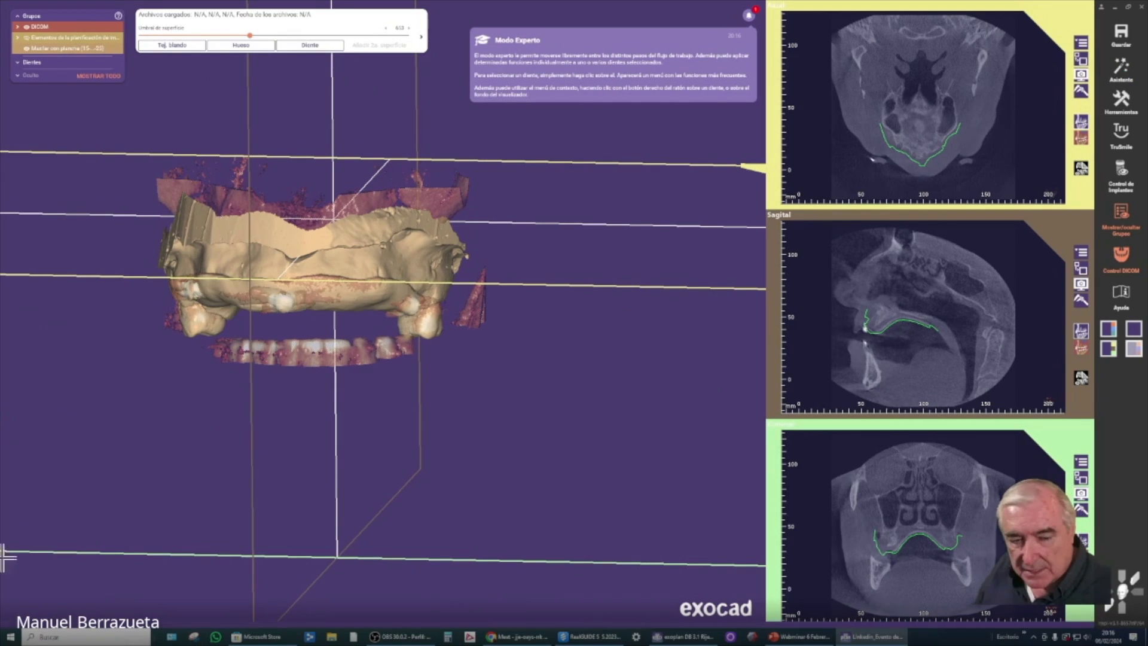
{"action": "left_click", "coordinate": [1118, 100]}
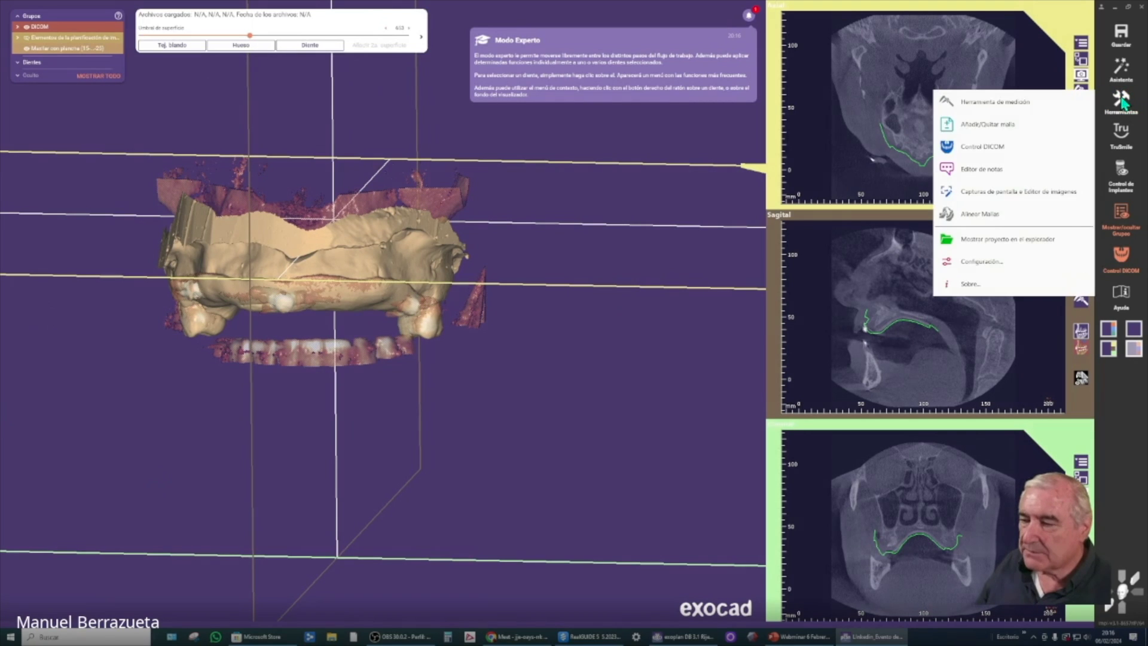
{"action": "left_click", "coordinate": [997, 124]}
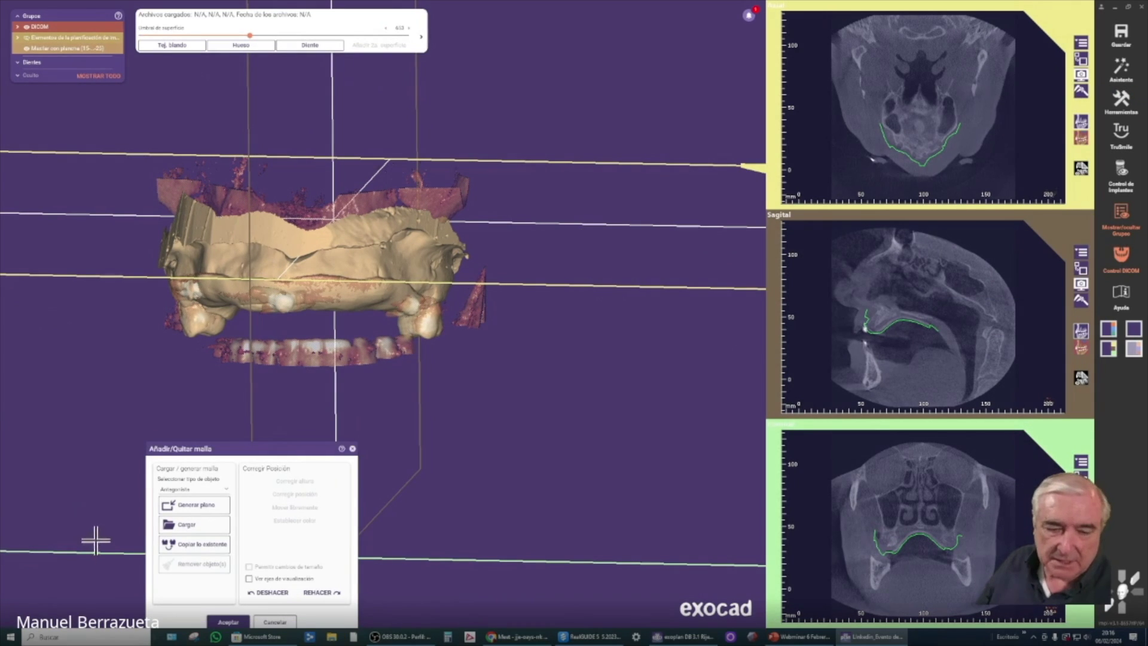
{"action": "left_click_drag", "start_coordinate": [284, 449], "coordinate": [144, 343]}
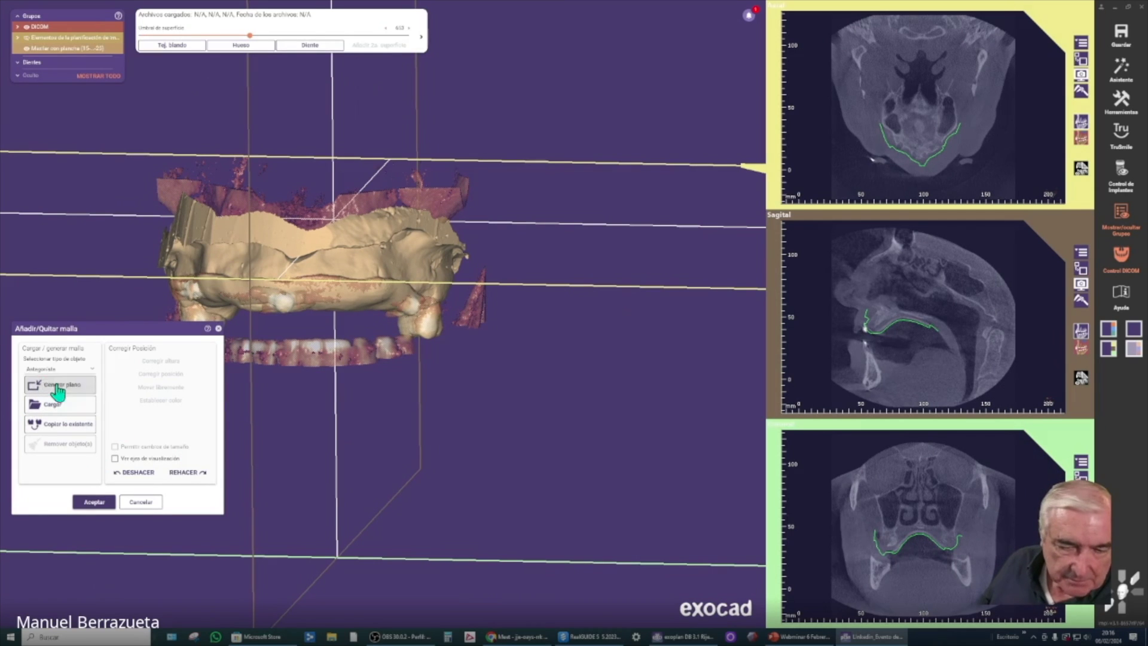
{"action": "left_click", "coordinate": [40, 372]}
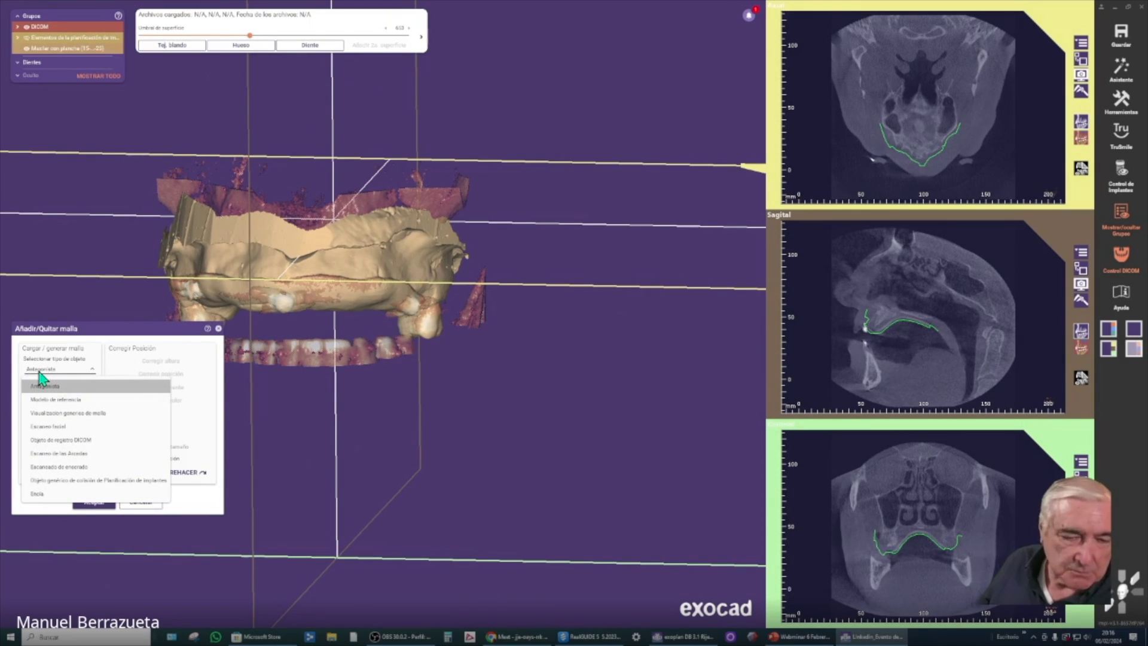
{"action": "left_click", "coordinate": [68, 414]}
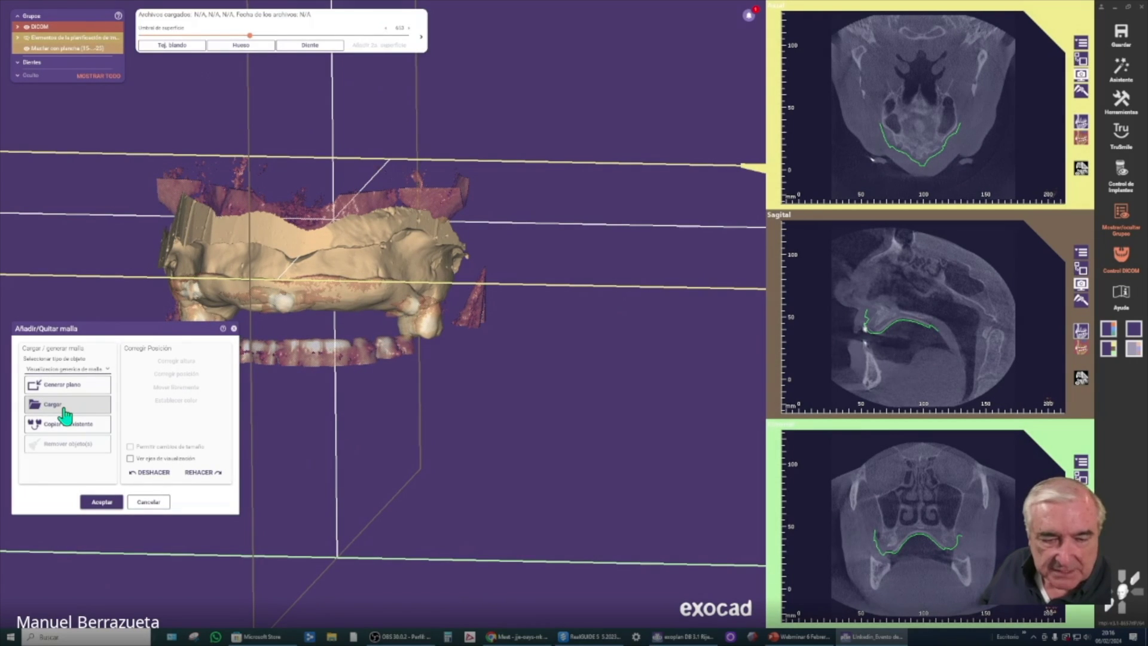
Load the "Maxilar" mesh file from the SLT Anonimizado folder.
{"action": "left_click", "coordinate": [53, 404]}
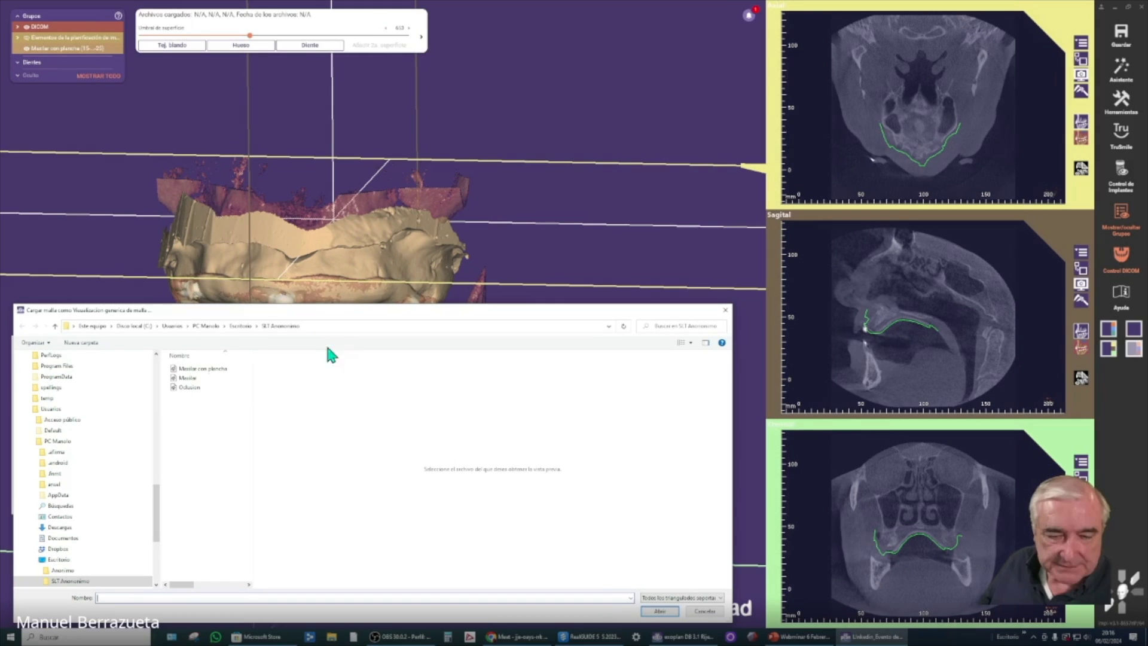
{"action": "left_click", "coordinate": [187, 379]}
{"action": "left_click", "coordinate": [657, 612]}
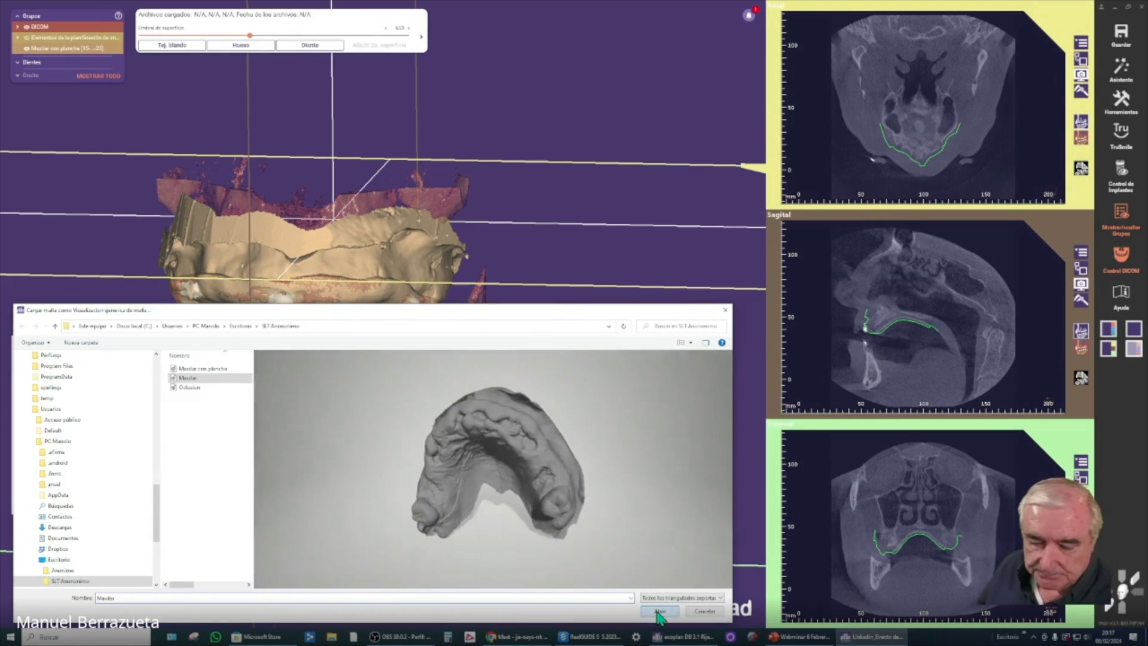
{"action": "left_click", "coordinate": [659, 611]}
Move the loaded yellow jaw scan freely until it lies beside the plate scan with its whole arch in view.
{"action": "left_click_drag", "start_coordinate": [460, 440], "coordinate": [340, 441]}
{"action": "left_click_drag", "start_coordinate": [558, 405], "coordinate": [584, 288]}
{"action": "right_click_drag", "start_coordinate": [638, 320], "coordinate": [636, 347]}
{"action": "left_click_drag", "start_coordinate": [635, 346], "coordinate": [217, 561]}
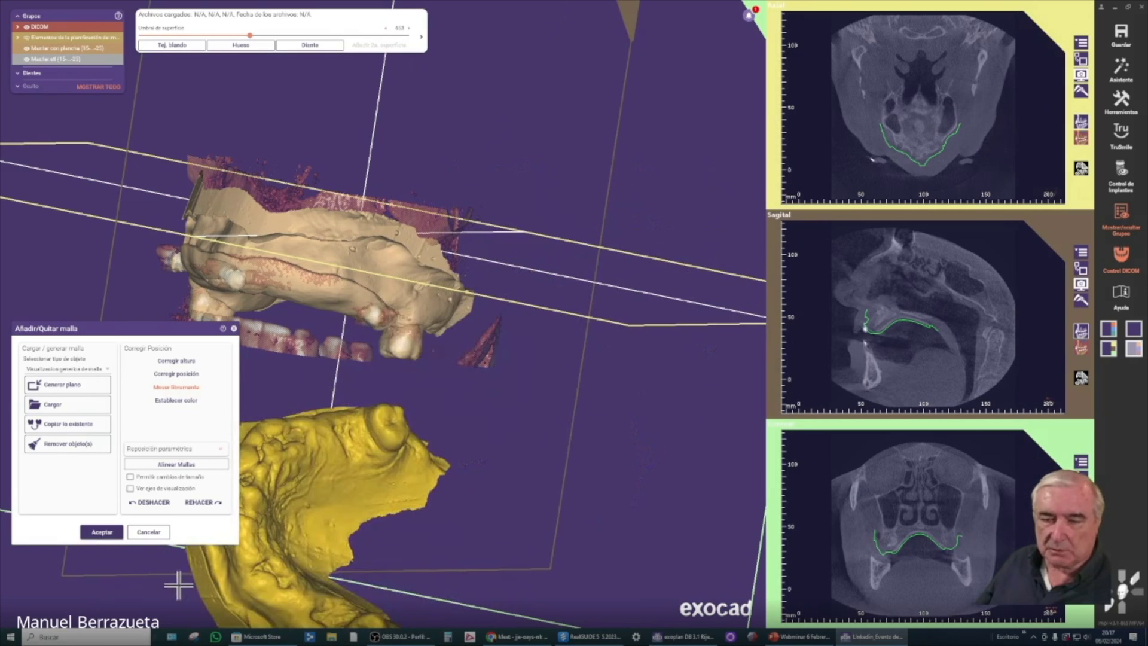
{"action": "left_click_drag", "start_coordinate": [258, 473], "coordinate": [525, 526]}
{"action": "left_click_drag", "start_coordinate": [579, 148], "coordinate": [610, 478]}
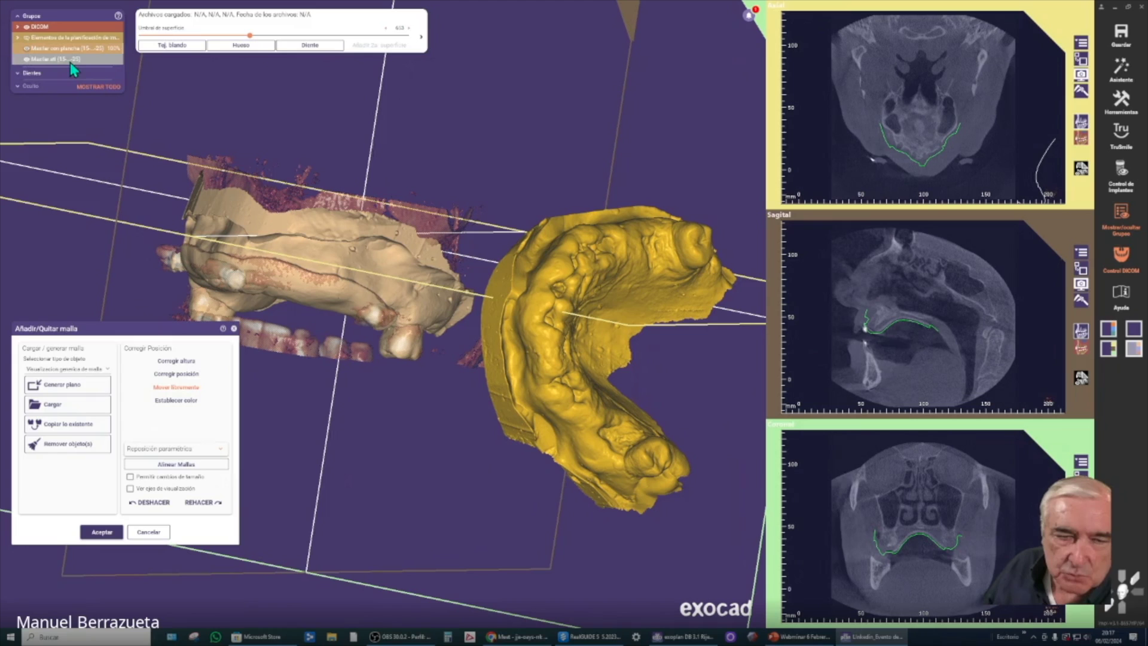
Hide the sagittal, axial and coronal plane outlines and the DICOM surface in the 3D view.
{"action": "left_click", "coordinate": [27, 27]}
{"action": "left_click", "coordinate": [18, 19]}
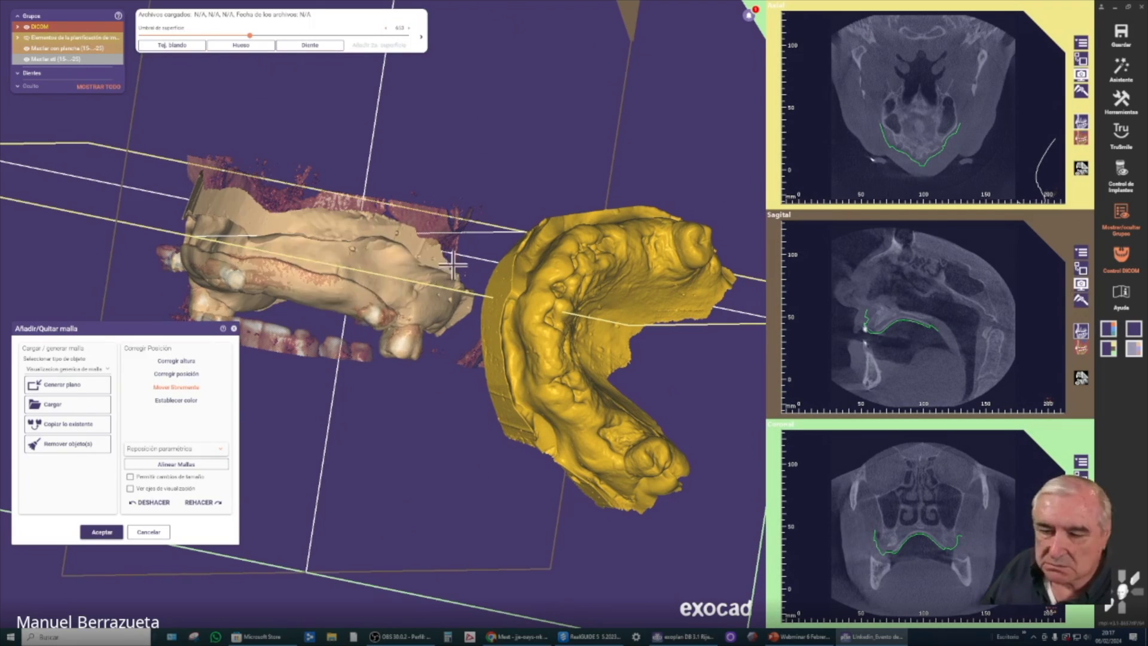
{"action": "left_click", "coordinate": [1081, 254]}
{"action": "left_click", "coordinate": [1049, 303]}
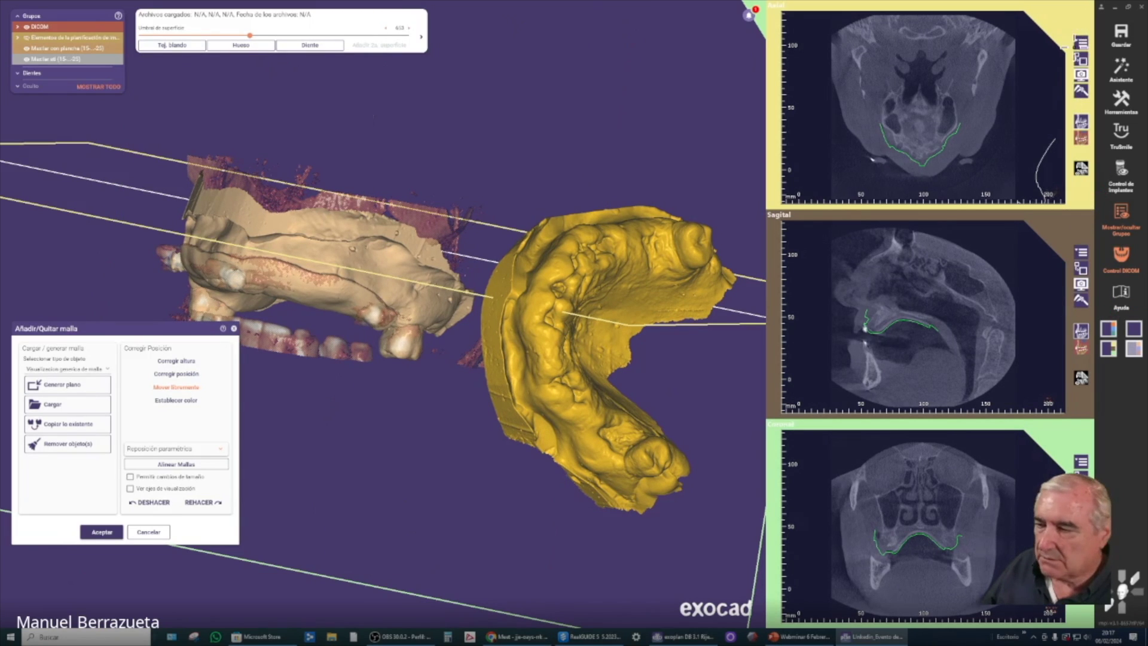
{"action": "left_click", "coordinate": [1081, 46]}
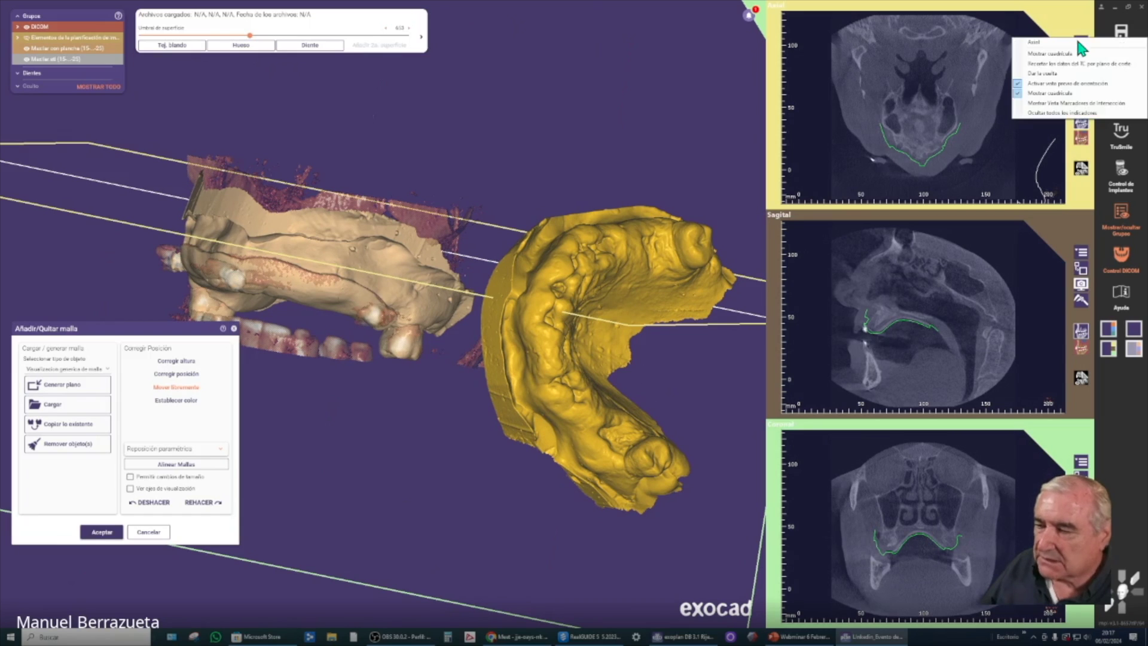
{"action": "left_click", "coordinate": [1057, 96]}
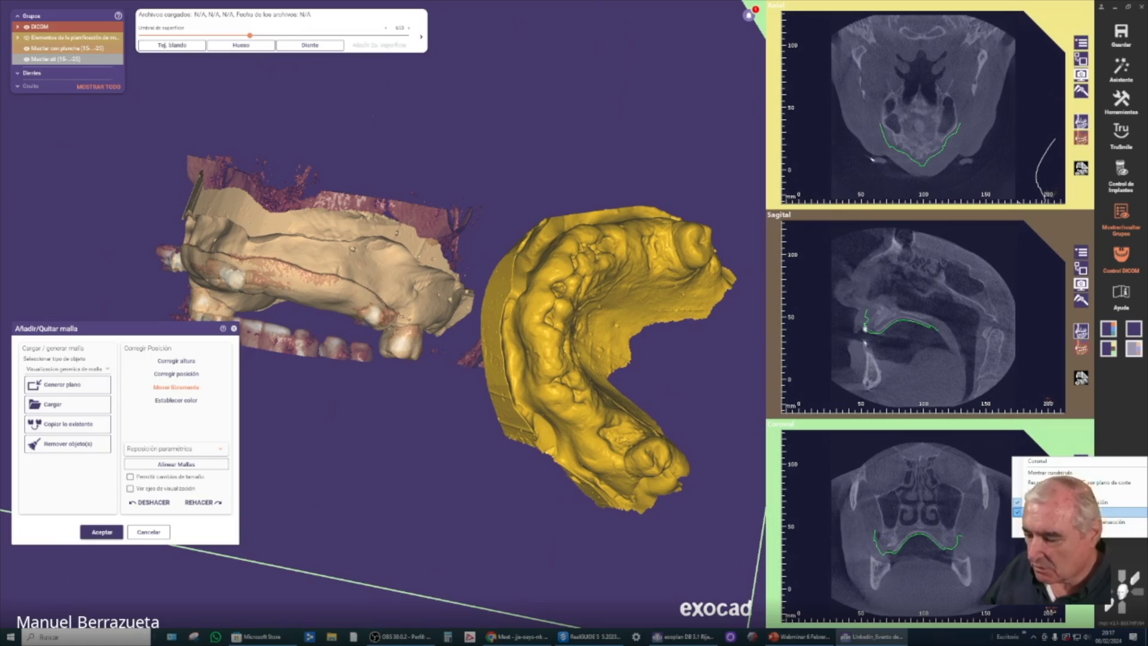
{"action": "left_click", "coordinate": [1058, 512]}
{"action": "right_click_drag", "start_coordinate": [379, 385], "coordinate": [352, 359]}
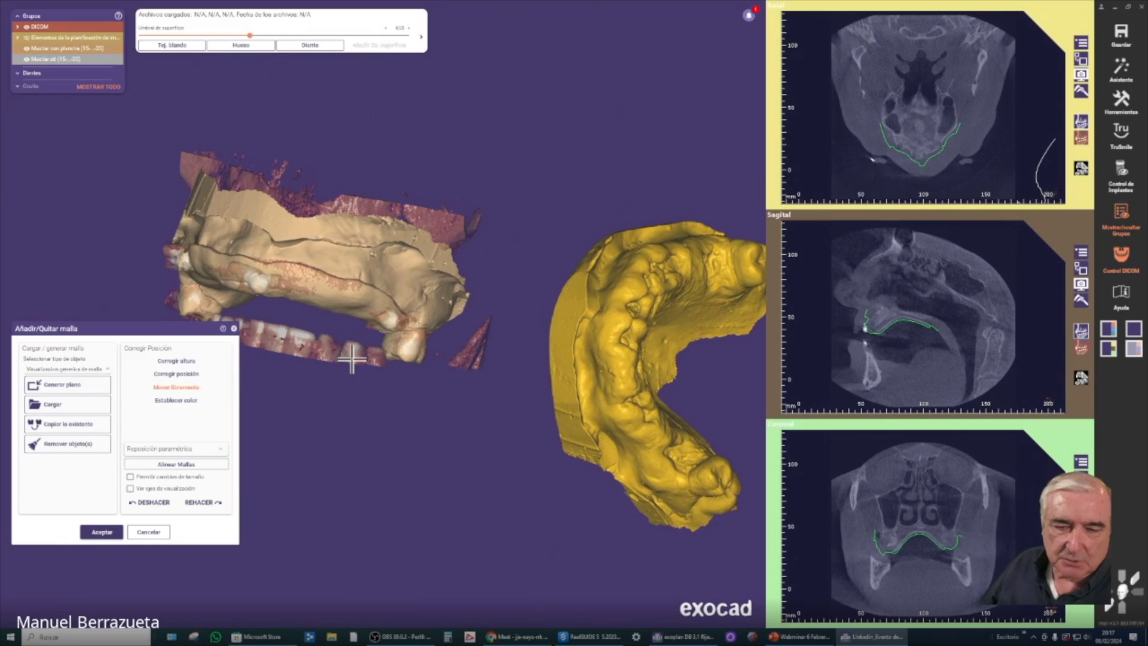
{"action": "left_click", "coordinate": [27, 27]}
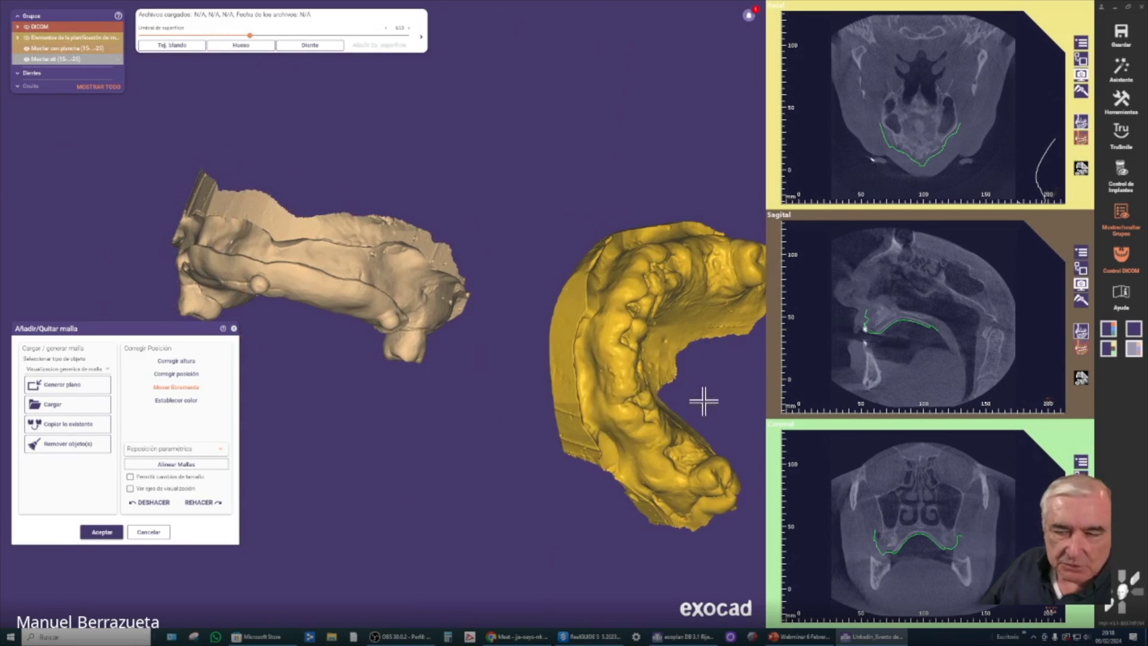
Raise the yellow jaw scan beside the plate scan and rotate it to roughly the same frontal orientation.
{"action": "left_click_drag", "start_coordinate": [704, 401], "coordinate": [662, 117]}
{"action": "left_click_drag", "start_coordinate": [733, 121], "coordinate": [617, 230]}
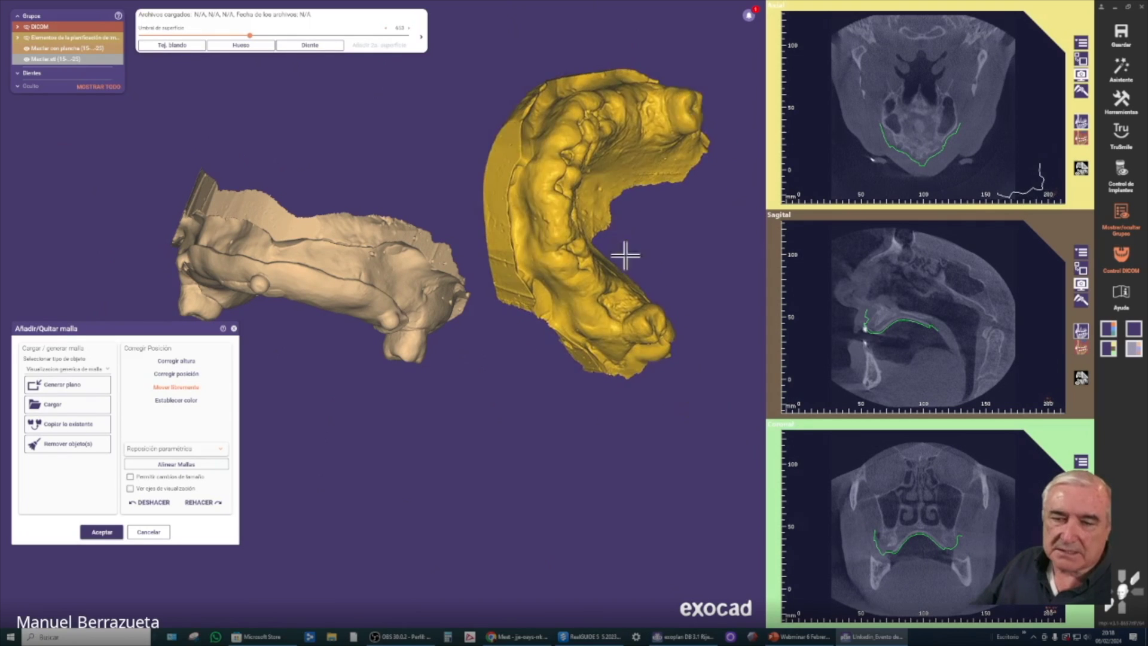
{"action": "left_click_drag", "start_coordinate": [648, 392], "coordinate": [605, 144]}
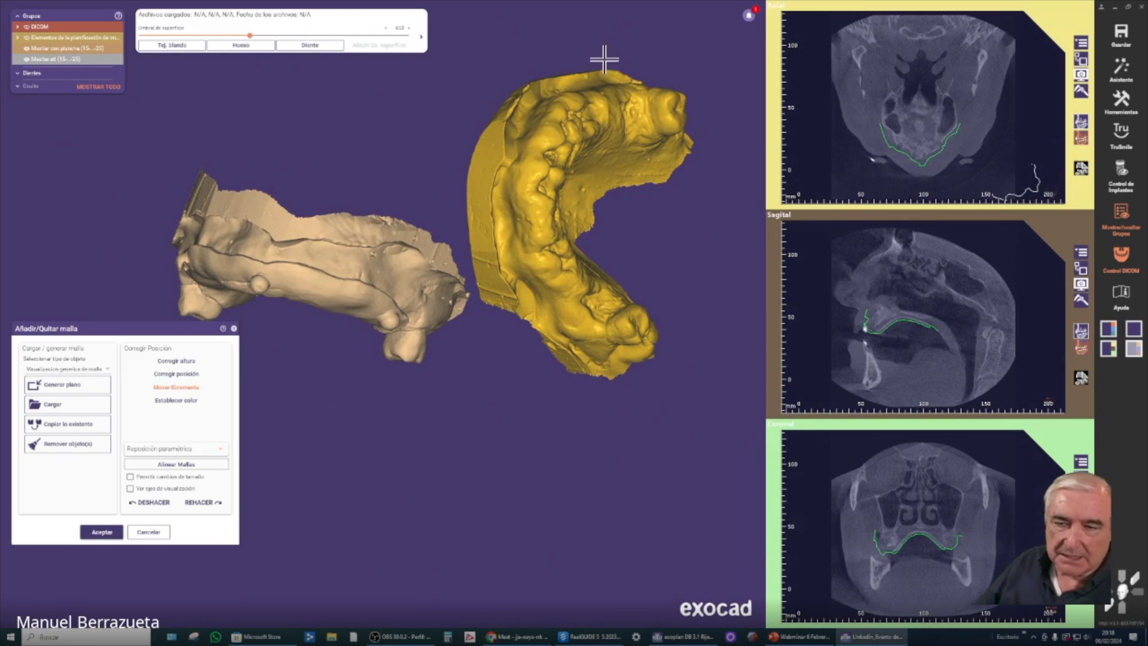
{"action": "left_click_drag", "start_coordinate": [661, 92], "coordinate": [513, 196]}
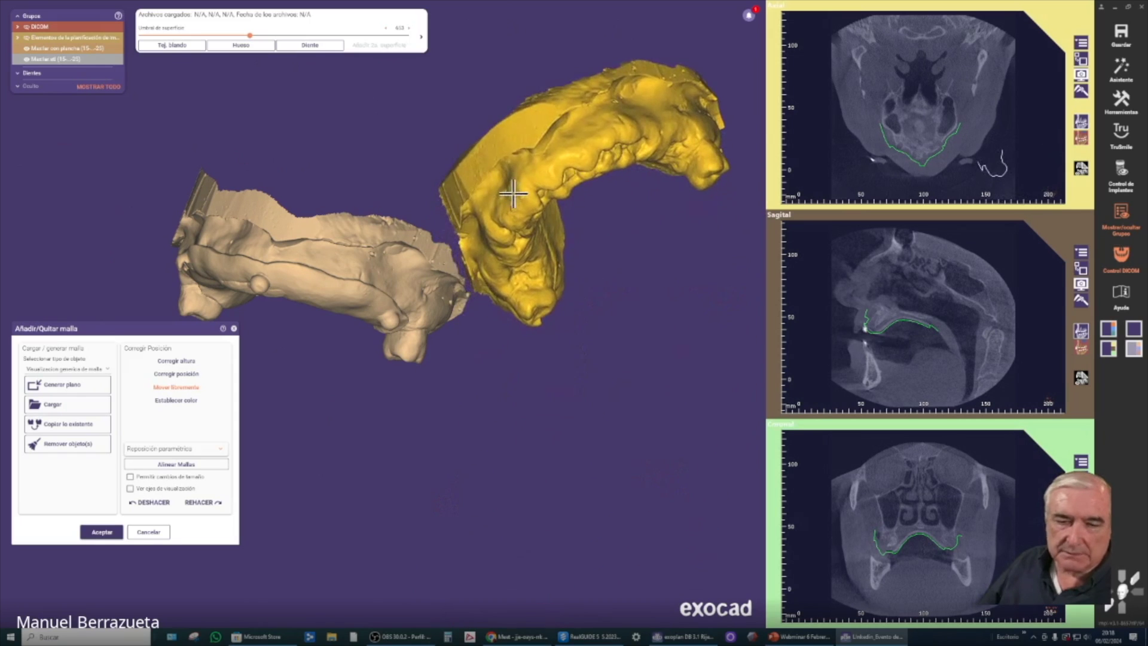
{"action": "right_click_drag", "start_coordinate": [470, 430], "coordinate": [487, 430]}
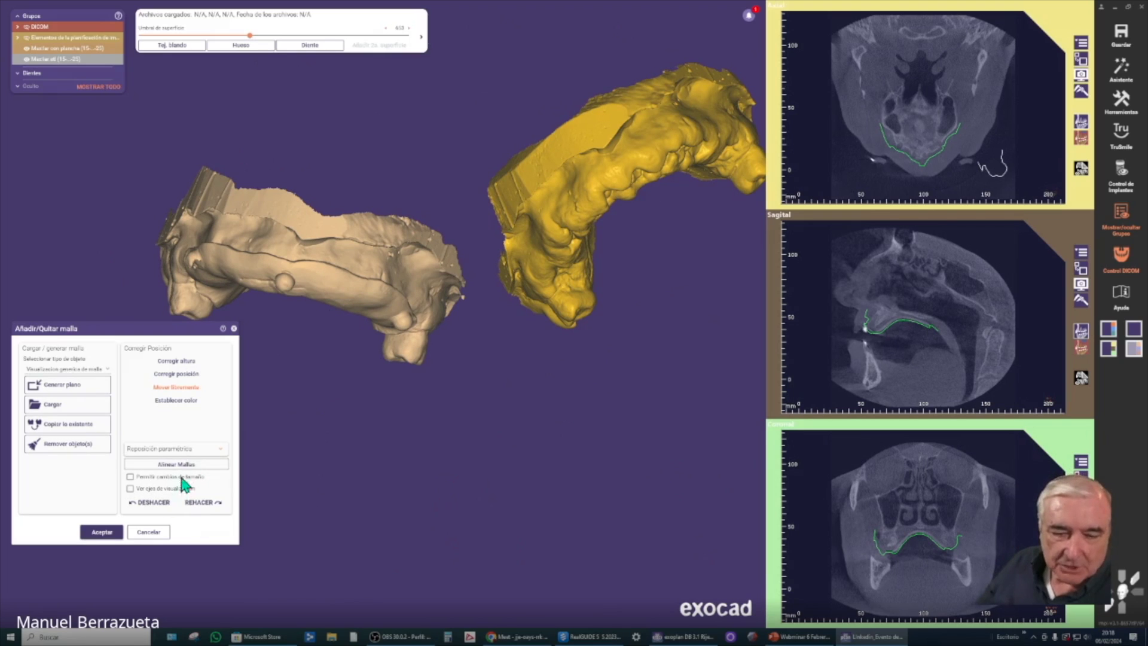
Start aligning the meshes and mark two matching point pairs on both scans, at the front midline and the patient's right molar.
{"action": "left_click", "coordinate": [179, 465]}
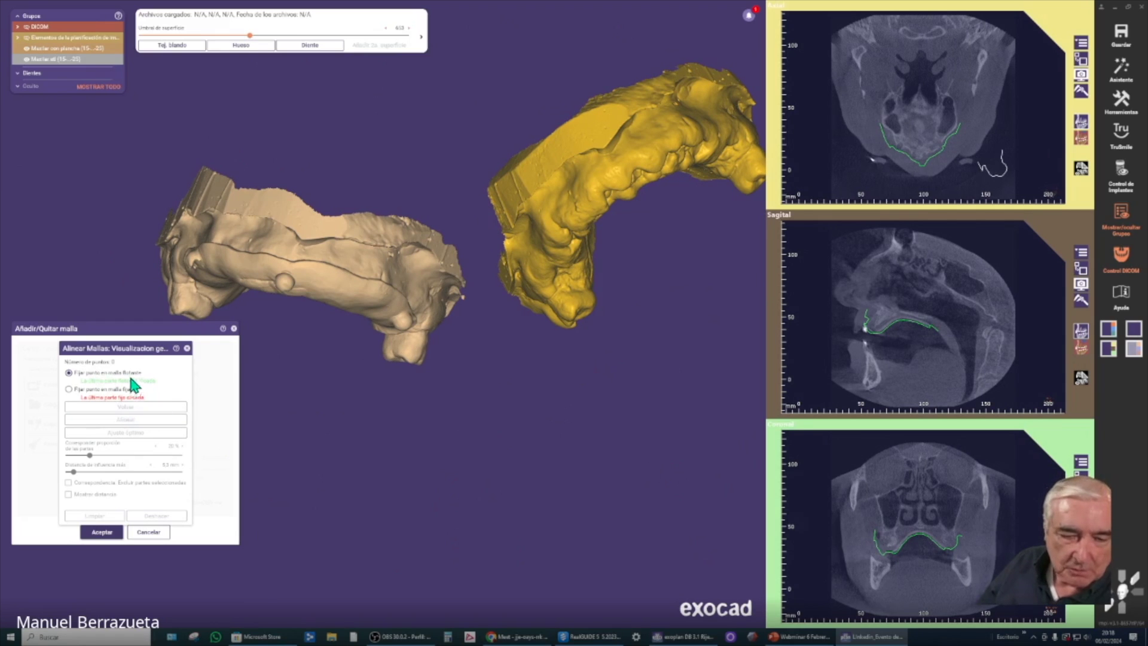
{"action": "left_click", "coordinate": [601, 142]}
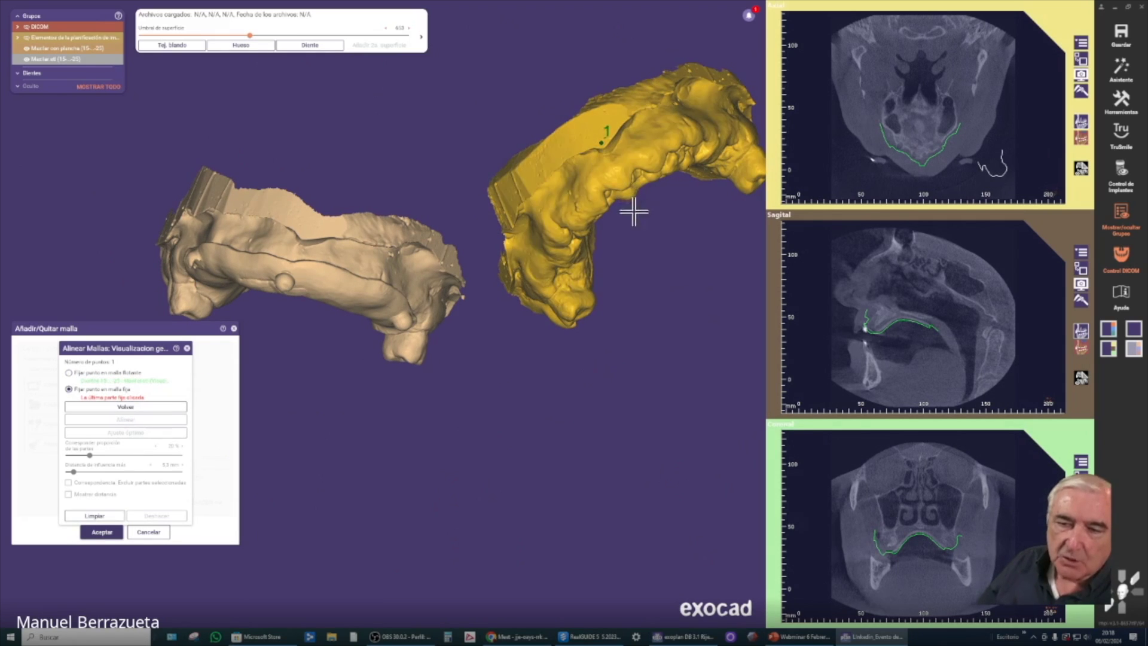
{"action": "left_click", "coordinate": [303, 235]}
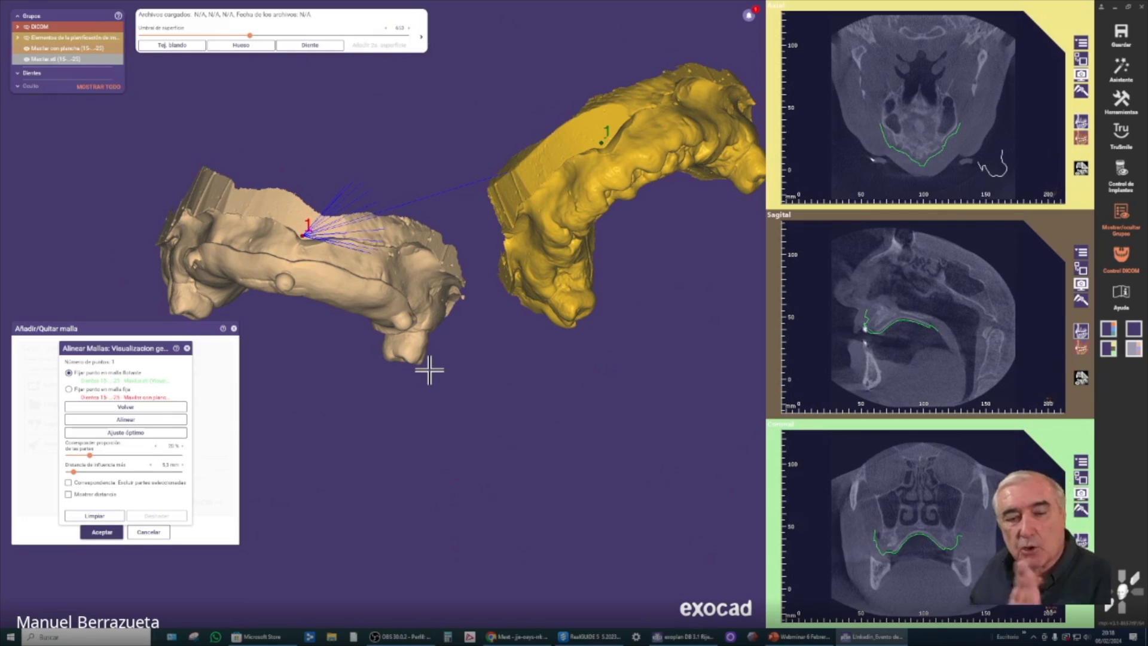
{"action": "right_click_drag", "start_coordinate": [407, 393], "coordinate": [692, 379]}
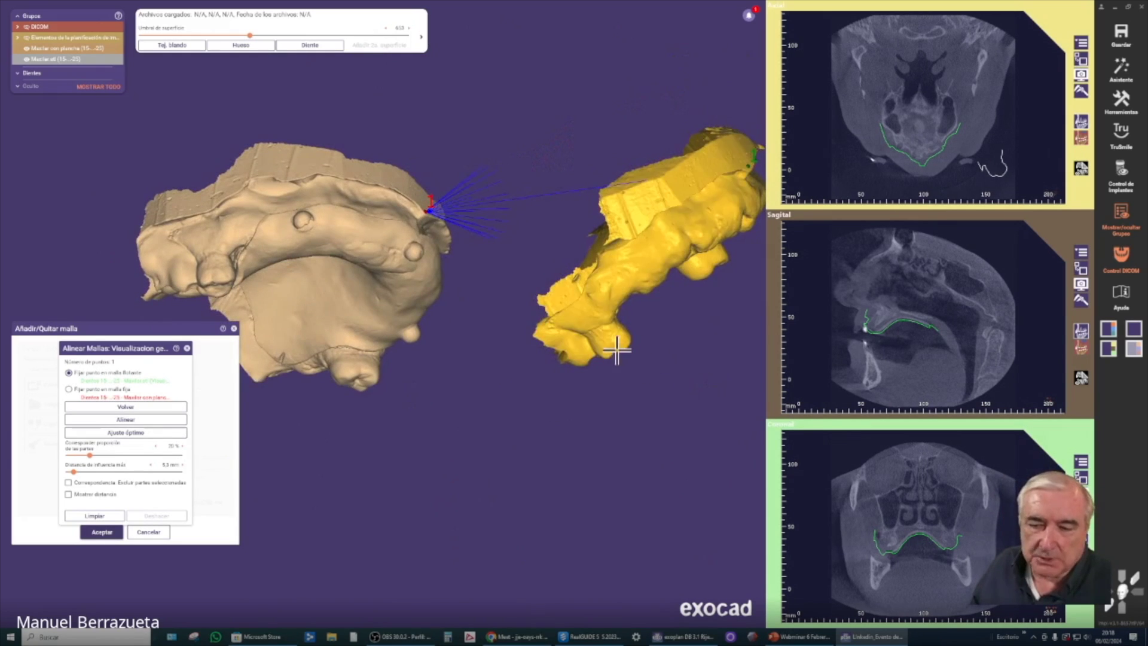
{"action": "left_click", "coordinate": [217, 267]}
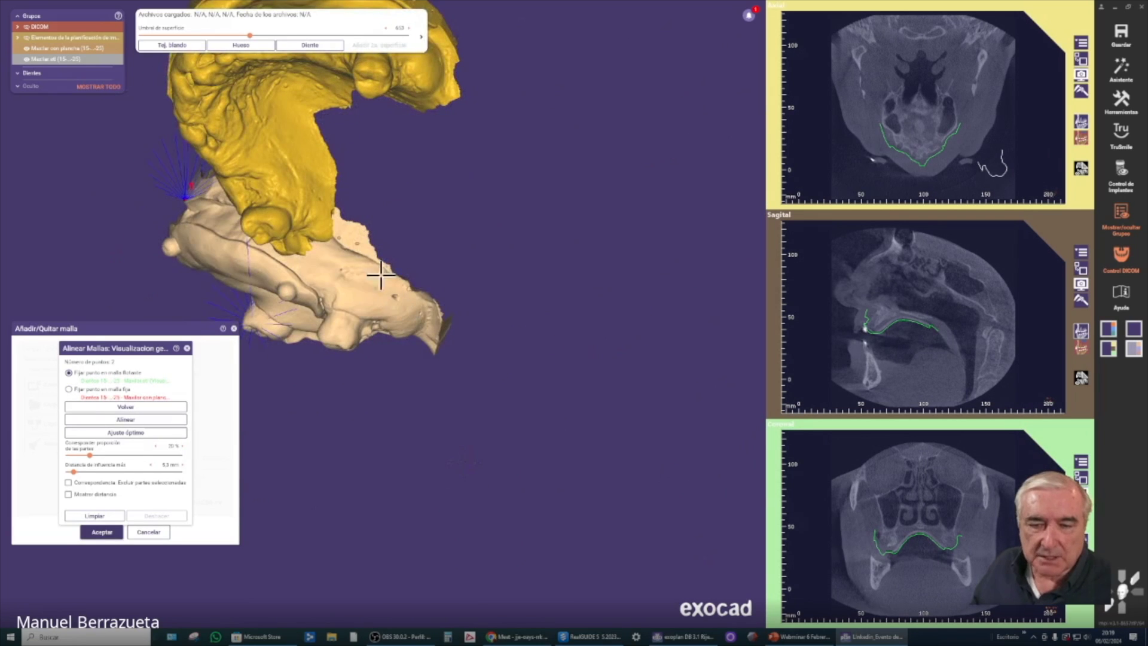
Mark a third matching point pair on the patient's left rear outer edge, and align the jaw scan to the plate scan.
{"action": "right_click_drag", "start_coordinate": [423, 214], "coordinate": [423, 215]}
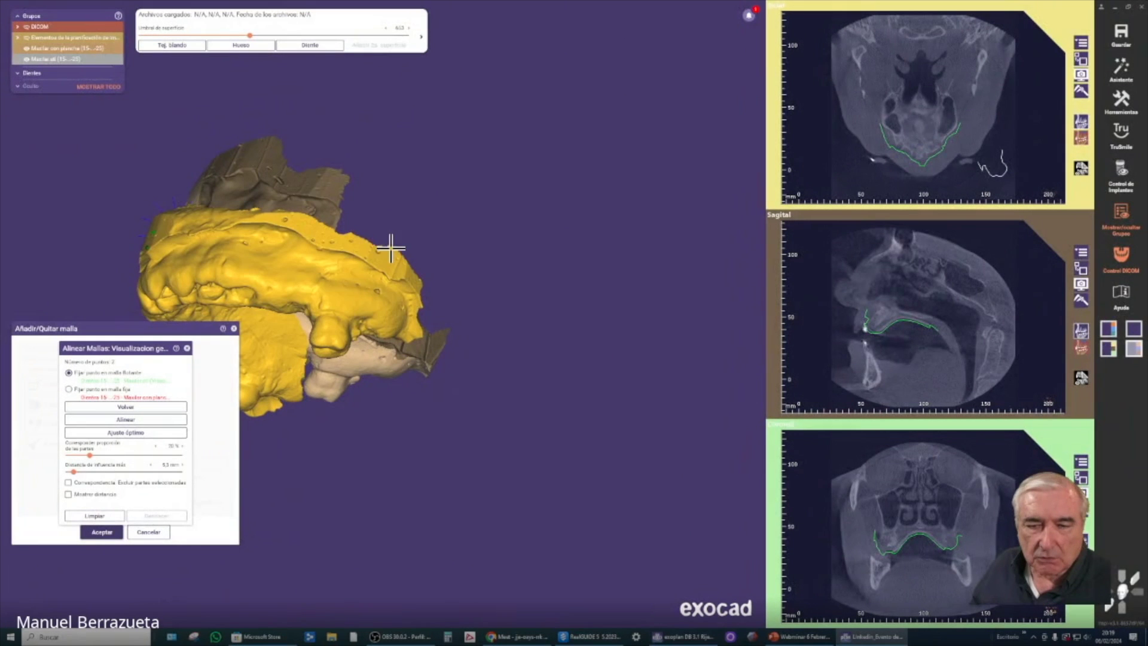
{"action": "left_click", "coordinate": [329, 248]}
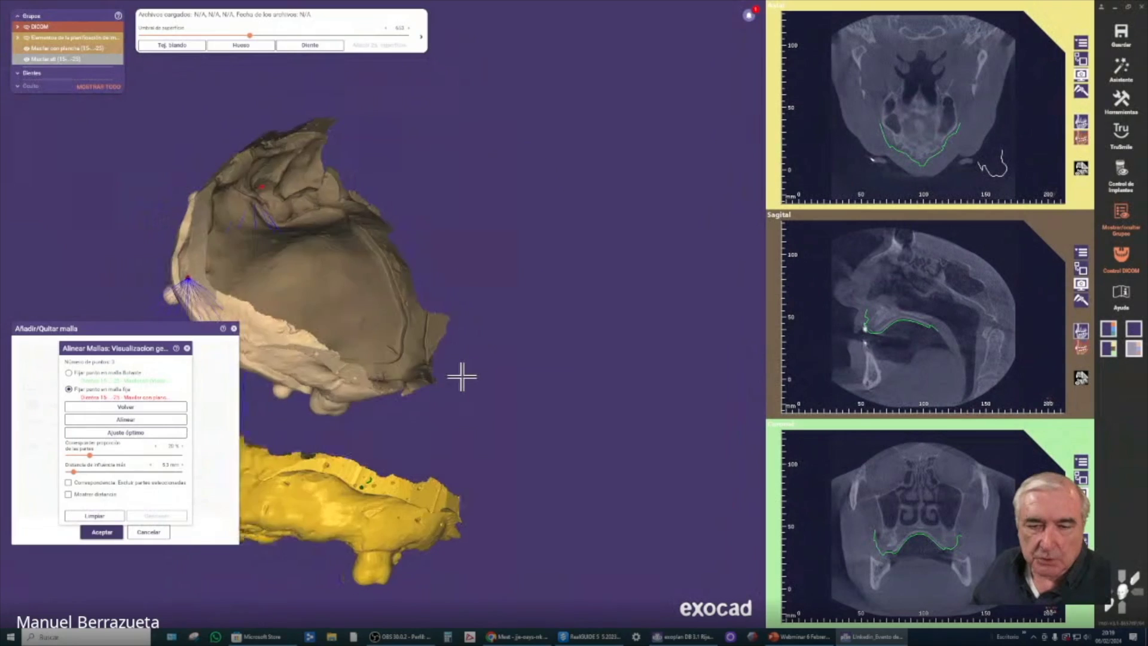
{"action": "left_click", "coordinate": [393, 350]}
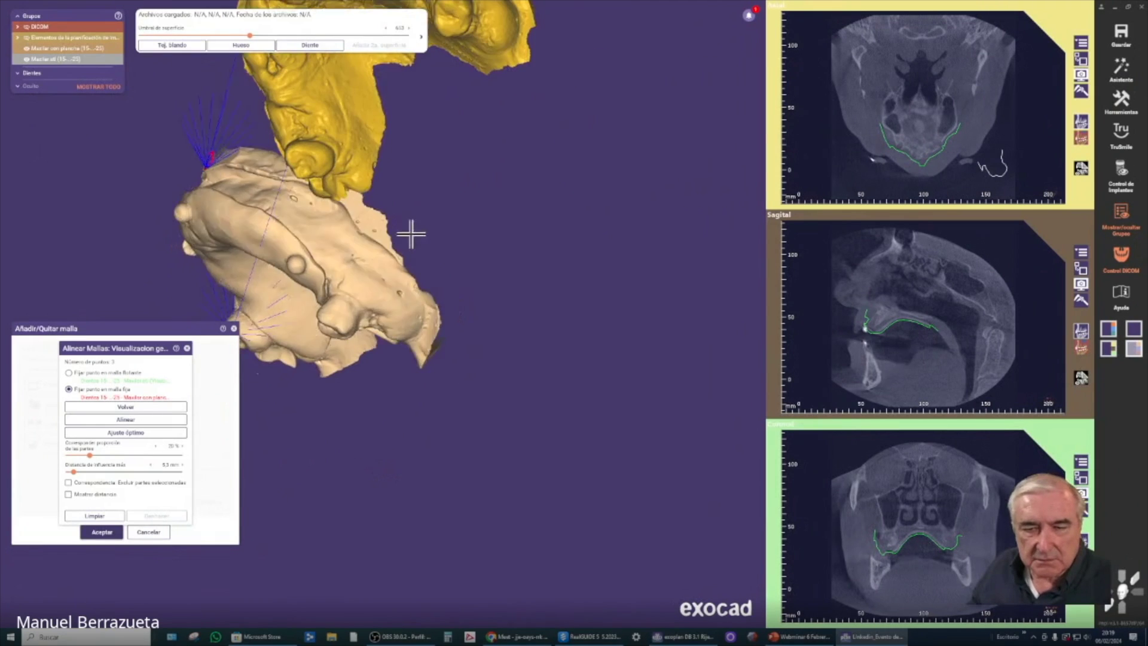
{"action": "left_click", "coordinate": [364, 226]}
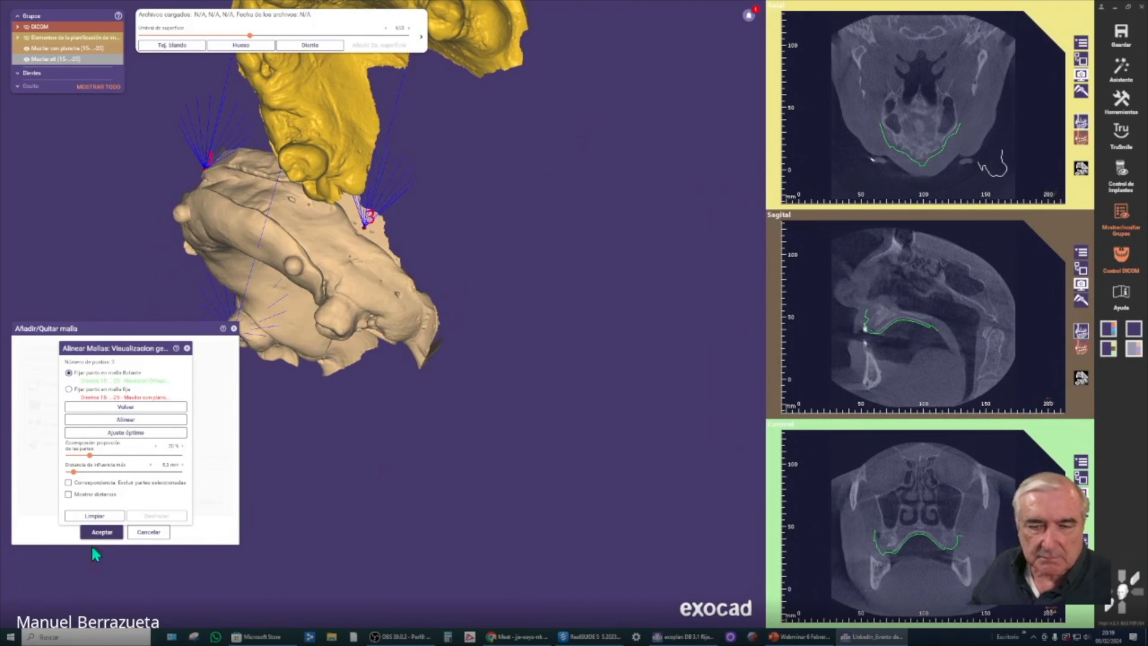
{"action": "left_click", "coordinate": [137, 420]}
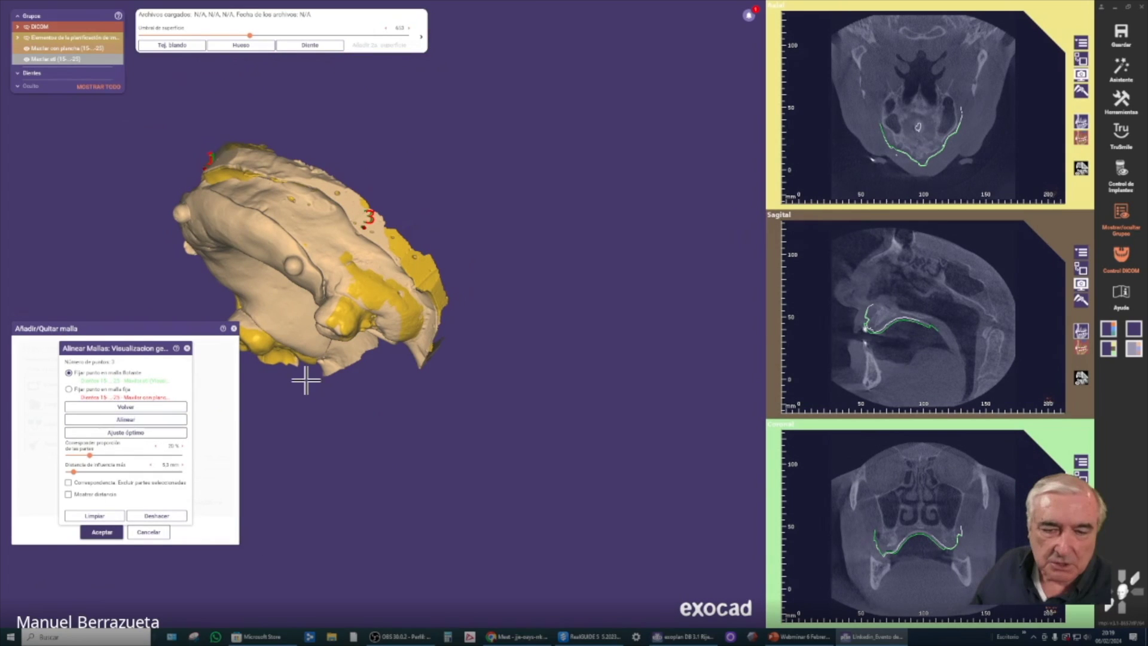
Refine the alignment with the best fit, and check the distance colour map between the two scans from several angles.
{"action": "right_click_drag", "start_coordinate": [306, 380], "coordinate": [317, 382]}
{"action": "middle_click_drag", "start_coordinate": [319, 305], "coordinate": [448, 288]}
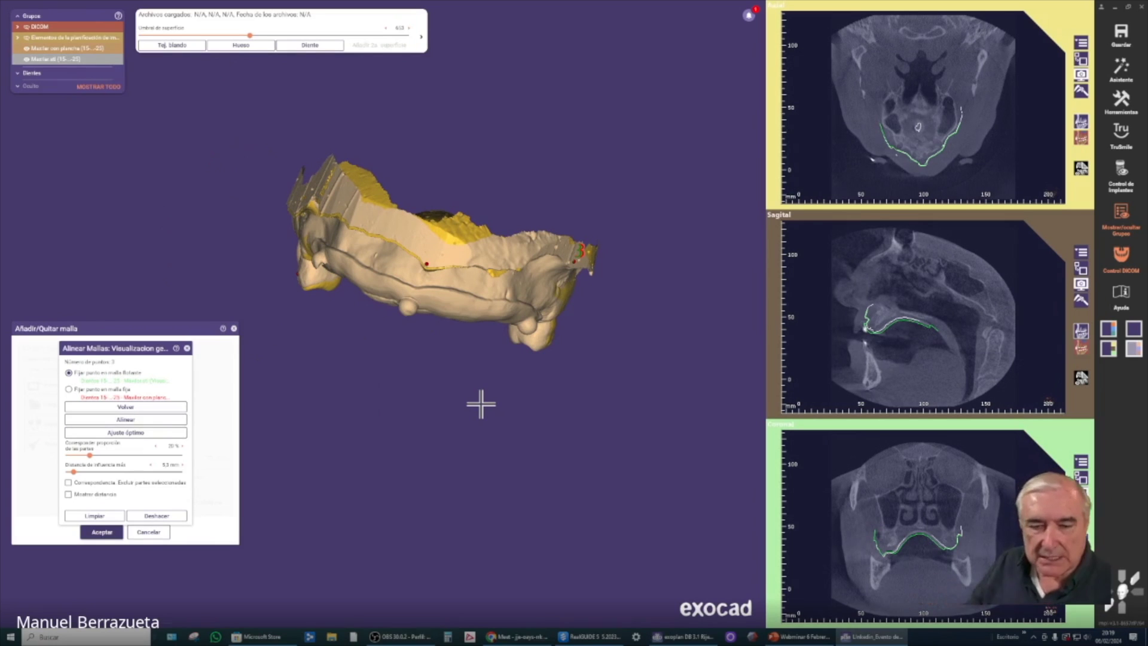
{"action": "left_click", "coordinate": [147, 435]}
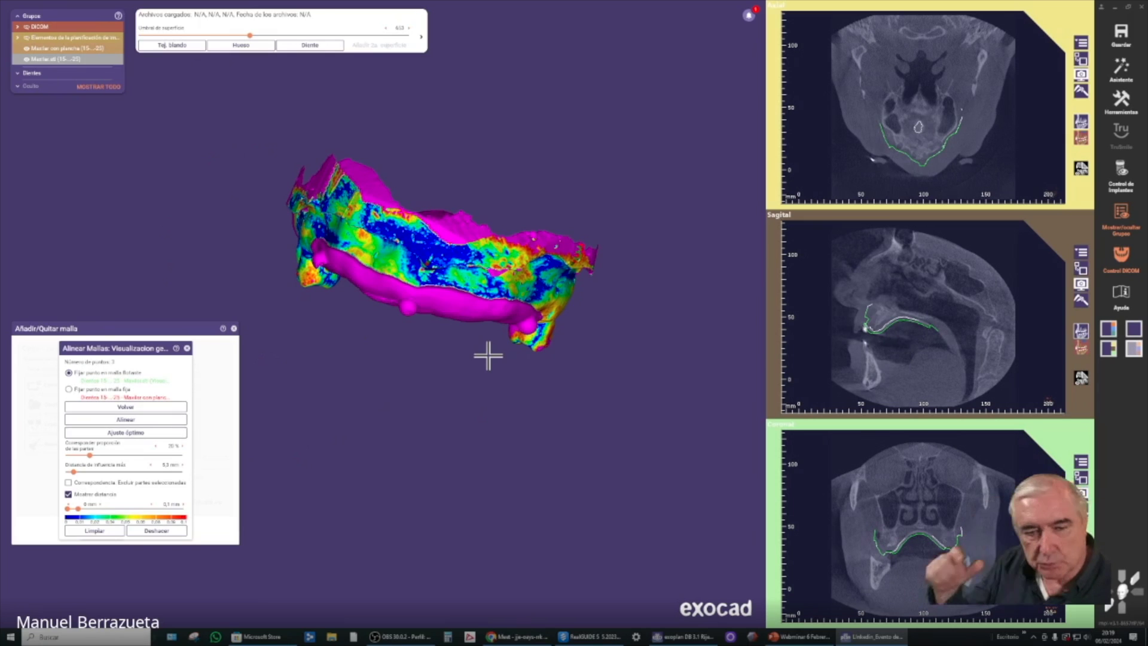
{"action": "right_click_drag", "start_coordinate": [415, 457], "coordinate": [393, 433]}
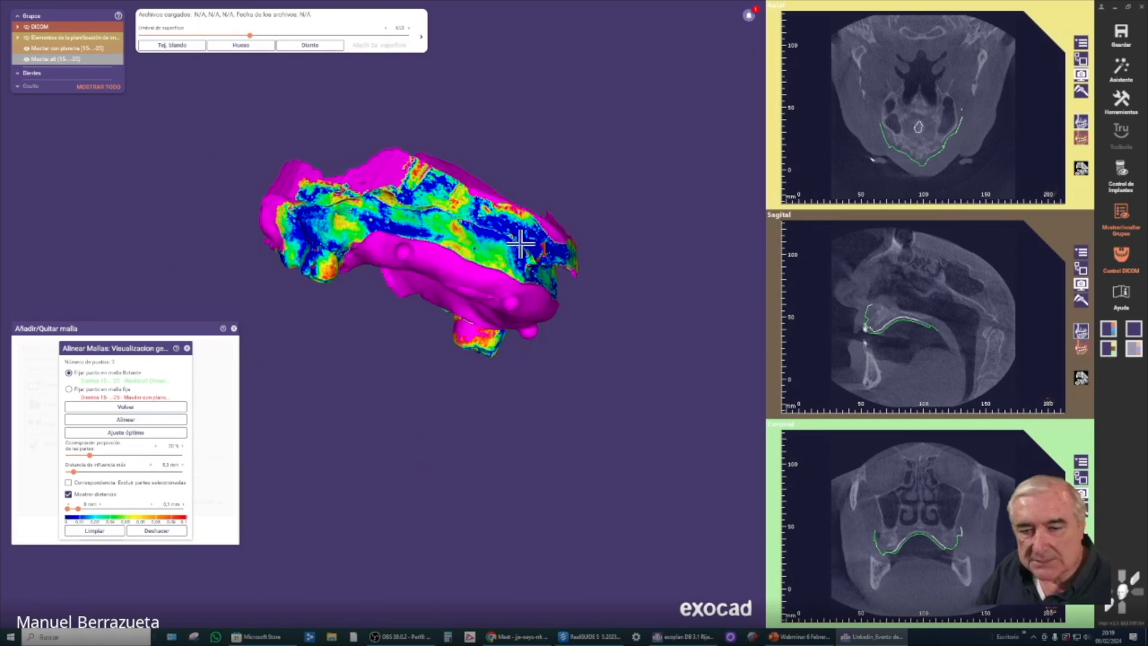
{"action": "right_click_drag", "start_coordinate": [612, 300], "coordinate": [484, 273]}
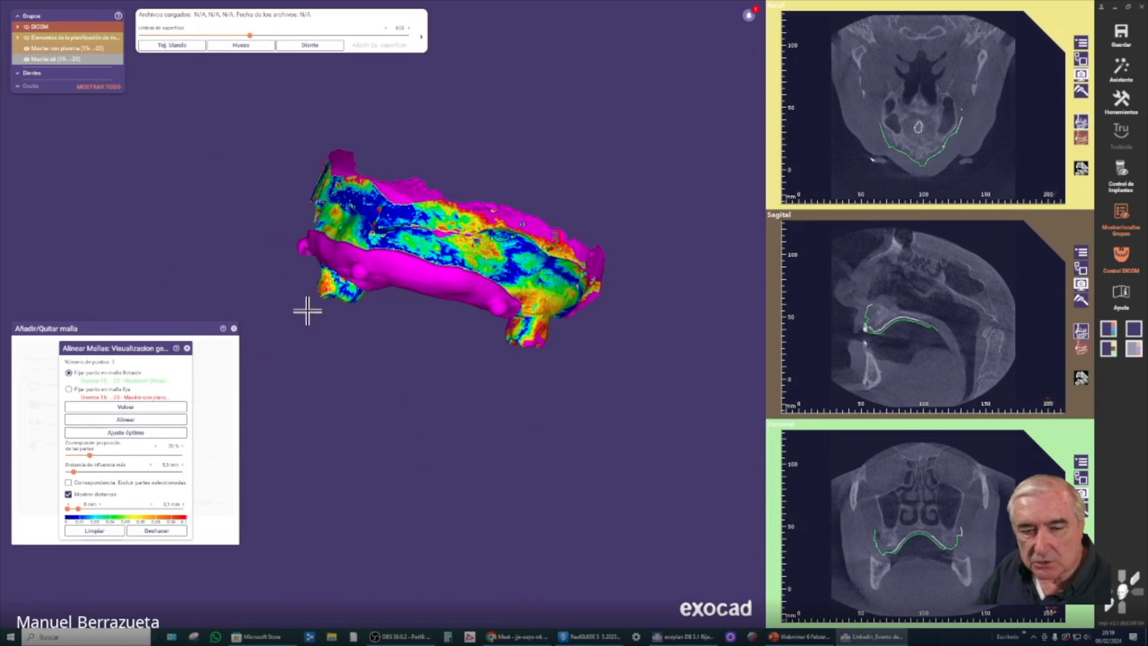
{"action": "right_click_drag", "start_coordinate": [419, 430], "coordinate": [453, 440]}
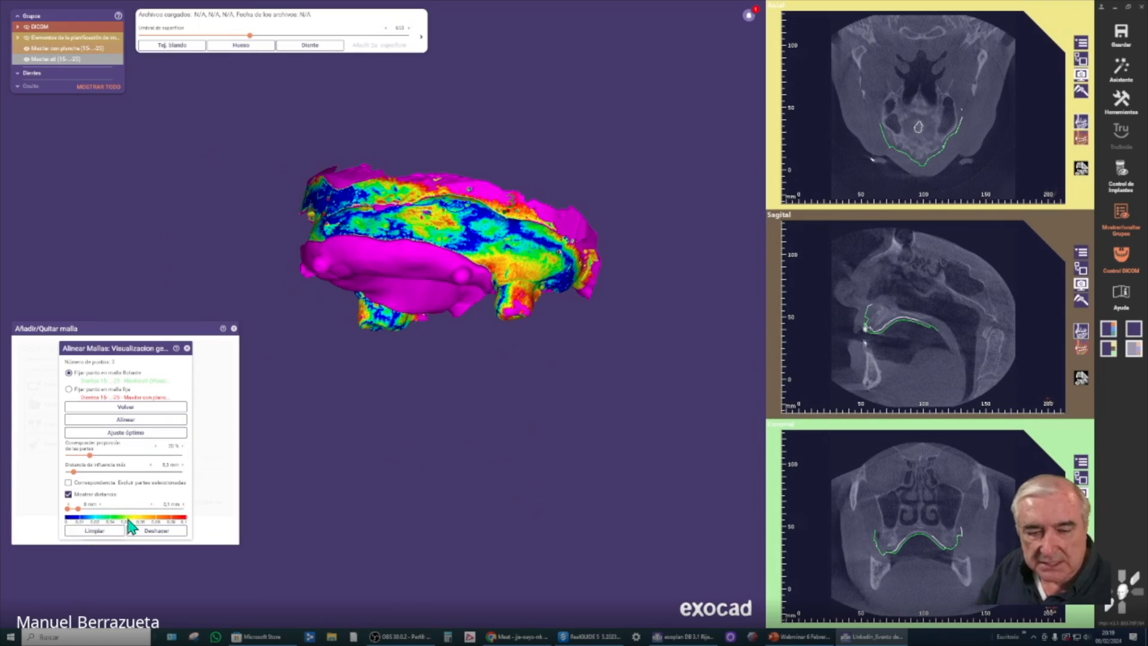
Close the mesh alignment and accept the aligned position of the jaw scan.
{"action": "right_click_drag", "start_coordinate": [477, 469], "coordinate": [584, 369]}
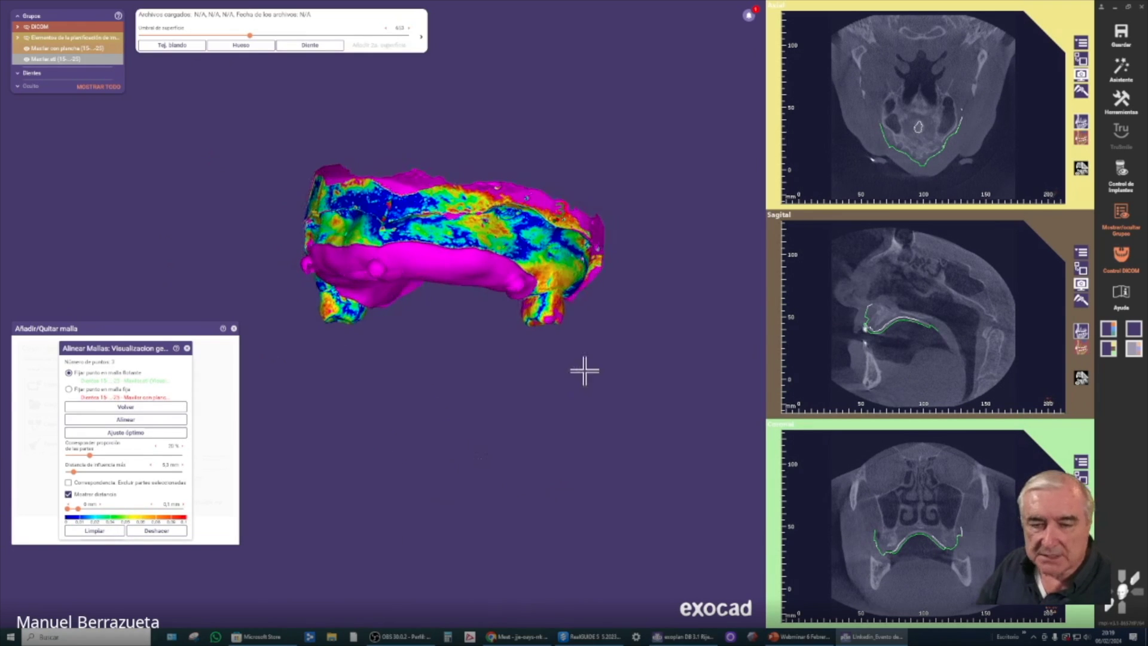
{"action": "left_click", "coordinate": [187, 348]}
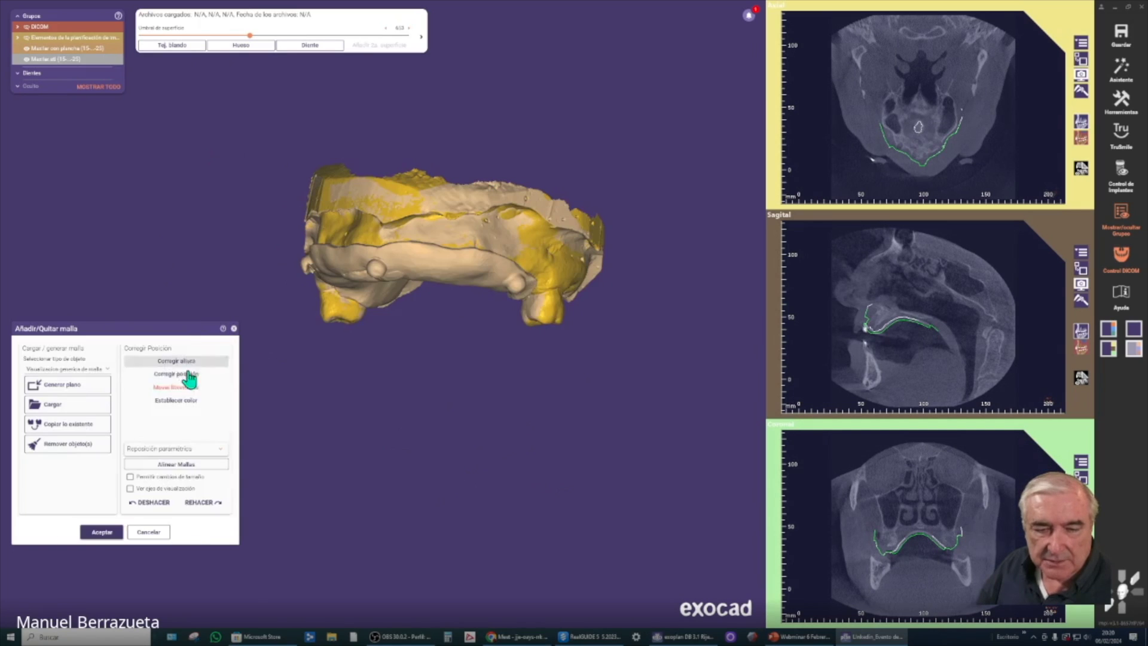
{"action": "left_click", "coordinate": [101, 533]}
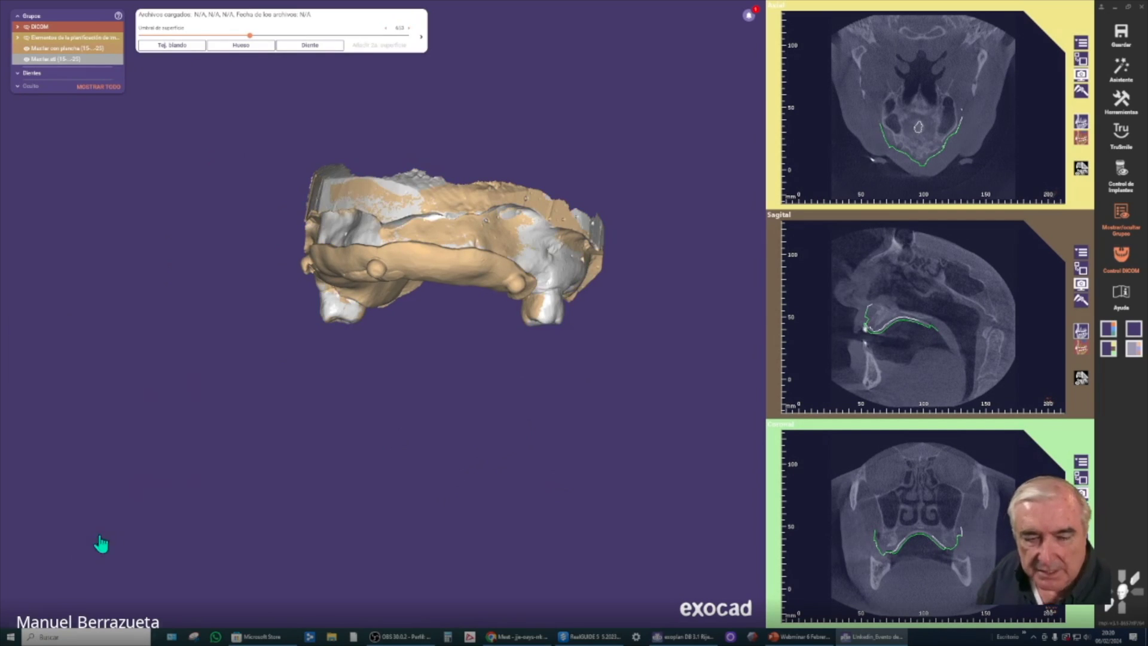
Compare the plate scan and the jaw scan by toggling their visibility, ending with the plate hidden and the jaw scan at 100% opacity.
{"action": "left_click", "coordinate": [27, 49]}
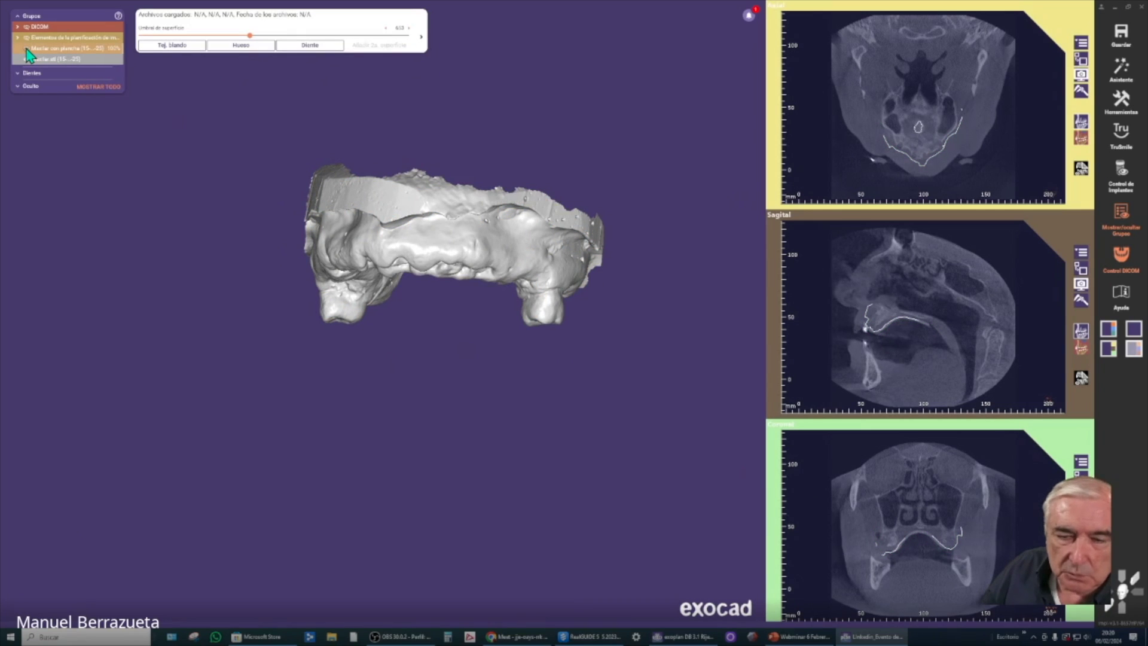
{"action": "left_click", "coordinate": [26, 49]}
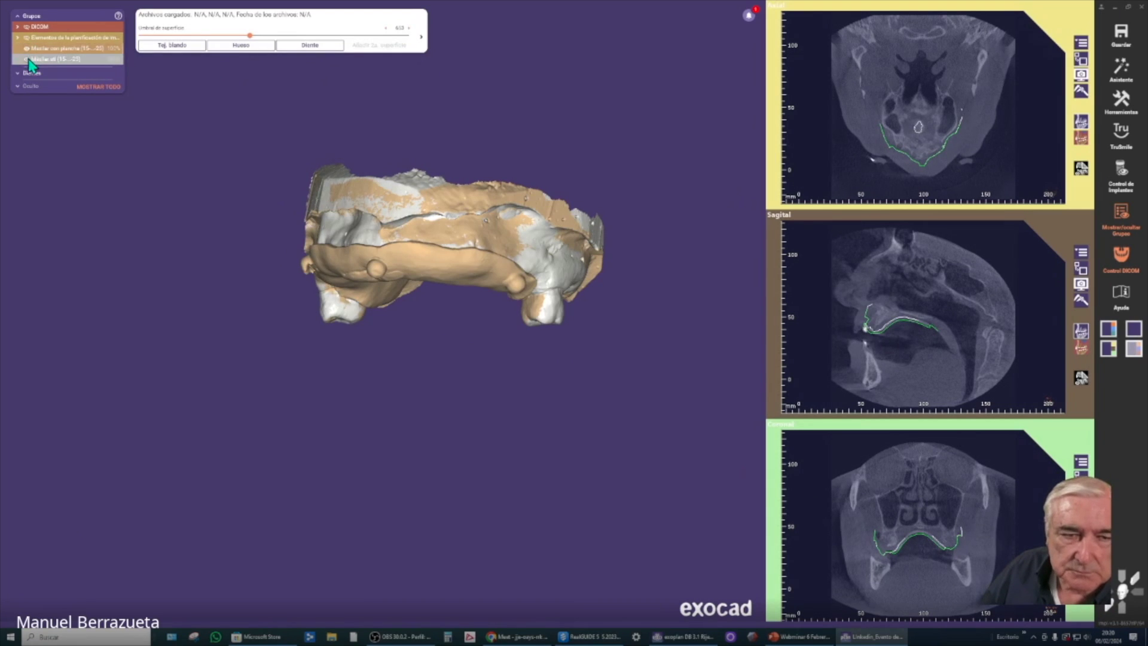
{"action": "left_click", "coordinate": [27, 60]}
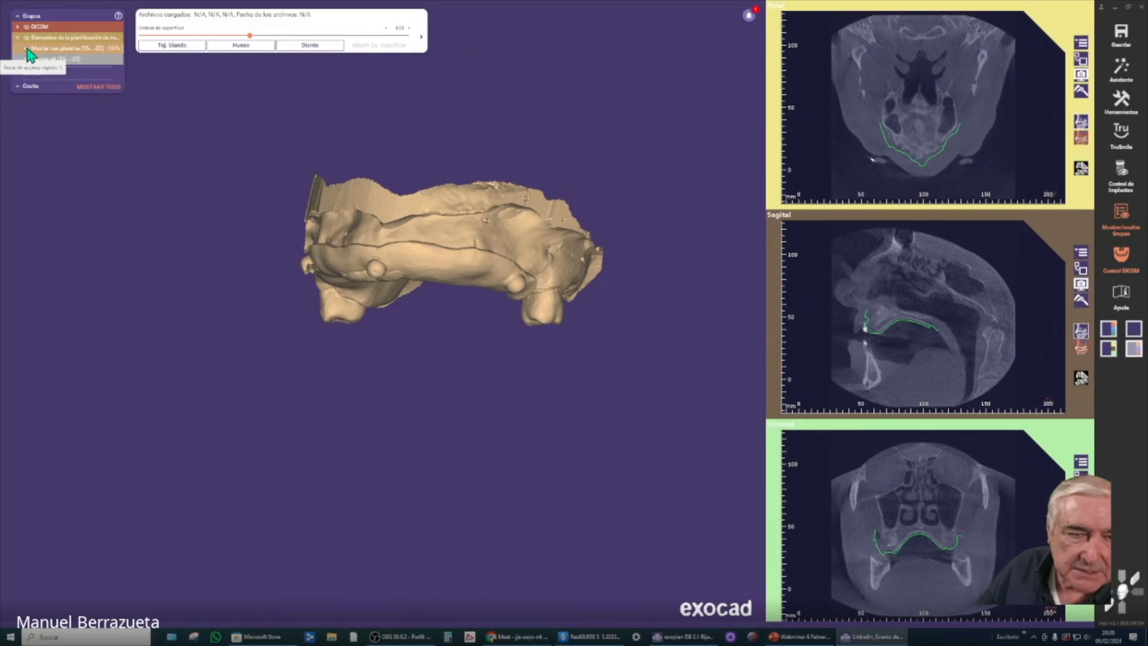
{"action": "left_click", "coordinate": [27, 49]}
{"action": "left_click", "coordinate": [74, 59]}
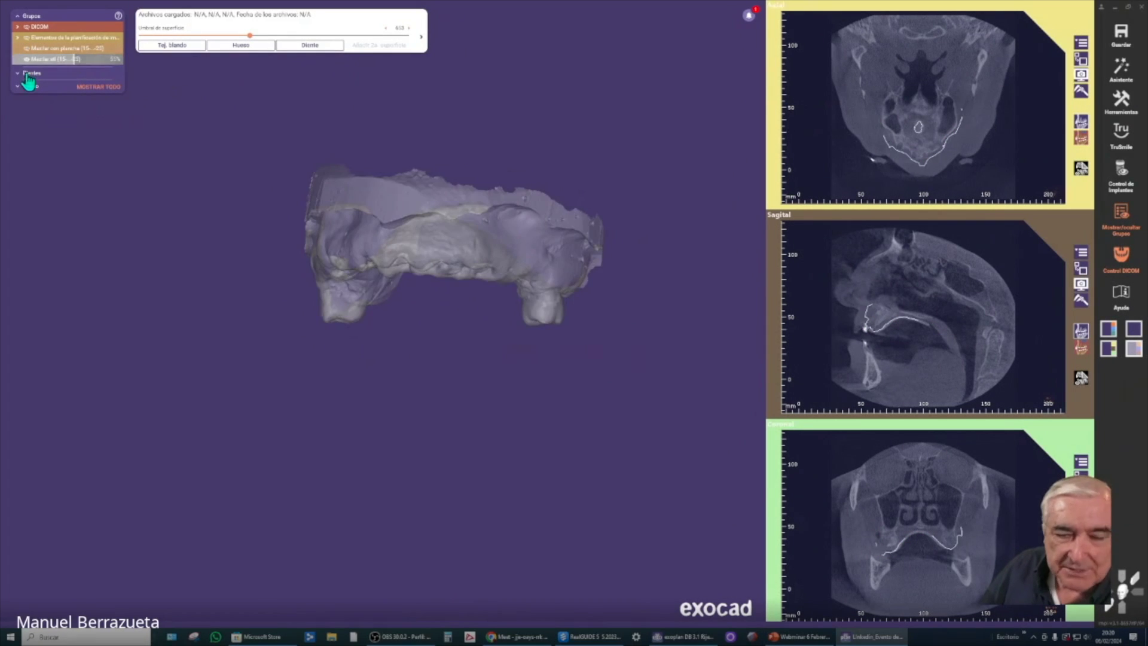
{"action": "left_click", "coordinate": [119, 61]}
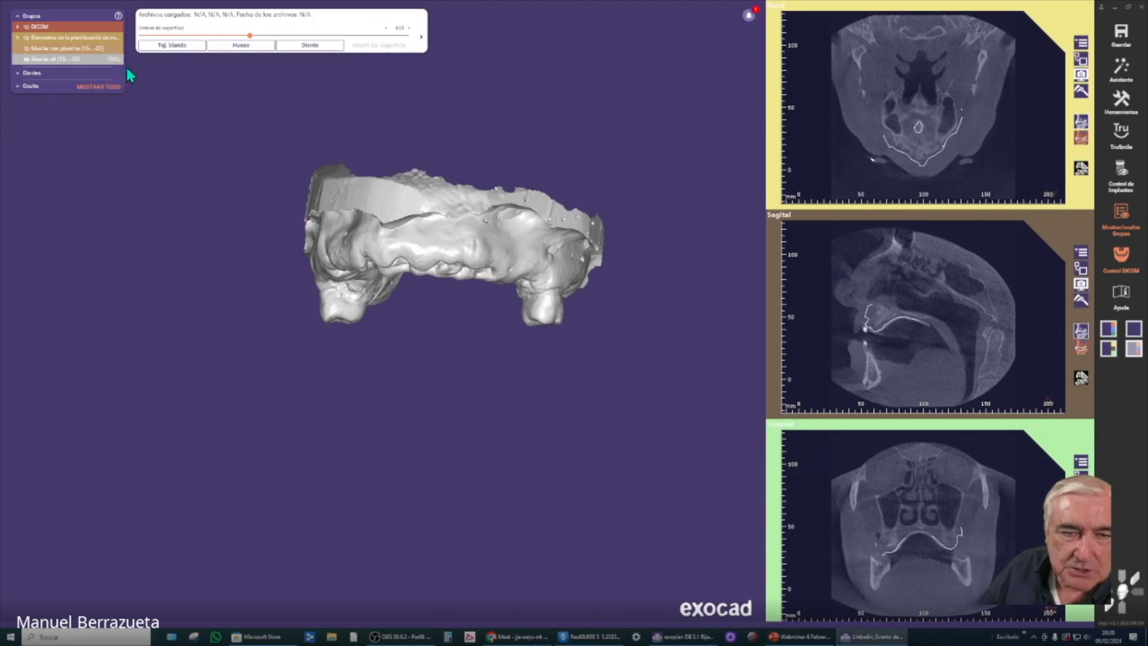
Start saving the scene under a new name and set the file type to plain STL.
{"action": "right_click_drag", "start_coordinate": [480, 292], "coordinate": [482, 280]}
{"action": "right_click_drag", "start_coordinate": [480, 276], "coordinate": [413, 345]}
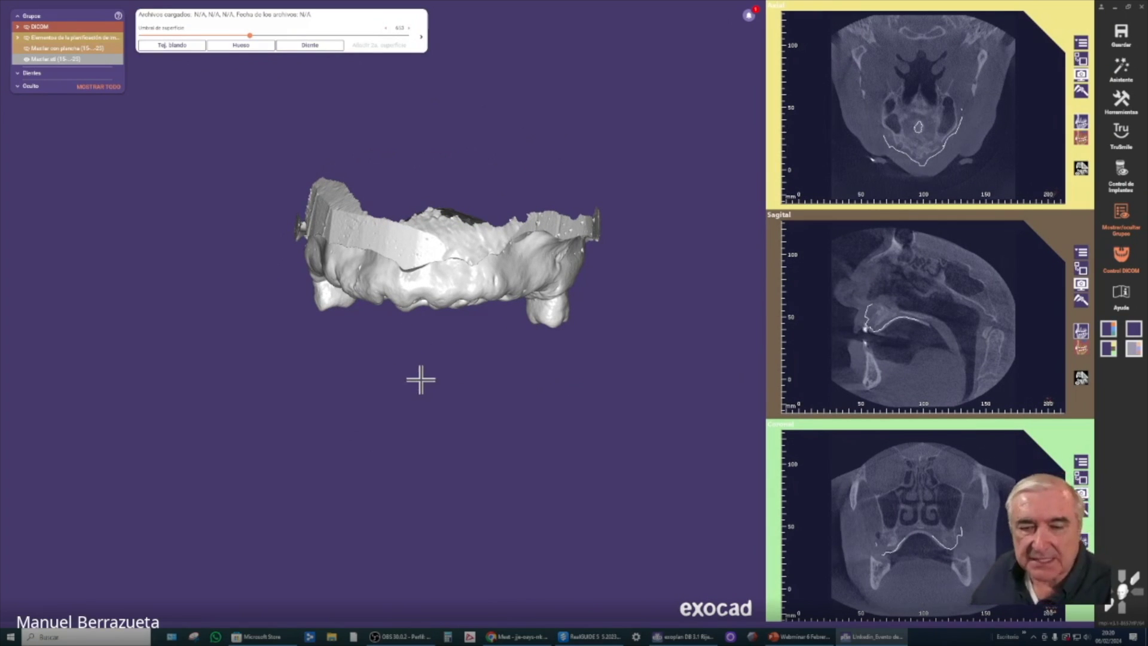
{"action": "right_click_drag", "start_coordinate": [461, 404], "coordinate": [461, 413]}
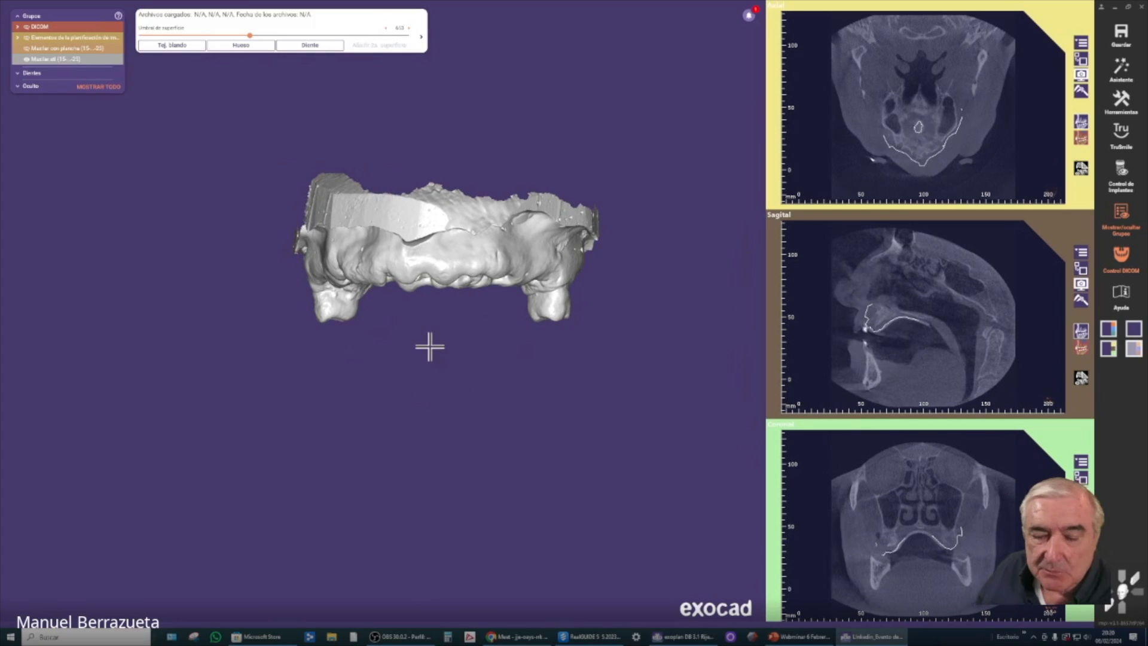
{"action": "right_click", "coordinate": [411, 324]}
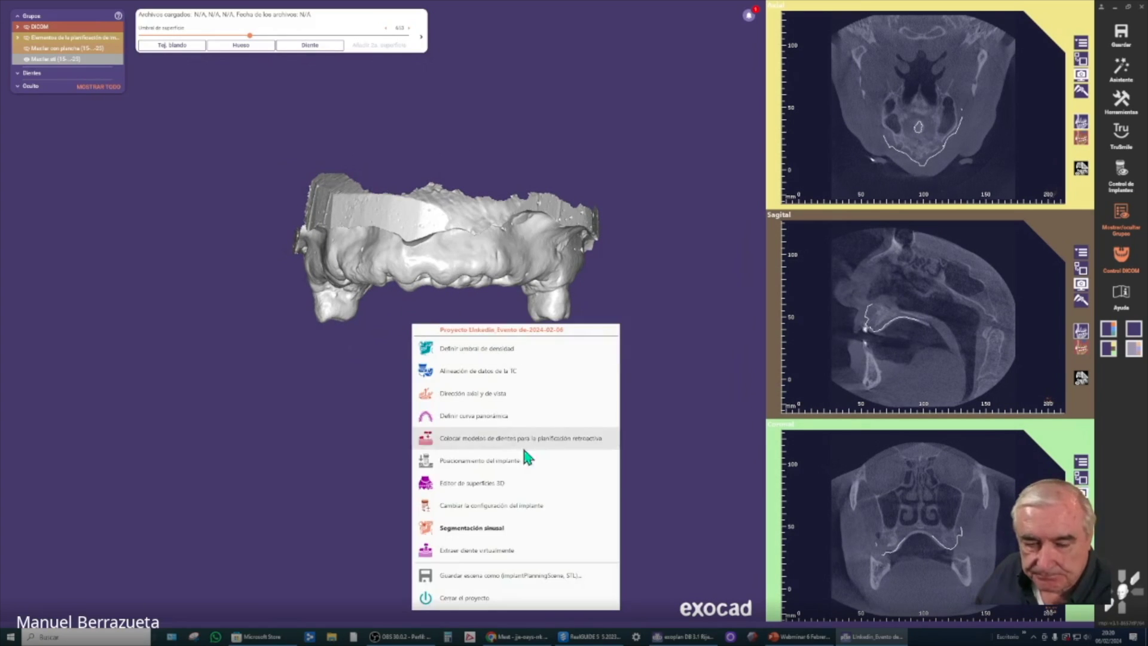
{"action": "left_click", "coordinate": [473, 576]}
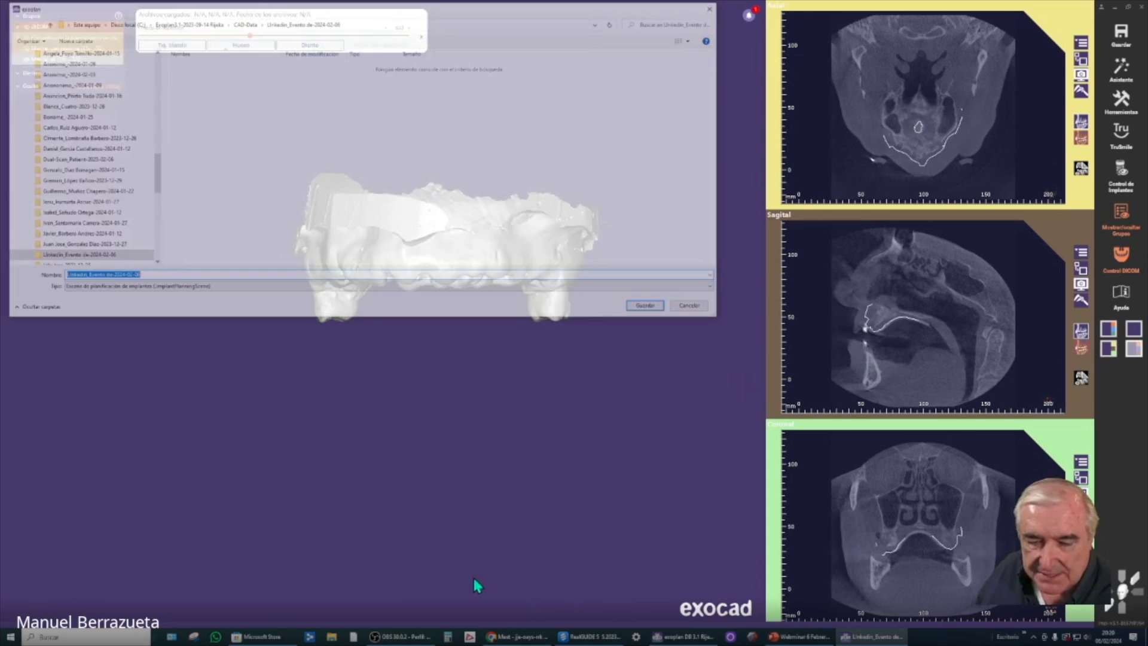
{"action": "left_click", "coordinate": [76, 290]}
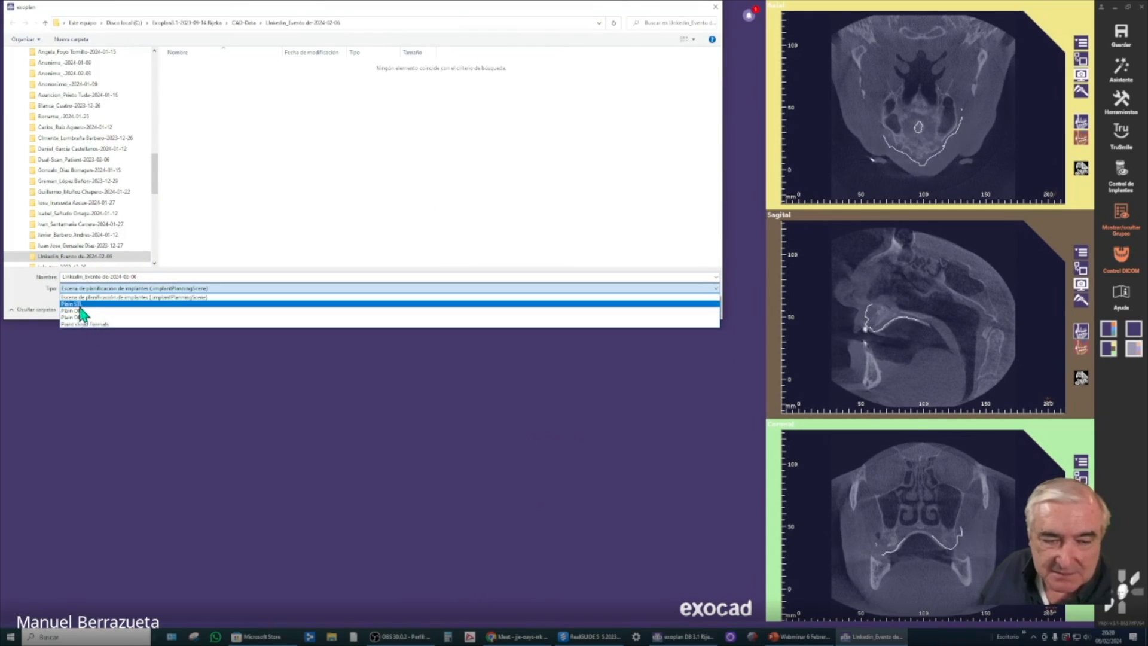
{"action": "left_click", "coordinate": [79, 305]}
Choose the SLT folder on the desktop as the save location.
{"action": "left_click_drag", "start_coordinate": [154, 187], "coordinate": [153, 84]}
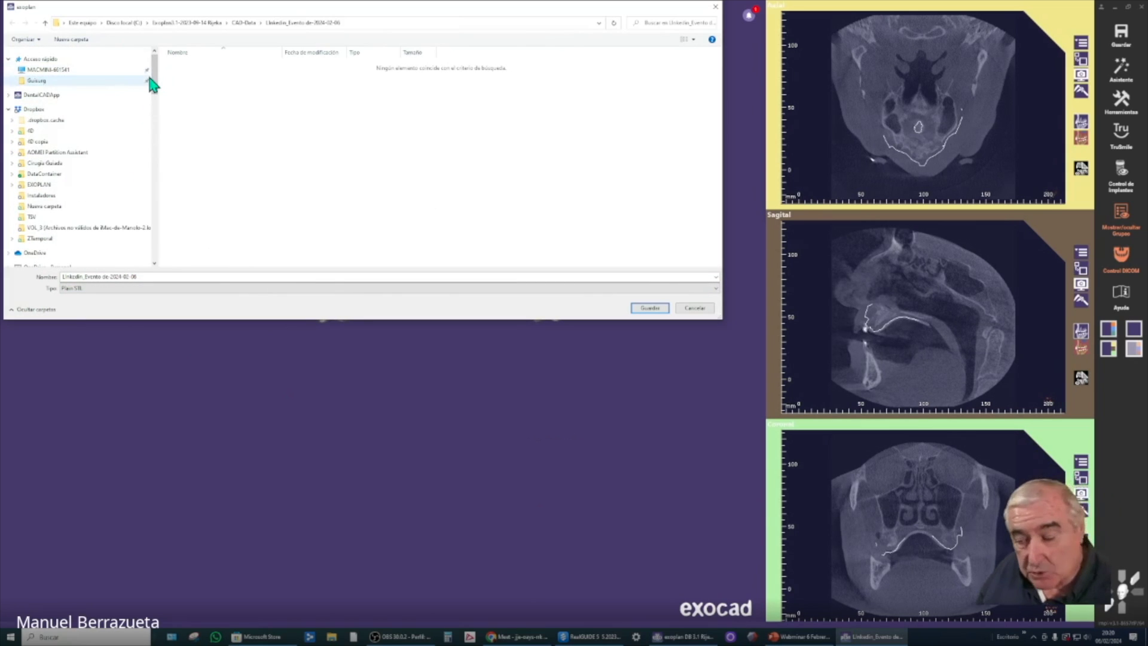
{"action": "scroll", "coordinate": [67, 236], "scroll_direction": "down", "scroll_amount": 3}
{"action": "scroll", "coordinate": [69, 233], "scroll_direction": "down", "scroll_amount": 1}
{"action": "left_click", "coordinate": [50, 245]}
{"action": "left_click", "coordinate": [249, 81]}
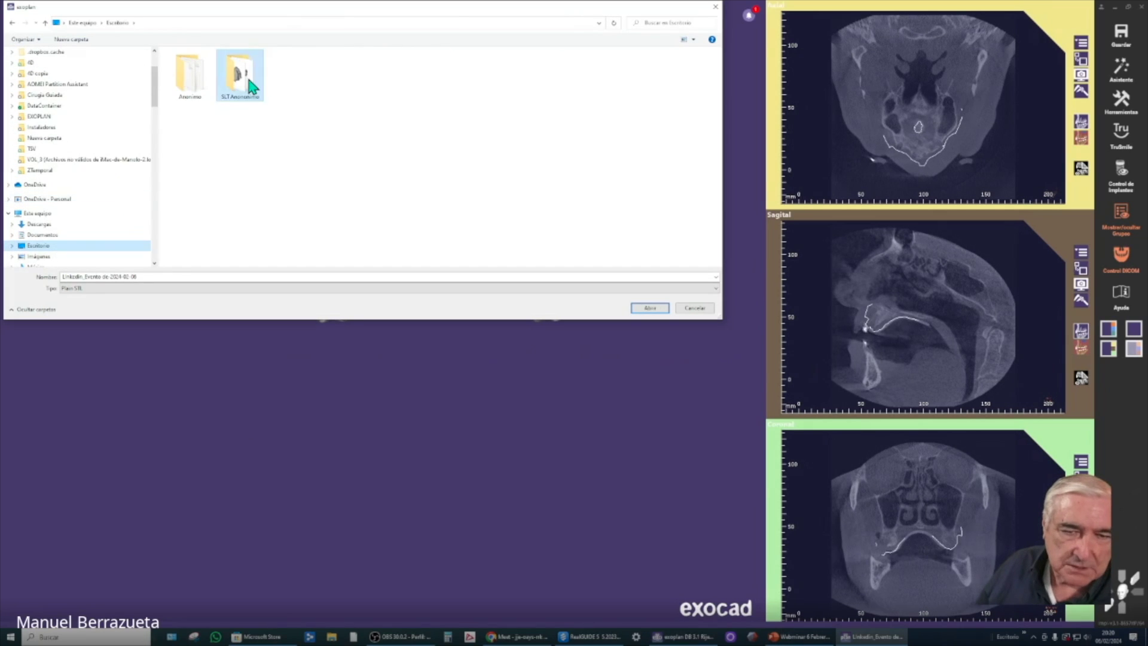
{"action": "double_click", "coordinate": [249, 85]}
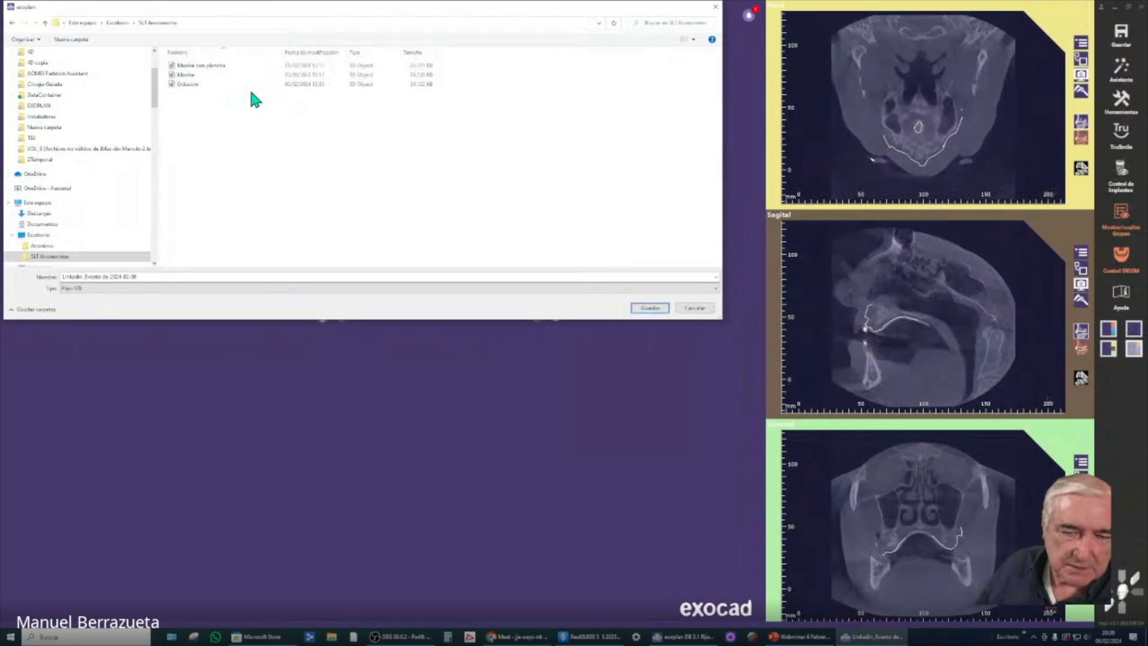
Name the export file "Maxilar alineado", based on the existing Maxilar file name, and save it.
{"action": "left_click", "coordinate": [189, 76]}
{"action": "left_click", "coordinate": [136, 276]}
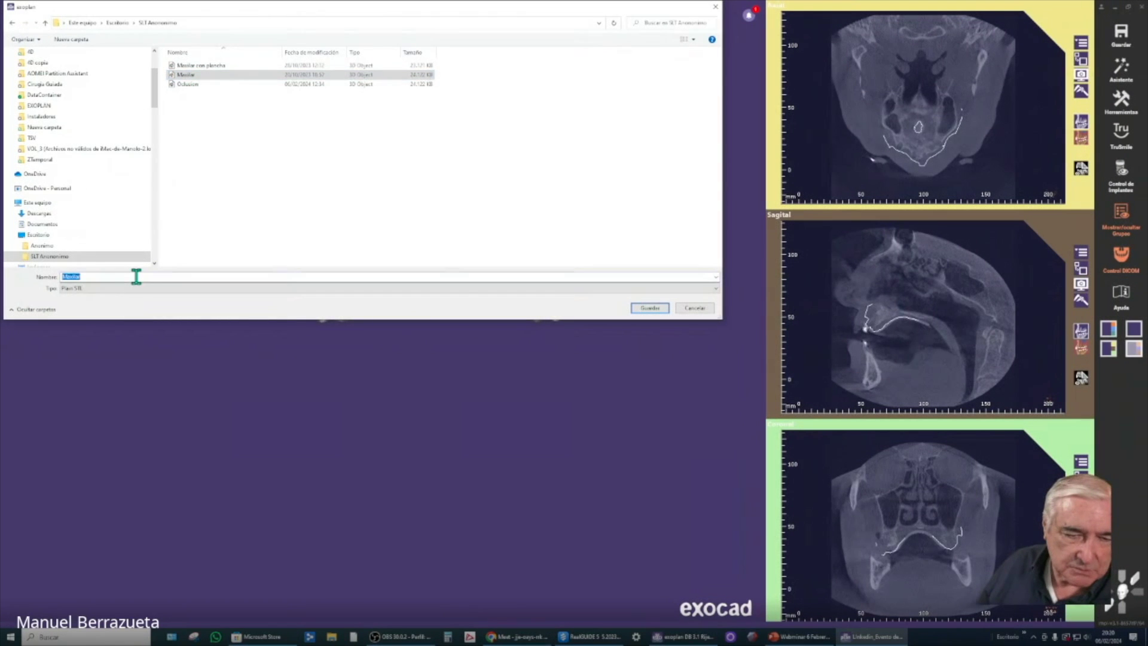
{"action": "left_click", "coordinate": [125, 276]}
{"action": "type", "text": "d"}
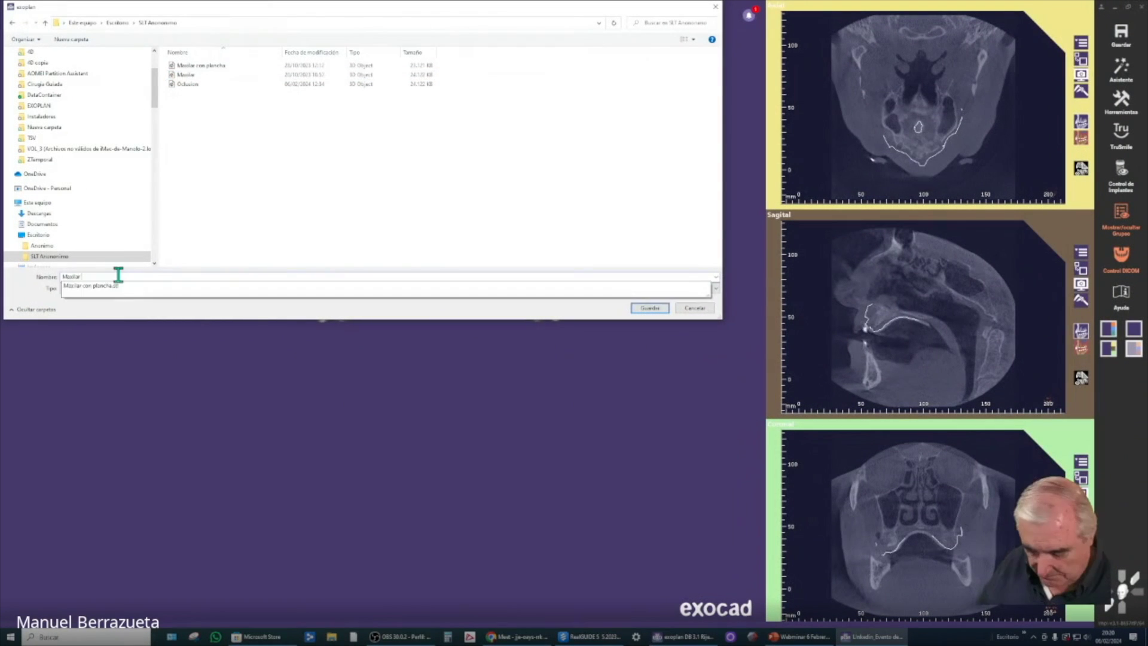
{"action": "type", "text": "el"}
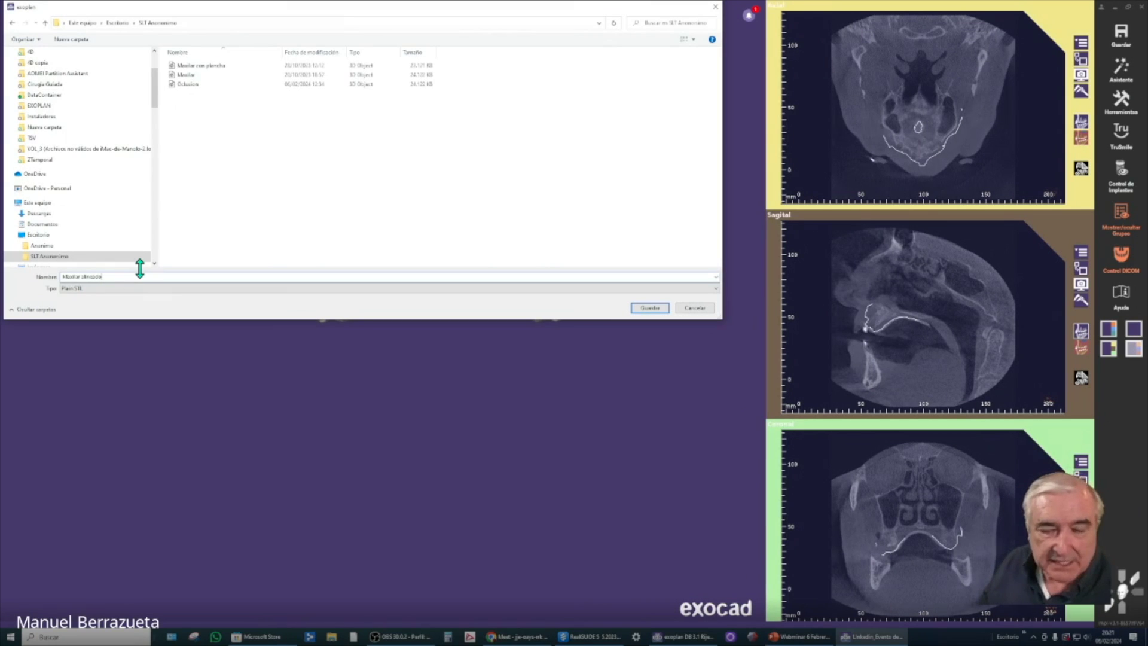
{"action": "key", "text": "Return"}
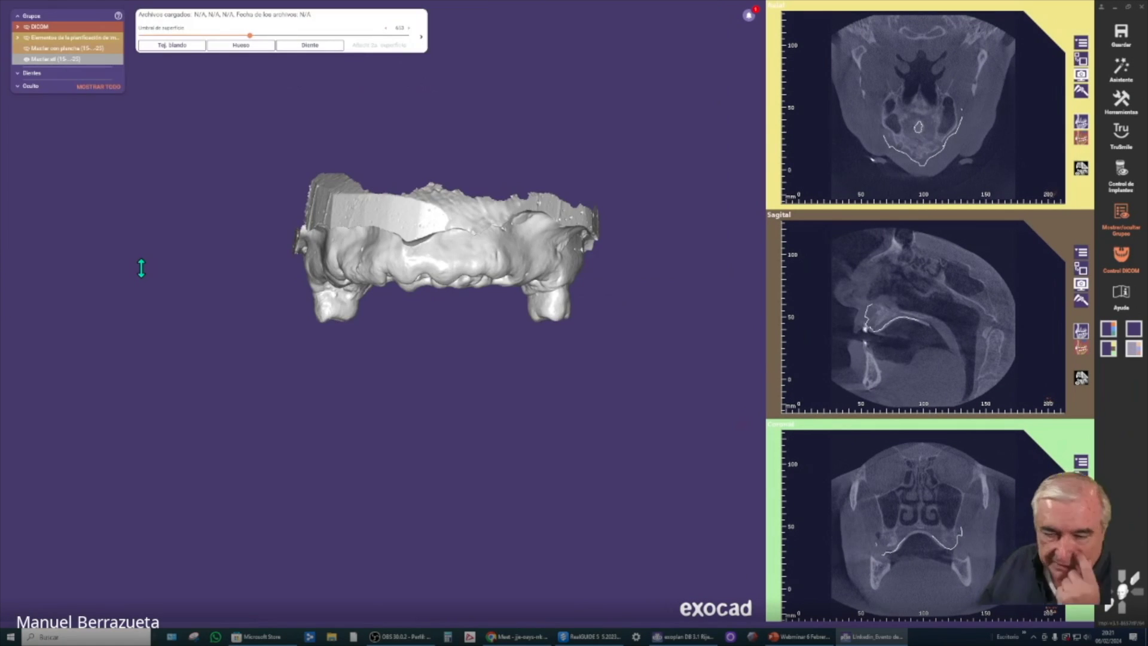
Export only the visible objects, using the original coordinate system of the CT data.
{"action": "key", "text": "ctrl+s"}
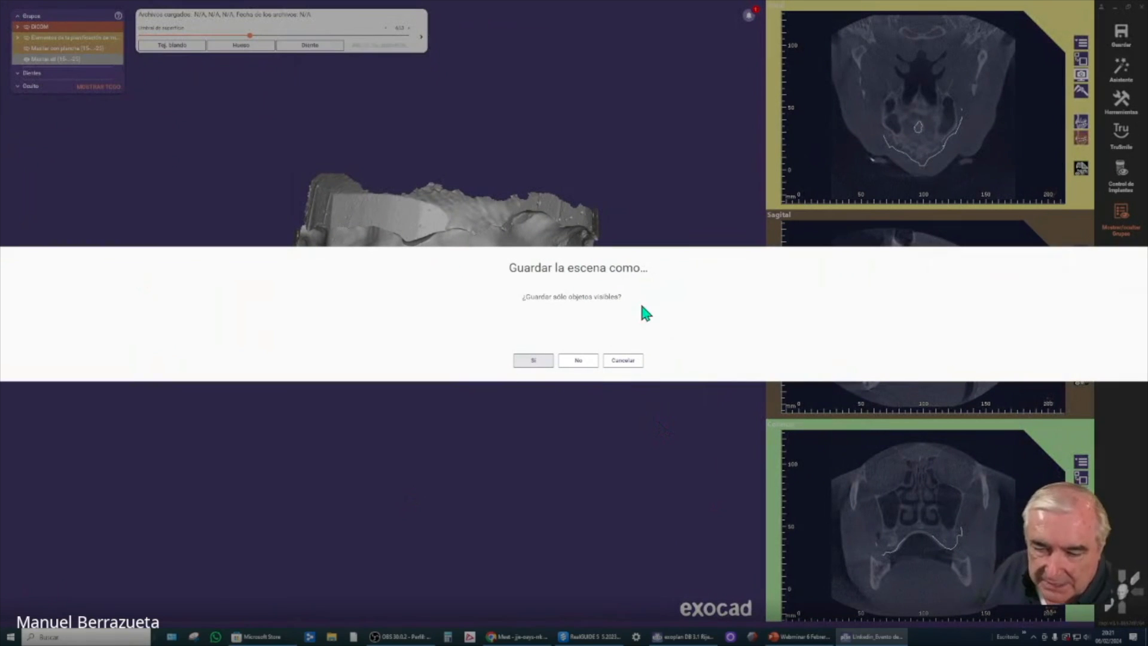
{"action": "left_click", "coordinate": [531, 362]}
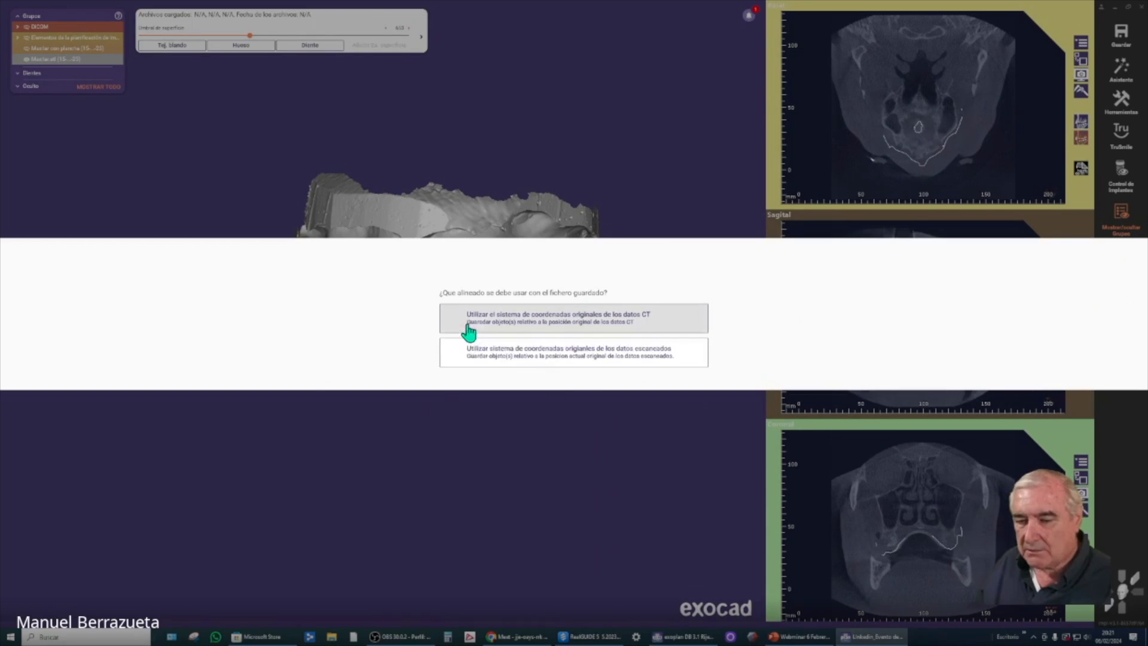
{"action": "left_click", "coordinate": [490, 323]}
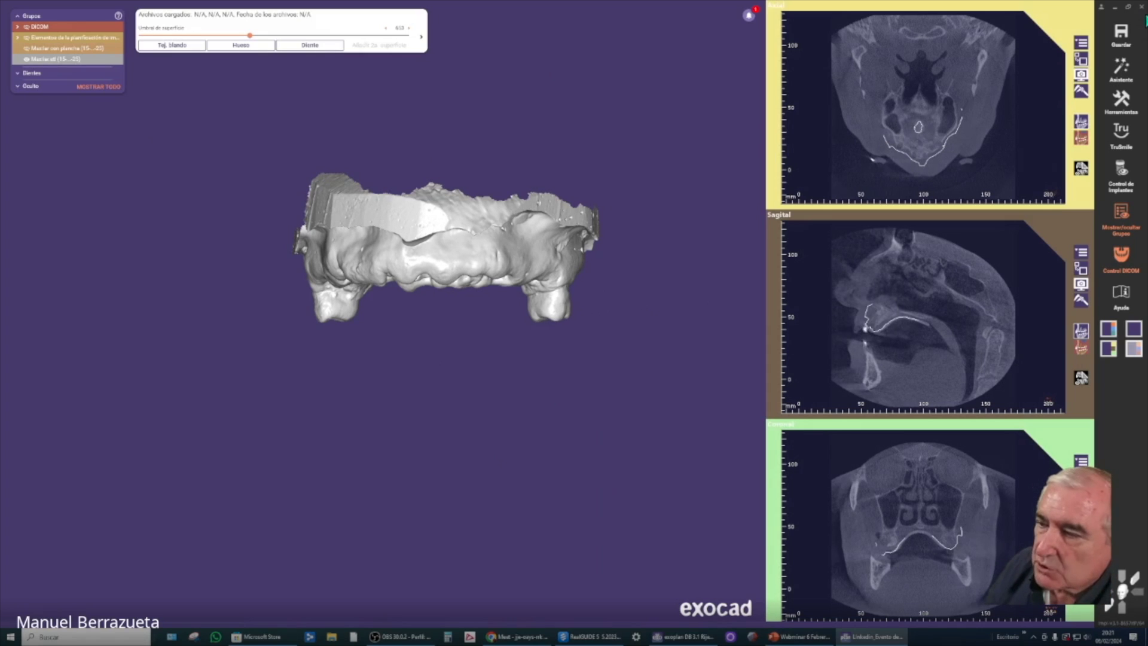
Close the CAD window without saving the scene and start implant planning for the project again.
{"action": "left_click", "coordinate": [1141, 7]}
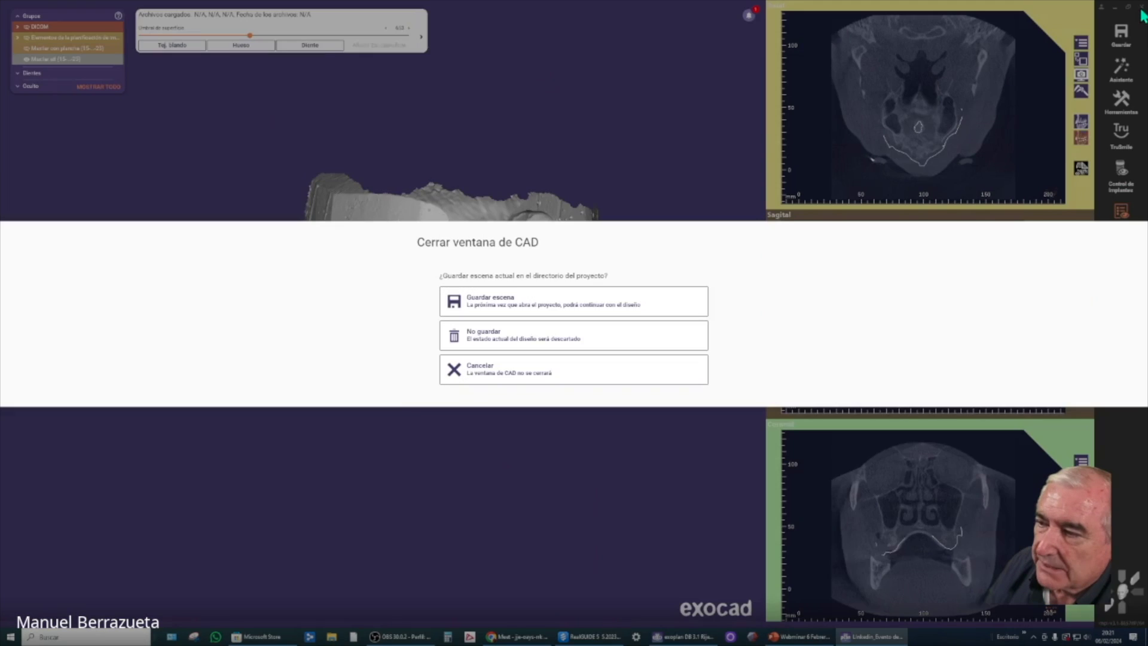
{"action": "left_click", "coordinate": [502, 345]}
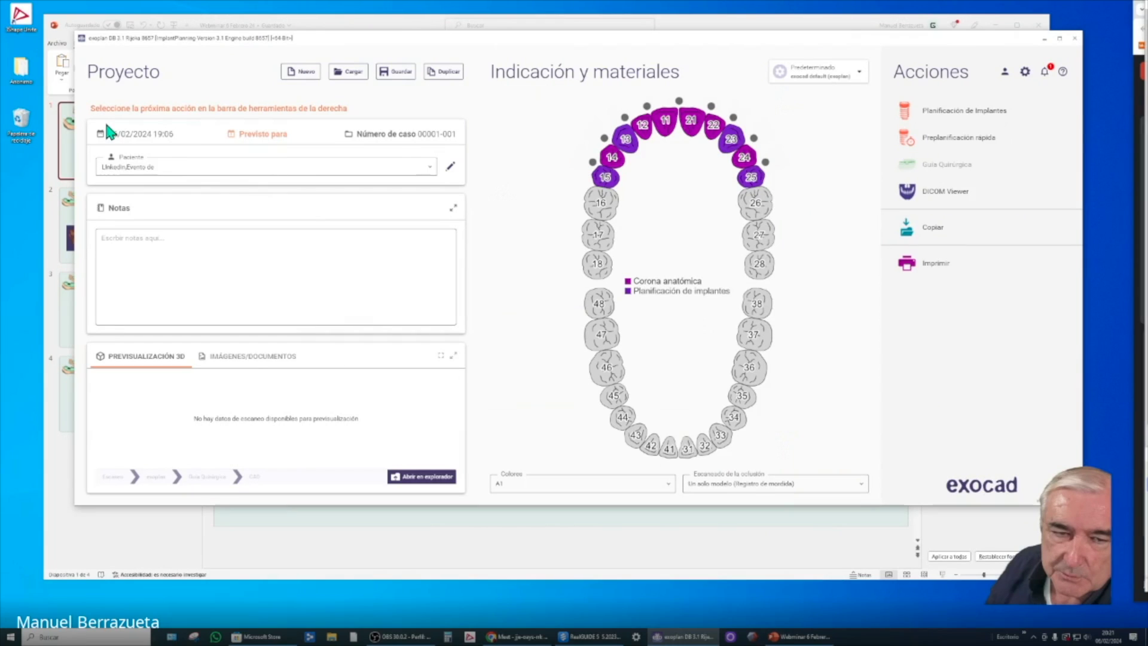
{"action": "left_click", "coordinate": [964, 111]}
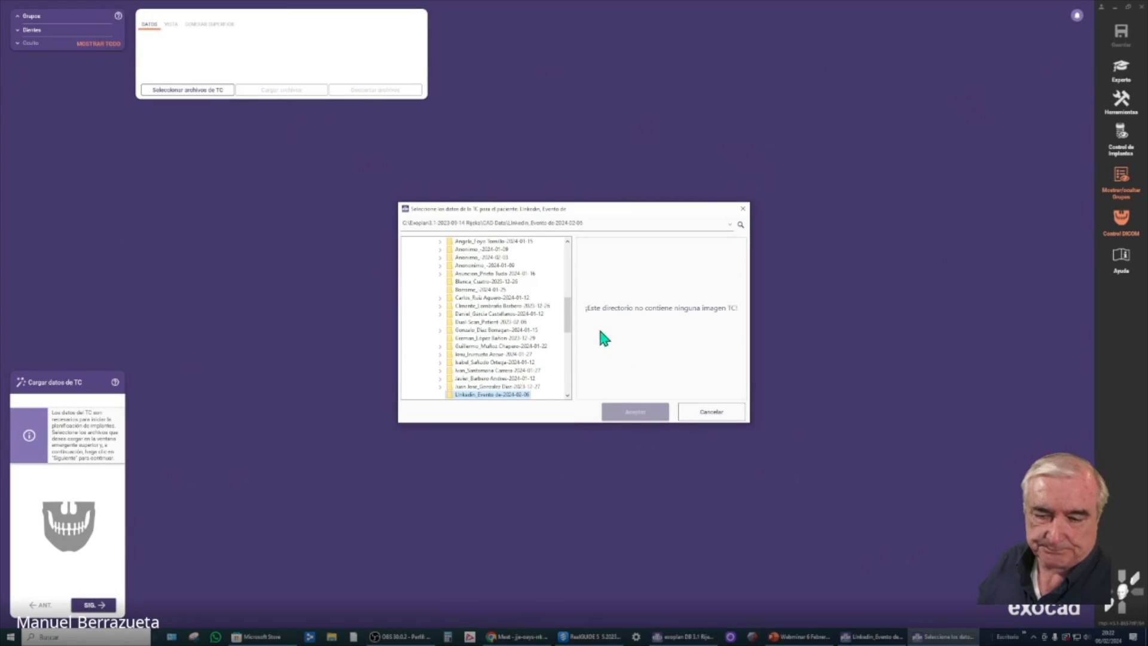
Load the CT data from the anonymised patient folder on the desktop.
{"action": "left_click_drag", "start_coordinate": [557, 216], "coordinate": [572, 242]}
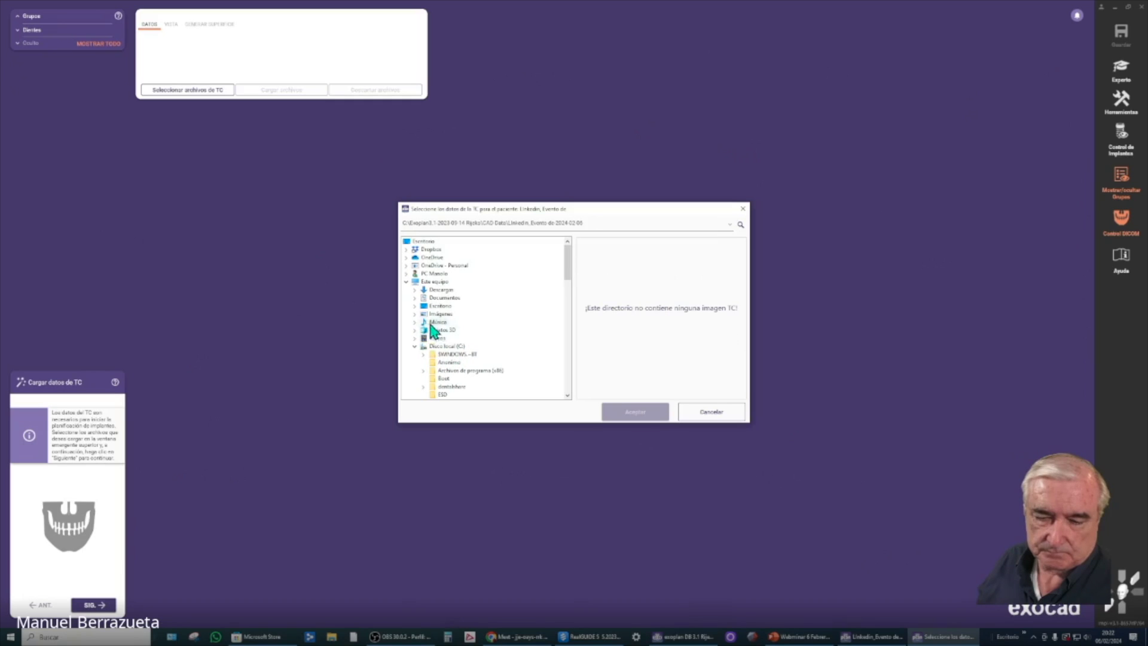
{"action": "left_click", "coordinate": [440, 307]}
{"action": "left_click", "coordinate": [451, 315]}
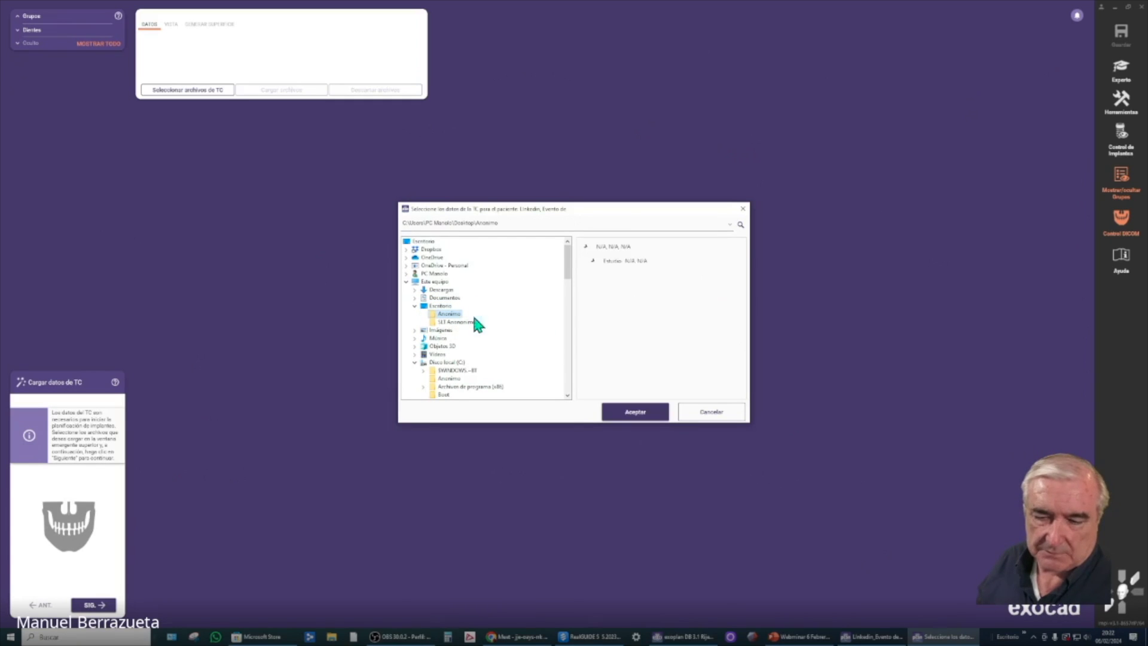
{"action": "left_click", "coordinate": [657, 407]}
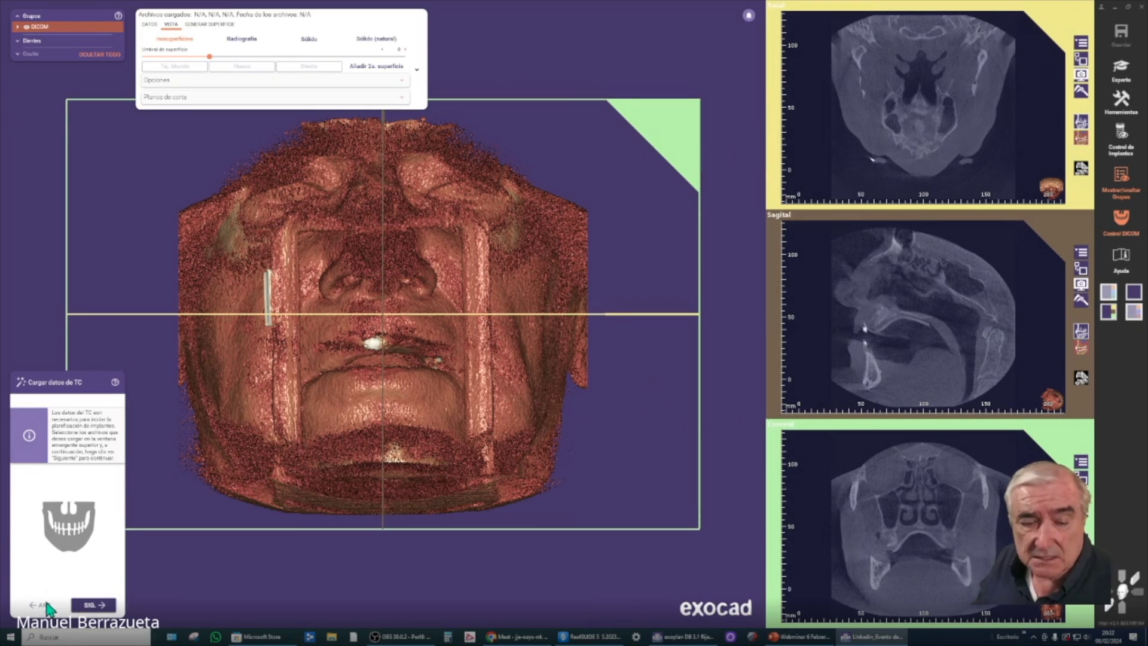
Continue to the panoramic curve definition, shift the curve forward over the front of the jaw arch, and turn off automatic curve detection.
{"action": "left_click", "coordinate": [89, 605]}
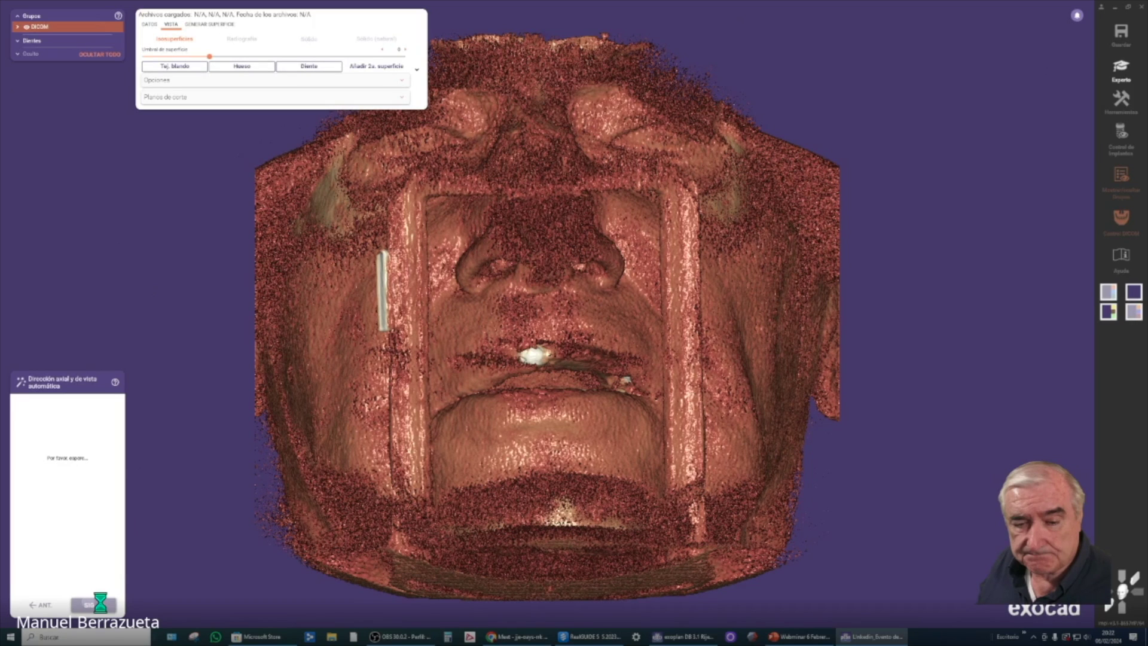
{"action": "scroll", "coordinate": [631, 356], "scroll_direction": "up", "scroll_amount": 10}
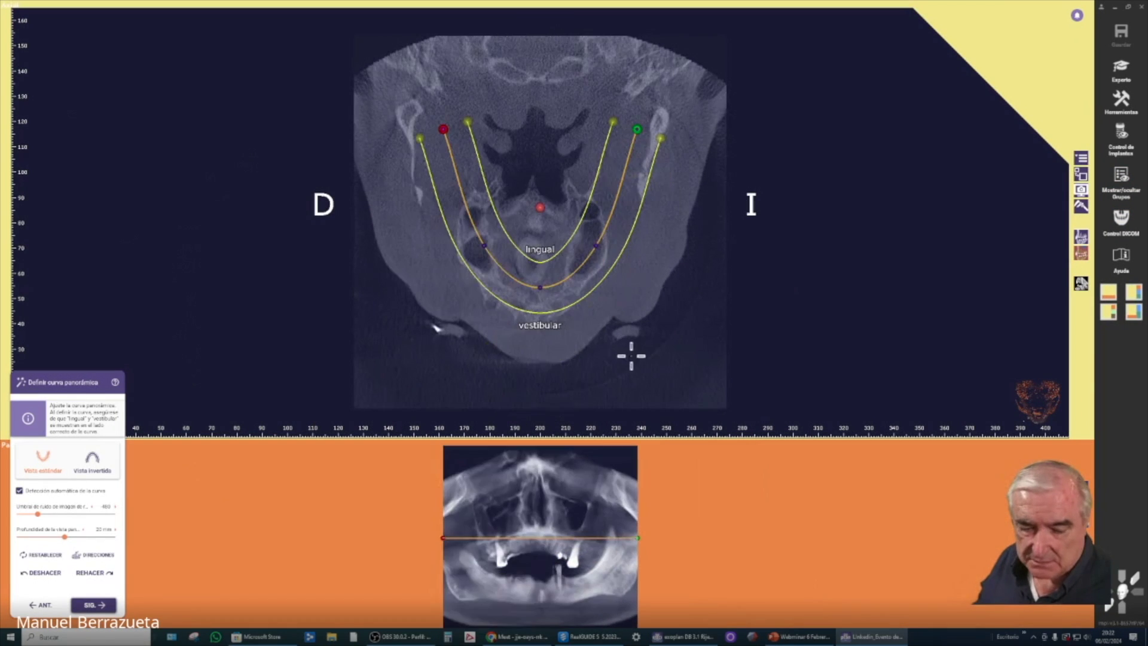
{"action": "left_click_drag", "start_coordinate": [540, 207], "coordinate": [539, 235]}
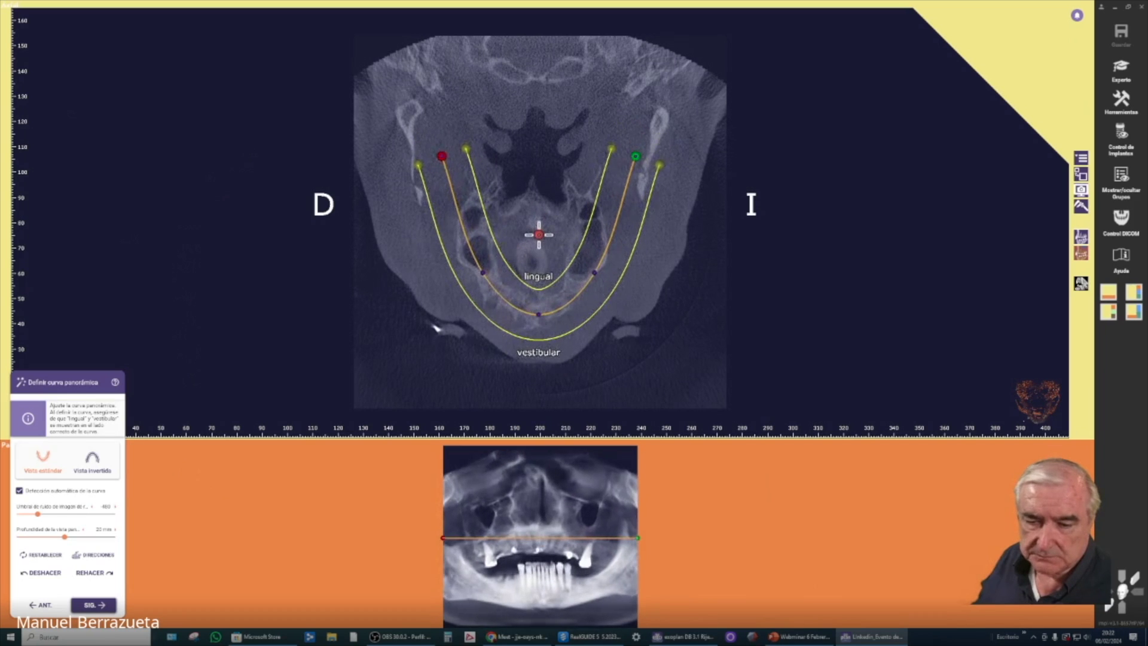
{"action": "left_click", "coordinate": [19, 490]}
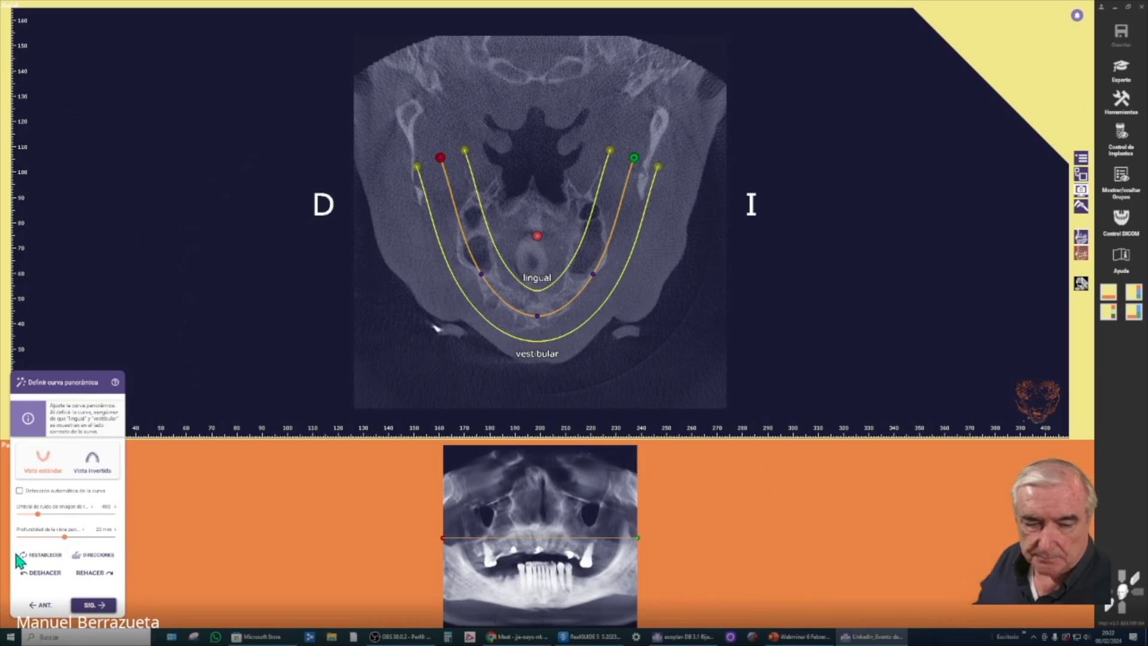
Accept the panoramic curve and choose the CT-to-mesh alignment workflow.
{"action": "left_click", "coordinate": [93, 605]}
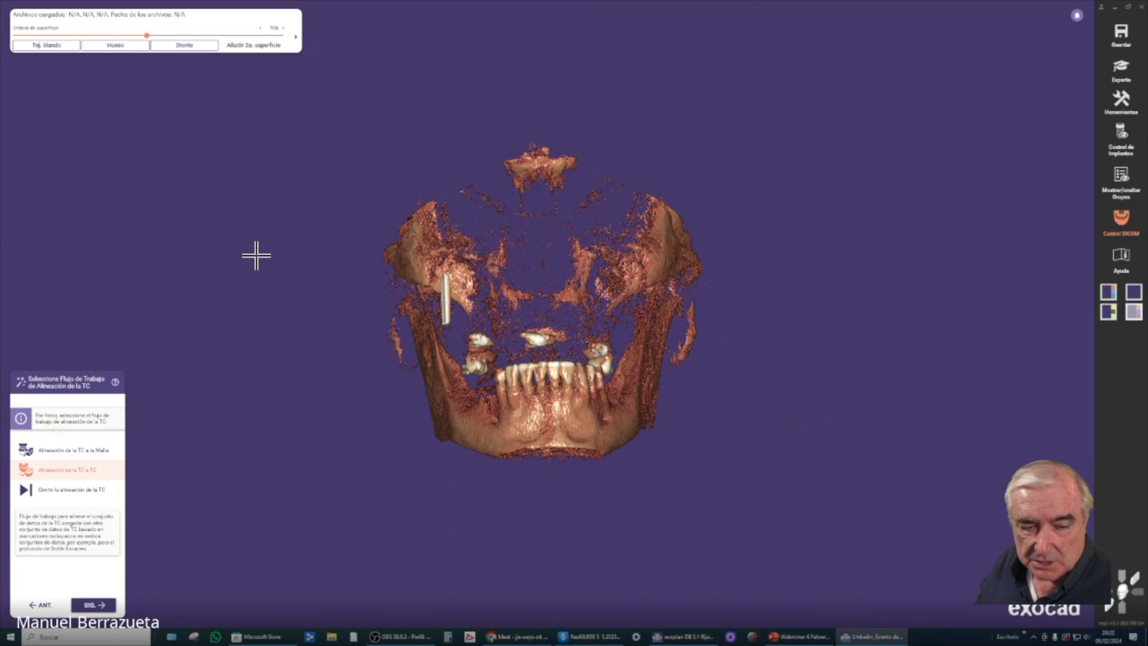
{"action": "left_click", "coordinate": [33, 454]}
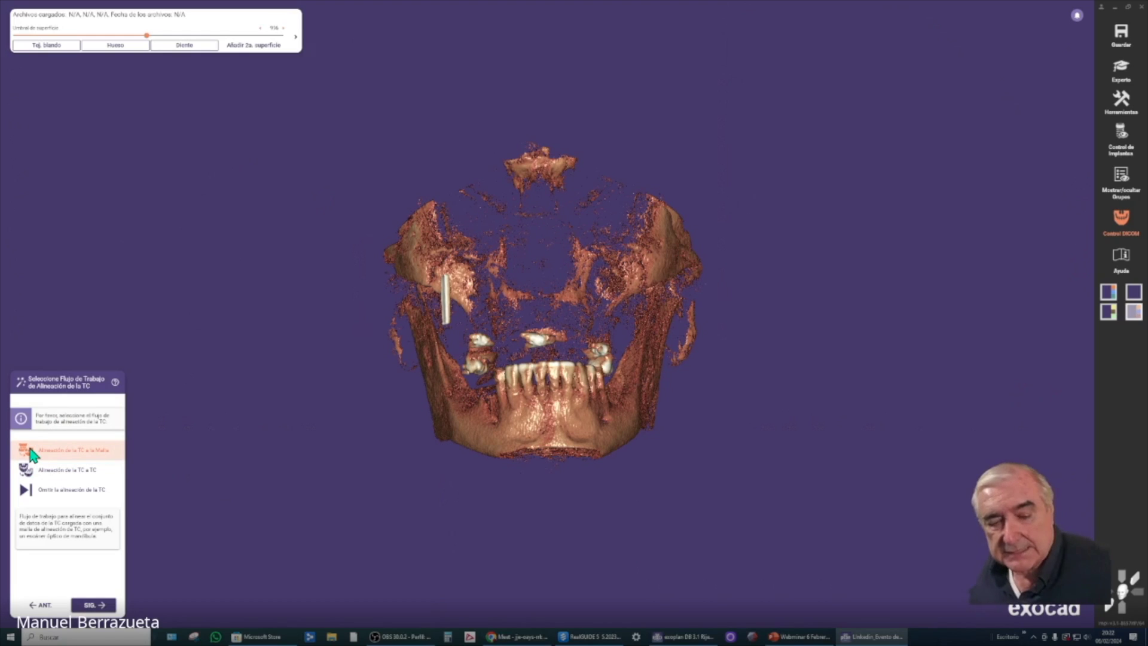
Continue with the CT-to-mesh alignment and load the "Maxilar alineado" mesh from the anonymised STL folder on the desktop.
{"action": "left_click", "coordinate": [96, 604]}
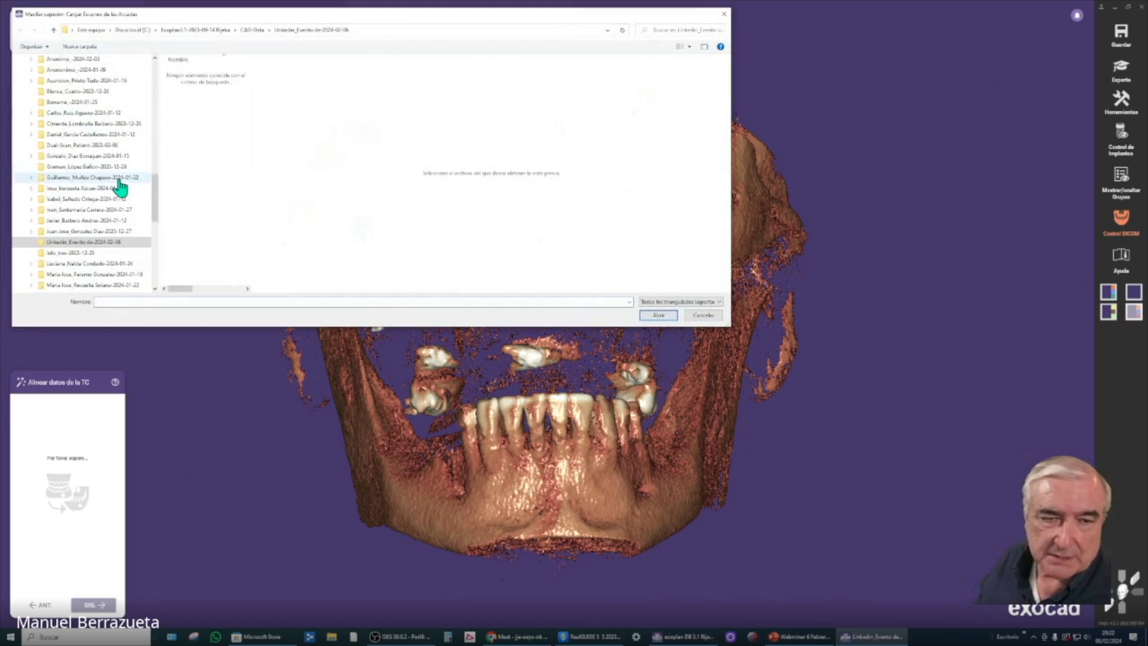
{"action": "left_click_drag", "start_coordinate": [156, 192], "coordinate": [165, 65]}
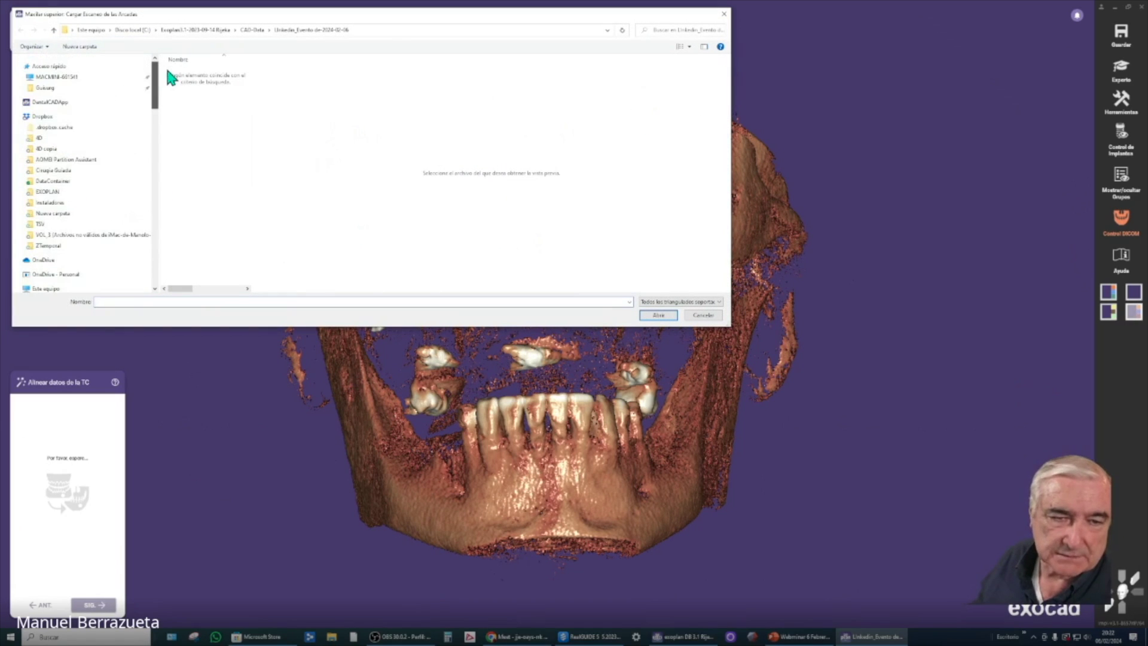
{"action": "scroll", "coordinate": [66, 242], "scroll_direction": "down", "scroll_amount": 1}
{"action": "scroll", "coordinate": [67, 256], "scroll_direction": "down", "scroll_amount": 1}
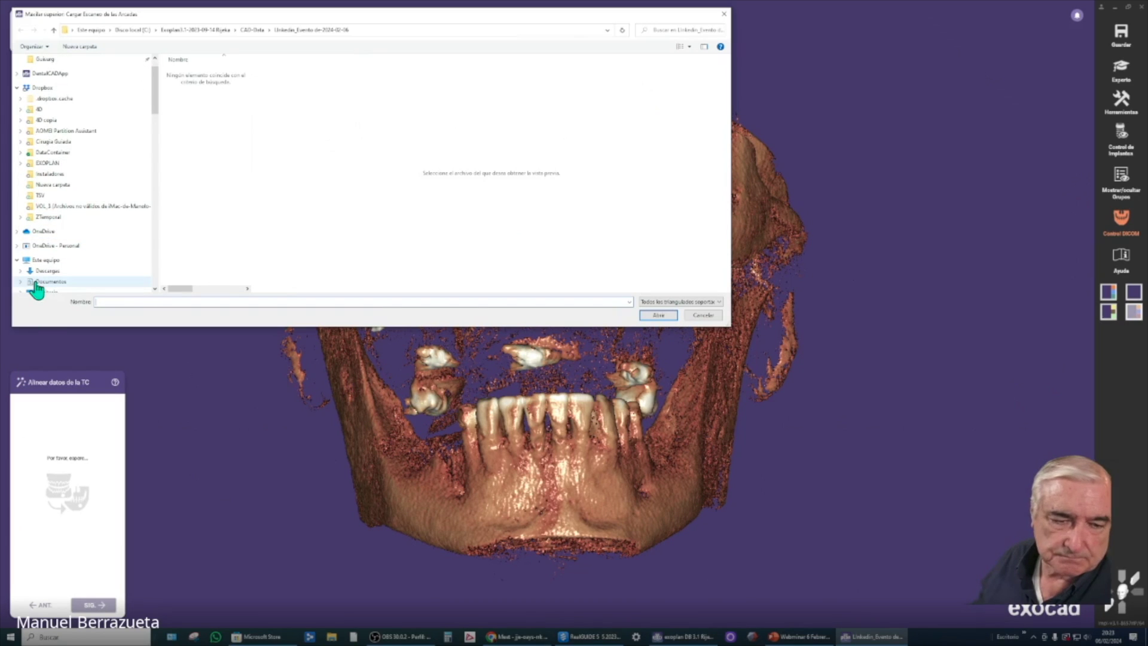
{"action": "left_click_drag", "start_coordinate": [158, 102], "coordinate": [158, 119]}
{"action": "left_click", "coordinate": [48, 200]}
{"action": "left_click", "coordinate": [187, 151]}
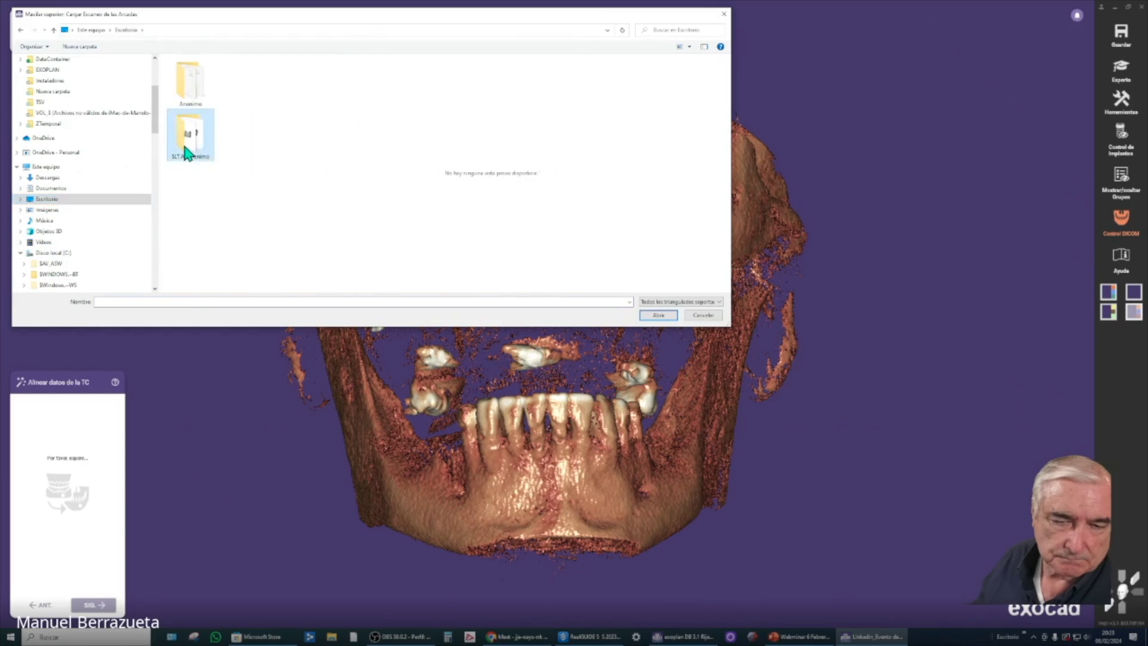
{"action": "double_click", "coordinate": [186, 151]}
{"action": "left_click", "coordinate": [203, 73]}
{"action": "left_click", "coordinate": [203, 73]}
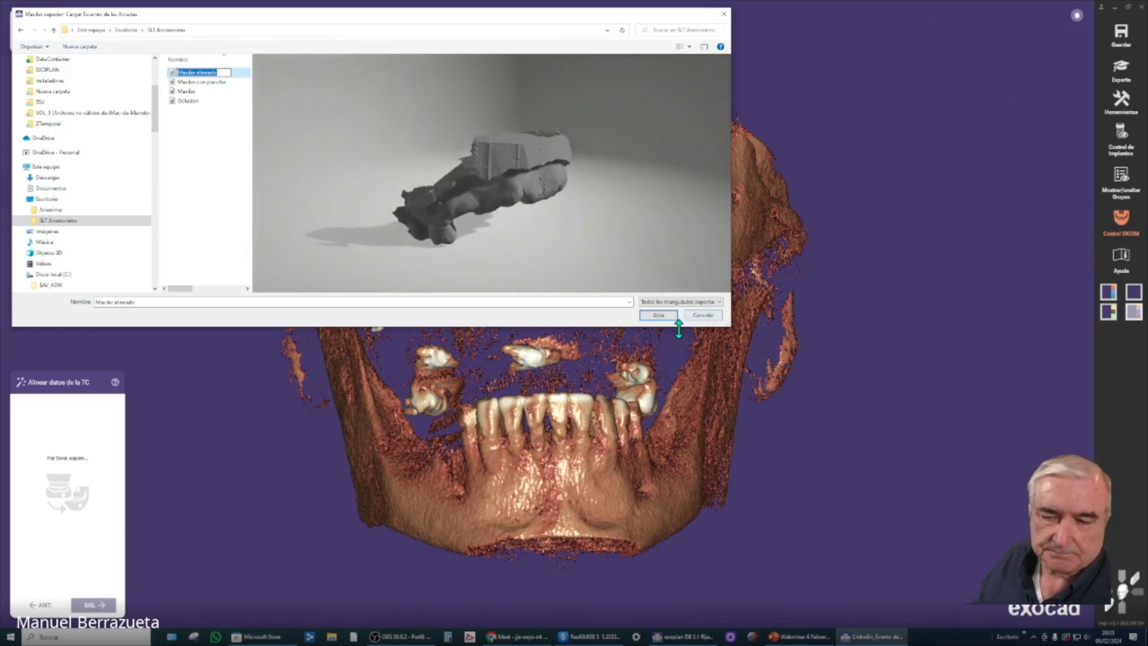
{"action": "left_click", "coordinate": [668, 315]}
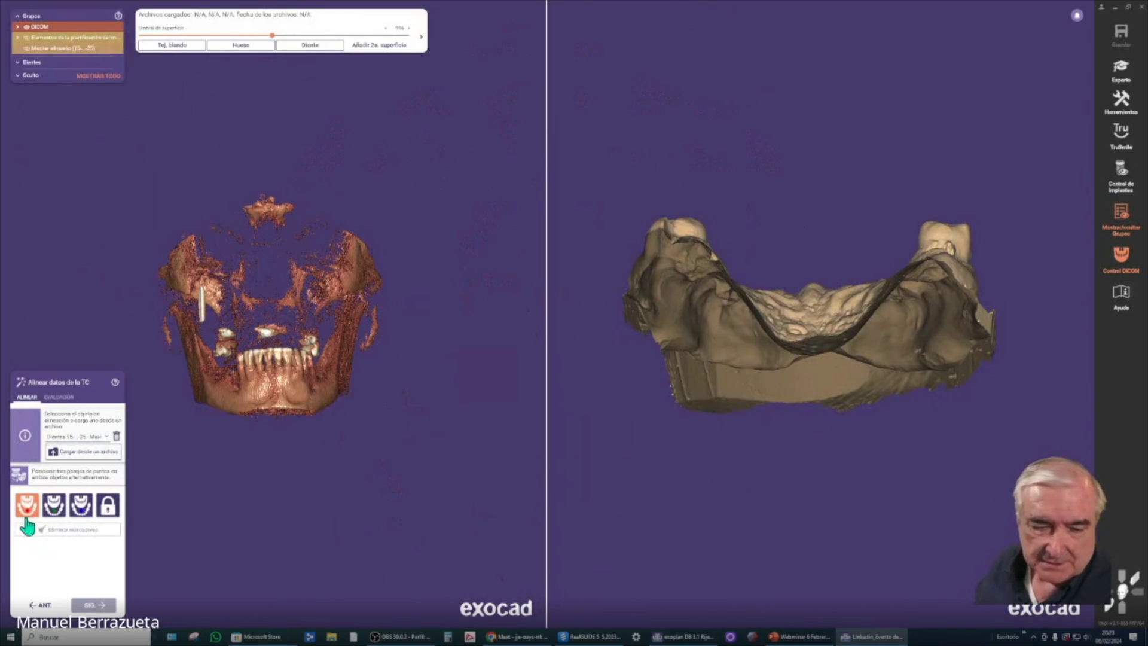
Accept the externally made alignment, go back to inspect the jaw mesh against the CT, and continue with the acceptable alignment.
{"action": "left_click", "coordinate": [59, 397]}
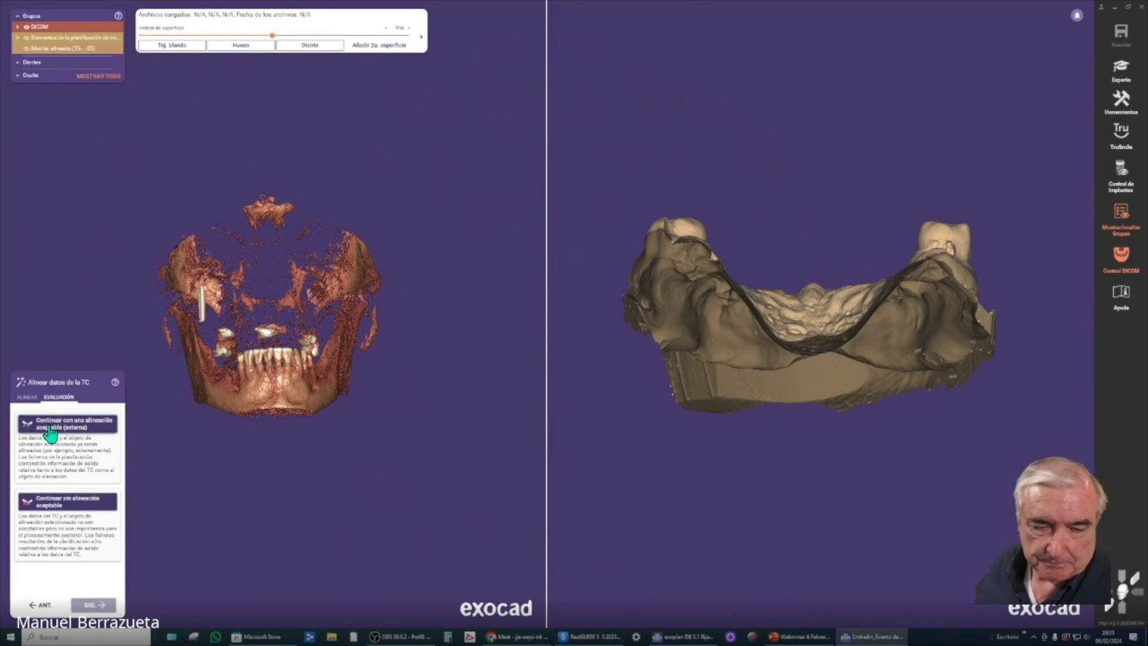
{"action": "left_click", "coordinate": [49, 424]}
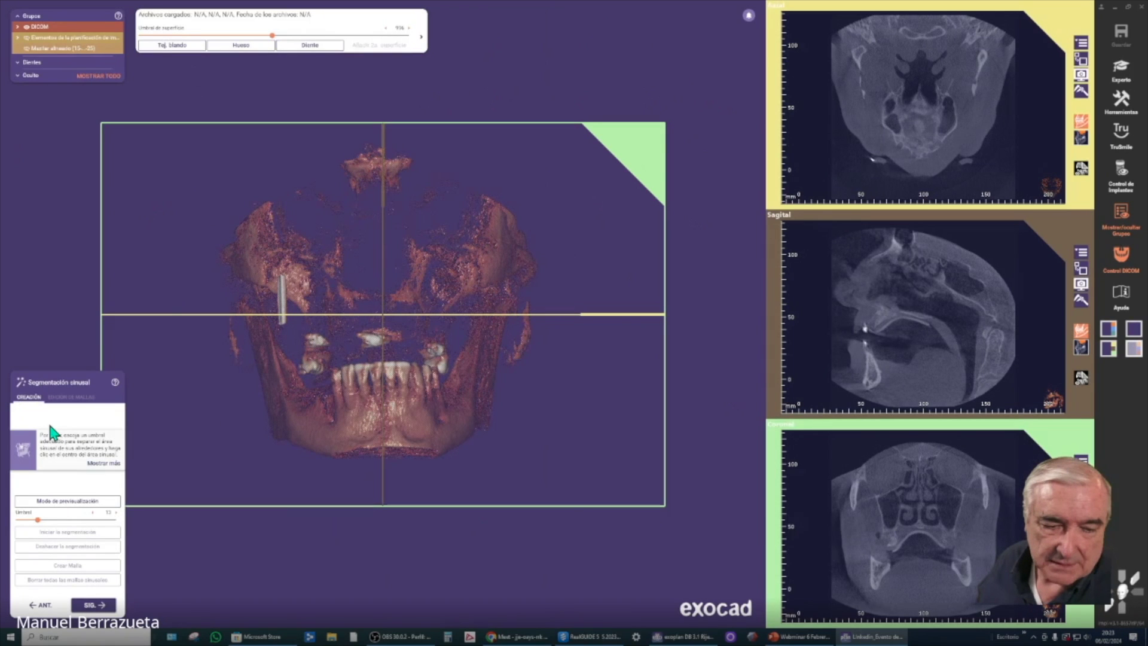
{"action": "left_click", "coordinate": [39, 605]}
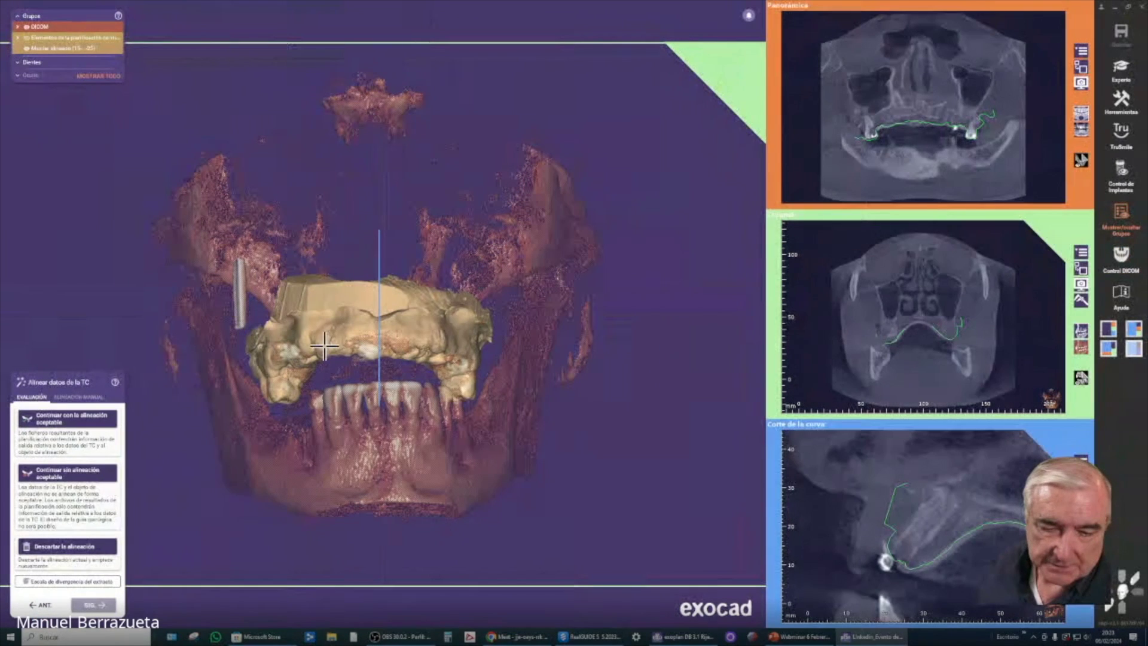
{"action": "right_click_drag", "start_coordinate": [341, 376], "coordinate": [326, 377]}
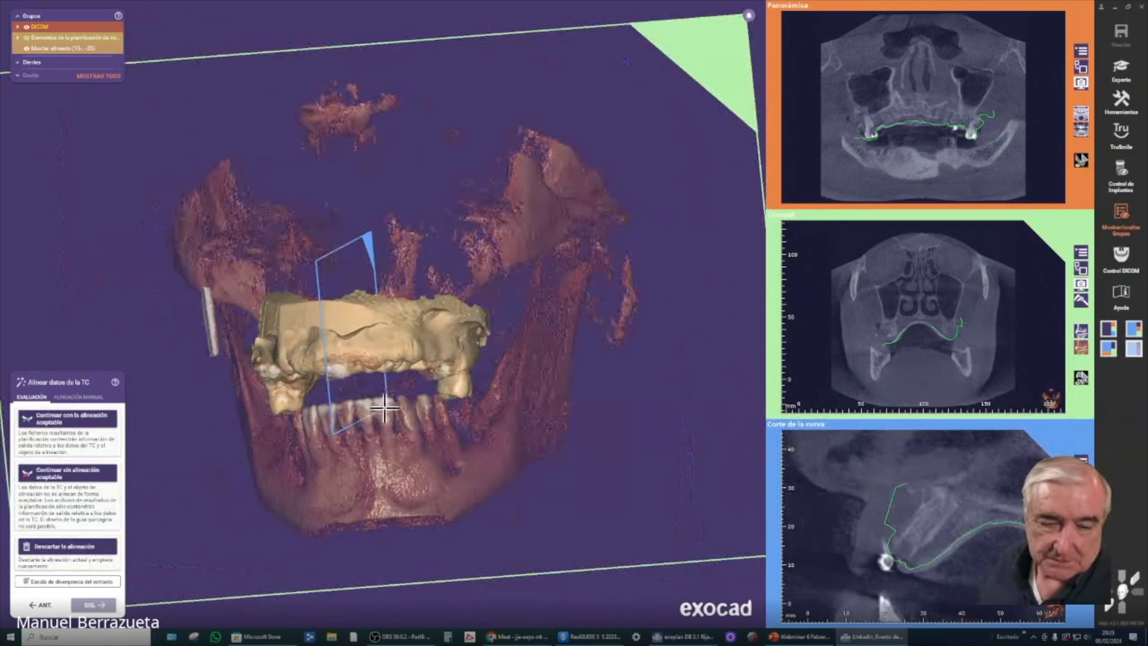
{"action": "left_click", "coordinate": [67, 419]}
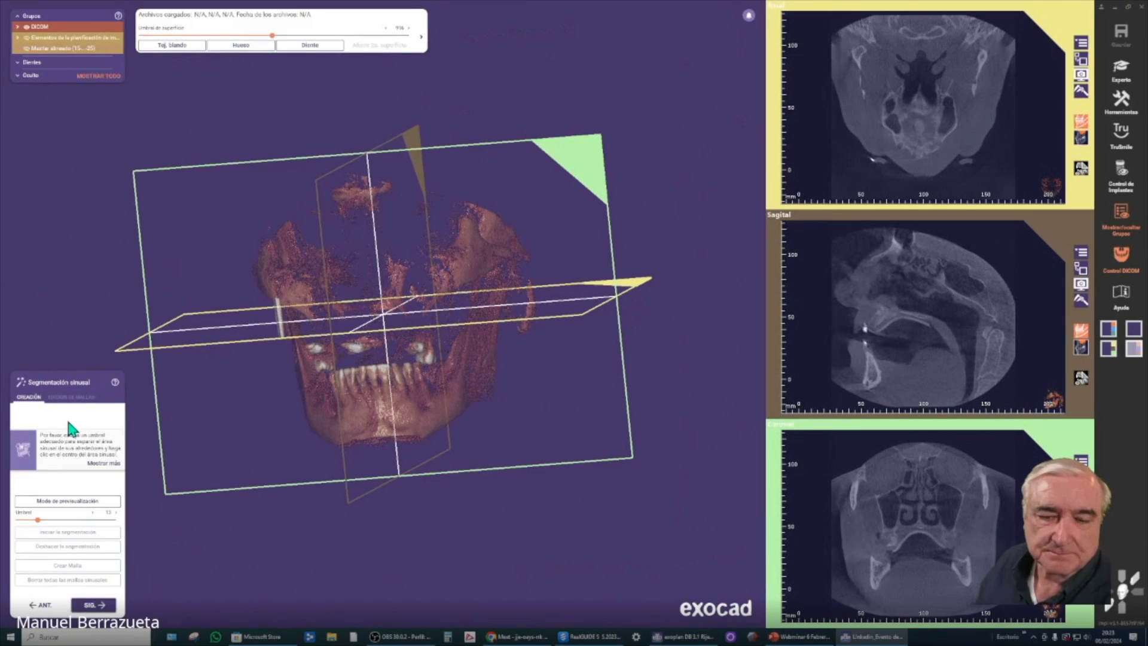
Skip the sinus segmentation and place the 15-25 bridge by marking the distal contact points of teeth 15 and 25 on the ridge.
{"action": "left_click", "coordinate": [94, 605]}
{"action": "left_click", "coordinate": [538, 344]}
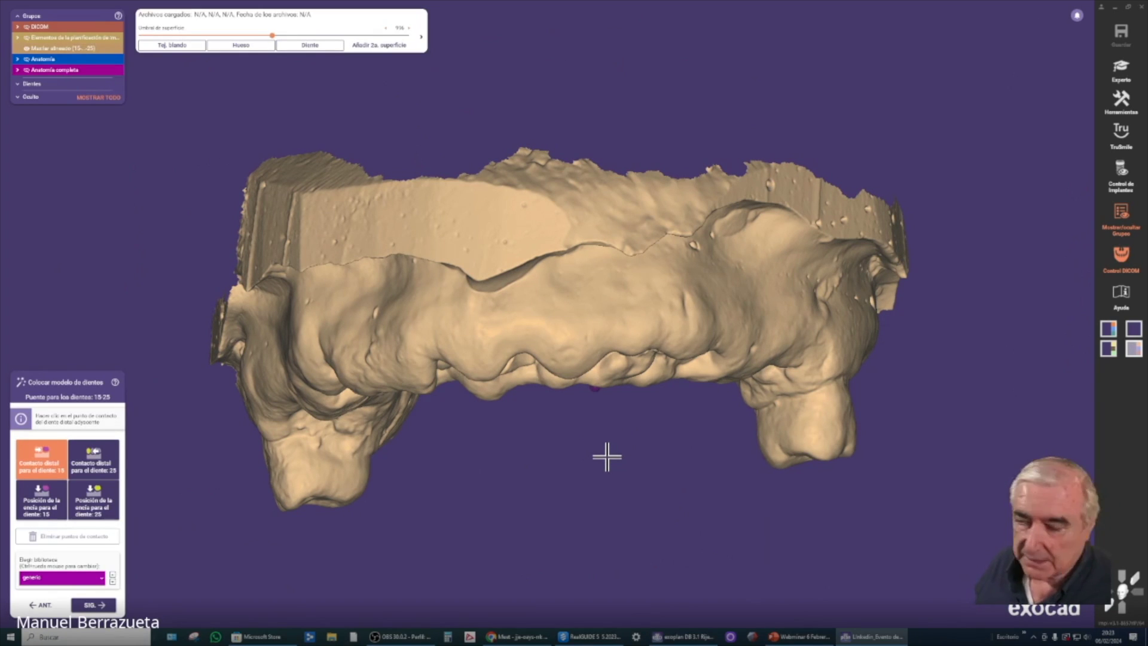
{"action": "right_click_drag", "start_coordinate": [561, 507], "coordinate": [556, 461]}
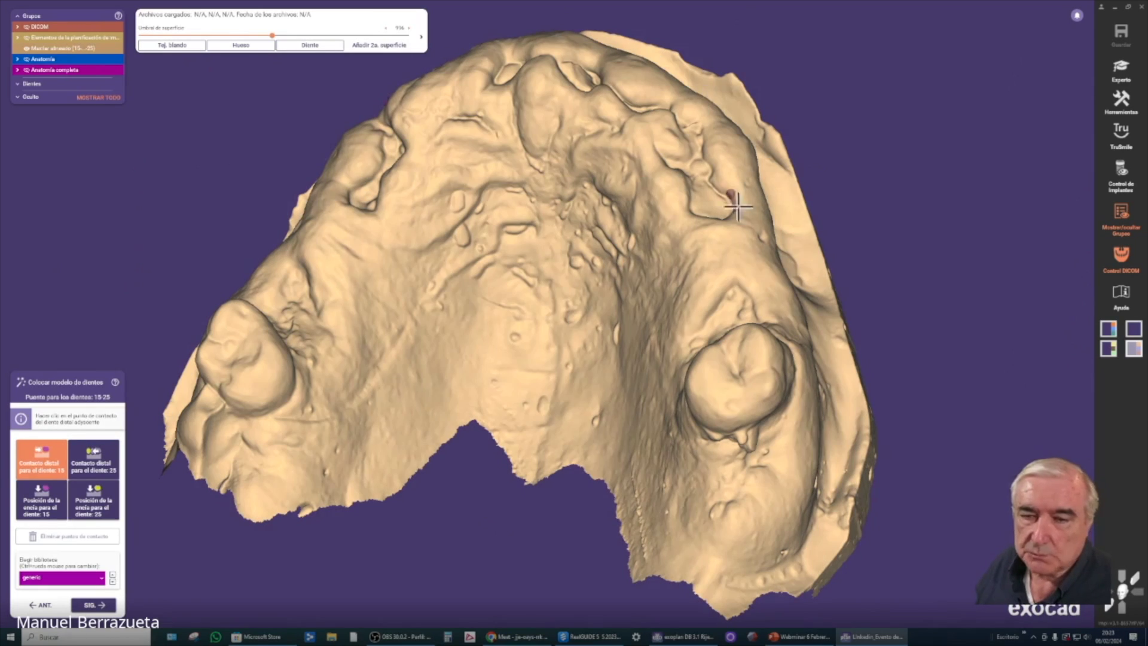
{"action": "left_click", "coordinate": [224, 355]}
{"action": "mouse_move", "coordinate": [512, 235]}
{"action": "right_mouse_down"}
{"action": "mouse_move", "coordinate": [538, 267]}
{"action": "mouse_move", "coordinate": [526, 263]}
{"action": "right_mouse_up"}
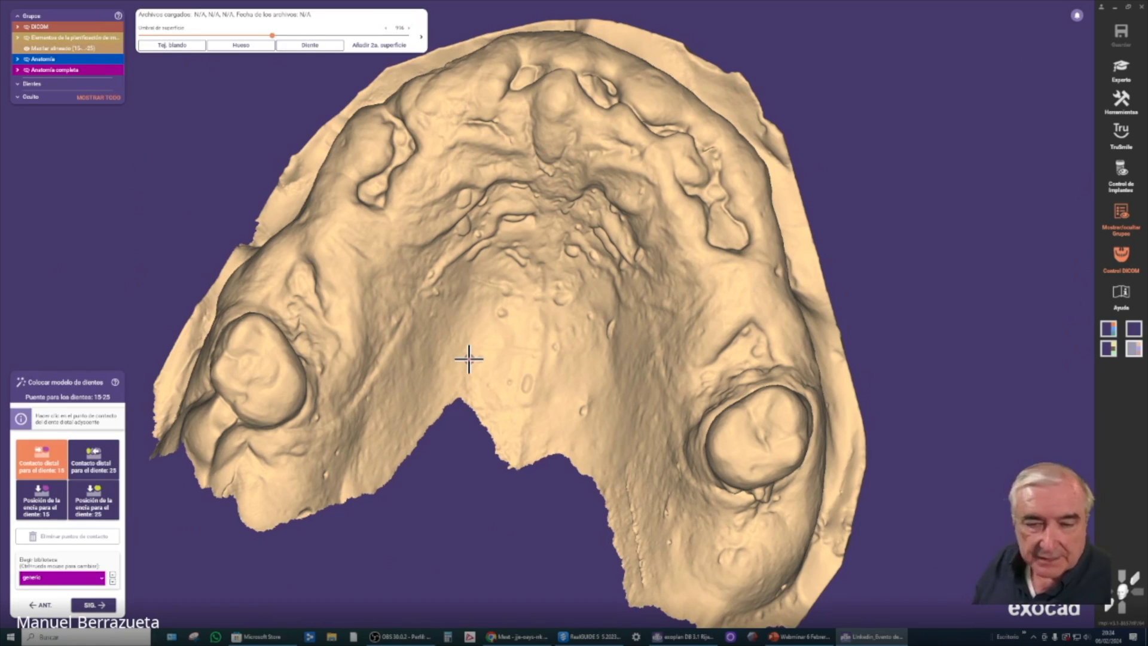
{"action": "left_click", "coordinate": [459, 312]}
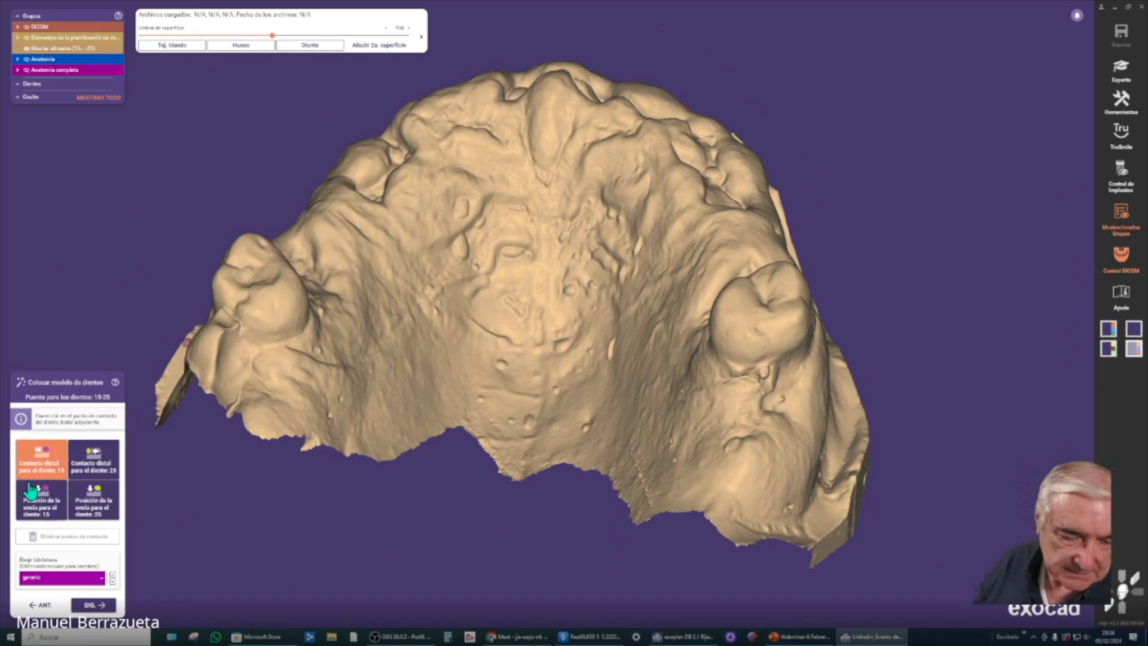
{"action": "left_click", "coordinate": [47, 473]}
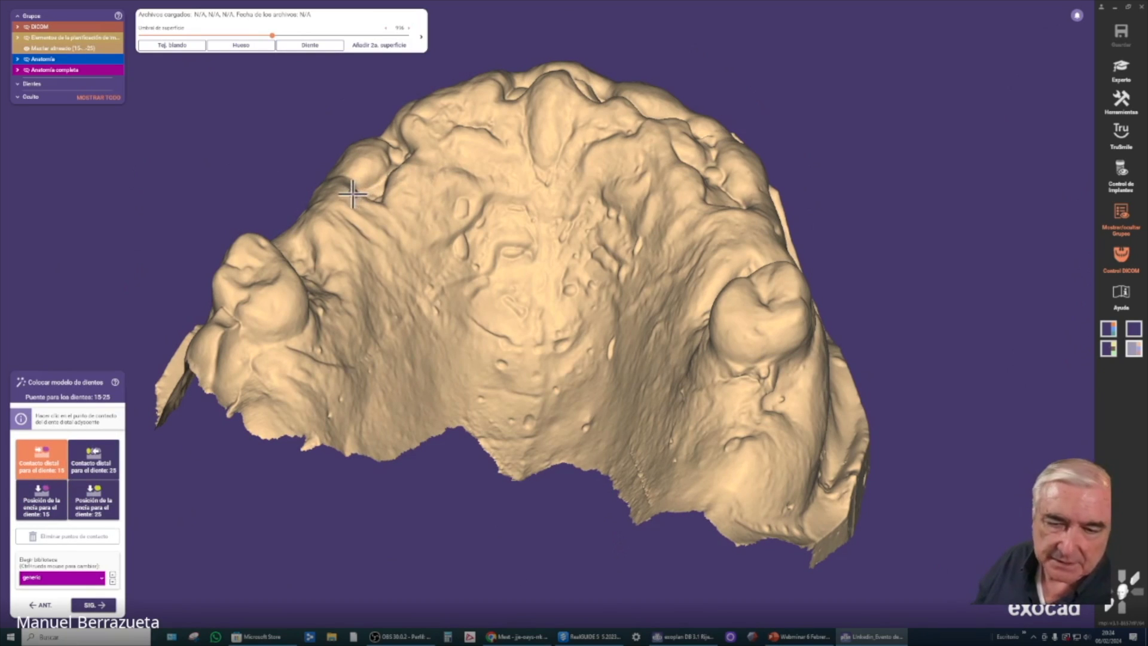
{"action": "right_click_drag", "start_coordinate": [354, 185], "coordinate": [364, 223]}
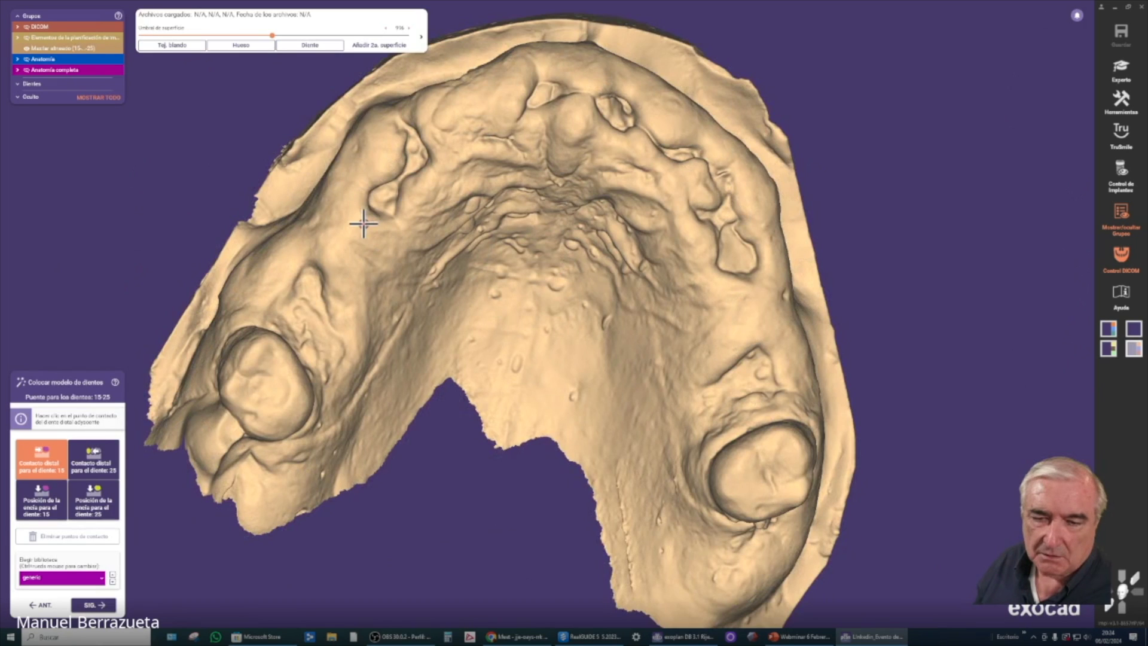
{"action": "left_click", "coordinate": [344, 250]}
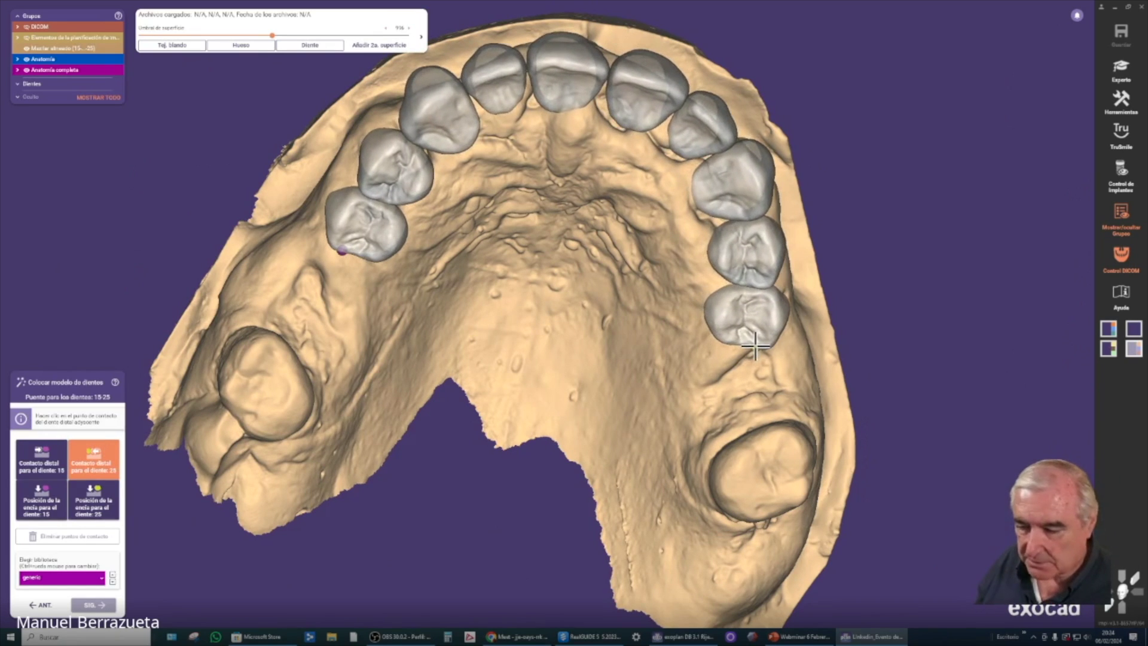
{"action": "left_click", "coordinate": [755, 347]}
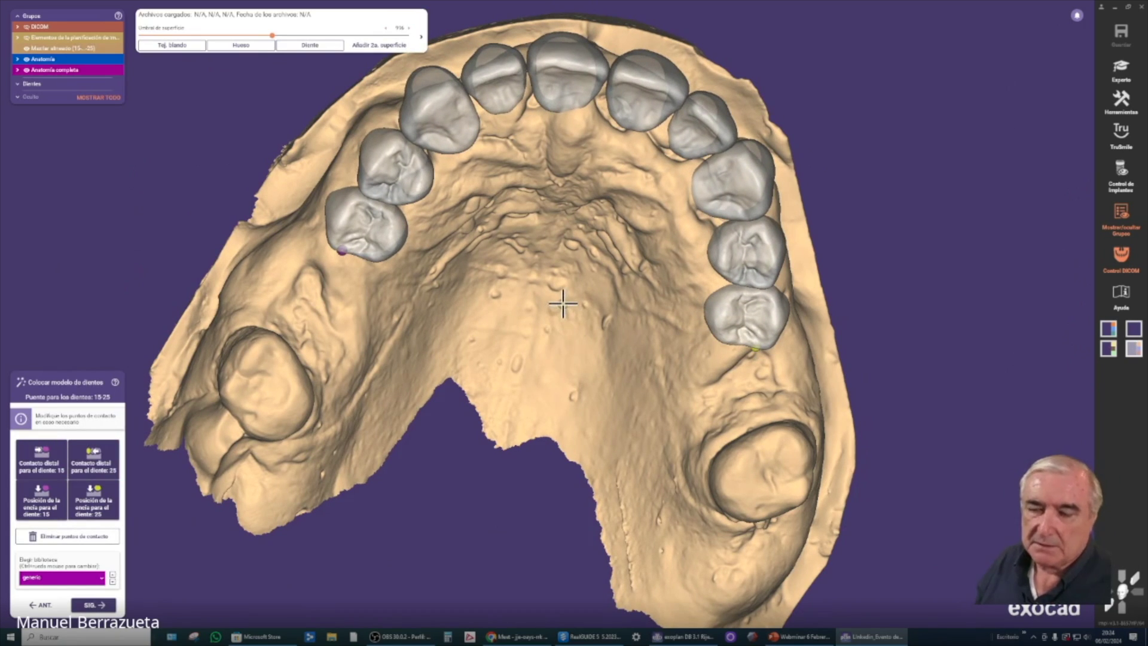
Continue to the tooth position correction, enable moving all teeth simultaneously, and shift and rotate the tooth arch to centre it on the ridge.
{"action": "left_click", "coordinate": [98, 604]}
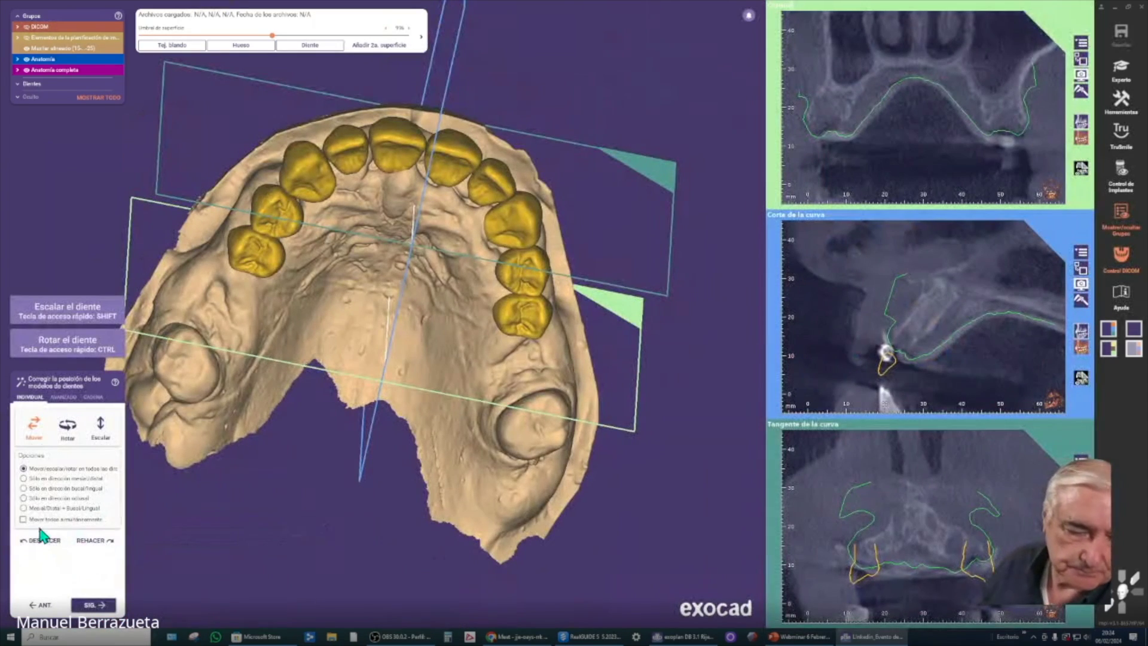
{"action": "left_click", "coordinate": [40, 522]}
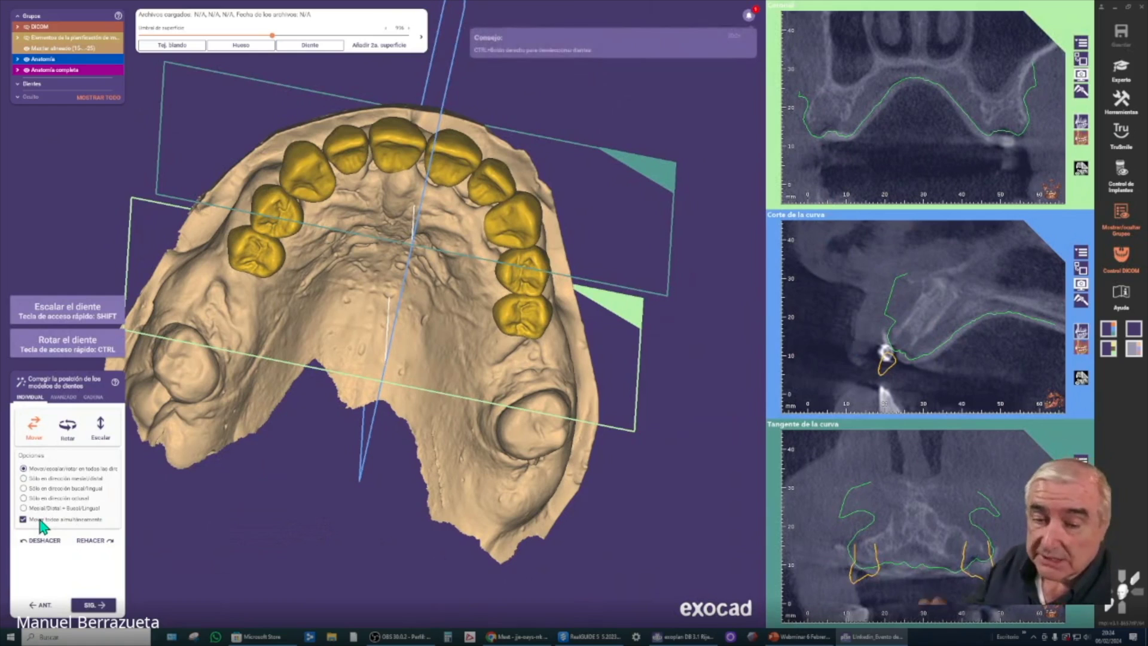
{"action": "right_click_drag", "start_coordinate": [359, 448], "coordinate": [423, 199]}
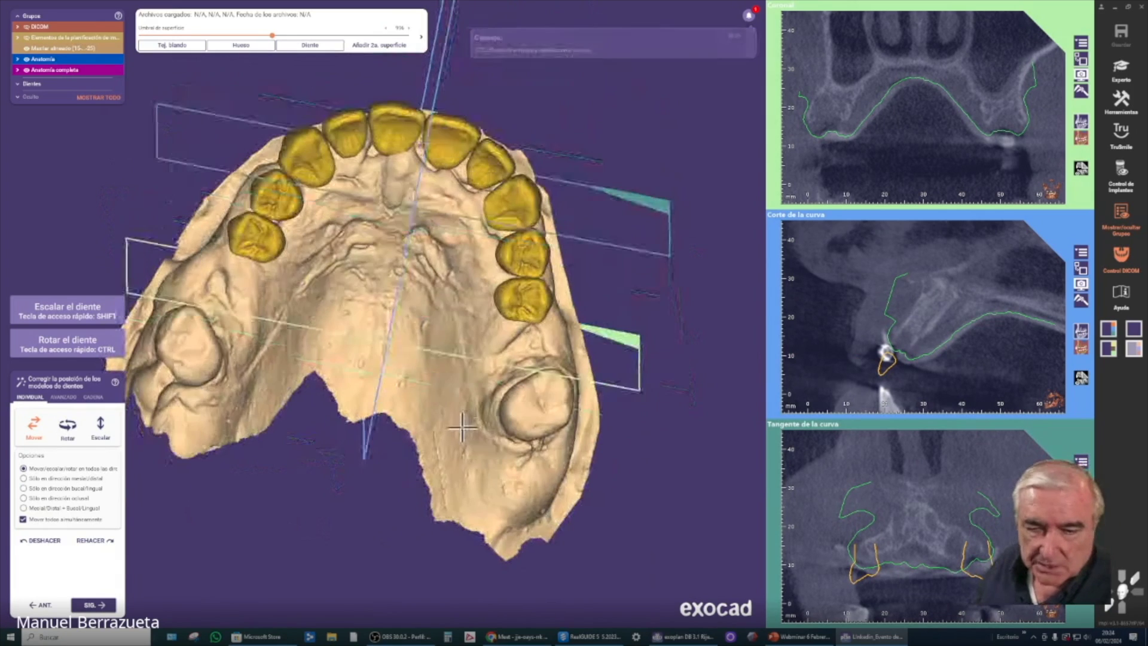
{"action": "left_click_drag", "start_coordinate": [443, 134], "coordinate": [433, 133]}
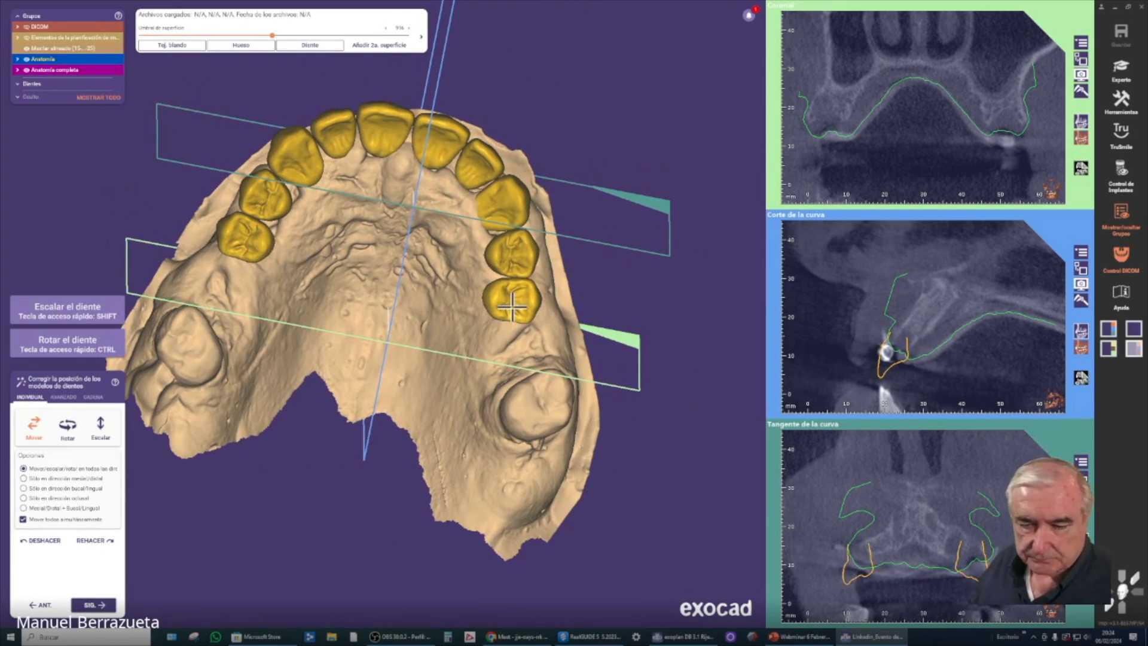
{"action": "right_click_drag", "start_coordinate": [513, 308], "coordinate": [487, 361]}
{"action": "left_click_drag", "start_coordinate": [500, 392], "coordinate": [459, 416], "text": "ctrl"}
{"action": "right_click_drag", "start_coordinate": [458, 416], "coordinate": [456, 471]}
{"action": "left_click_drag", "start_coordinate": [250, 288], "coordinate": [243, 291]}
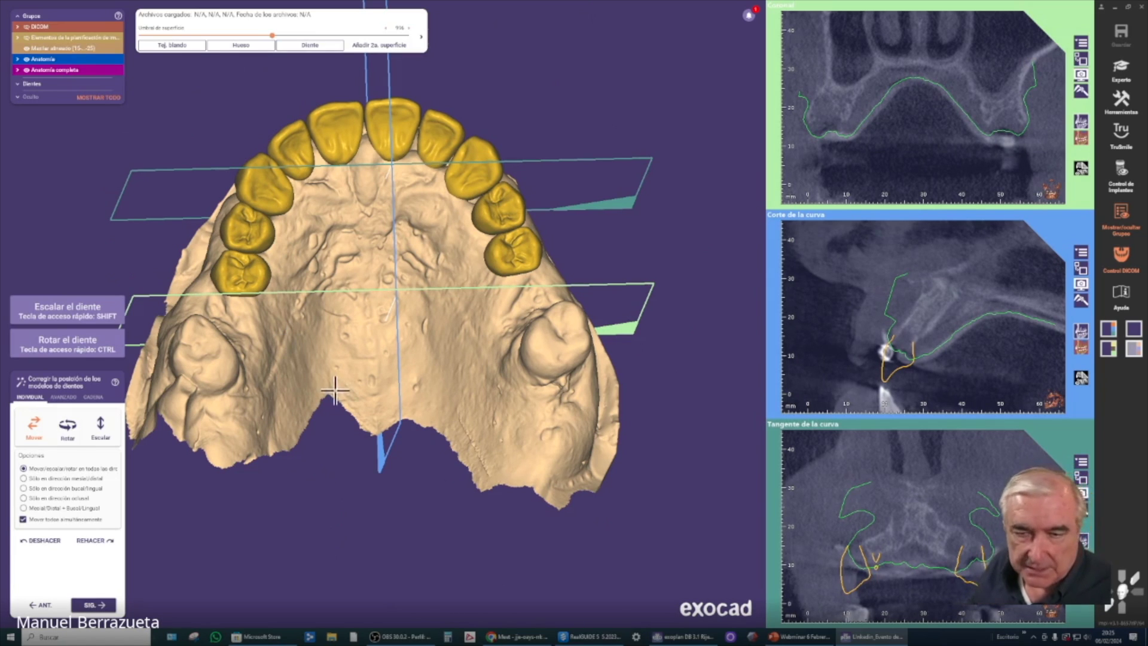
Tilt and reposition the whole tooth arch from the side, and scale all the teeth up to fit the width of the ridge.
{"action": "right_click_drag", "start_coordinate": [169, 286], "coordinate": [240, 323]}
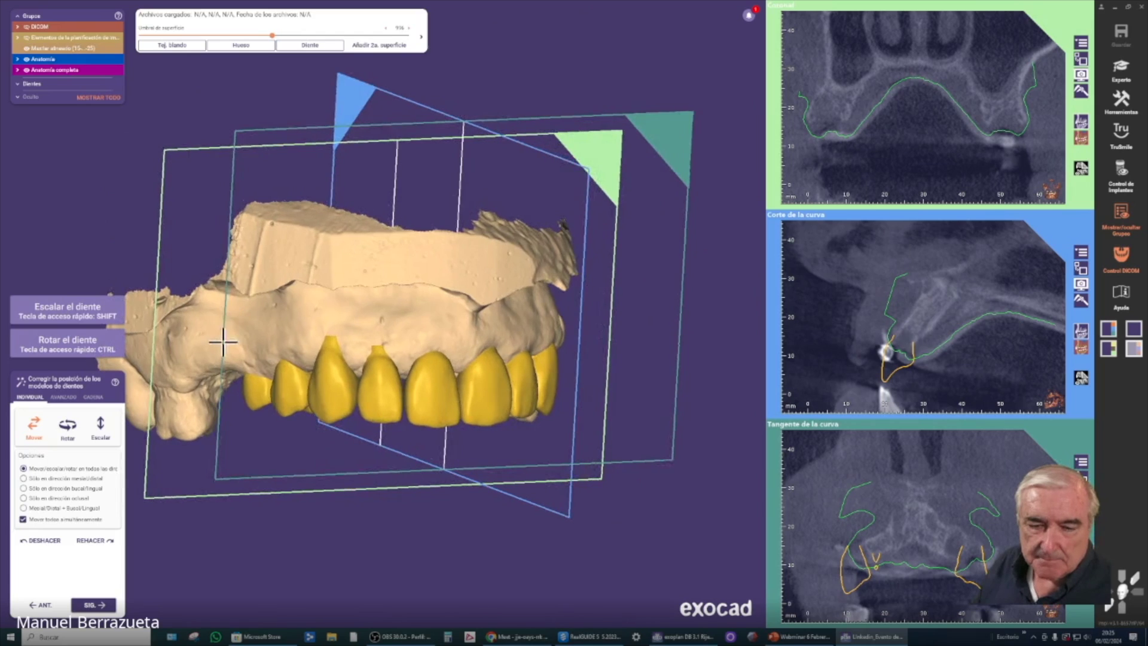
{"action": "left_click_drag", "start_coordinate": [255, 389], "coordinate": [252, 394], "text": "ctrl"}
{"action": "left_click_drag", "start_coordinate": [418, 393], "coordinate": [410, 401]}
{"action": "right_click_drag", "start_coordinate": [411, 401], "coordinate": [520, 307]}
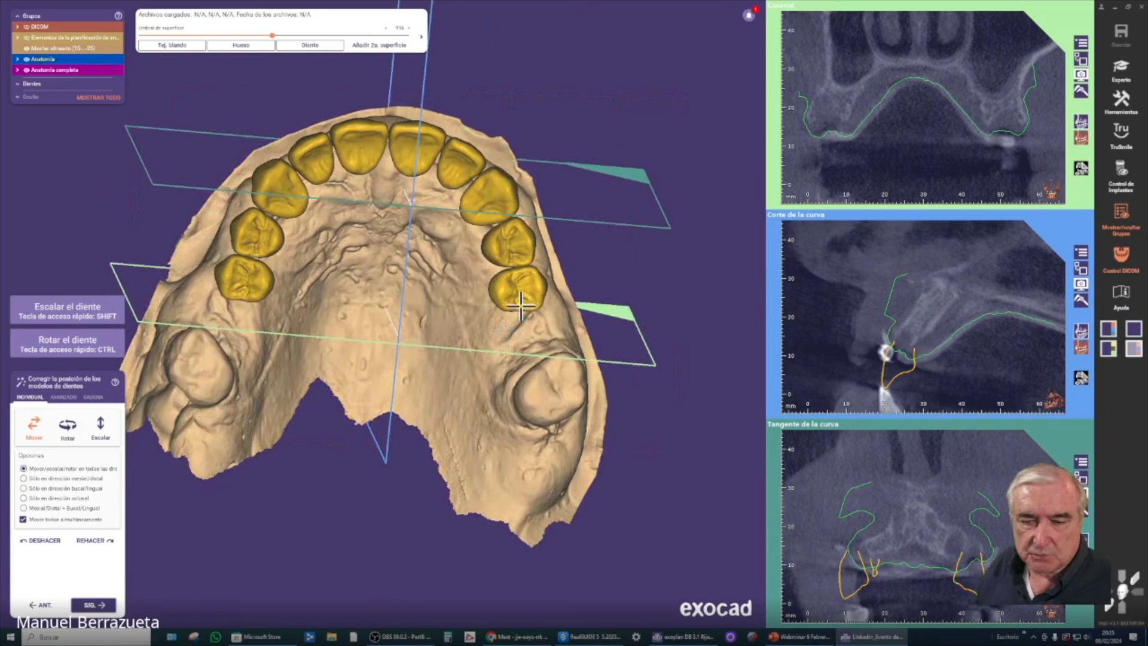
{"action": "mouse_move", "coordinate": [520, 294]}
{"action": "left_mouse_down", "text": "shift"}
{"action": "mouse_move", "coordinate": [516, 270]}
{"action": "mouse_move", "coordinate": [533, 289]}
{"action": "left_mouse_up", "text": "shift"}
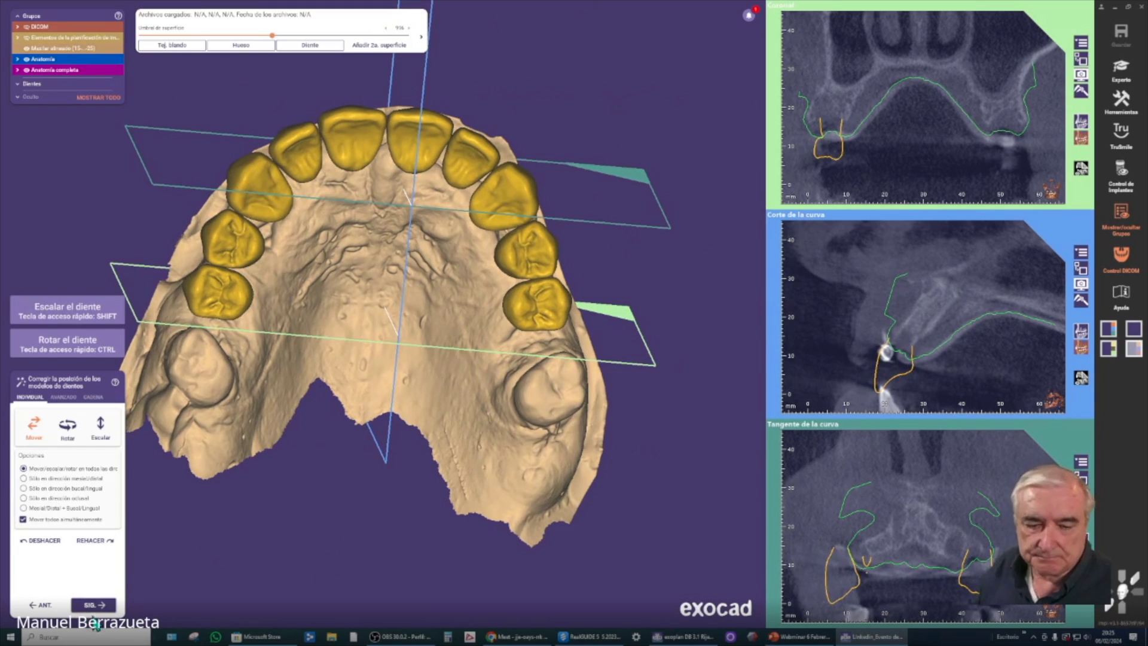
Turn off simultaneous movement, nudge tooth 15 slightly on its own, and continue to the implant positioning.
{"action": "left_click", "coordinate": [23, 519]}
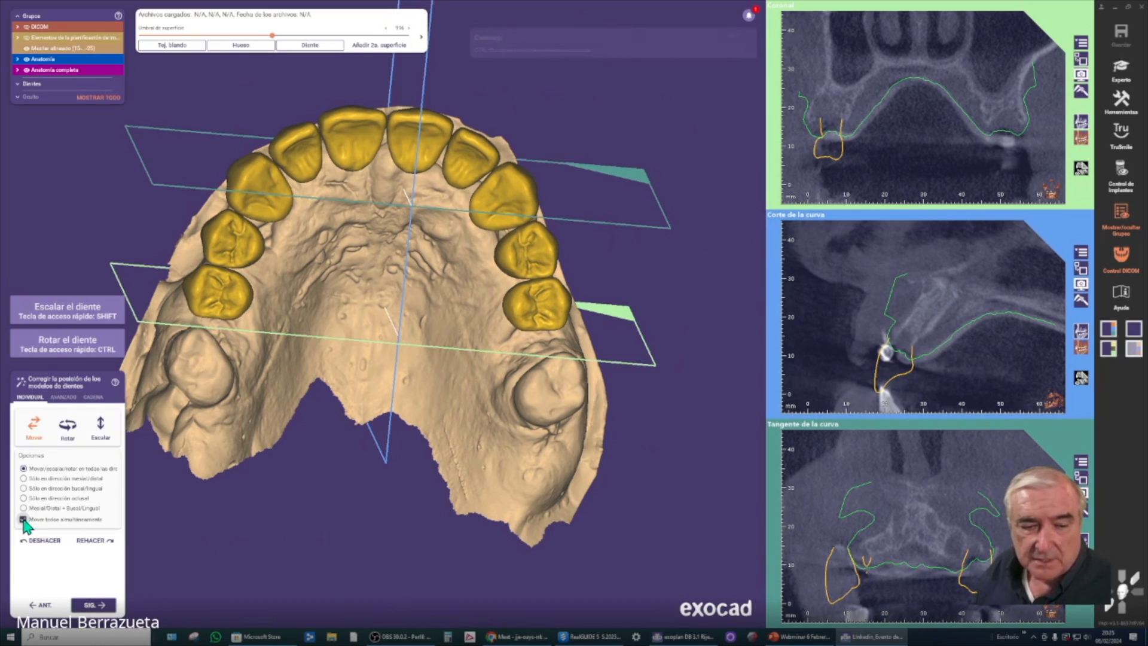
{"action": "left_click_drag", "start_coordinate": [224, 297], "coordinate": [223, 299]}
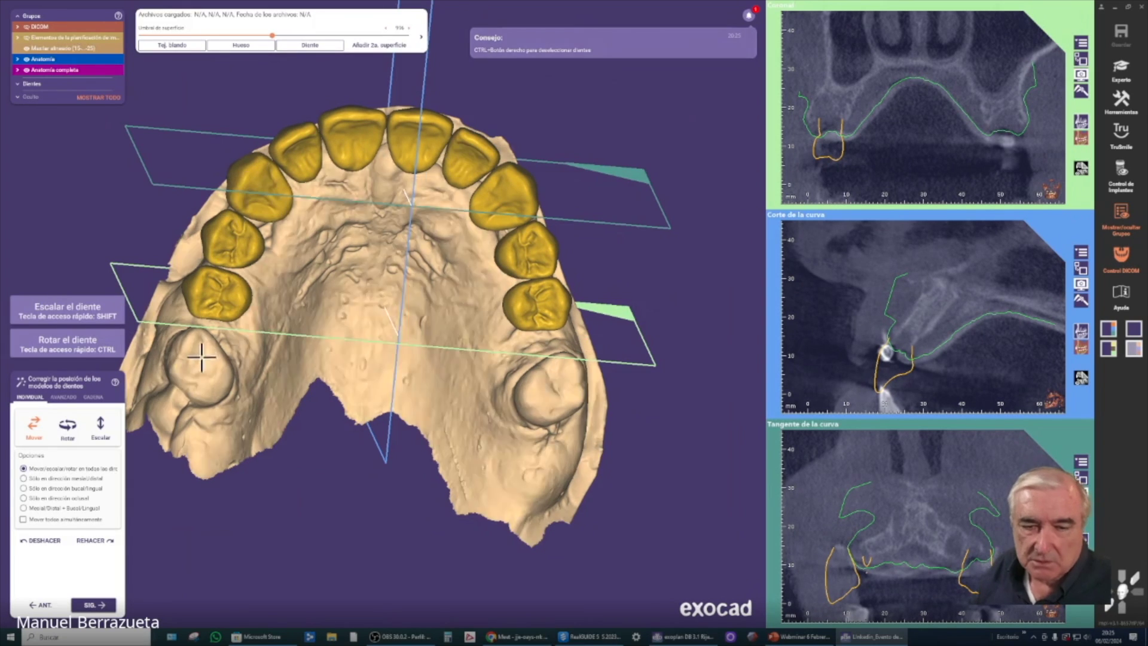
{"action": "right_click_drag", "start_coordinate": [378, 232], "coordinate": [382, 263]}
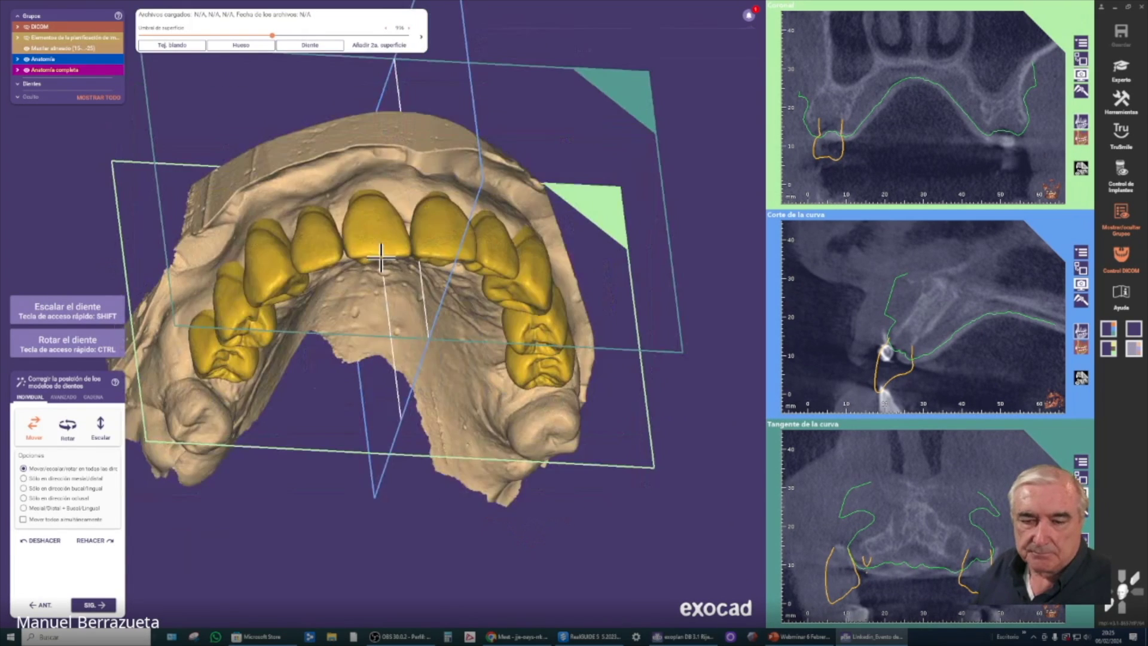
{"action": "left_click", "coordinate": [91, 605]}
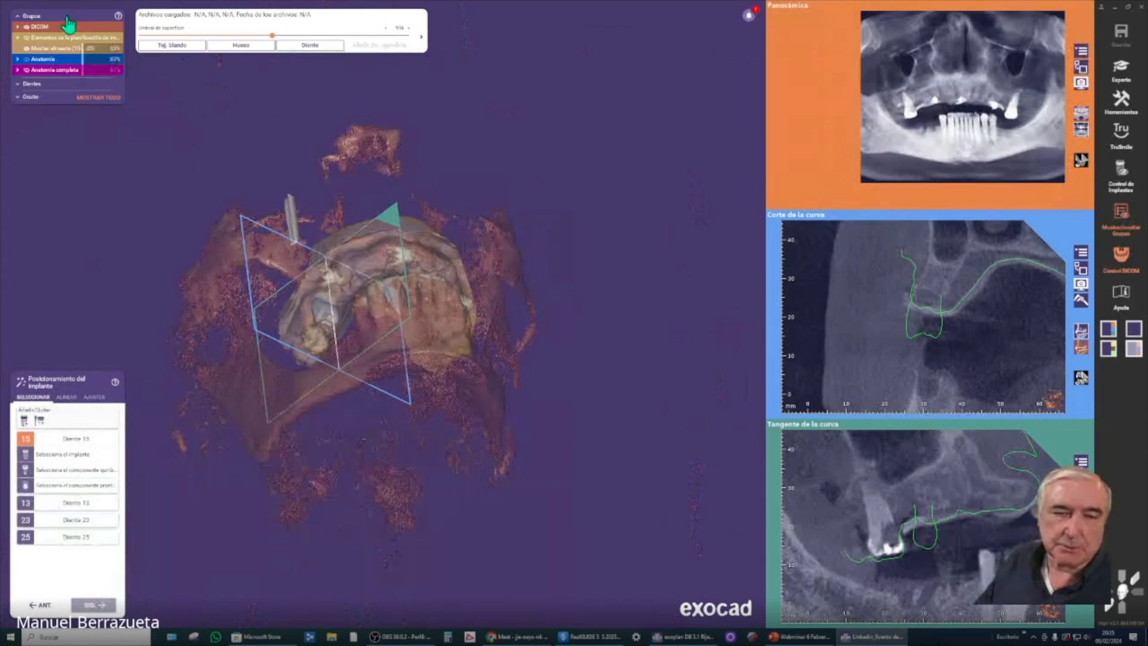
Hide the CT volume in the 3D view and make the aligned jaw scan fully opaque.
{"action": "left_click", "coordinate": [68, 25]}
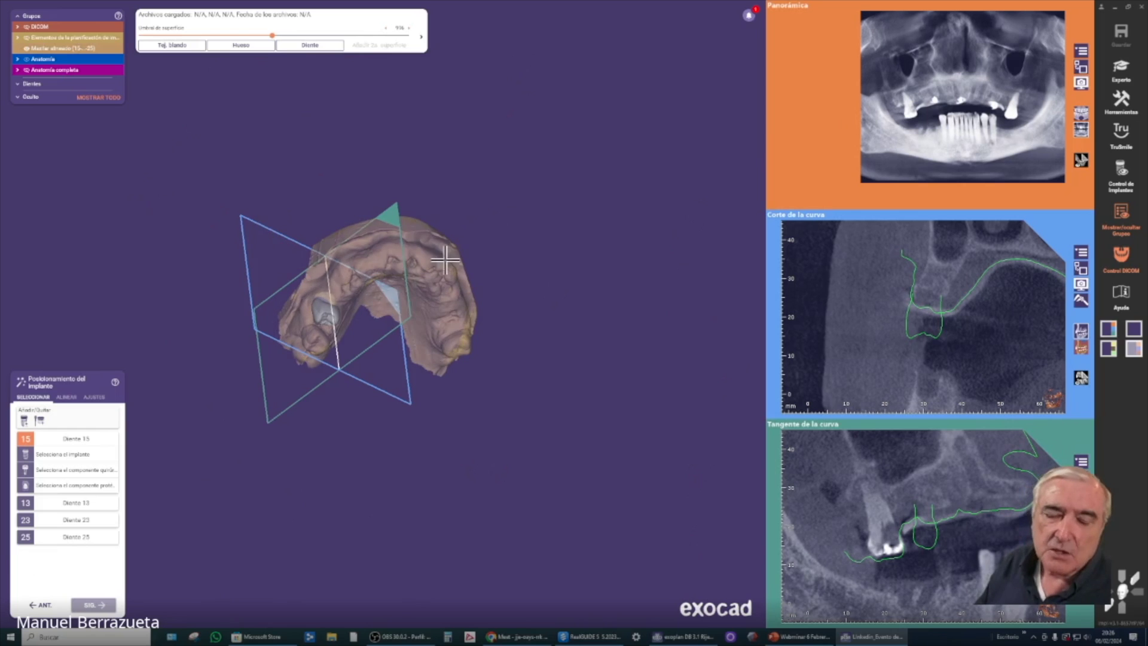
{"action": "right_click_drag", "start_coordinate": [446, 260], "coordinate": [463, 316]}
{"action": "scroll", "coordinate": [429, 252], "scroll_direction": "up", "scroll_amount": 7}
{"action": "middle_click_drag", "start_coordinate": [402, 310], "coordinate": [458, 222]}
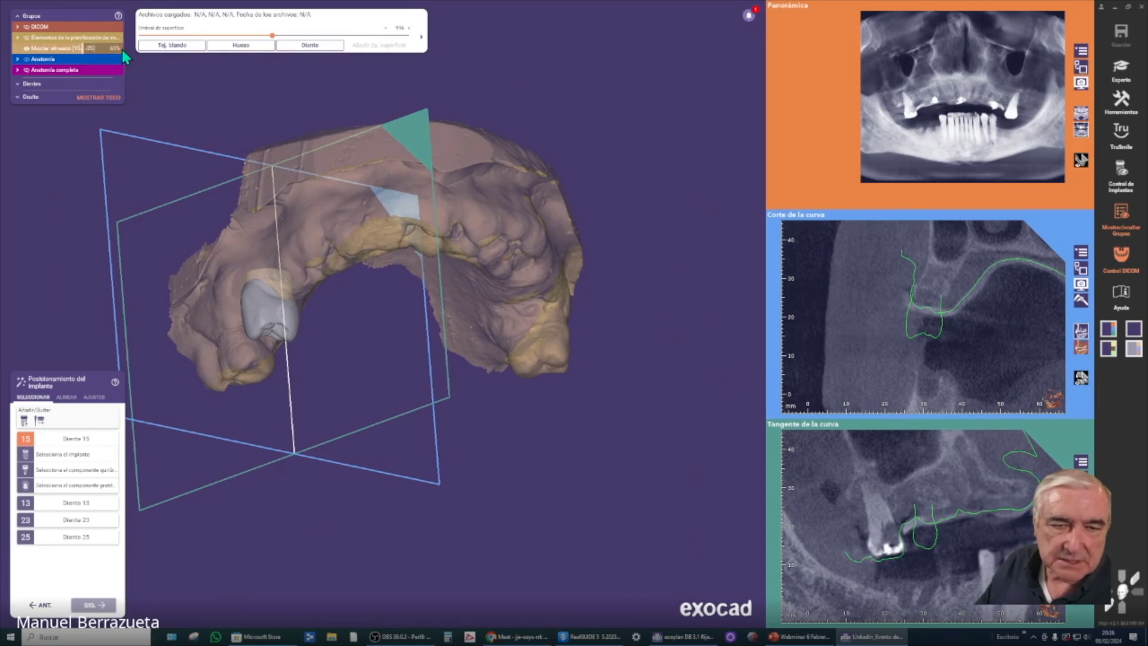
{"action": "left_click", "coordinate": [116, 48]}
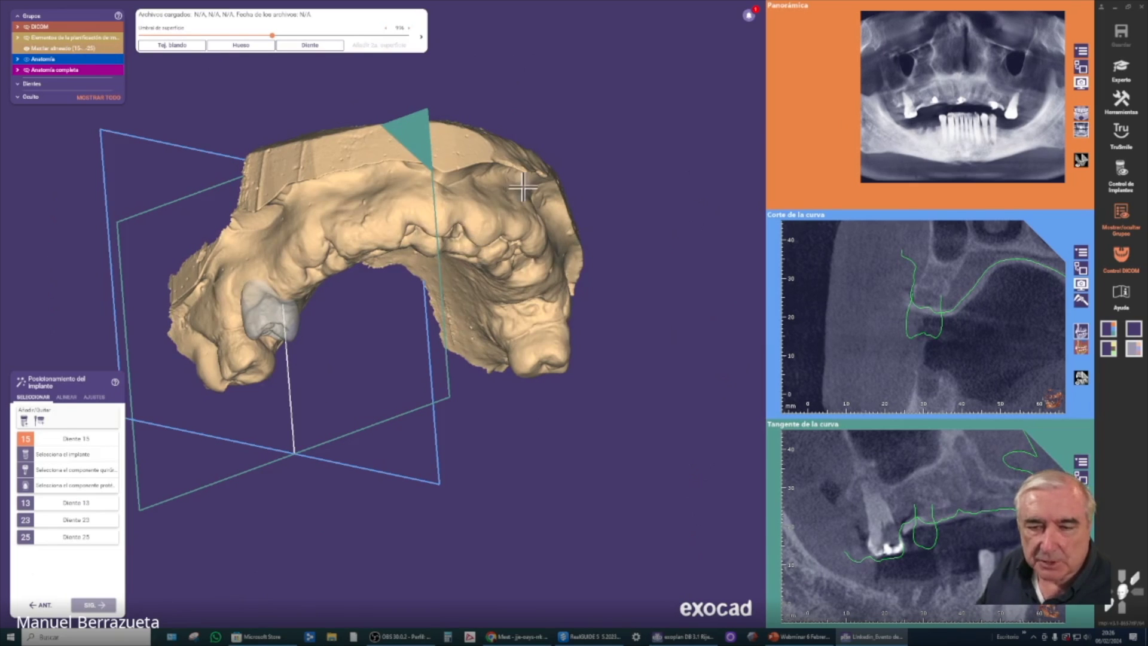
Select a favourite Sweden & Martina Syra implant for tooth 15, with 4.25 mm diameter and 11.5 mm length, and confirm it.
{"action": "left_click", "coordinate": [68, 455]}
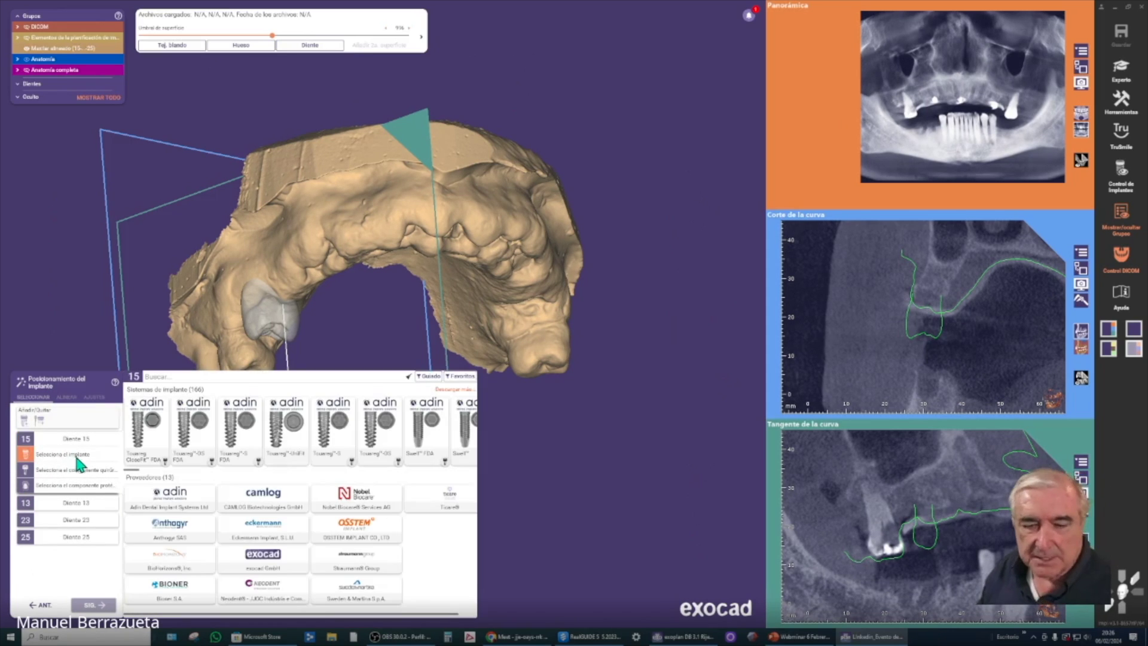
{"action": "left_click", "coordinate": [461, 376]}
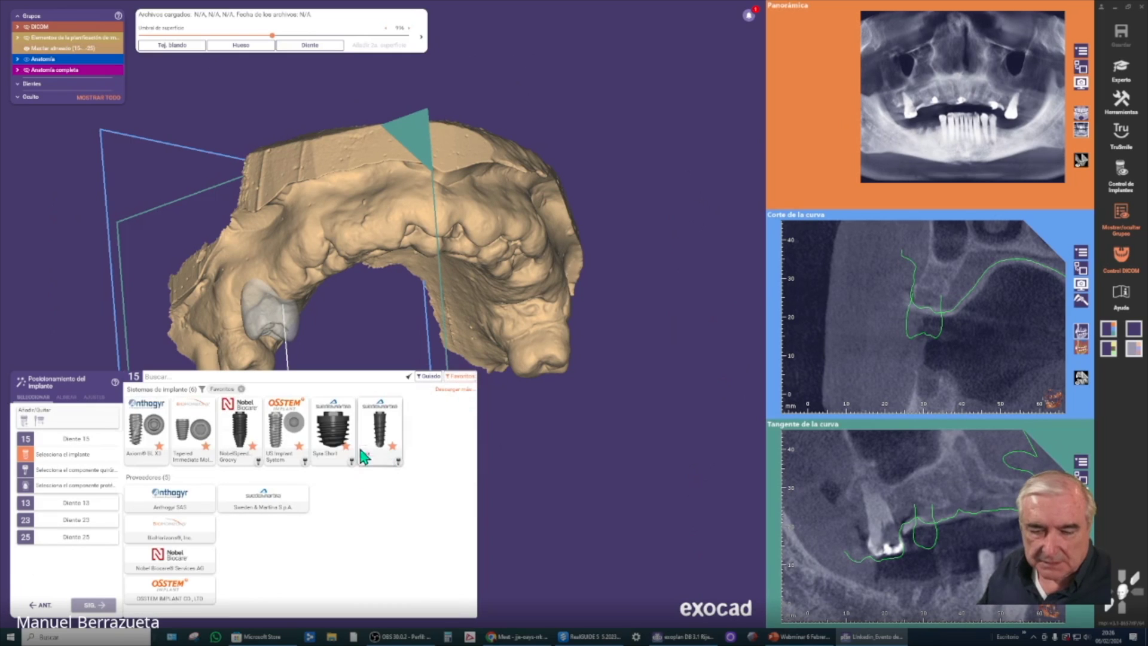
{"action": "left_click", "coordinate": [388, 440]}
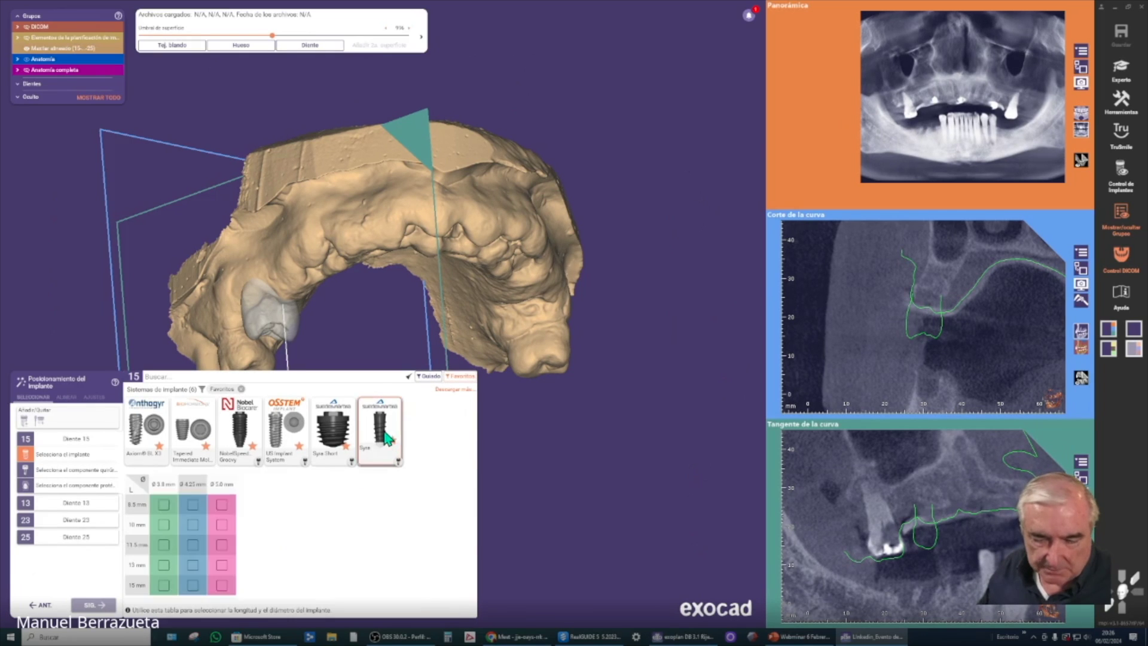
{"action": "left_click", "coordinate": [194, 549]}
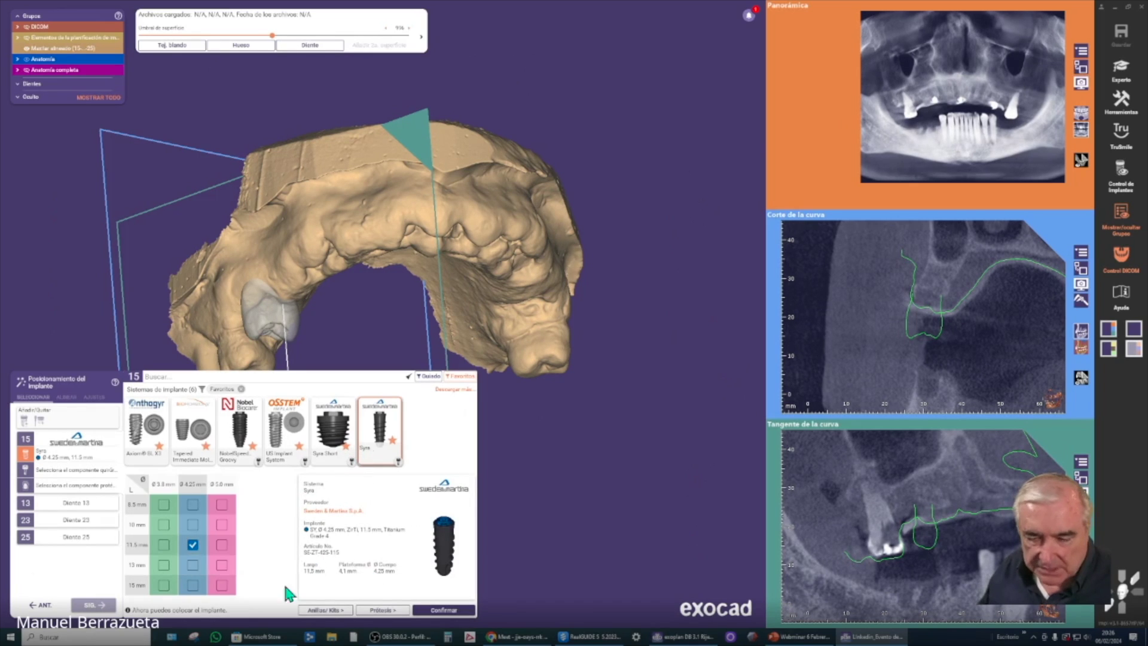
{"action": "left_click", "coordinate": [444, 610]}
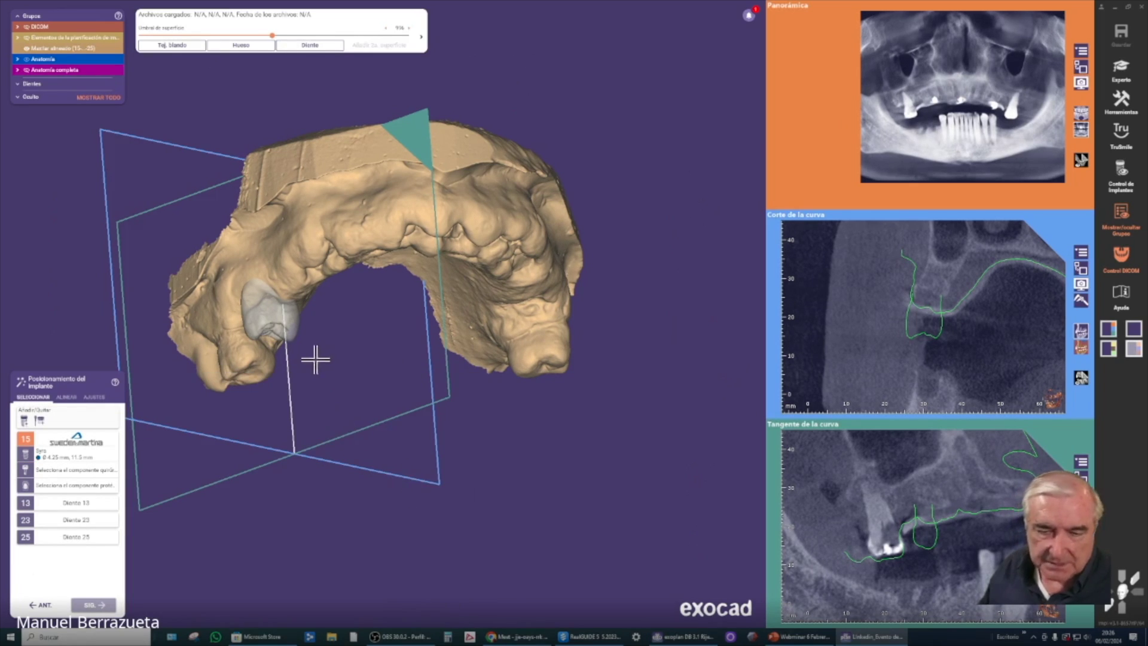
Place the implant on the jaw model at tooth 15 and shift it in the cross-sectional view.
{"action": "right_click_drag", "start_coordinate": [371, 457], "coordinate": [402, 476]}
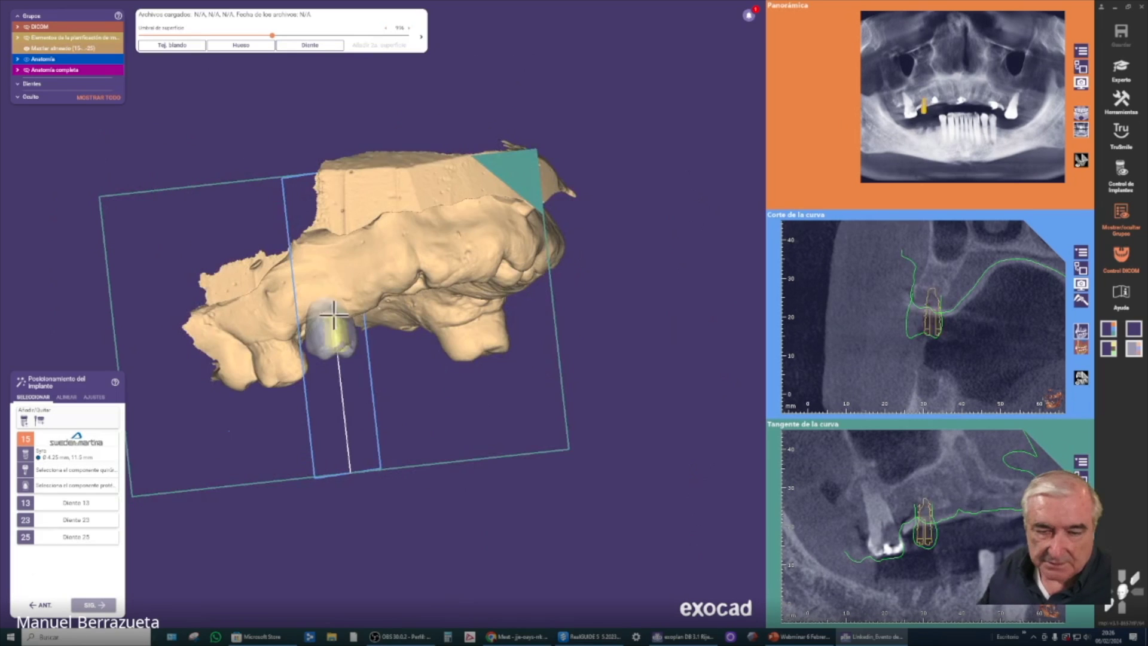
{"action": "left_click", "coordinate": [325, 299]}
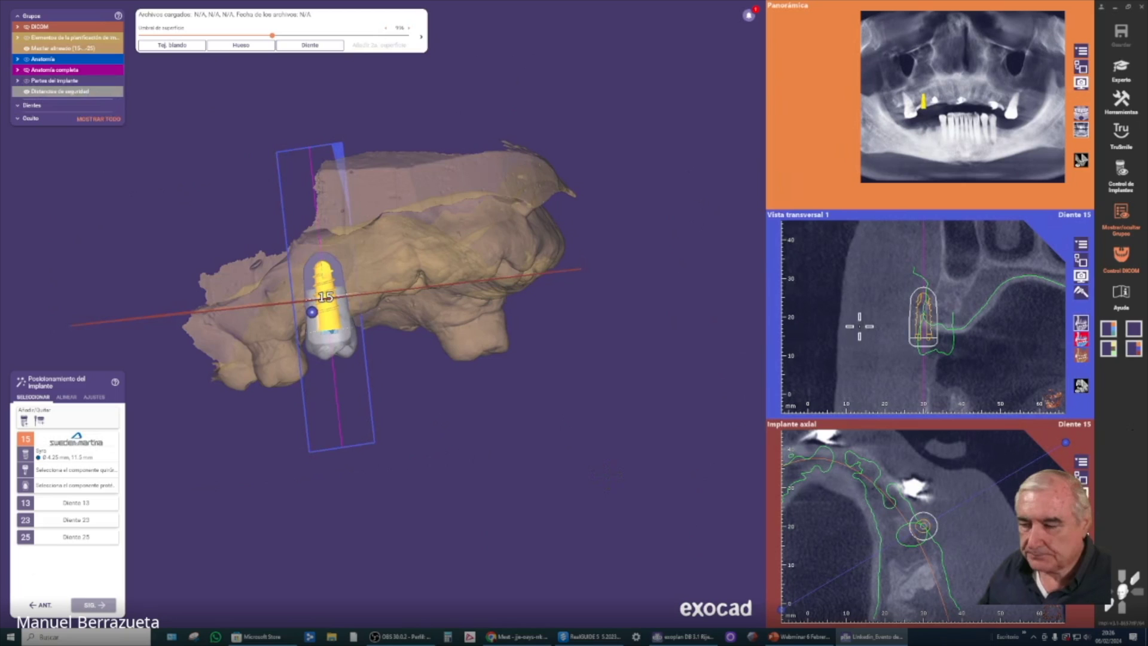
{"action": "right_click_drag", "start_coordinate": [487, 428], "coordinate": [341, 464]}
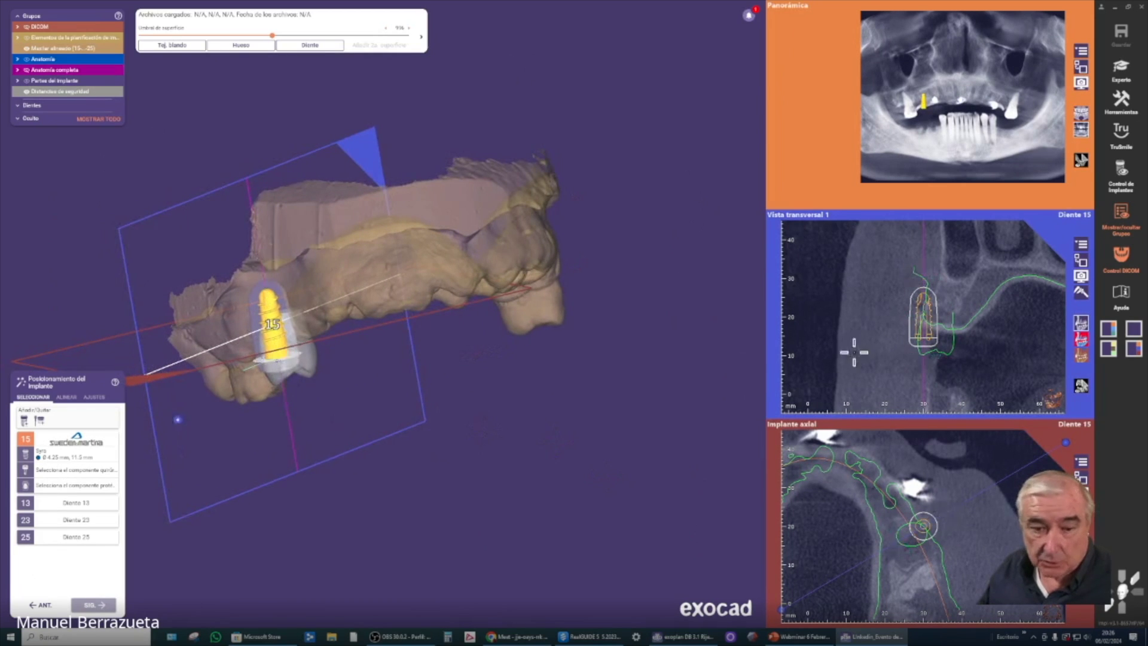
{"action": "left_click_drag", "start_coordinate": [922, 322], "coordinate": [944, 310]}
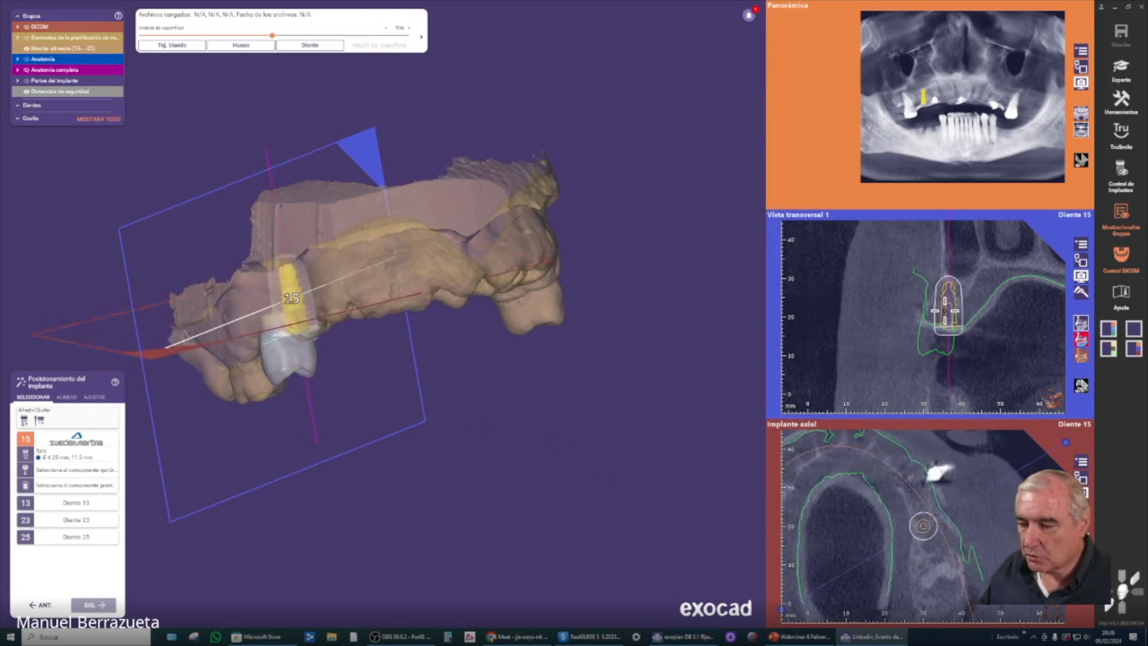
{"action": "left_click_drag", "start_coordinate": [931, 365], "coordinate": [918, 364]}
{"action": "left_click_drag", "start_coordinate": [920, 314], "coordinate": [963, 315]}
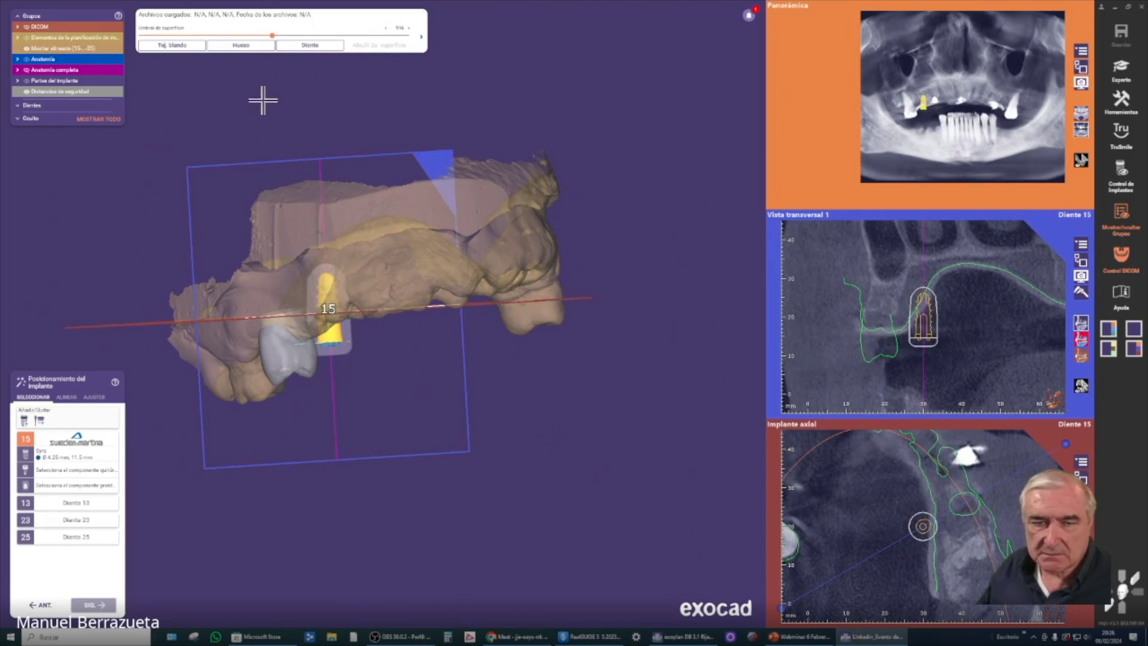
Set the CT display mode to Radiografía and narrow its CT data window from both ends to increase the slice contrast.
{"action": "left_click", "coordinate": [422, 38]}
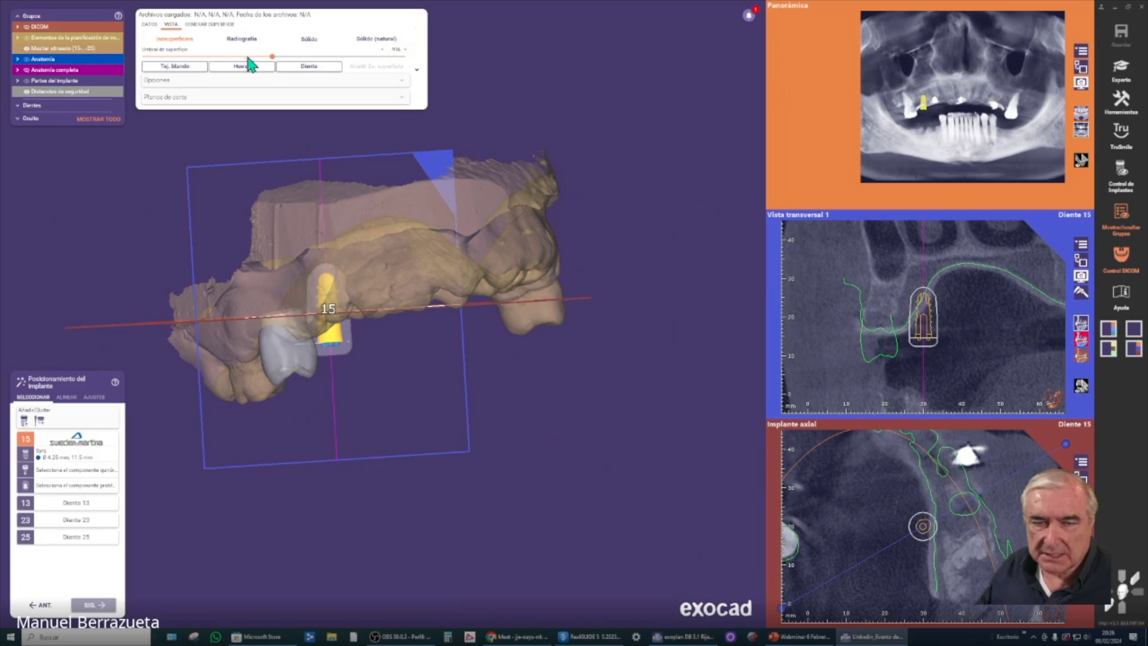
{"action": "left_click", "coordinate": [246, 42]}
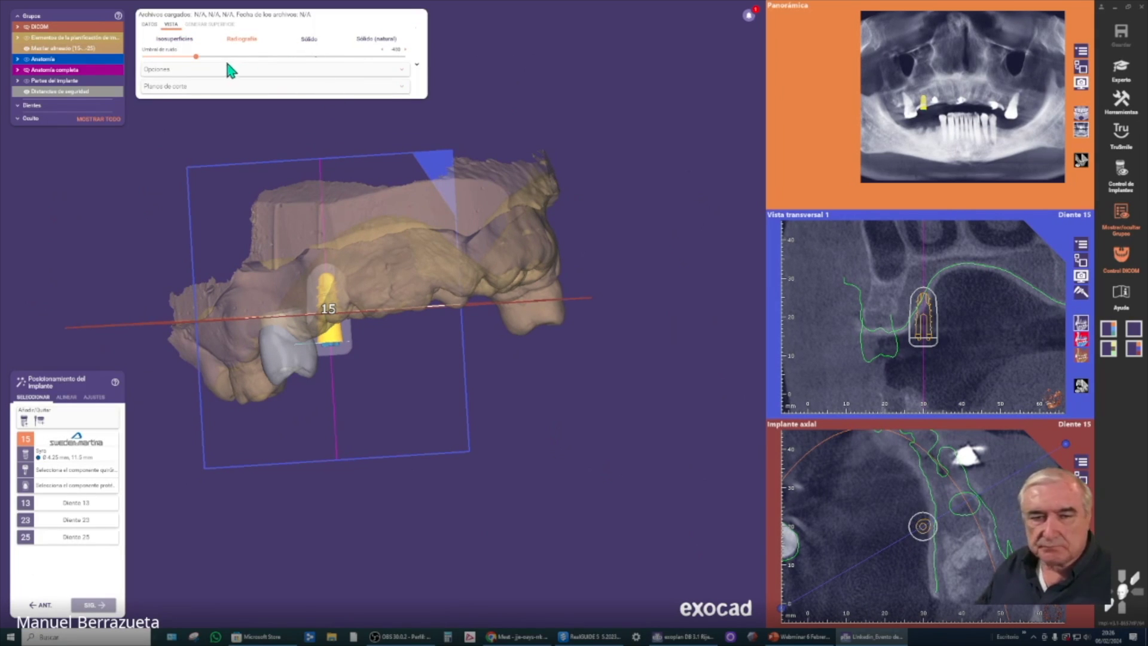
{"action": "left_click", "coordinate": [158, 70]}
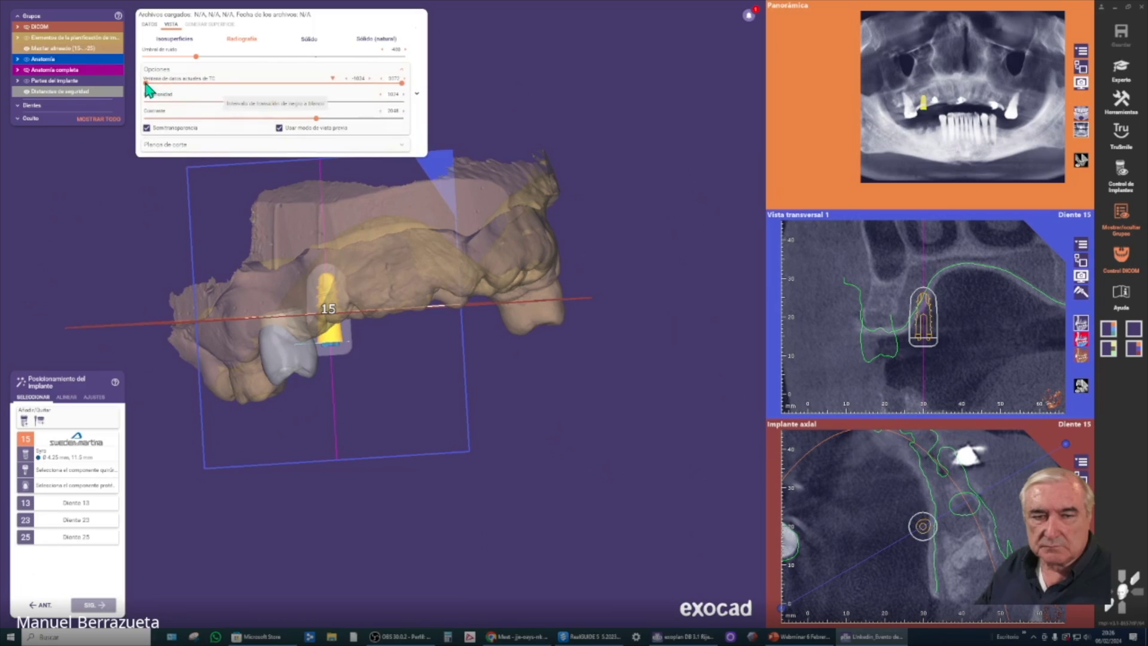
{"action": "mouse_move", "coordinate": [146, 83]}
{"action": "left_mouse_down"}
{"action": "mouse_move", "coordinate": [180, 87]}
{"action": "mouse_move", "coordinate": [168, 84]}
{"action": "left_mouse_up"}
{"action": "left_click_drag", "start_coordinate": [400, 85], "coordinate": [346, 85]}
{"action": "left_click_drag", "start_coordinate": [361, 88], "coordinate": [334, 83]}
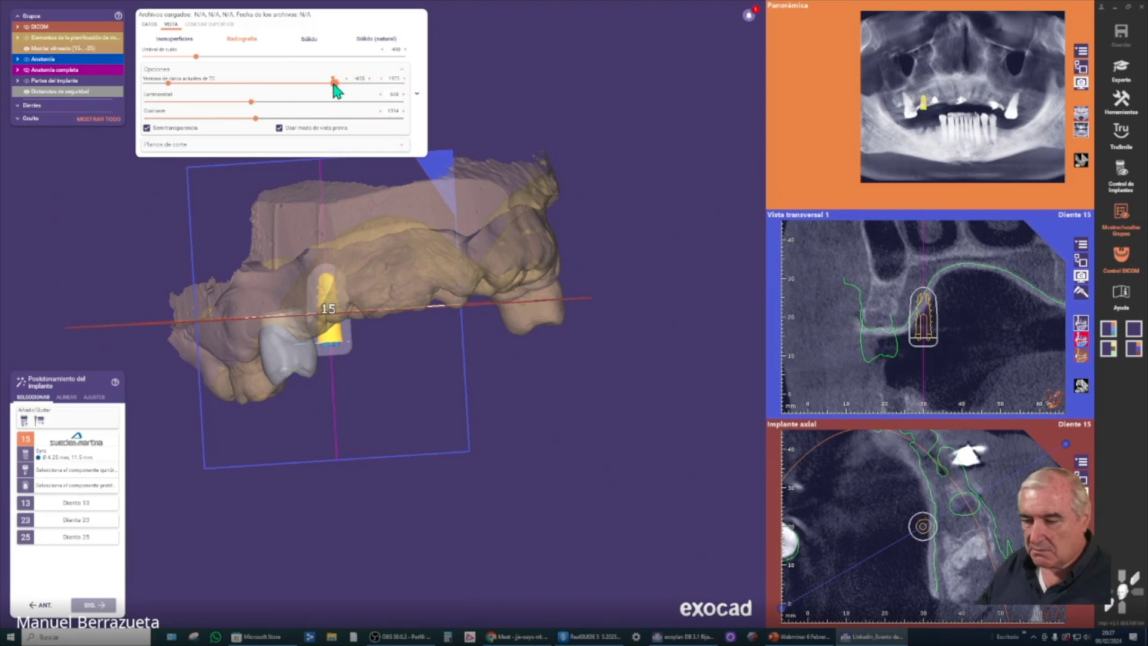
Move implant 15 into the bone ridge above its tooth in the cross-section, and adjust its height and tilt.
{"action": "mouse_move", "coordinate": [923, 317]}
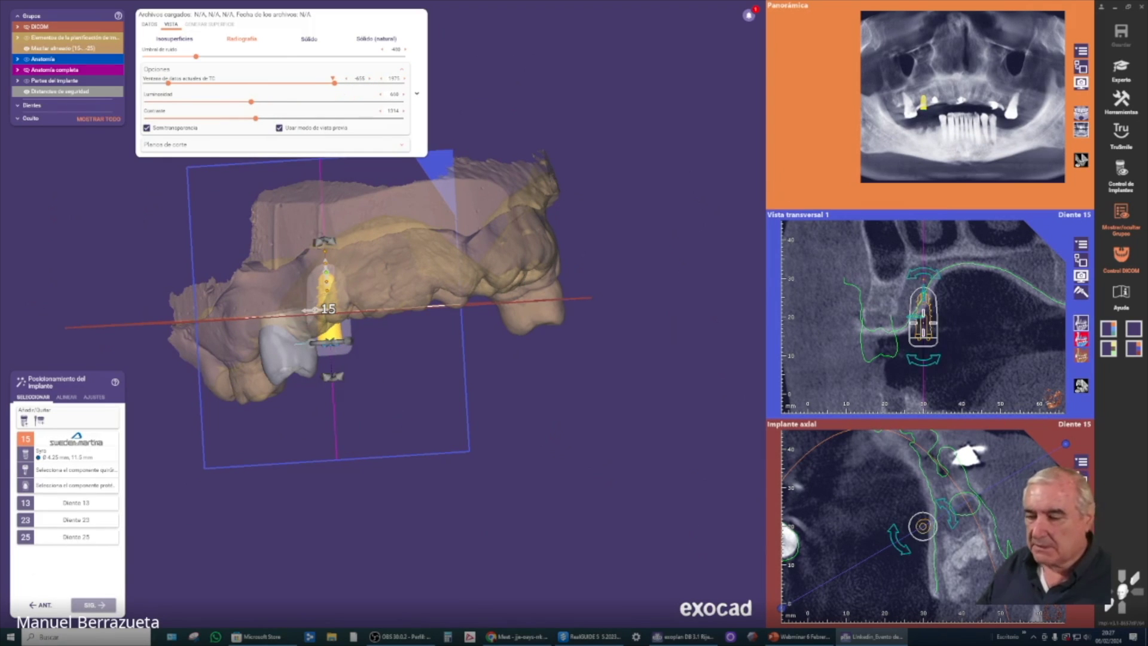
{"action": "left_click_drag", "start_coordinate": [923, 317], "coordinate": [881, 313]}
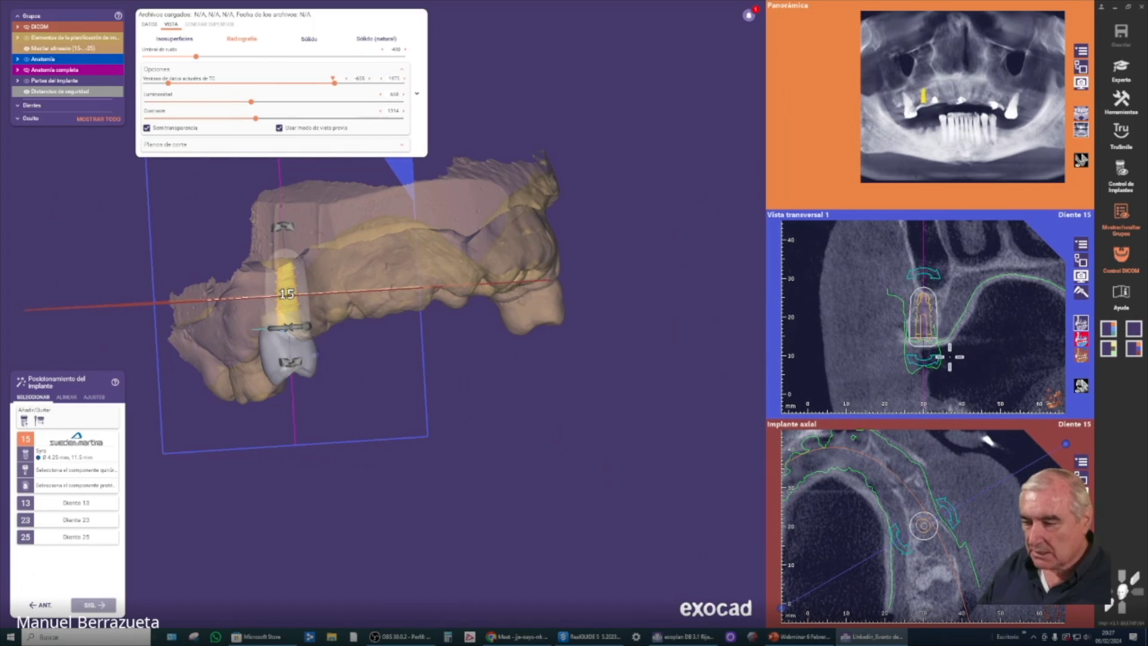
{"action": "scroll", "coordinate": [957, 359], "scroll_direction": "up", "scroll_amount": 5}
{"action": "scroll", "coordinate": [942, 340], "scroll_direction": "down", "scroll_amount": 5}
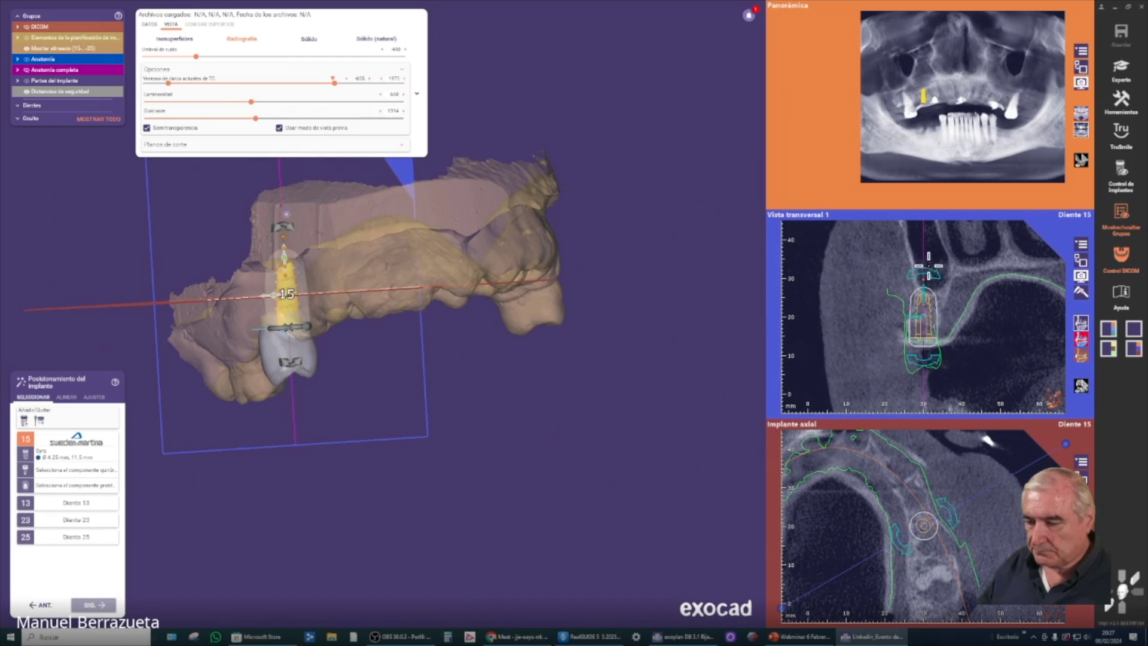
{"action": "left_click_drag", "start_coordinate": [914, 274], "coordinate": [928, 274]}
{"action": "key", "text": "ctrl+z"}
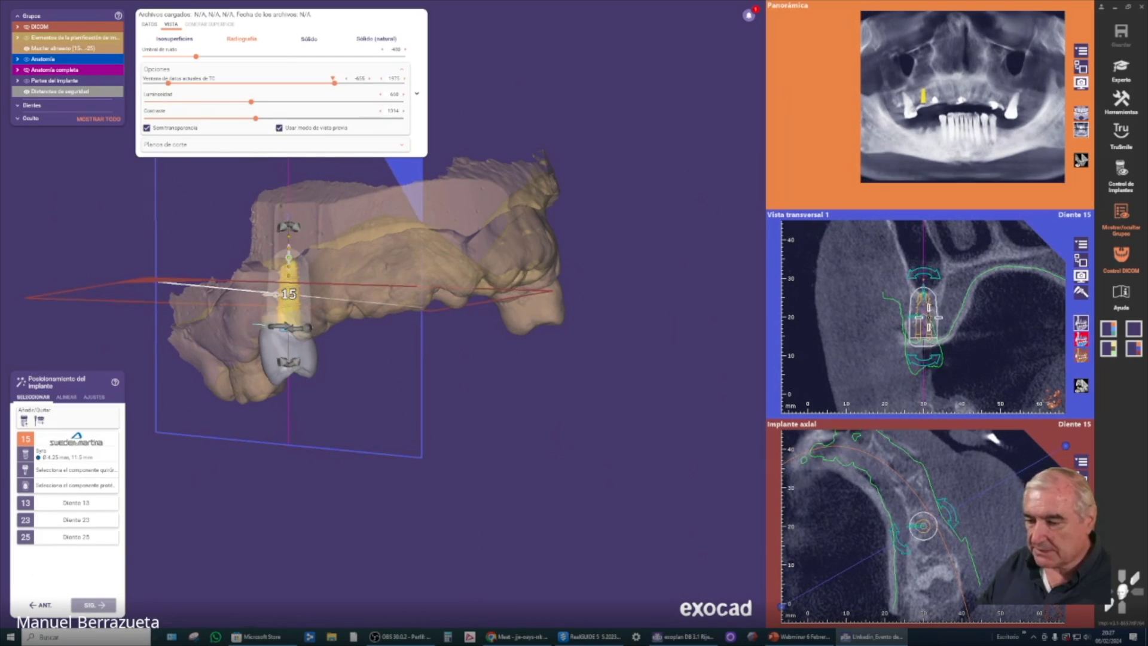
{"action": "scroll", "coordinate": [880, 526], "scroll_direction": "up", "scroll_amount": 5}
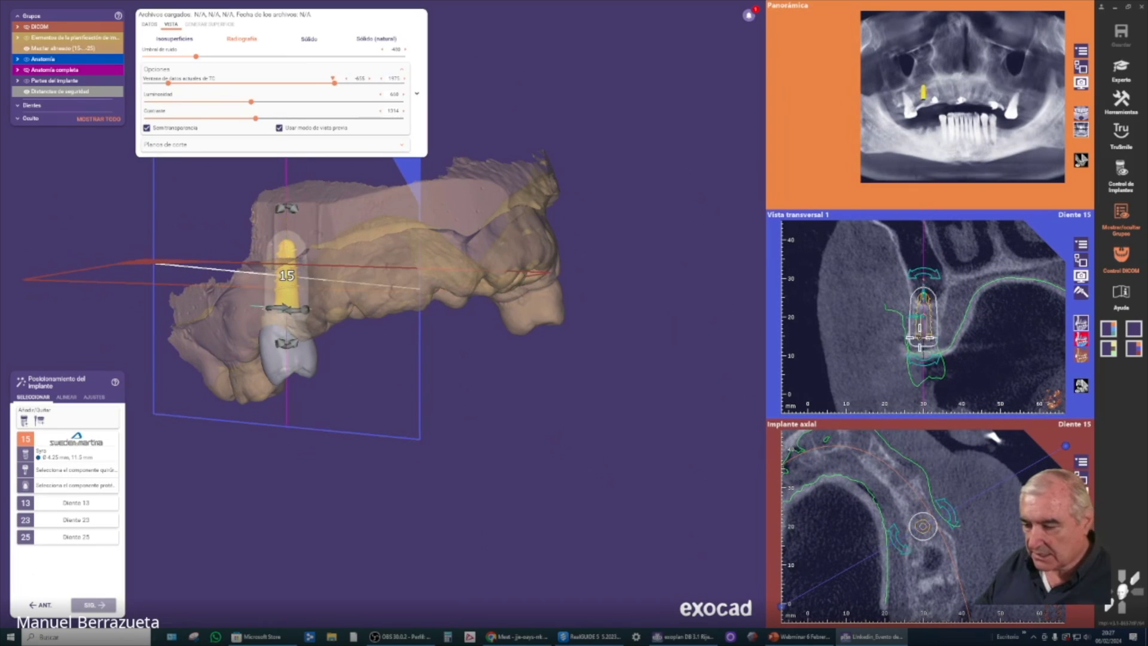
{"action": "left_click_drag", "start_coordinate": [932, 276], "coordinate": [937, 277]}
{"action": "scroll", "coordinate": [944, 284], "scroll_direction": "up", "scroll_amount": 2}
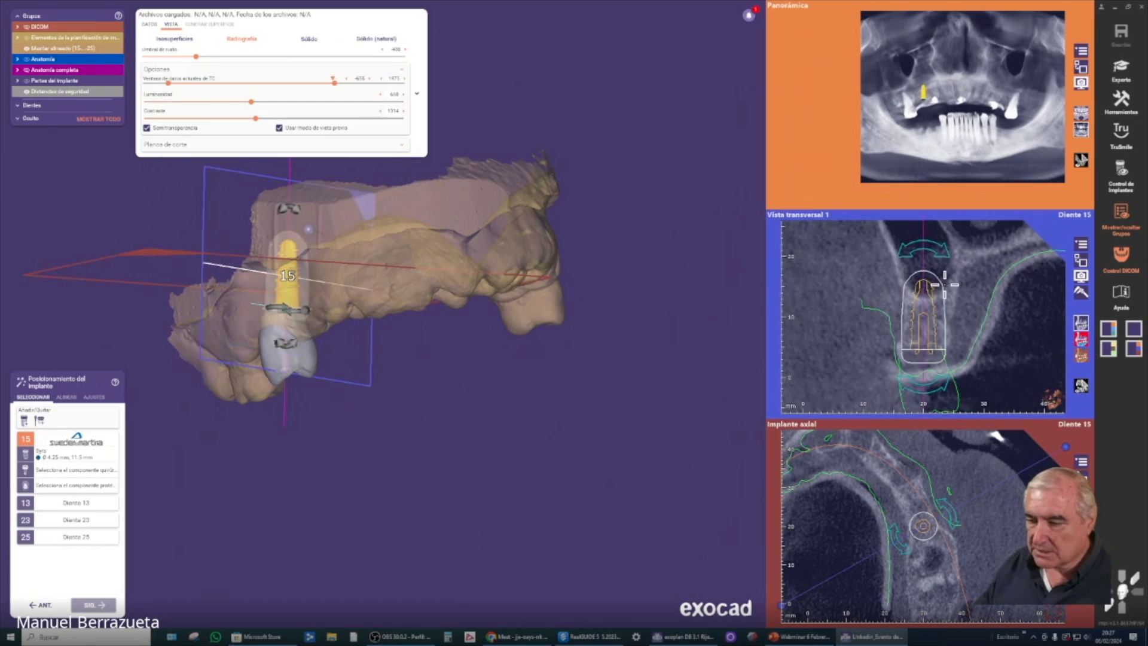
{"action": "scroll", "coordinate": [945, 284], "scroll_direction": "down", "scroll_amount": 2}
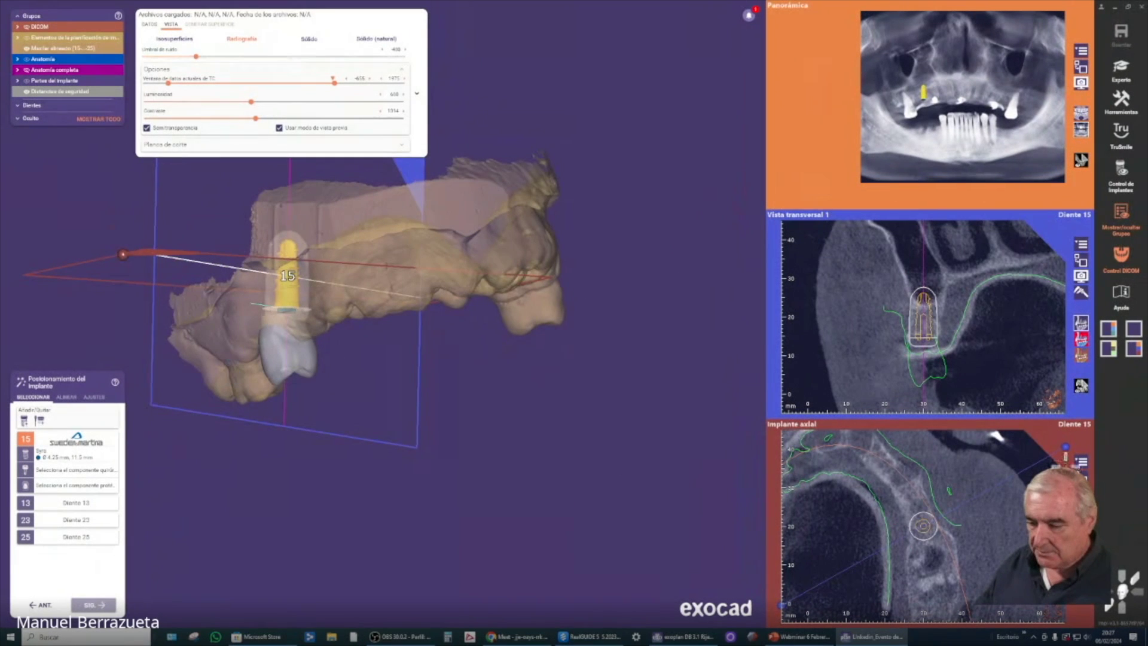
Turn the cross-section around implant 15 and shorten the implant to 10 mm and finally to 8.5 mm.
{"action": "mouse_move", "coordinate": [1070, 447]}
{"action": "left_mouse_down"}
{"action": "mouse_move", "coordinate": [938, 367]}
{"action": "mouse_move", "coordinate": [852, 374]}
{"action": "mouse_move", "coordinate": [818, 525]}
{"action": "mouse_move", "coordinate": [827, 620]}
{"action": "mouse_move", "coordinate": [933, 618]}
{"action": "mouse_move", "coordinate": [1010, 574]}
{"action": "mouse_move", "coordinate": [1029, 526]}
{"action": "mouse_move", "coordinate": [1017, 574]}
{"action": "mouse_move", "coordinate": [993, 604]}
{"action": "mouse_move", "coordinate": [949, 621]}
{"action": "mouse_move", "coordinate": [798, 604]}
{"action": "mouse_move", "coordinate": [800, 579]}
{"action": "left_mouse_up"}
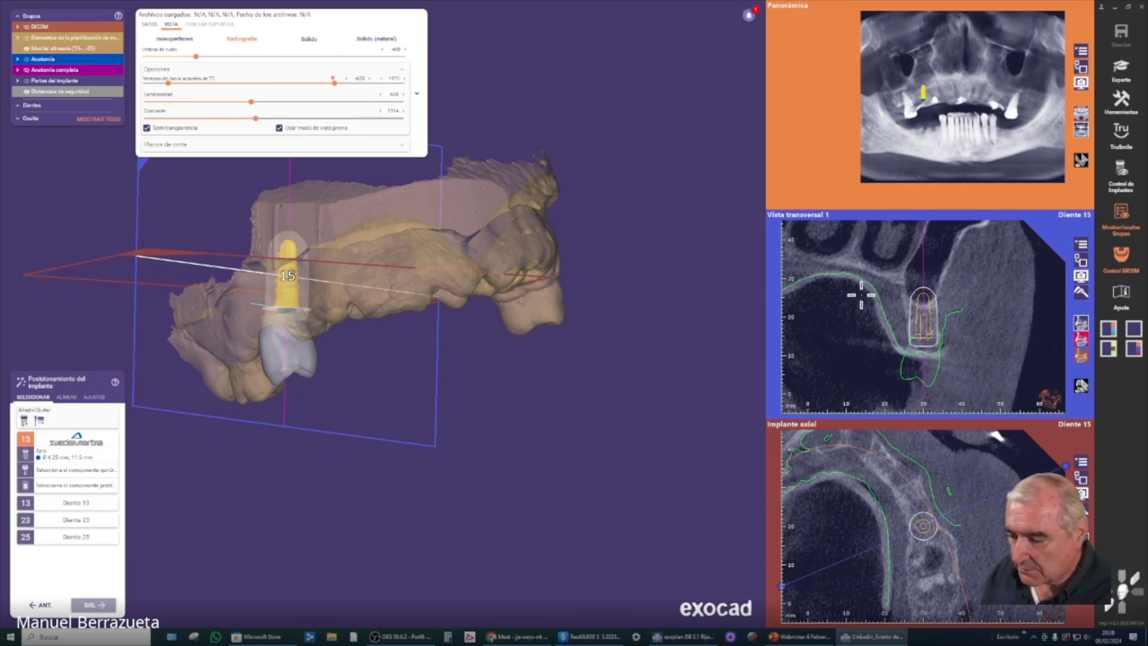
{"action": "scroll", "coordinate": [934, 323], "scroll_direction": "up", "scroll_amount": 5}
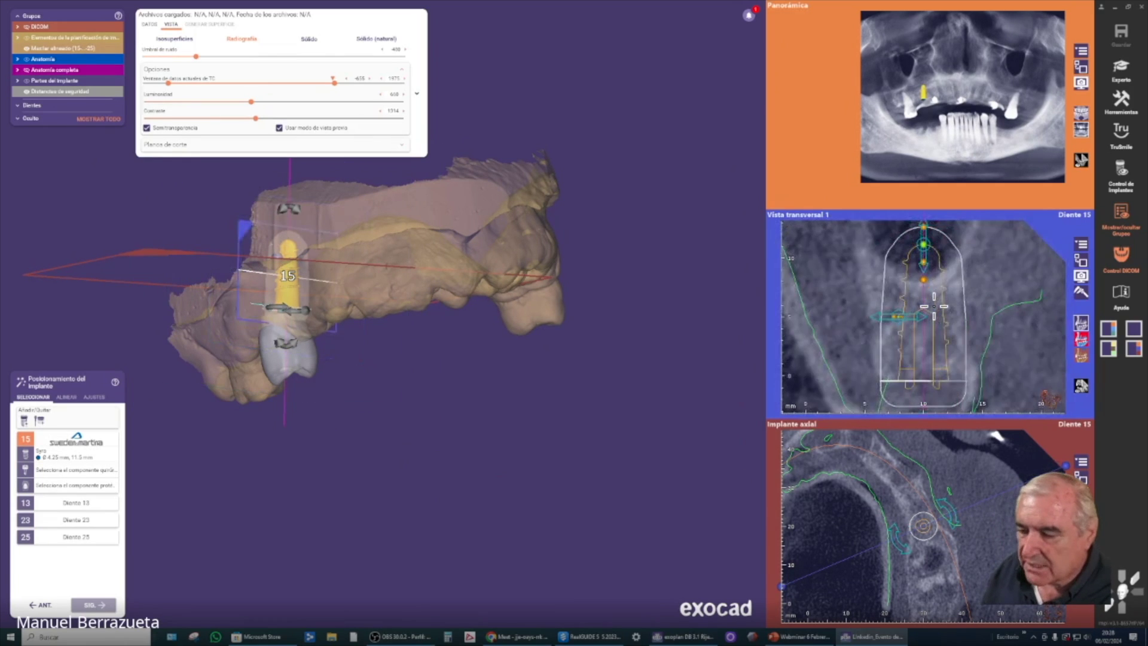
{"action": "scroll", "coordinate": [934, 306], "scroll_direction": "down", "scroll_amount": 1}
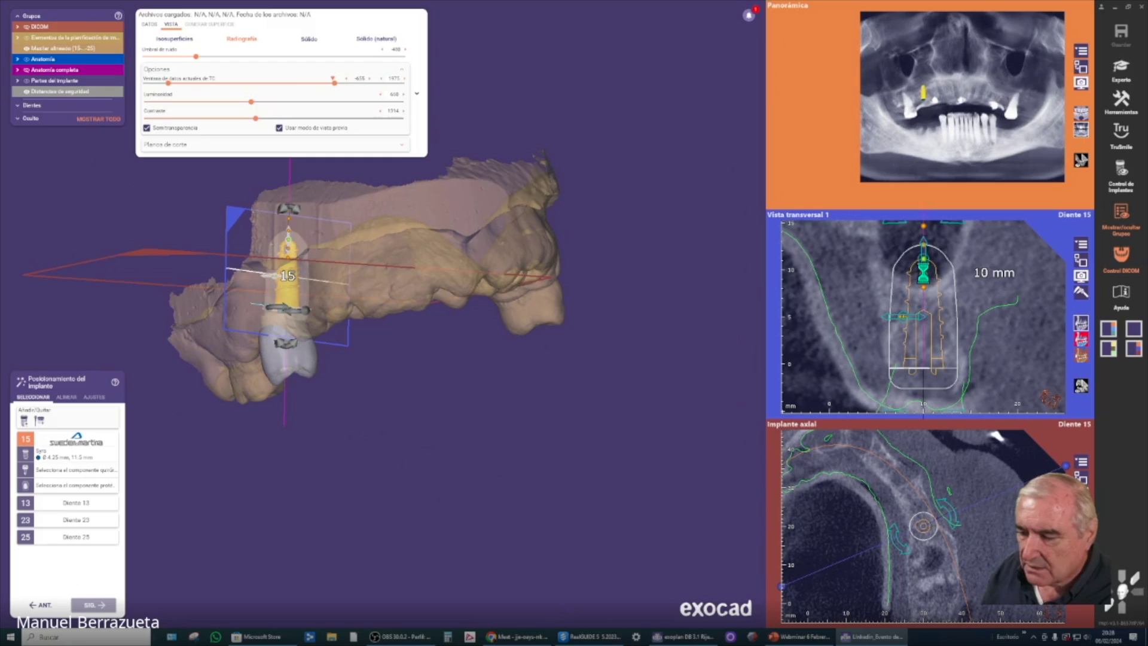
{"action": "left_click", "coordinate": [923, 274]}
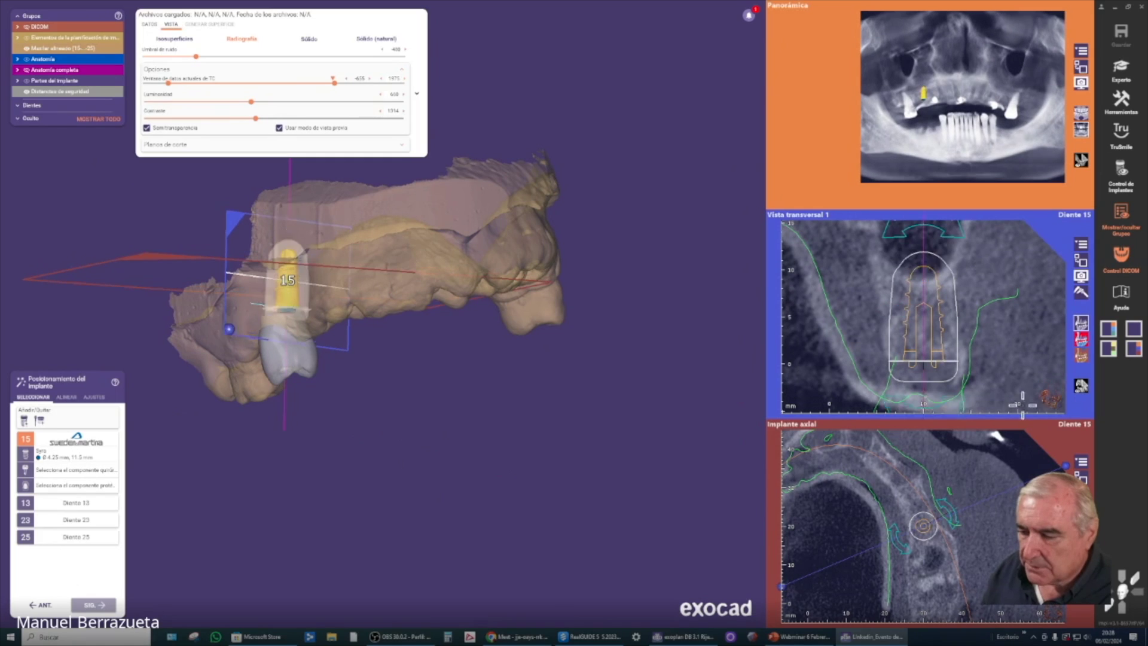
{"action": "left_click", "coordinate": [924, 269]}
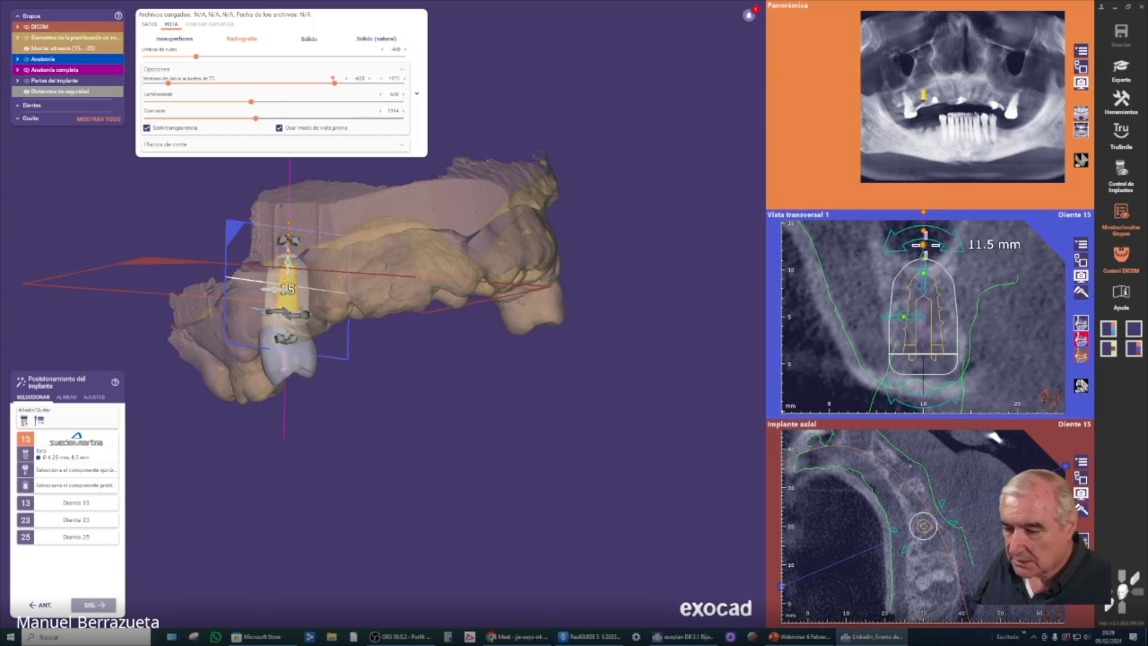
{"action": "mouse_move", "coordinate": [857, 359]}
{"action": "right_mouse_down"}
{"action": "mouse_move", "coordinate": [914, 359]}
{"action": "mouse_move", "coordinate": [831, 359]}
{"action": "mouse_move", "coordinate": [856, 357]}
{"action": "right_mouse_up"}
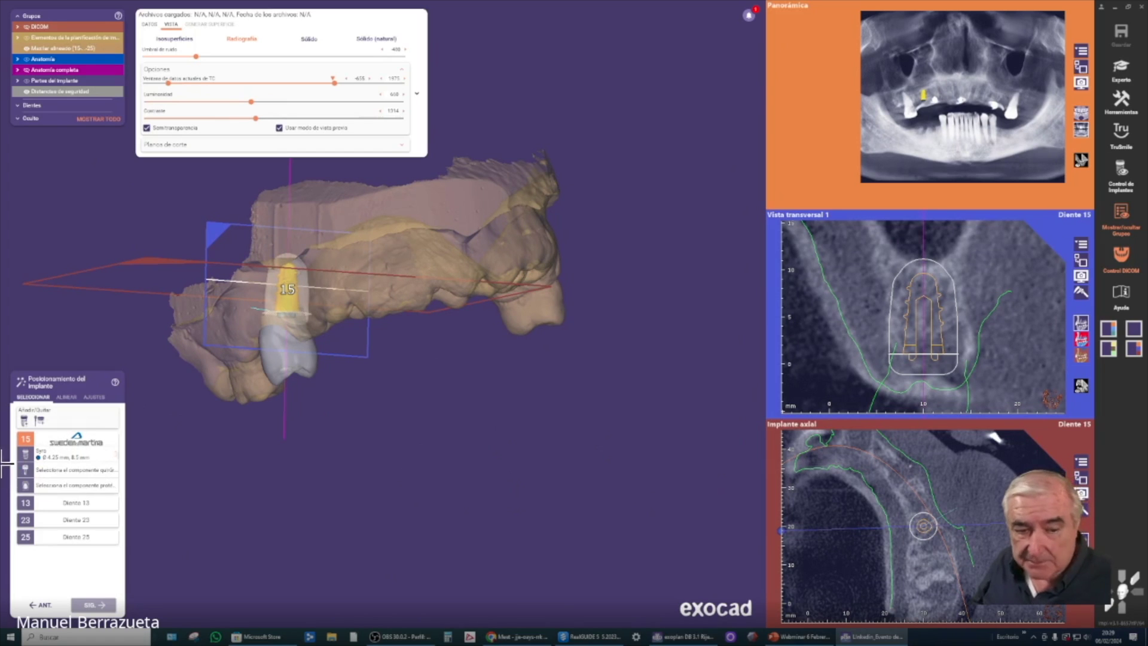
Try Syra sizes 5.0 x 10, 3.8 x 10 and 4.25 x 15 mm for tooth 15, and confirm 4.25 x 8.5 mm.
{"action": "left_click", "coordinate": [60, 459]}
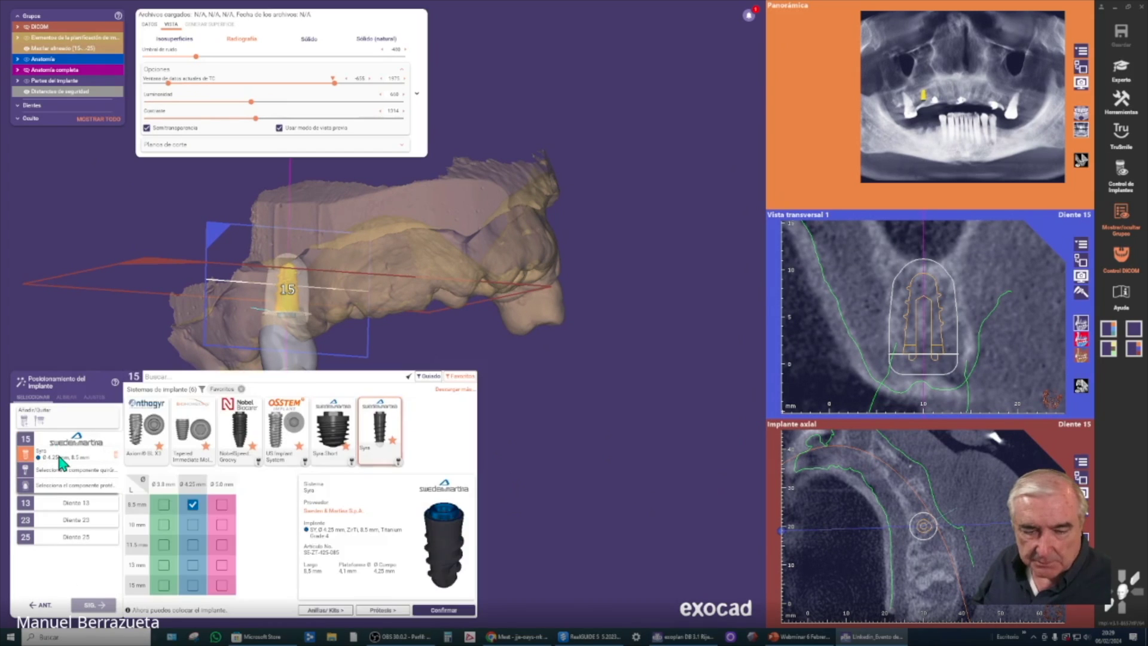
{"action": "left_click", "coordinate": [222, 525]}
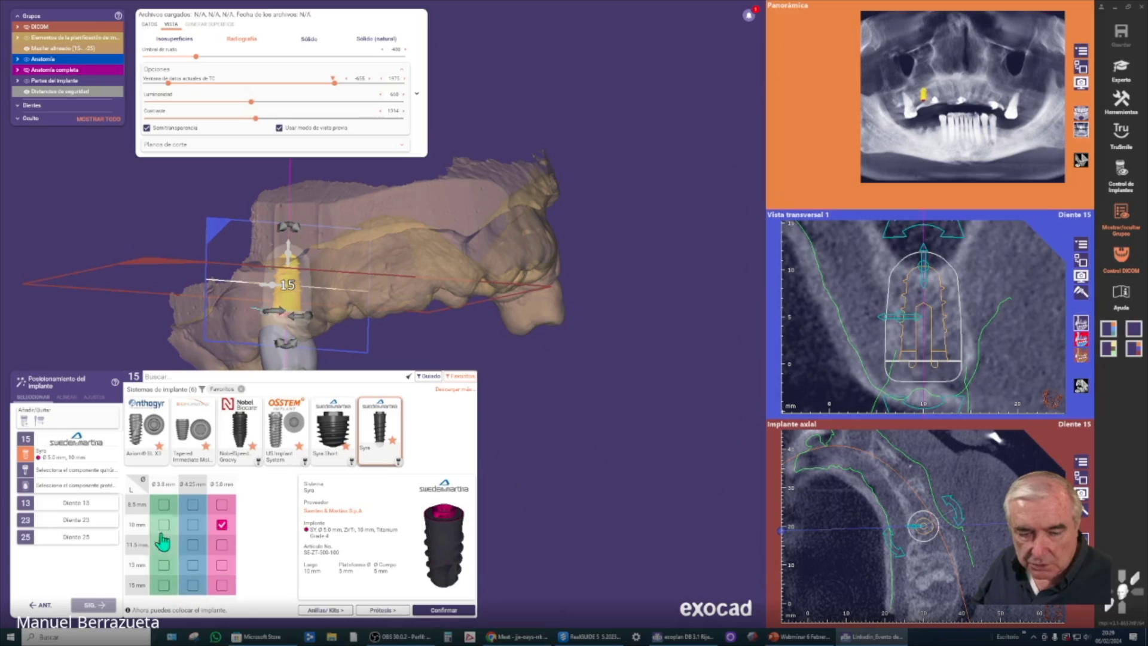
{"action": "left_click", "coordinate": [163, 526]}
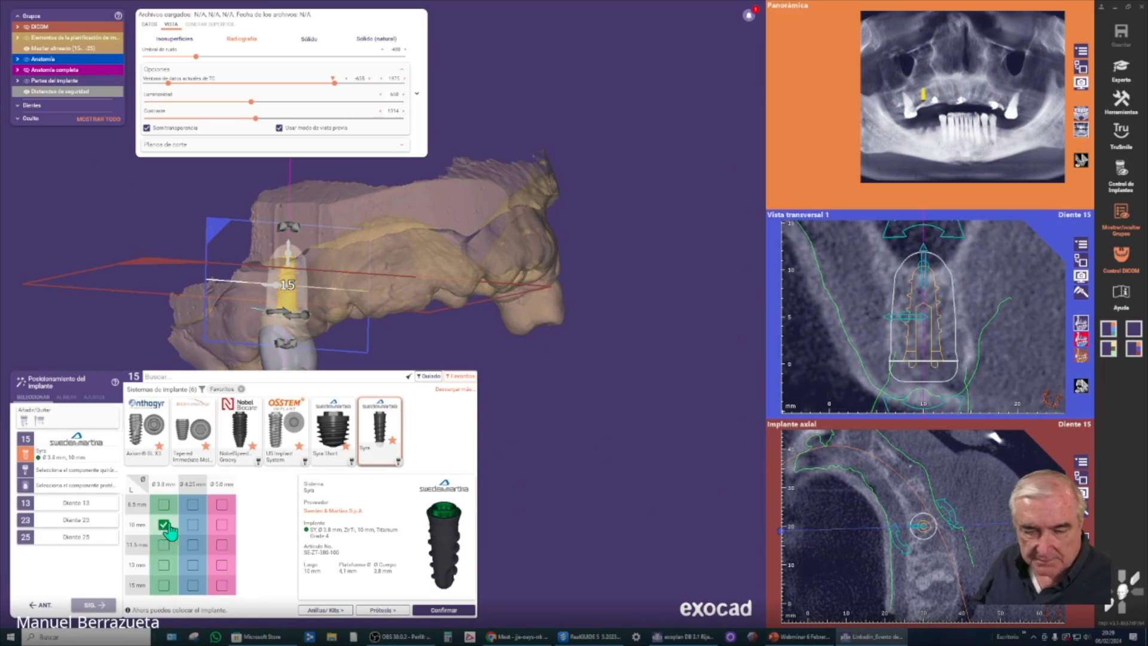
{"action": "left_click", "coordinate": [192, 565]}
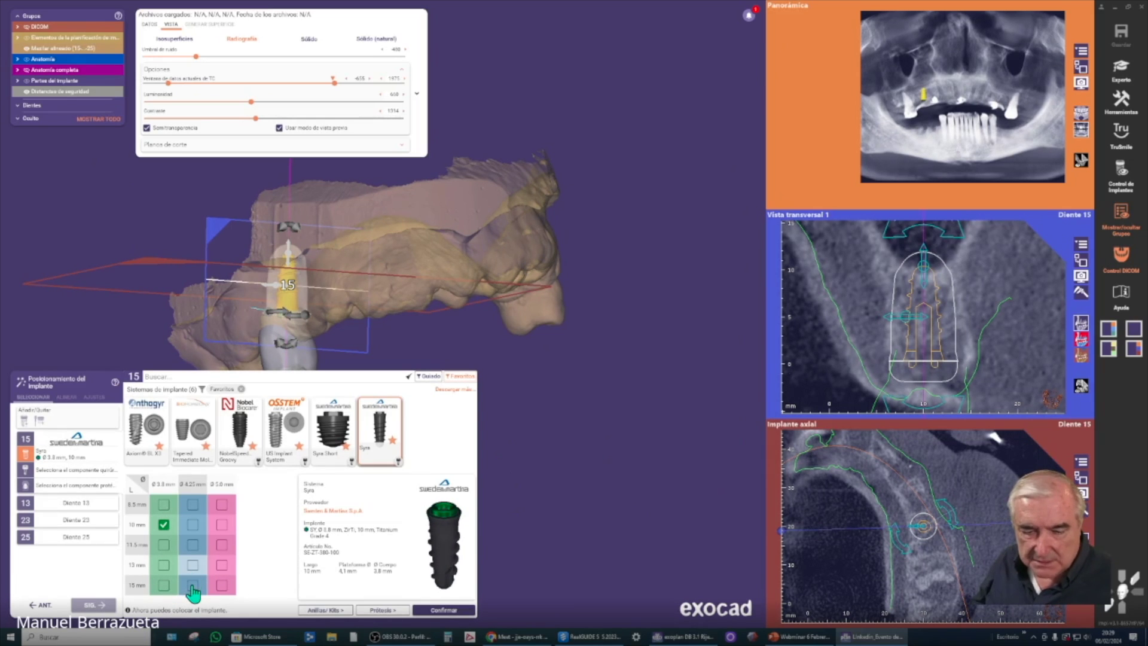
{"action": "left_click", "coordinate": [193, 587]}
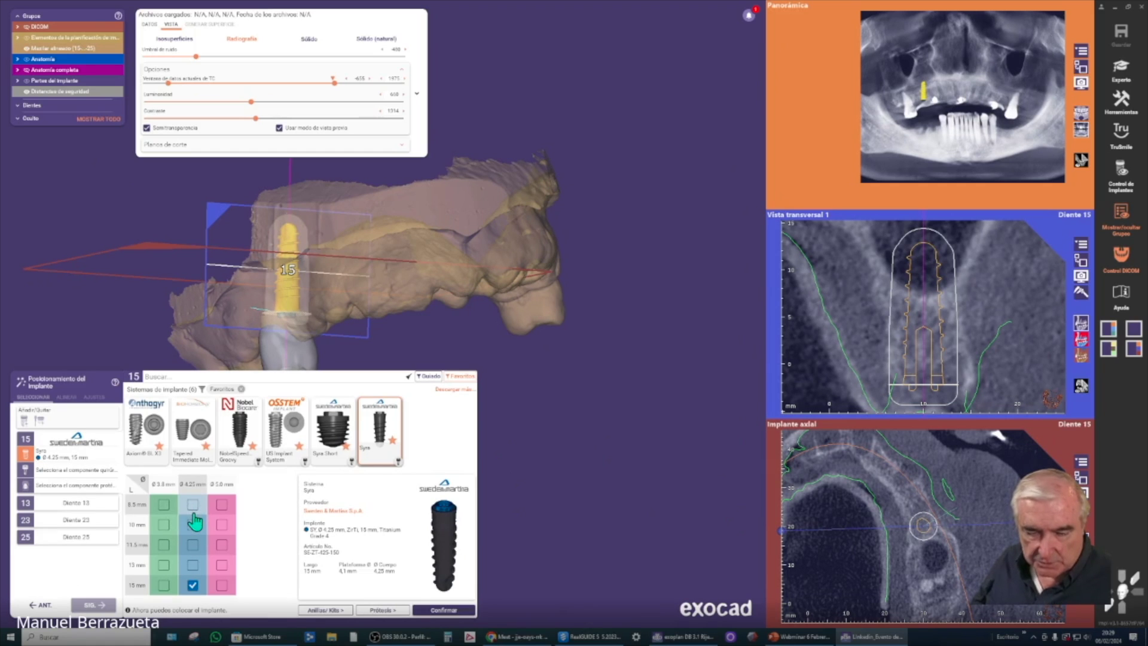
{"action": "left_click", "coordinate": [192, 504]}
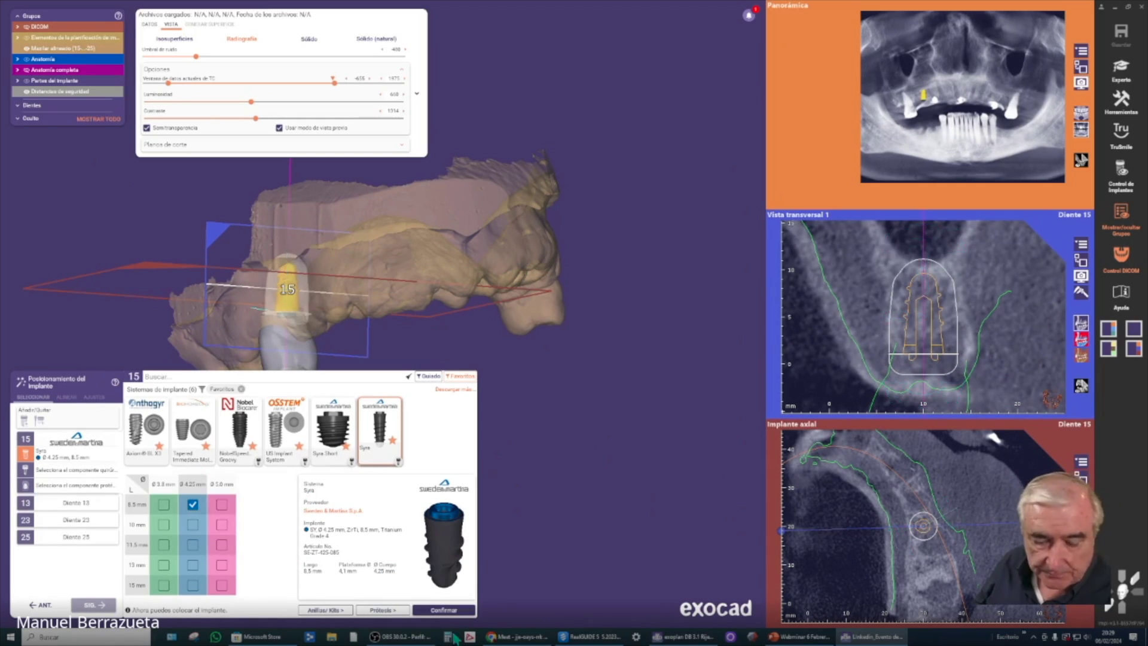
{"action": "left_click", "coordinate": [444, 610]}
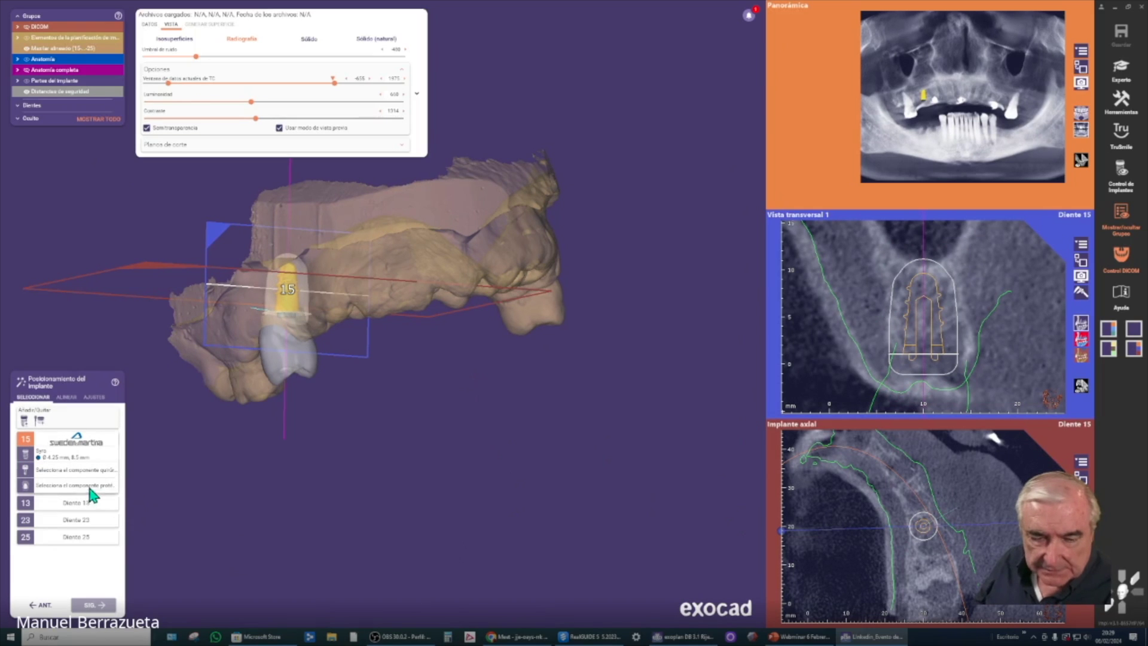
Open the surgical component selection for implant 15.
{"action": "left_click", "coordinate": [71, 470]}
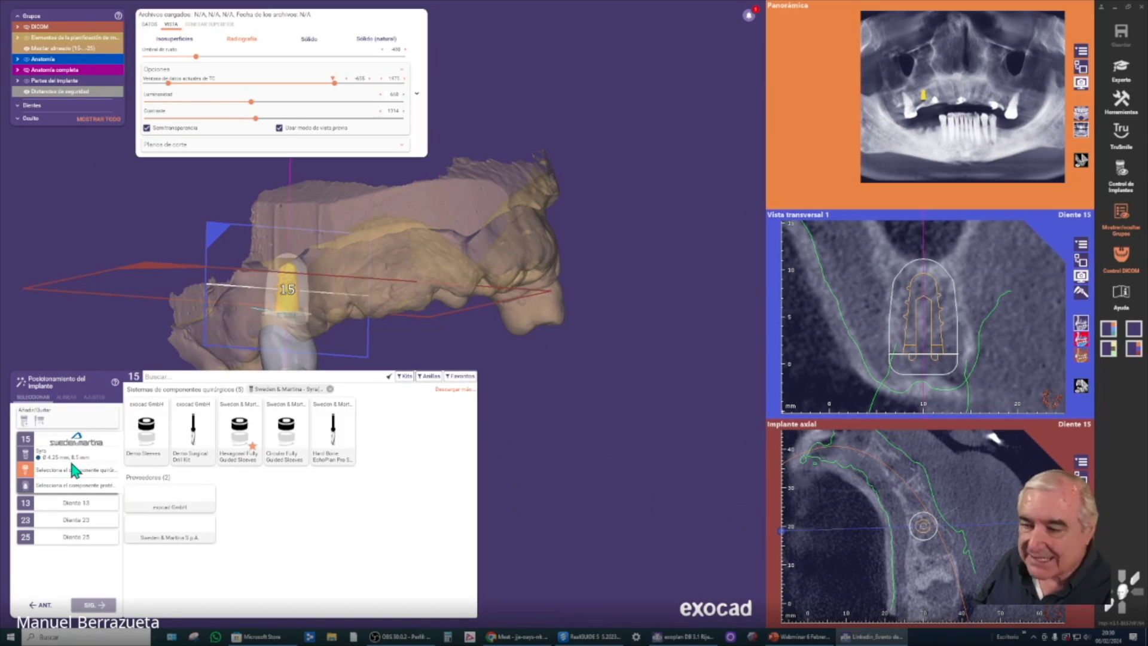
Assign the Sweden & Martina Hexagonal Fully Guided Sleeves to implant 15, keeping the sleeve settings panel clear of the component list.
{"action": "left_click", "coordinate": [242, 442]}
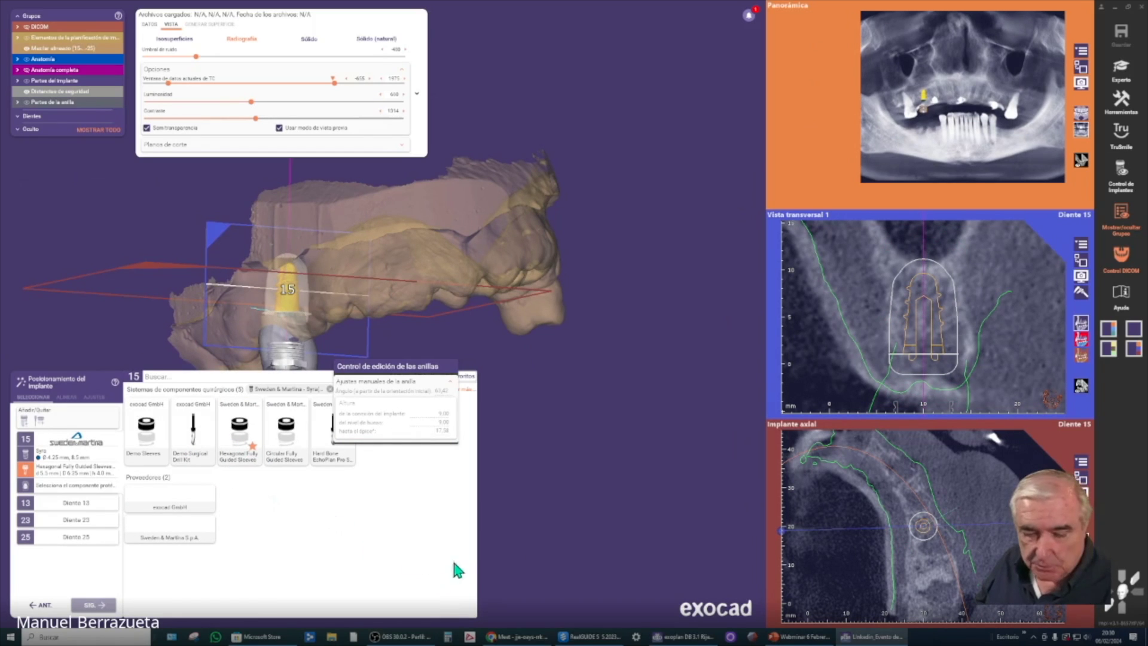
{"action": "left_click", "coordinate": [251, 444]}
{"action": "left_click_drag", "start_coordinate": [373, 366], "coordinate": [568, 360]}
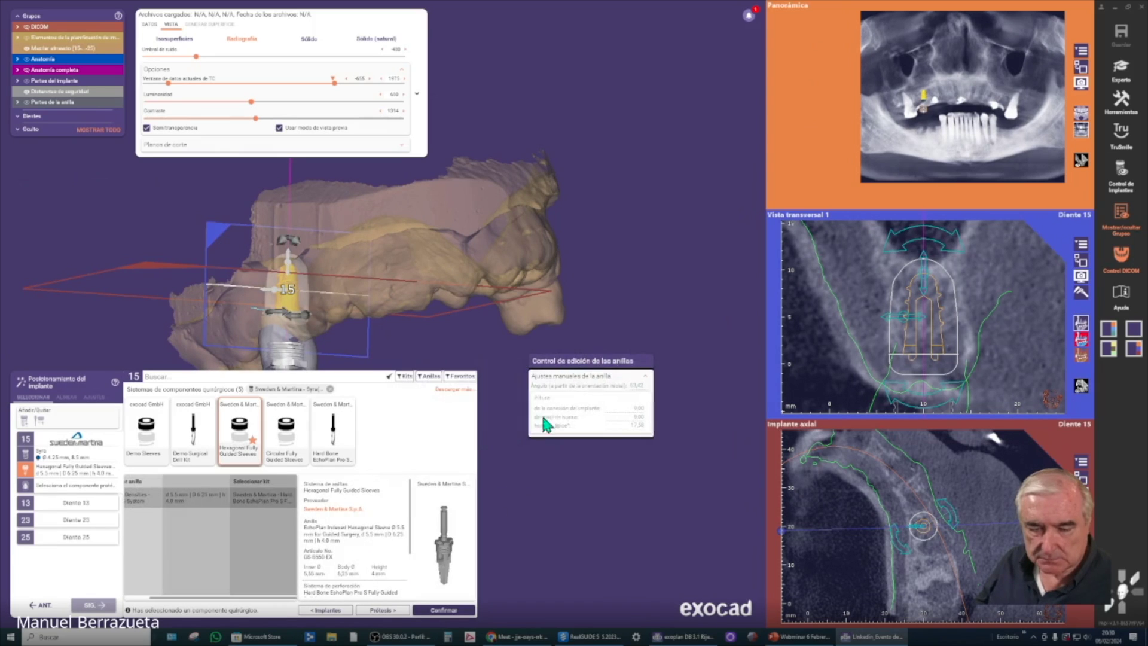
{"action": "left_click", "coordinate": [445, 611]}
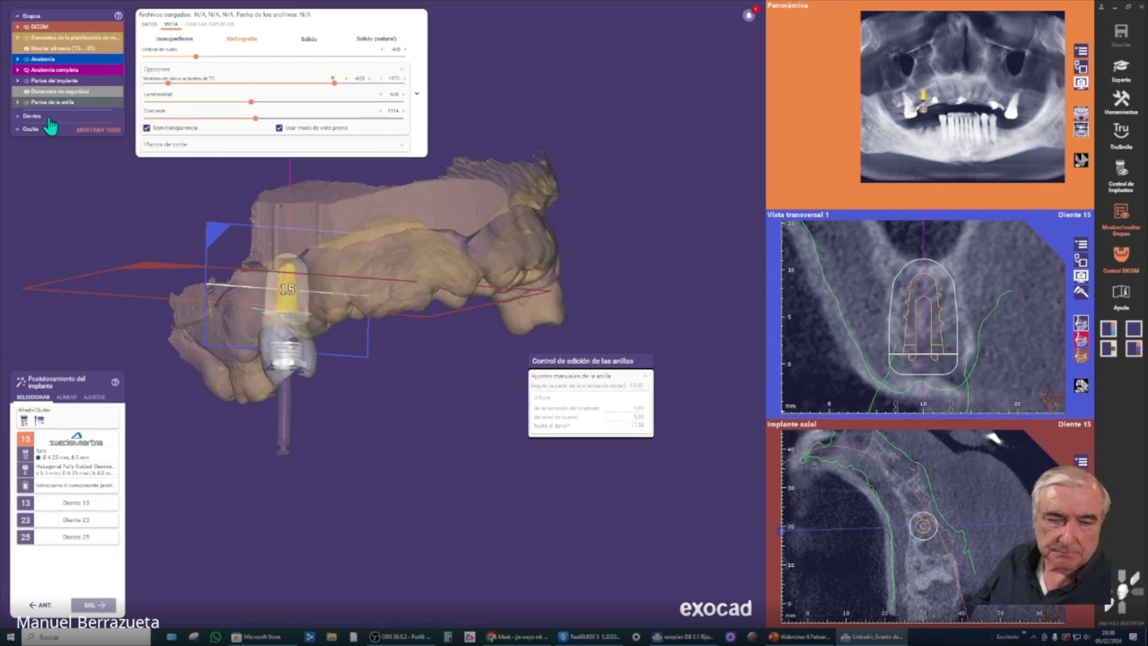
Make the aligned upper jaw scan fully opaque and show the anatomy teeth.
{"action": "left_click_drag", "start_coordinate": [87, 50], "coordinate": [118, 51]}
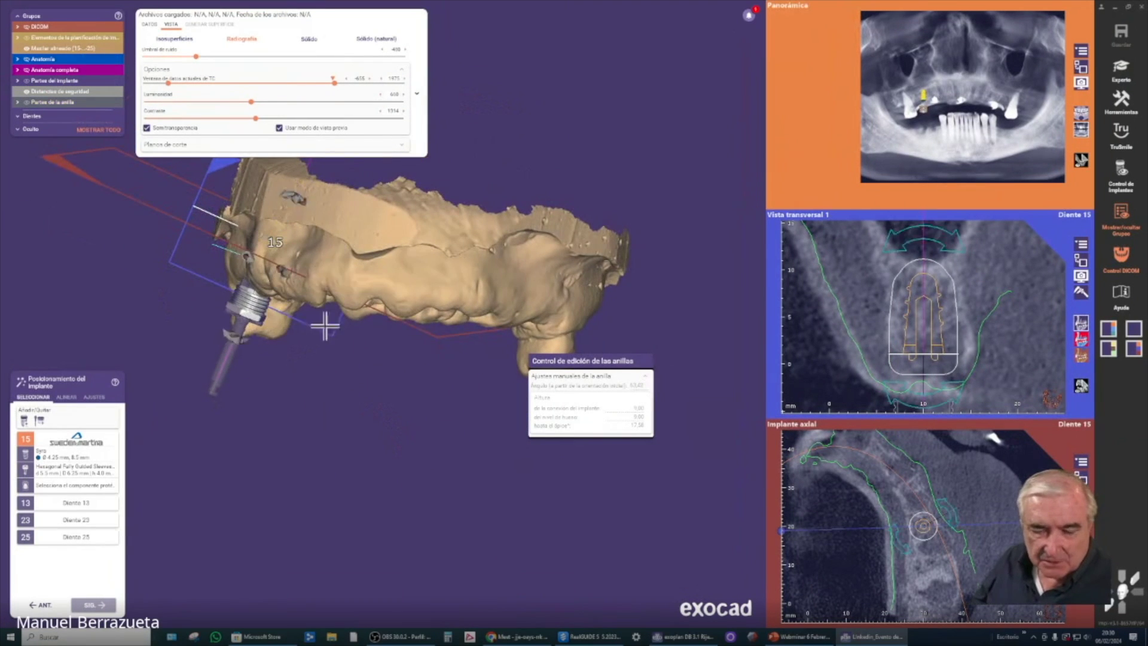
{"action": "left_click", "coordinate": [28, 60]}
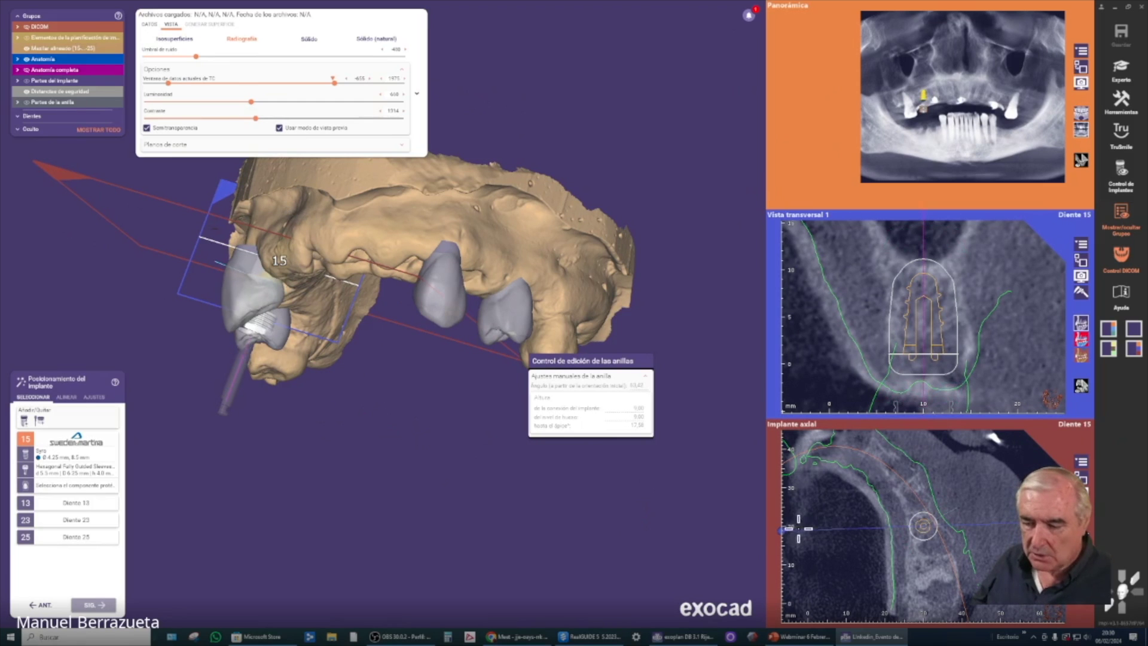
Tilt implant 15 in the cross-section, with a rotation of about -4.0° at its apex, and check its fit from all sides.
{"action": "right_click_drag", "start_coordinate": [880, 376], "coordinate": [975, 310]}
{"action": "left_click_drag", "start_coordinate": [941, 396], "coordinate": [924, 404]}
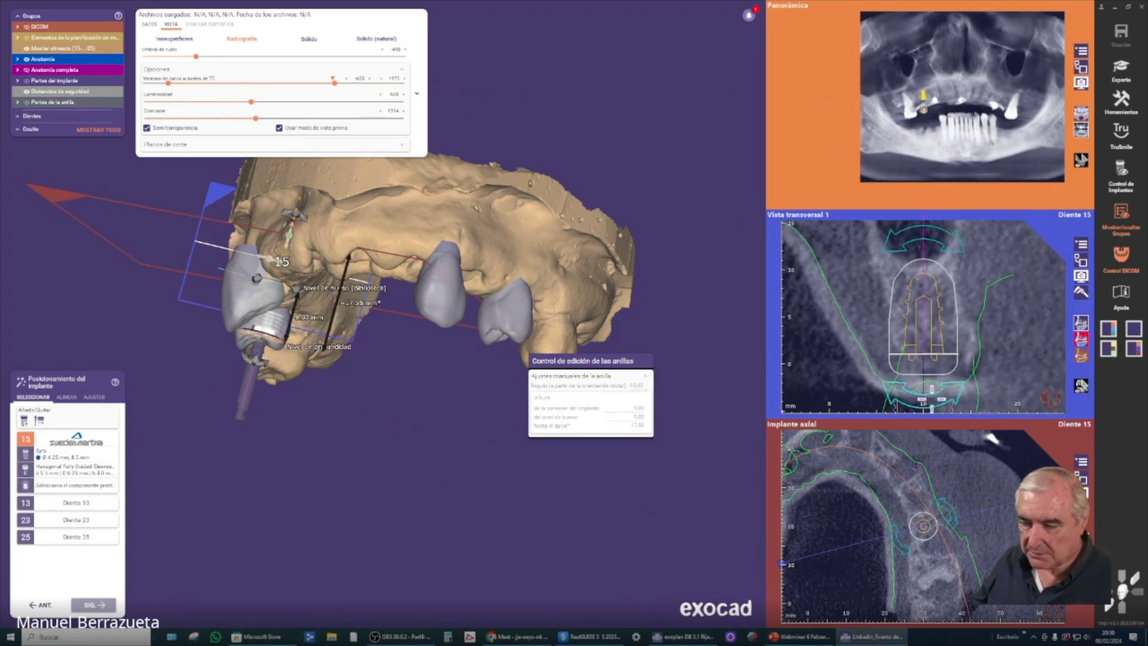
{"action": "left_click_drag", "start_coordinate": [937, 226], "coordinate": [945, 230]}
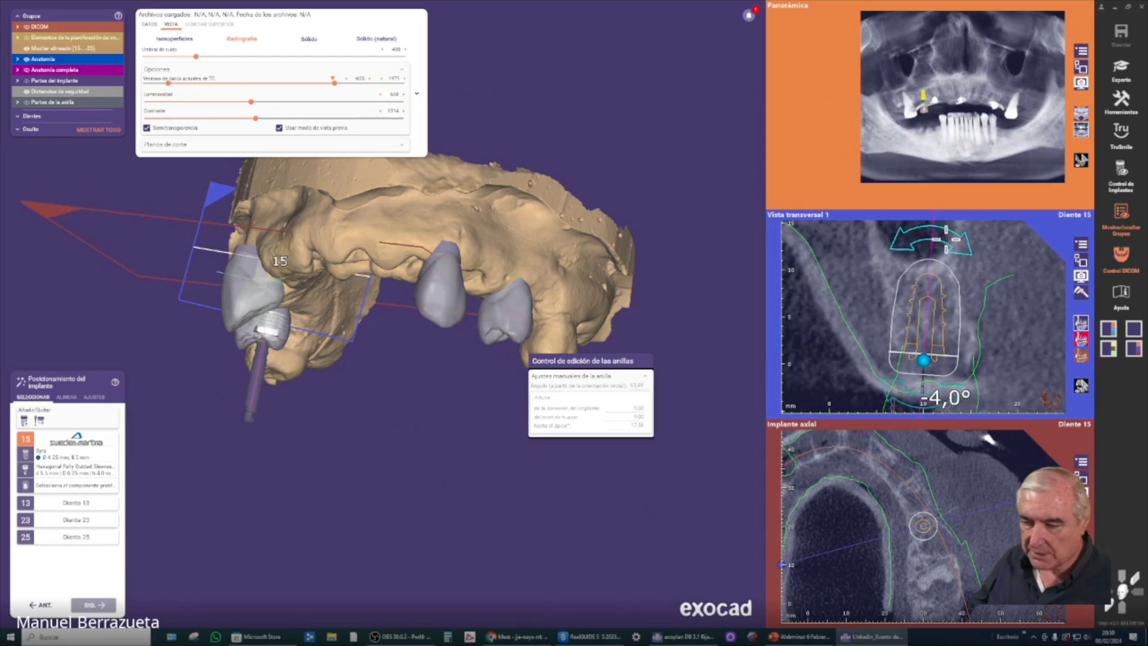
{"action": "right_click_drag", "start_coordinate": [333, 403], "coordinate": [349, 479]}
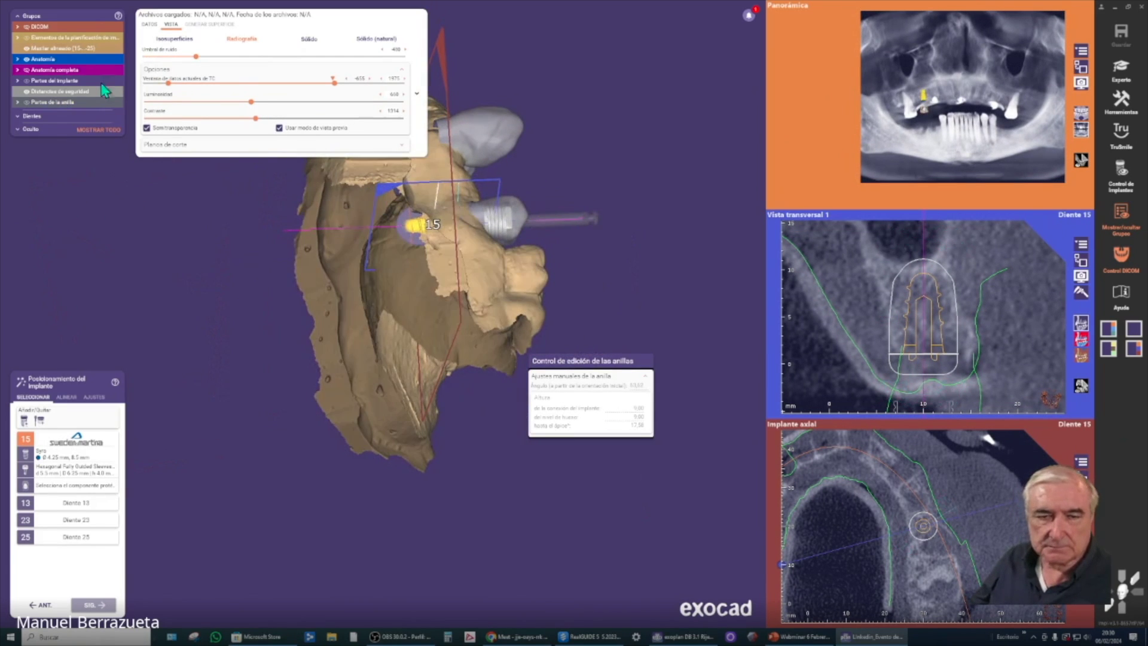
{"action": "right_click_drag", "start_coordinate": [362, 353], "coordinate": [359, 243]}
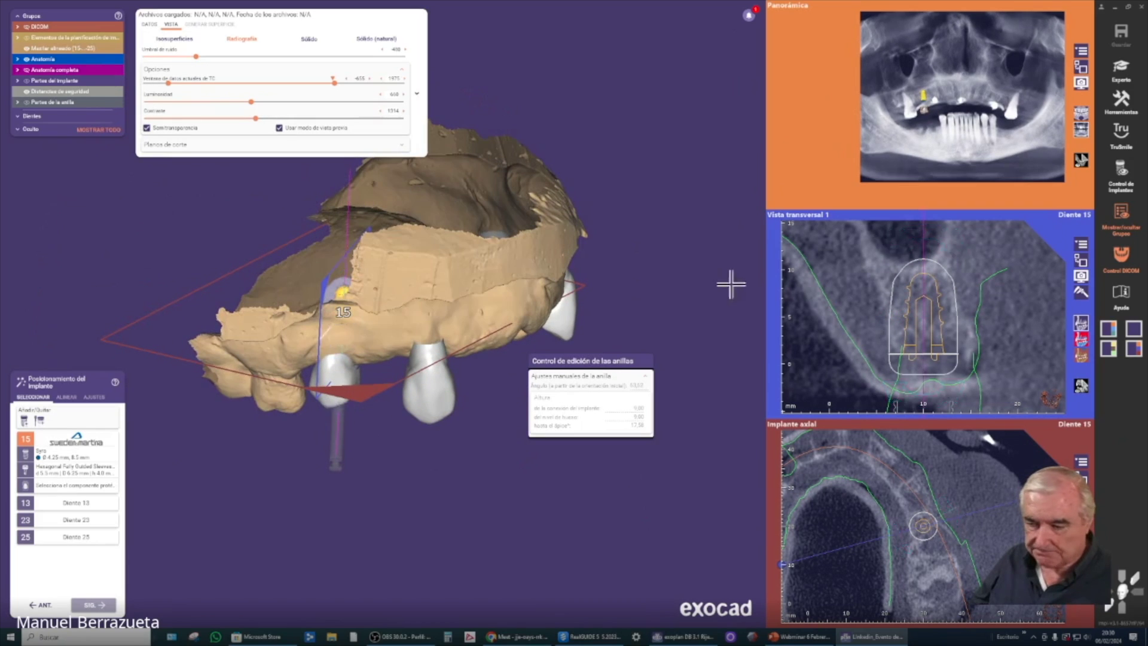
{"action": "scroll", "coordinate": [921, 354], "scroll_direction": "down", "scroll_amount": 5}
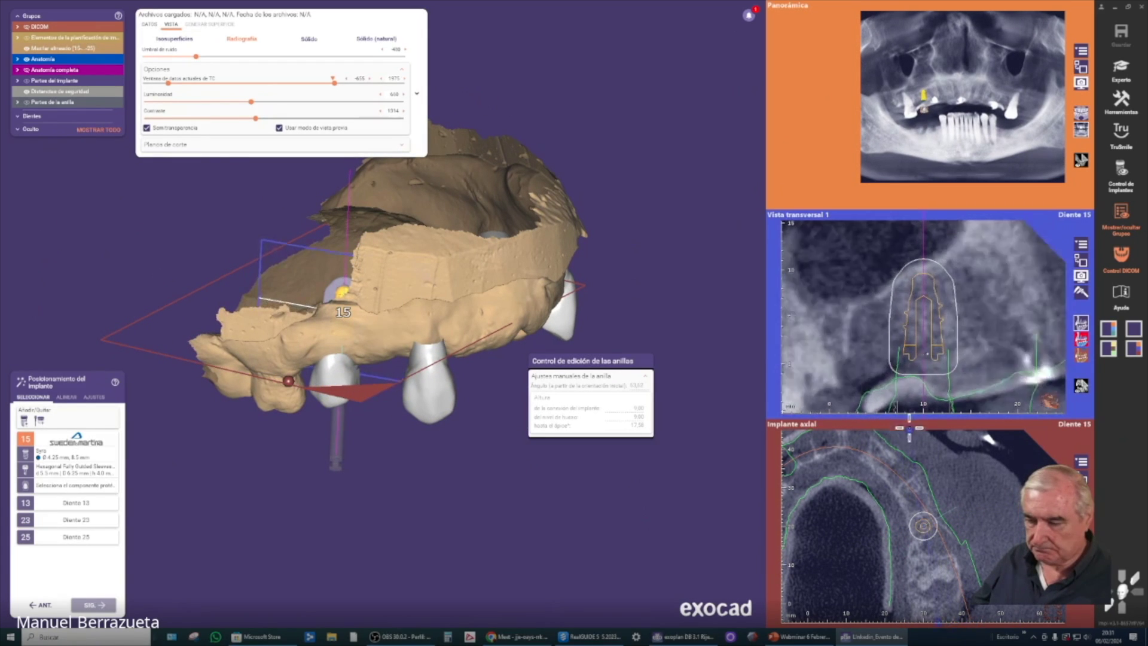
{"action": "left_click_drag", "start_coordinate": [943, 548], "coordinate": [843, 530]}
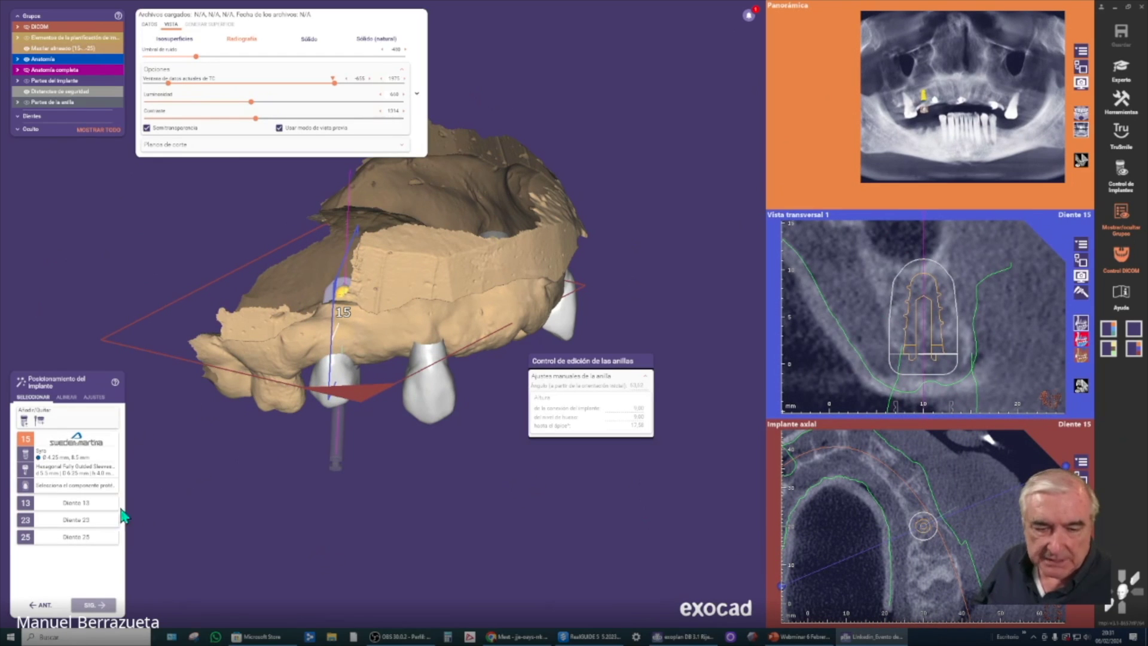
Add a Sweden & Martina implant with the hexagonal guided sleeve for tooth 13 and place it in the ridge above that tooth.
{"action": "left_click", "coordinate": [76, 502]}
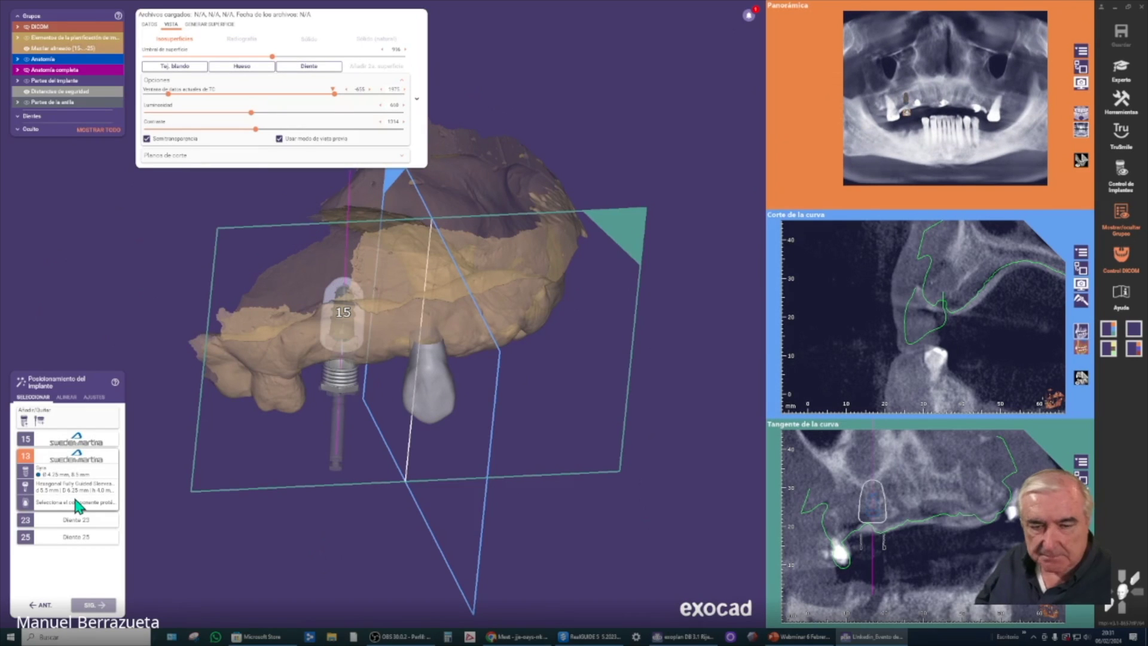
{"action": "left_click", "coordinate": [74, 501]}
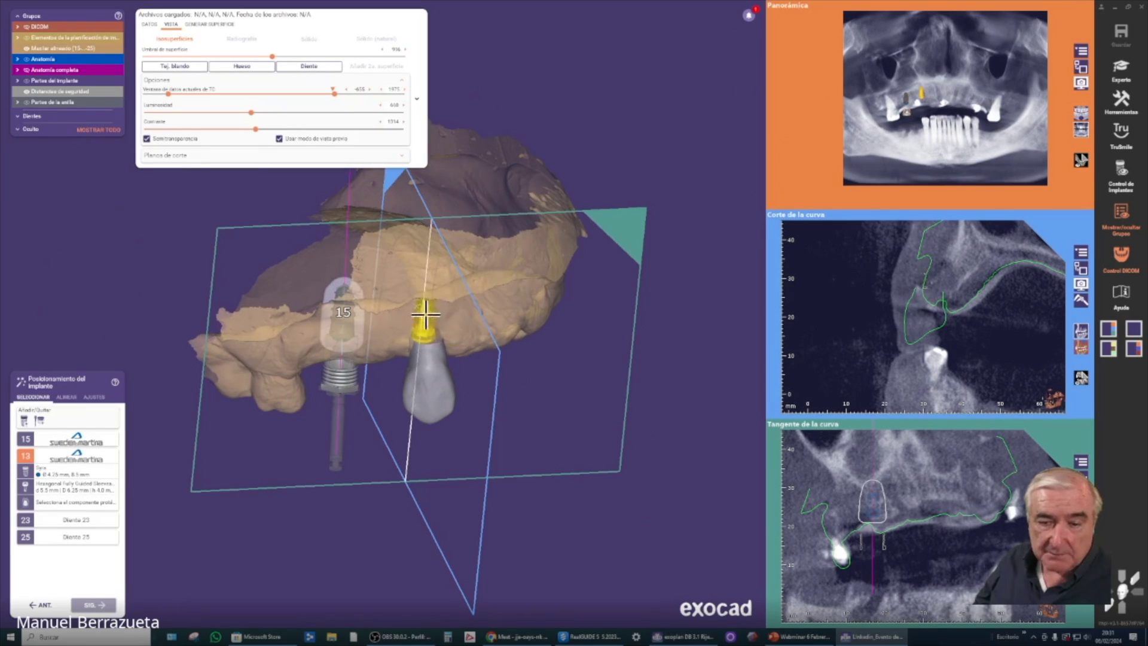
{"action": "left_click", "coordinate": [424, 312]}
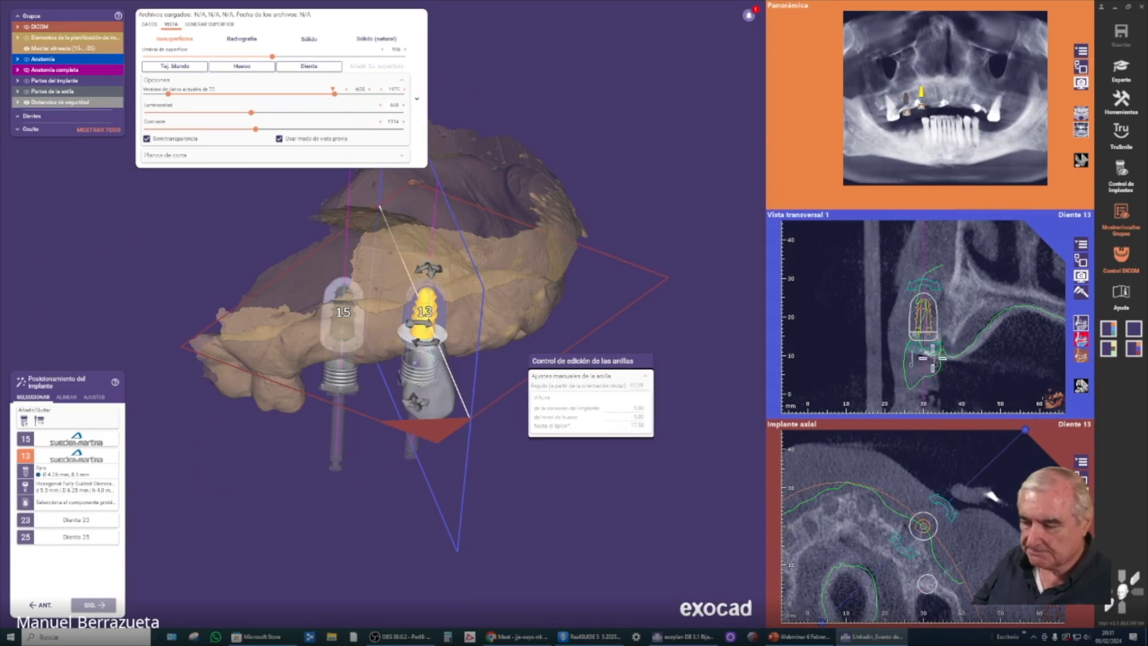
Reposition implant 13 within the bone in the cross-section, lengthen it to 13 mm and align its axis with the ridge.
{"action": "left_click_drag", "start_coordinate": [922, 332], "coordinate": [939, 338]}
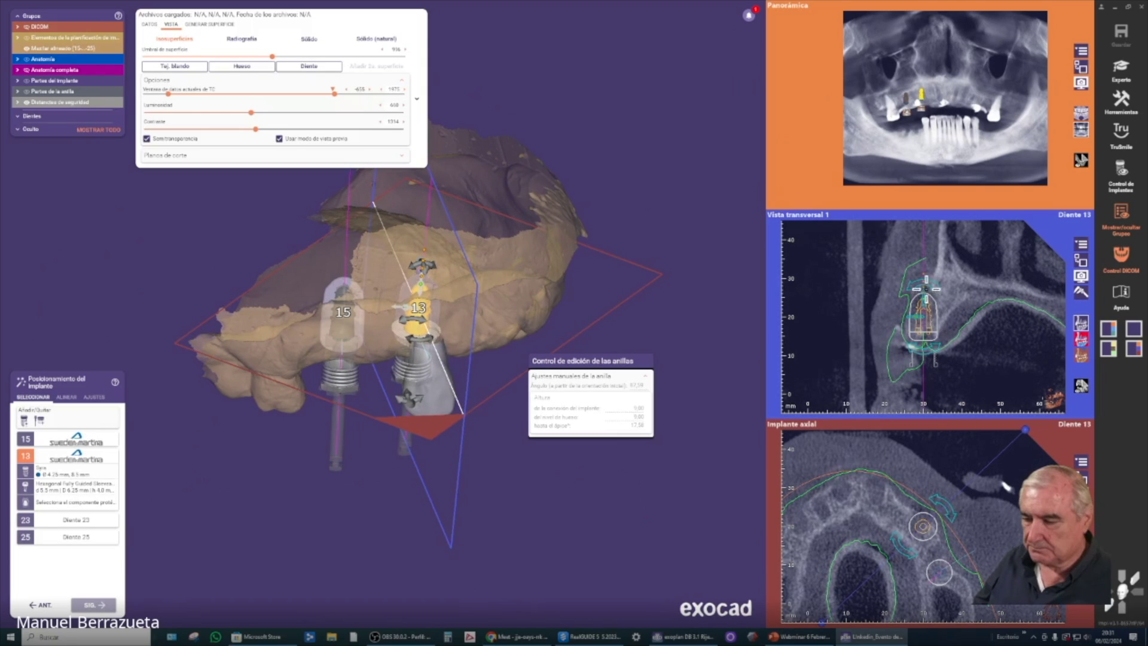
{"action": "mouse_move", "coordinate": [927, 325]}
{"action": "left_mouse_down"}
{"action": "mouse_move", "coordinate": [957, 317]}
{"action": "mouse_move", "coordinate": [925, 316]}
{"action": "left_mouse_up"}
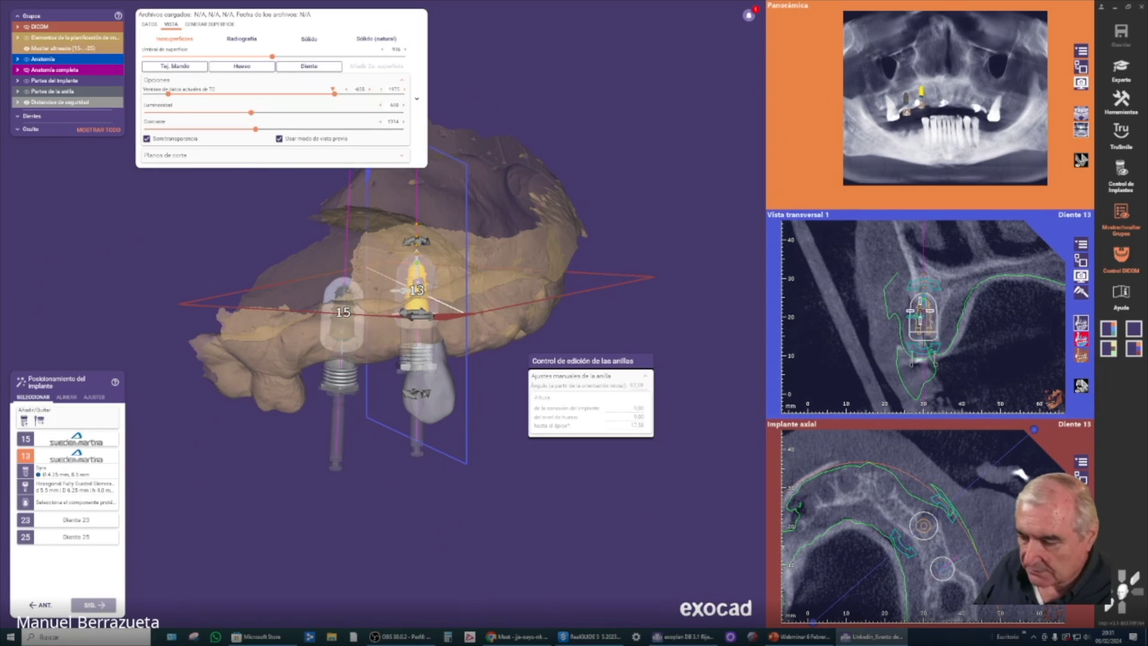
{"action": "scroll", "coordinate": [915, 317], "scroll_direction": "up", "scroll_amount": 3}
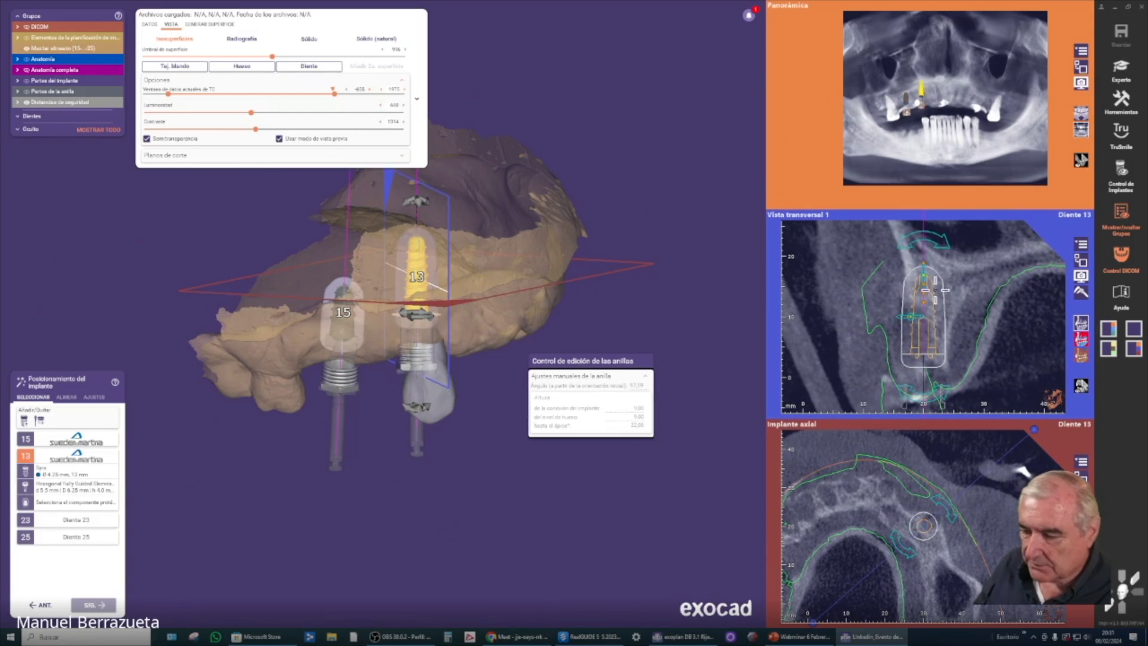
{"action": "left_click_drag", "start_coordinate": [928, 234], "coordinate": [946, 238]}
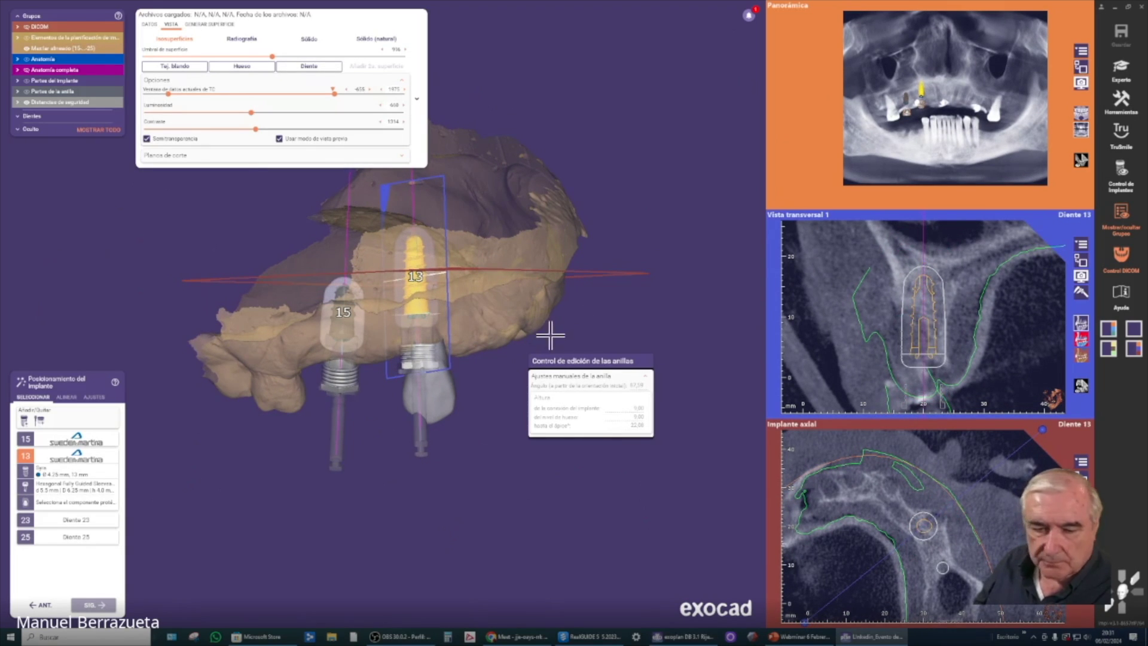
Make the aligned upper jaw scan opaque to view the sleeves of 15 and 13, and collapse the DICOM display options.
{"action": "mouse_move", "coordinate": [363, 270]}
{"action": "left_click", "coordinate": [123, 49]}
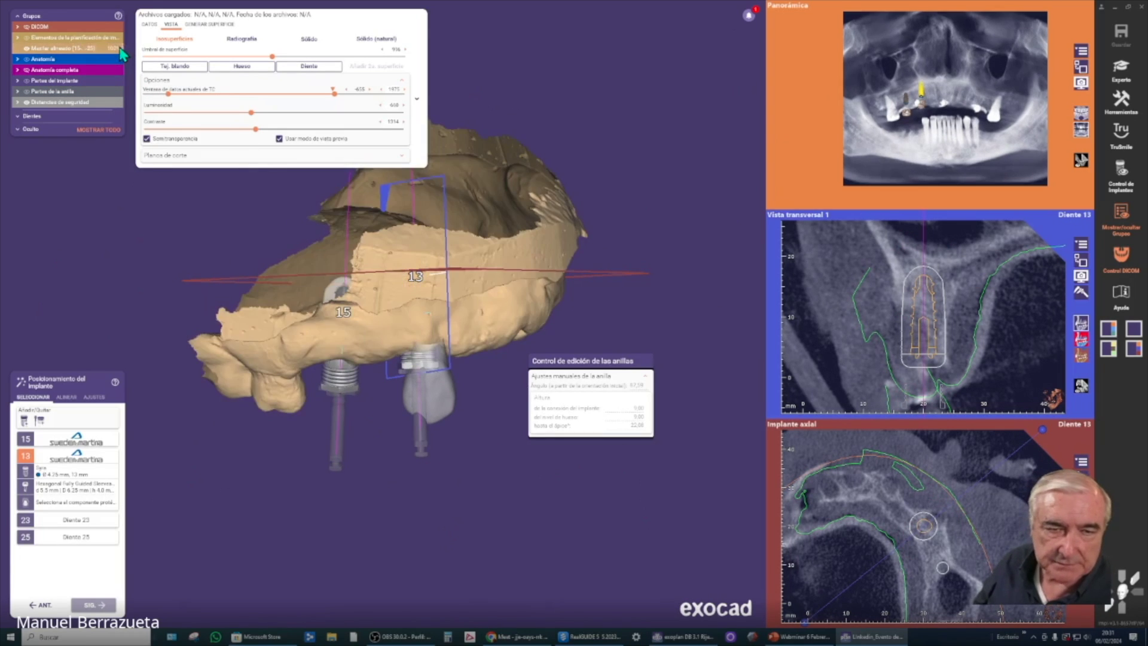
{"action": "right_click_drag", "start_coordinate": [547, 335], "coordinate": [332, 331]}
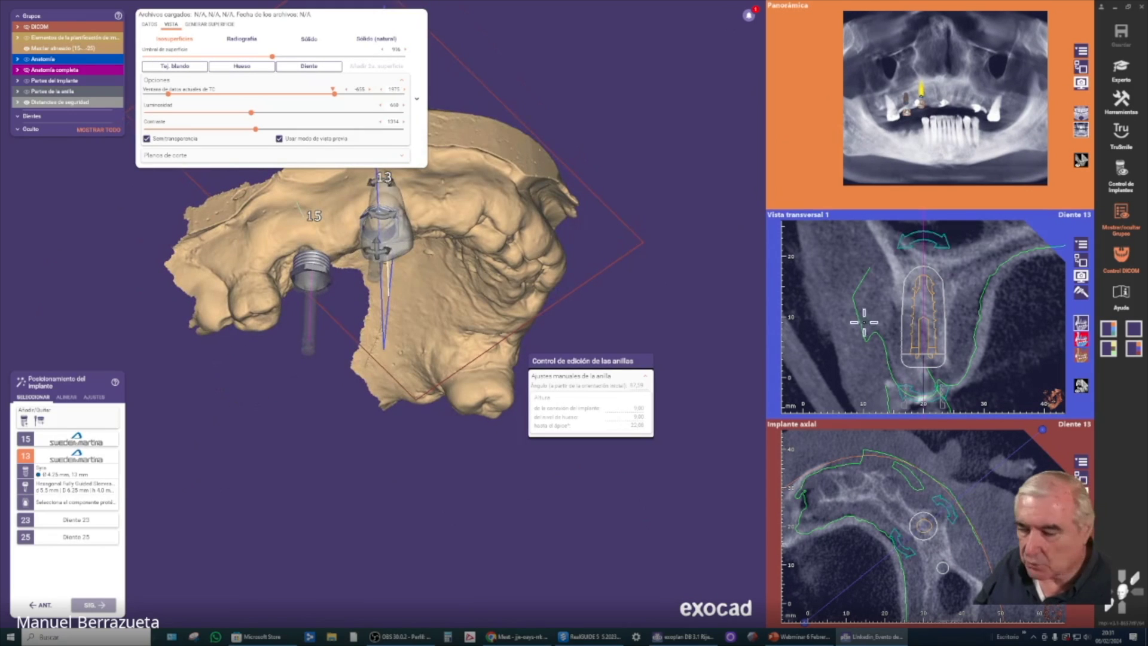
{"action": "left_click", "coordinate": [1082, 249]}
{"action": "left_click", "coordinate": [1050, 295]}
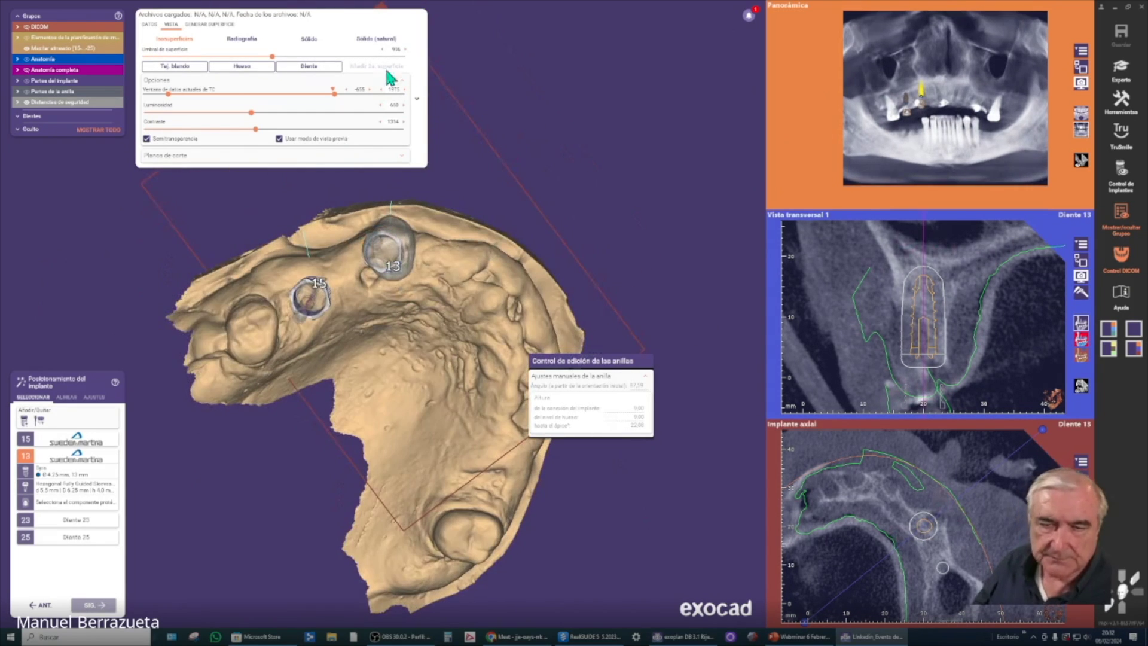
{"action": "left_click", "coordinate": [420, 100]}
{"action": "right_click_drag", "start_coordinate": [465, 422], "coordinate": [521, 351]}
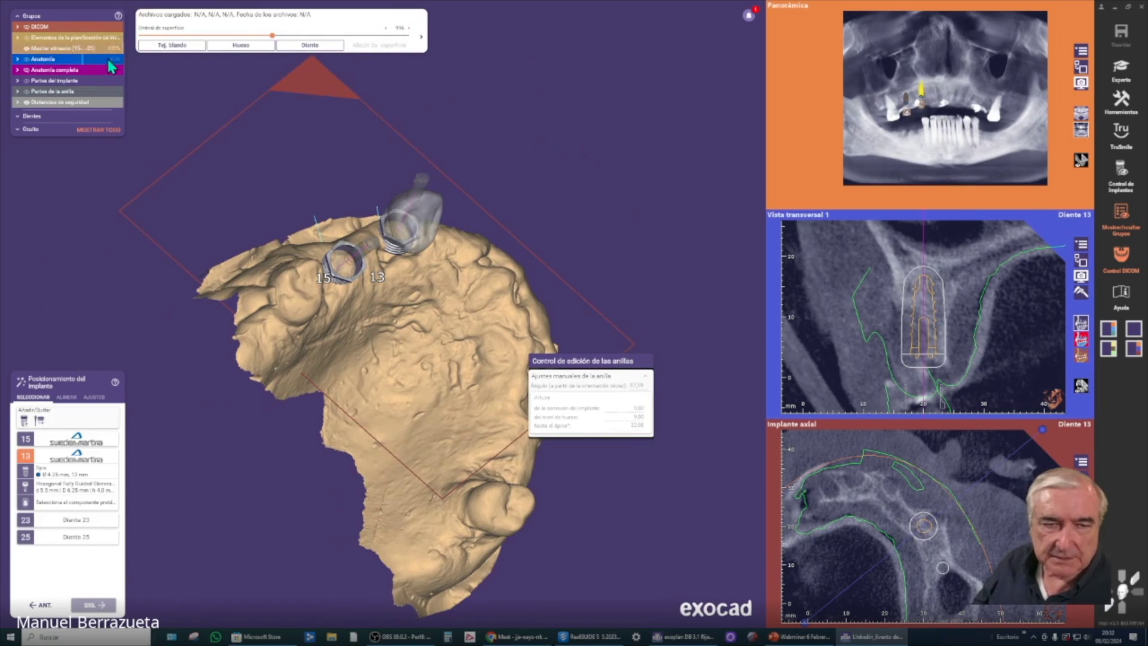
Make the anatomy teeth opaque and show the yellow channels of implants 15 and 13 to compare their exits.
{"action": "left_click", "coordinate": [119, 61]}
{"action": "right_click_drag", "start_coordinate": [279, 157], "coordinate": [284, 169]}
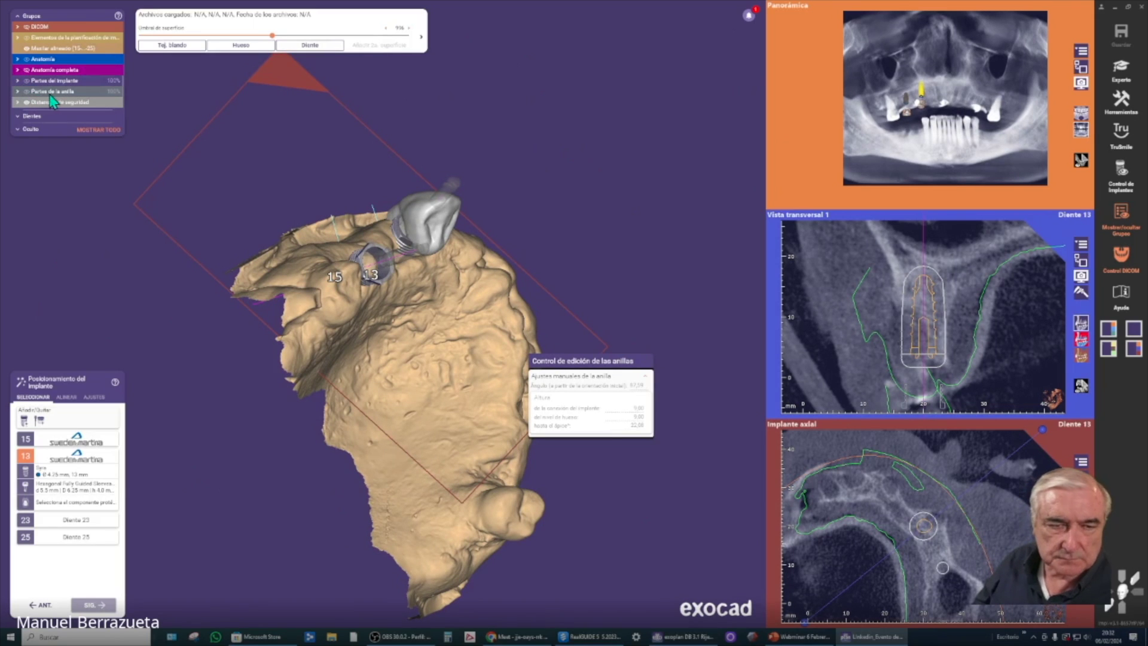
{"action": "left_click", "coordinate": [19, 81]}
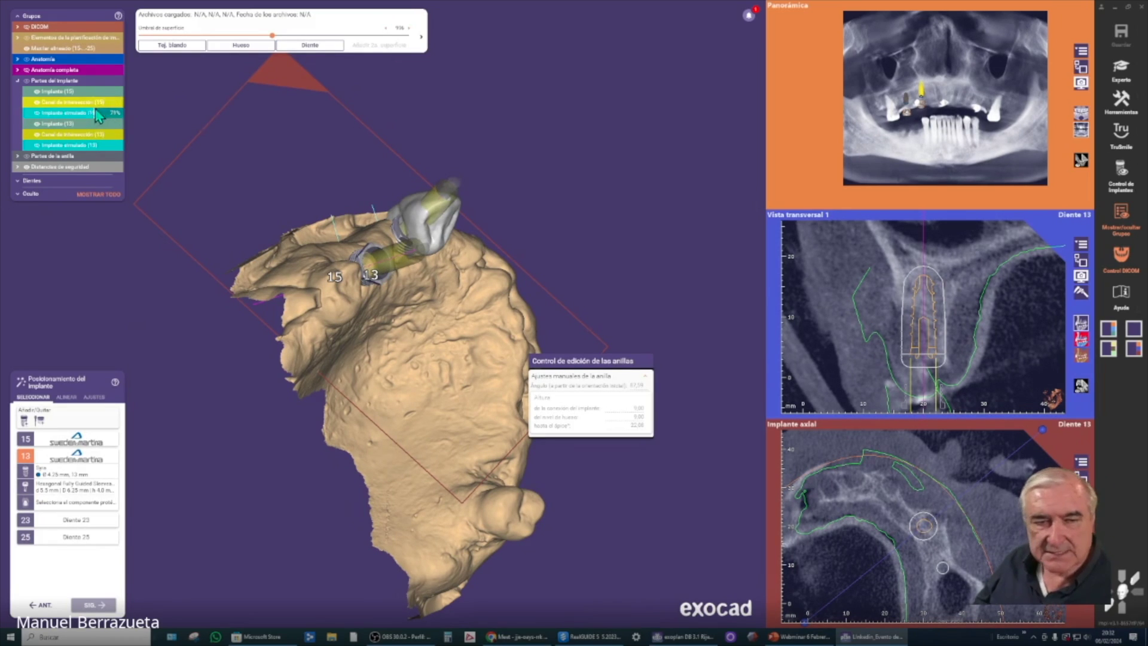
{"action": "right_click_drag", "start_coordinate": [275, 180], "coordinate": [332, 192]}
{"action": "right_click_drag", "start_coordinate": [680, 321], "coordinate": [681, 323]}
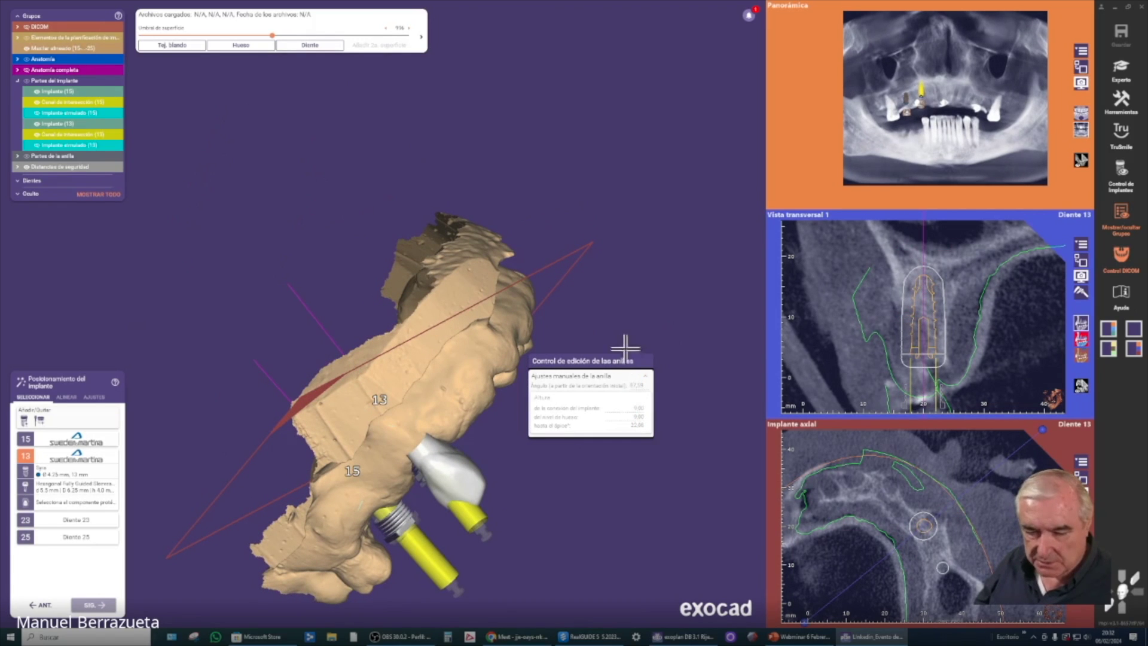
{"action": "right_click_drag", "start_coordinate": [616, 584], "coordinate": [612, 565]}
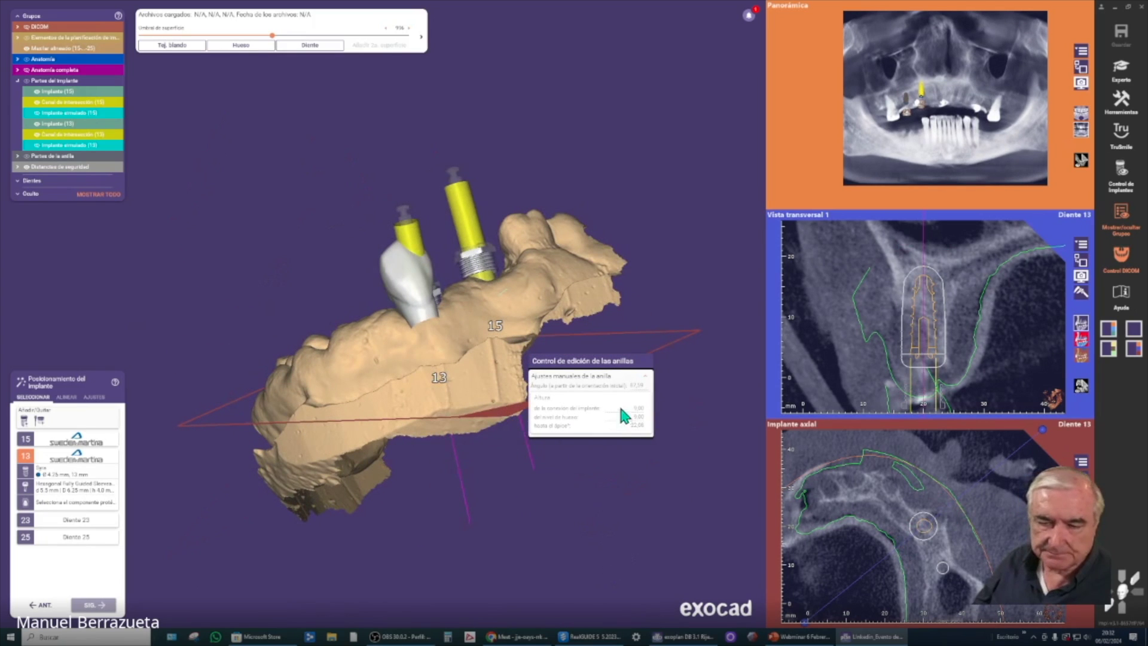
{"action": "left_click_drag", "start_coordinate": [629, 366], "coordinate": [680, 538]}
{"action": "right_click_drag", "start_coordinate": [607, 553], "coordinate": [528, 363]}
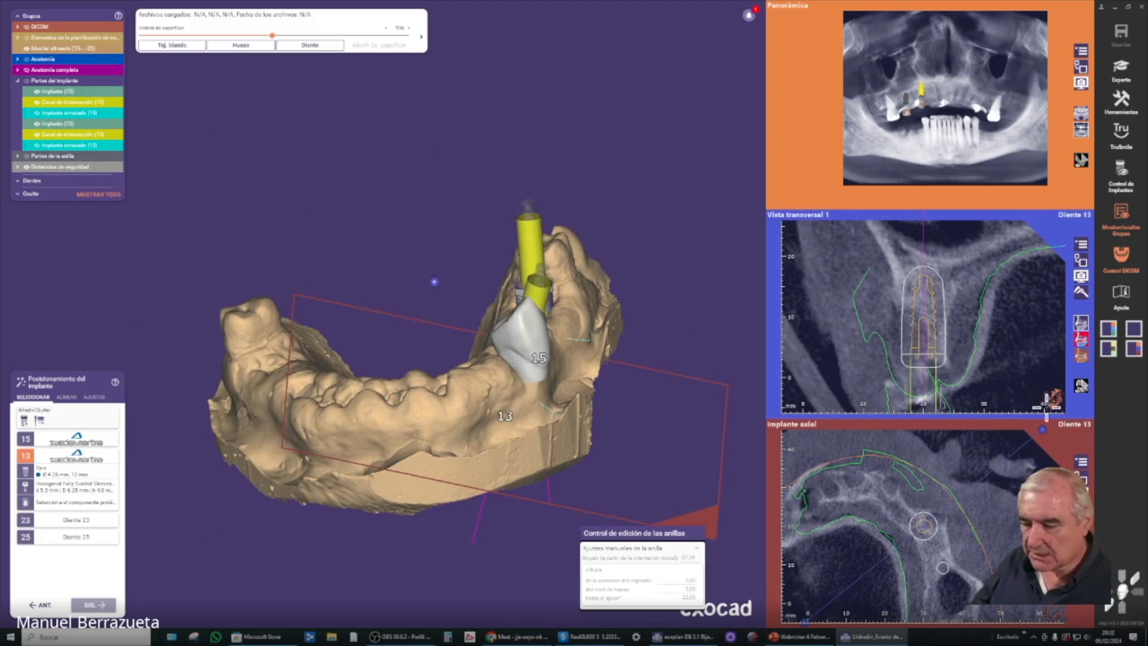
Fine-tune the tilt of implant 13 in the cross-section at both its apex and its platform end.
{"action": "mouse_move", "coordinate": [924, 273]}
{"action": "mouse_move", "coordinate": [927, 236]}
{"action": "left_mouse_down"}
{"action": "mouse_move", "coordinate": [911, 234]}
{"action": "mouse_move", "coordinate": [923, 236]}
{"action": "left_mouse_up"}
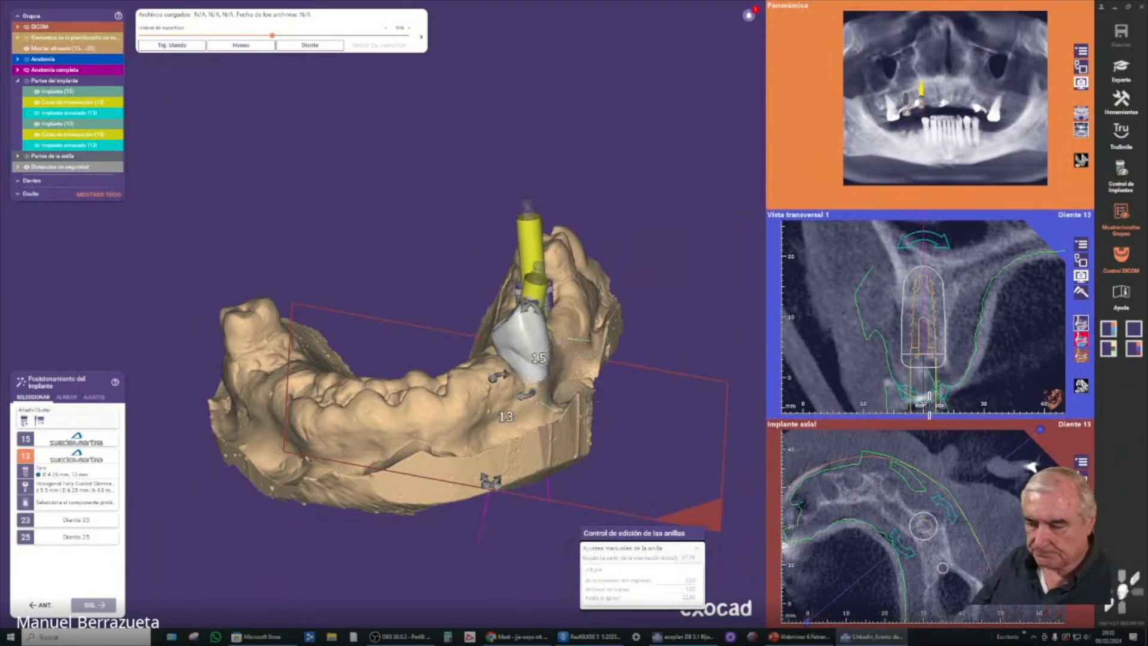
{"action": "left_click_drag", "start_coordinate": [929, 396], "coordinate": [938, 400]}
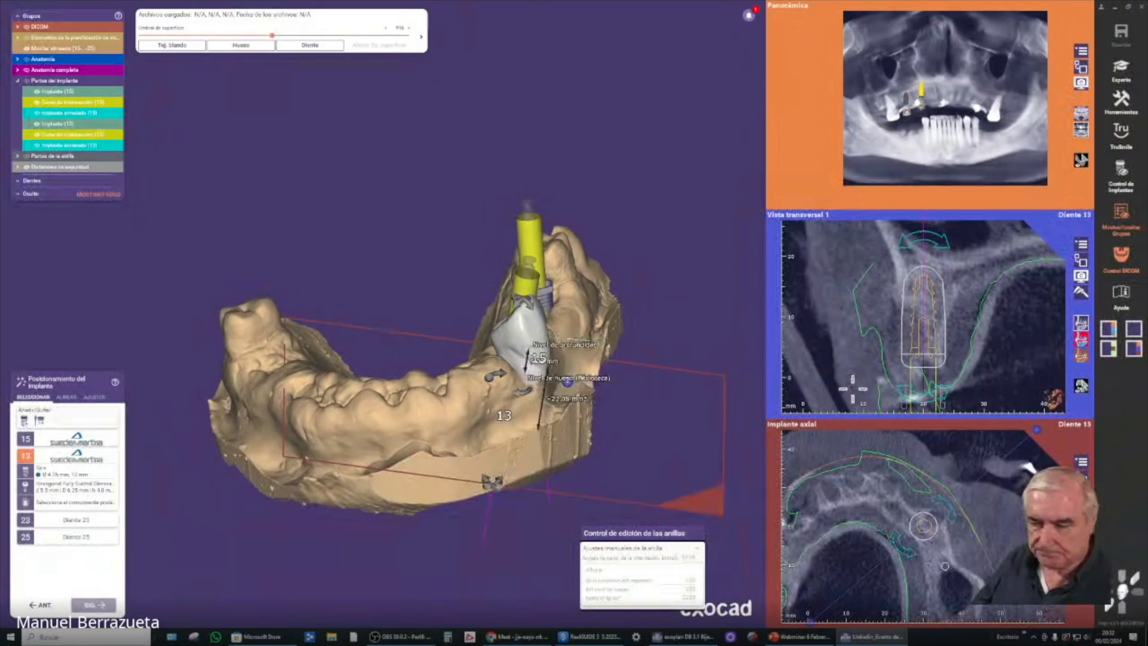
Turn the section to show implants 13 and 15 together, and adjust implant 13's tilt to better parallel implant 15's channel.
{"action": "left_click_drag", "start_coordinate": [1068, 433], "coordinate": [851, 379]}
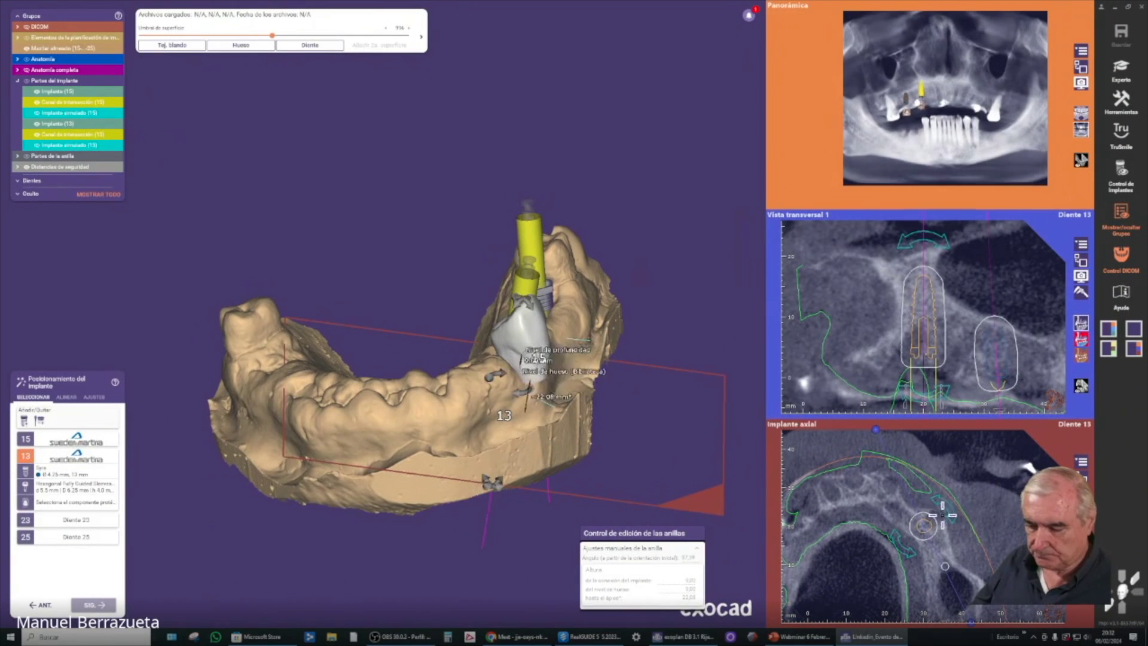
{"action": "right_click_drag", "start_coordinate": [662, 384], "coordinate": [664, 393]}
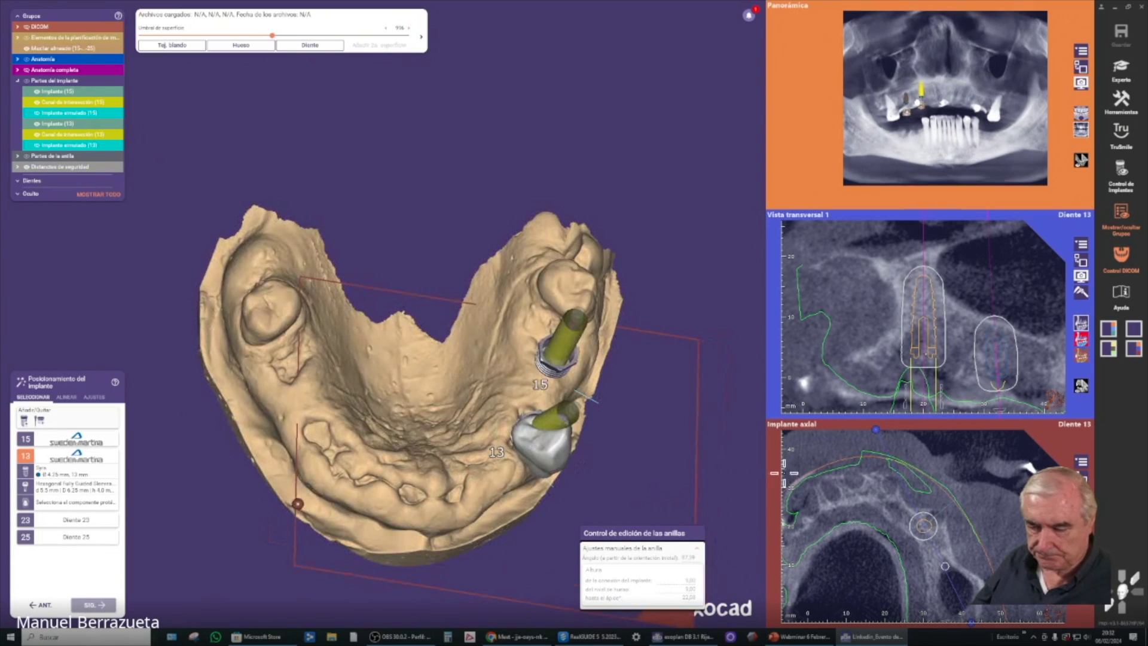
{"action": "mouse_move", "coordinate": [544, 443]}
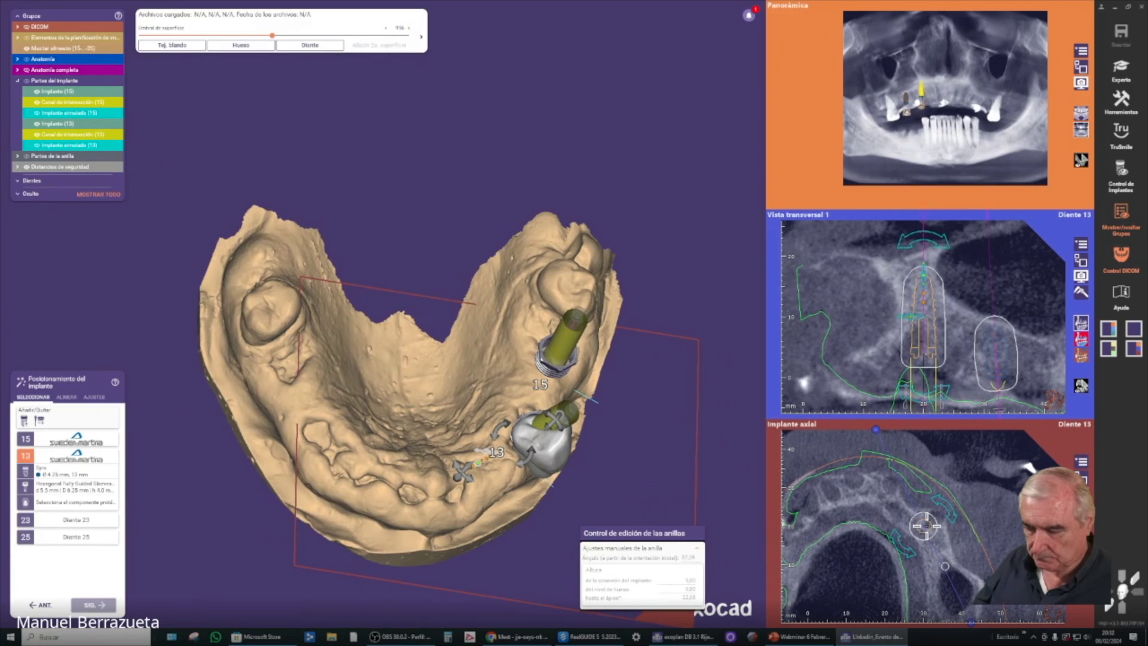
{"action": "left_click_drag", "start_coordinate": [557, 420], "coordinate": [554, 415]}
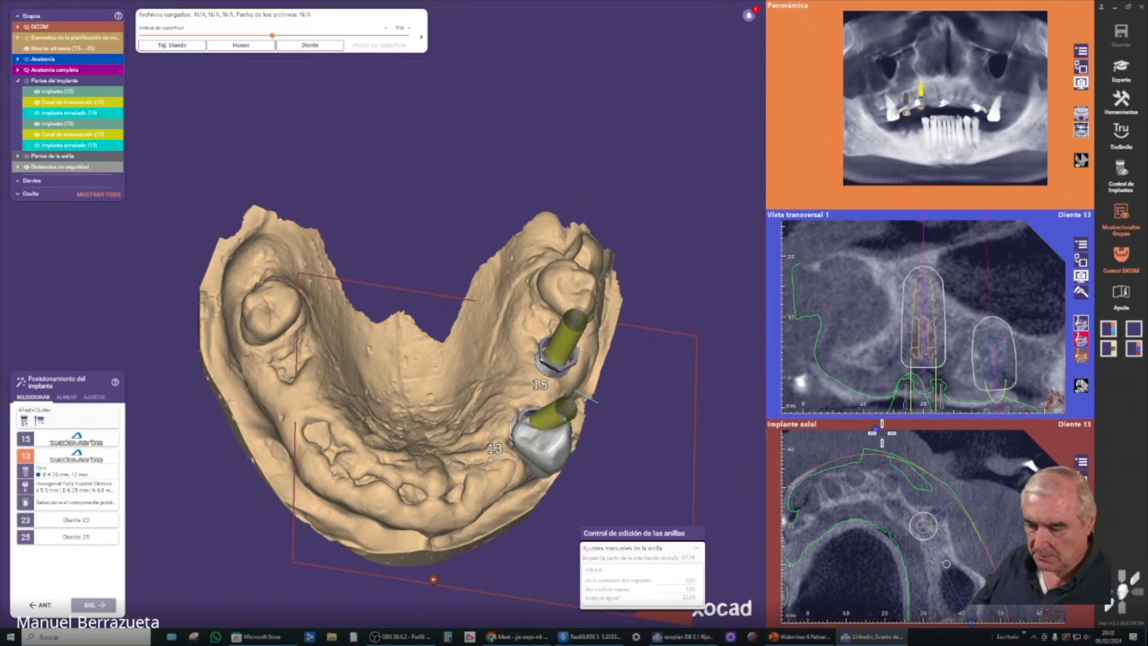
{"action": "left_click_drag", "start_coordinate": [875, 427], "coordinate": [984, 474]}
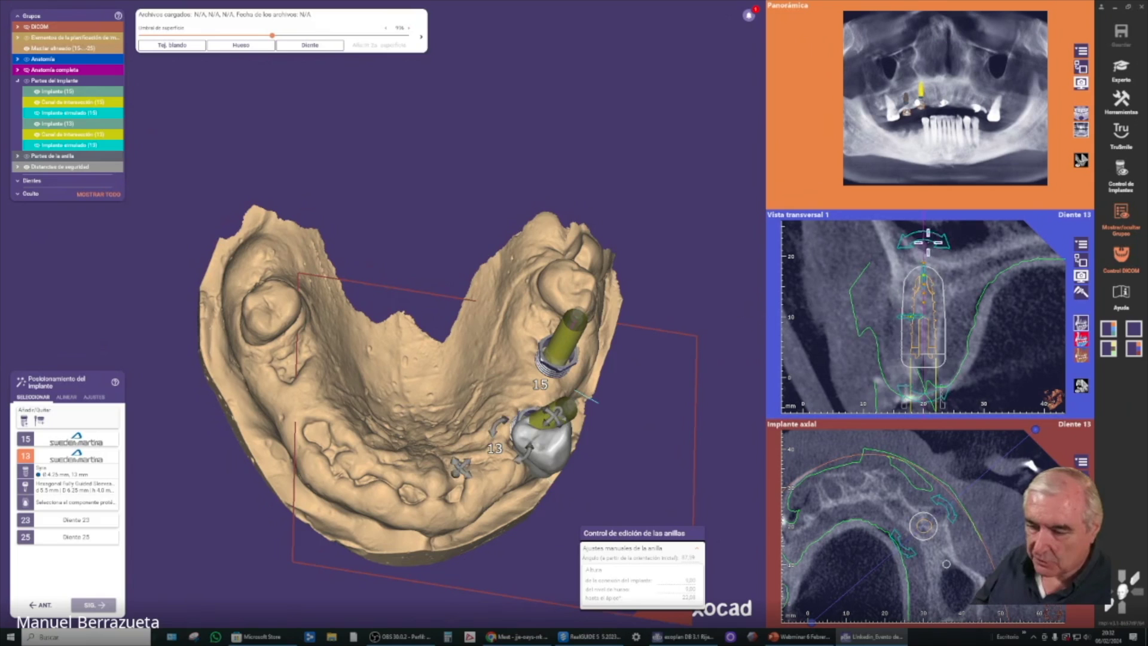
{"action": "right_click_drag", "start_coordinate": [578, 471], "coordinate": [605, 447]}
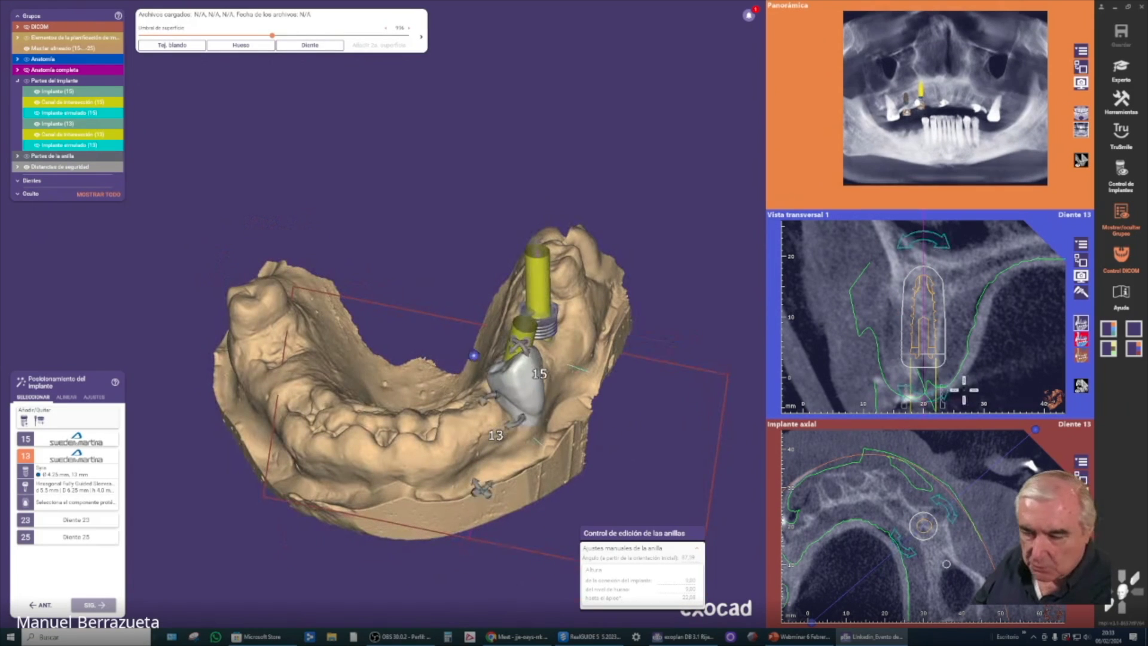
Fine-tune implant 13's position and its tilt at the apex and platform ends in the section views, checking the 3D model.
{"action": "left_click_drag", "start_coordinate": [923, 526], "coordinate": [923, 525]}
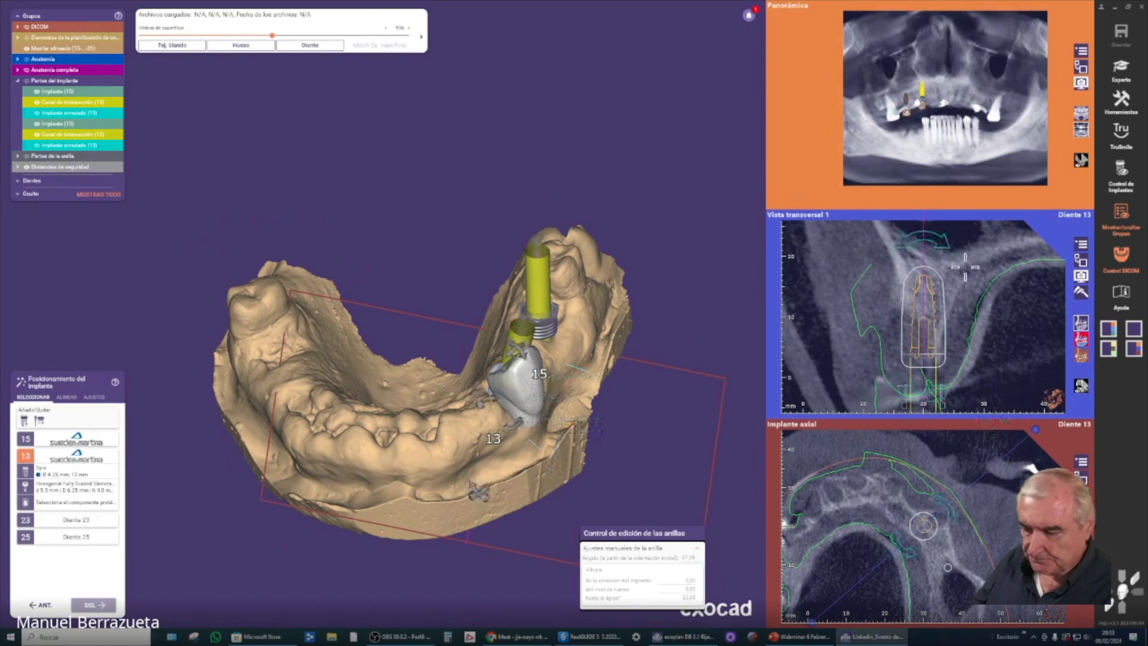
{"action": "left_click_drag", "start_coordinate": [922, 233], "coordinate": [914, 232]}
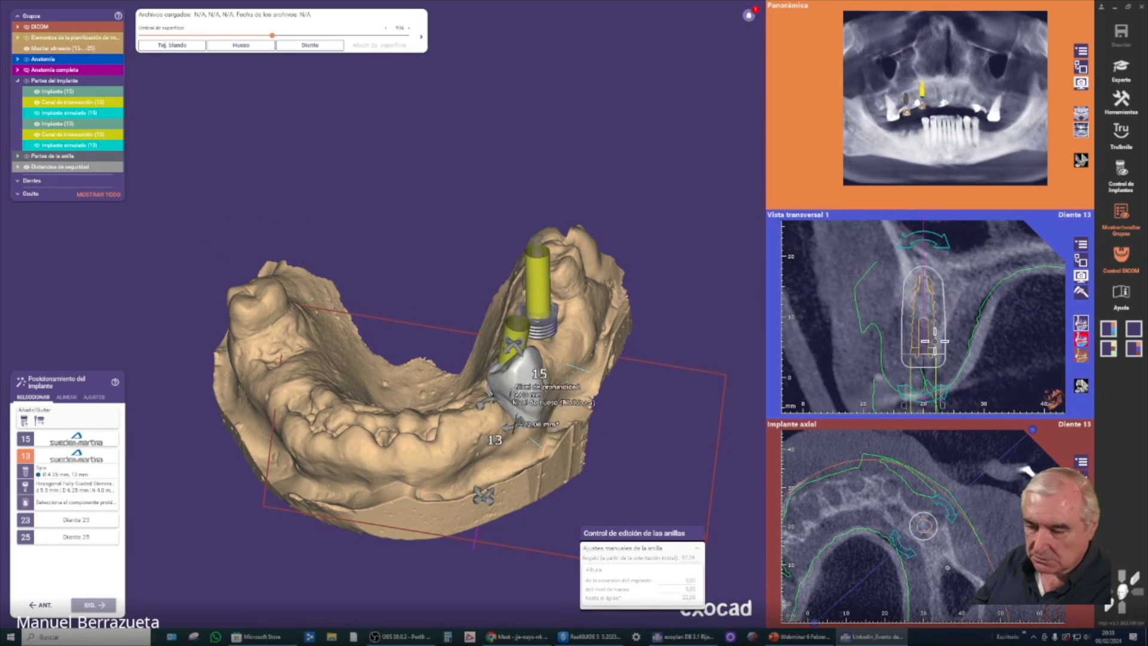
{"action": "left_click_drag", "start_coordinate": [928, 400], "coordinate": [928, 400]}
{"action": "left_click_drag", "start_coordinate": [918, 238], "coordinate": [915, 237]}
{"action": "right_click_drag", "start_coordinate": [519, 321], "coordinate": [511, 311]}
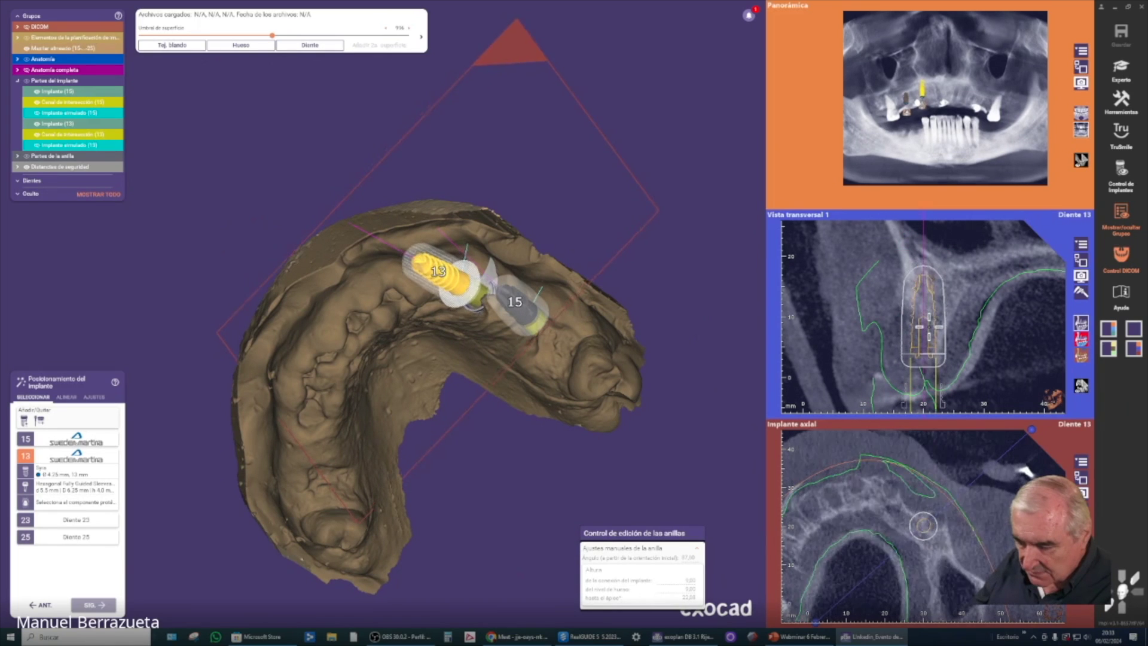
{"action": "left_click_drag", "start_coordinate": [928, 329], "coordinate": [929, 327]}
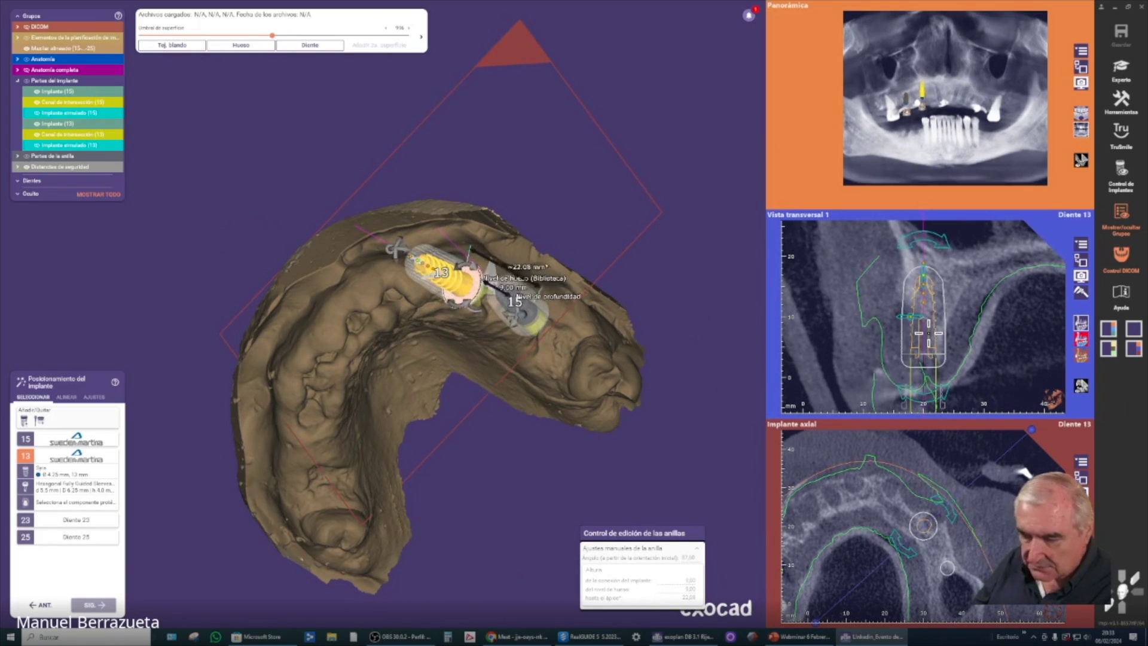
{"action": "right_click_drag", "start_coordinate": [634, 328], "coordinate": [634, 333]}
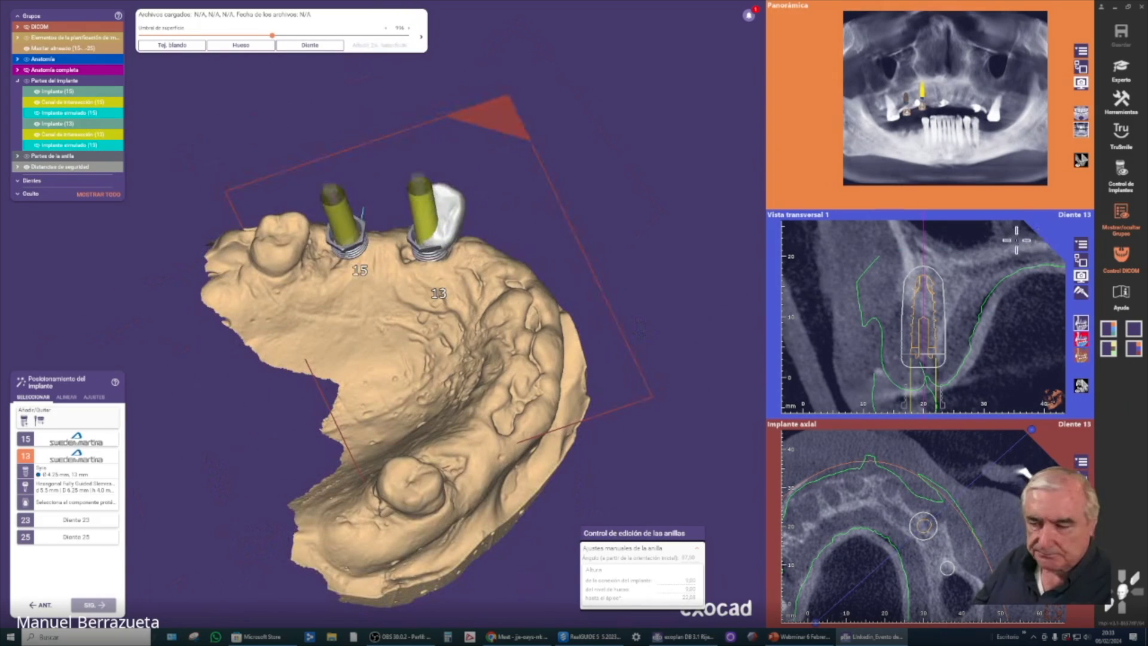
Turn the section to show implants 13 and 15 together, and tilt implant 13 about 3° toward implant 15's axis.
{"action": "right_click_drag", "start_coordinate": [1014, 353], "coordinate": [1012, 353]}
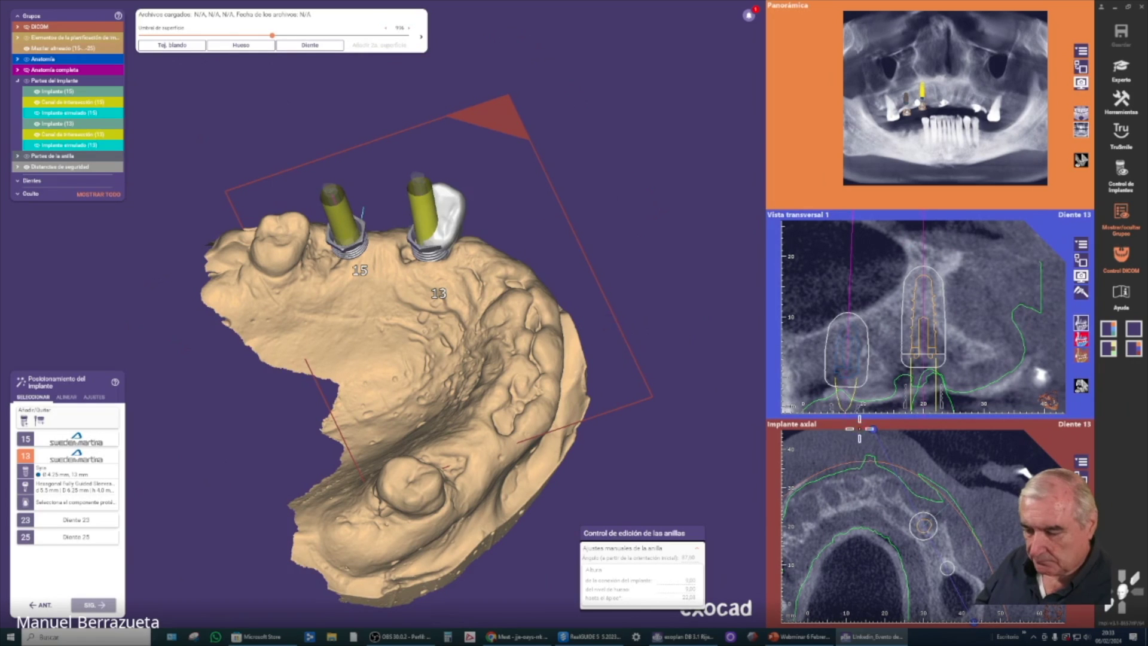
{"action": "left_click_drag", "start_coordinate": [874, 429], "coordinate": [865, 429]}
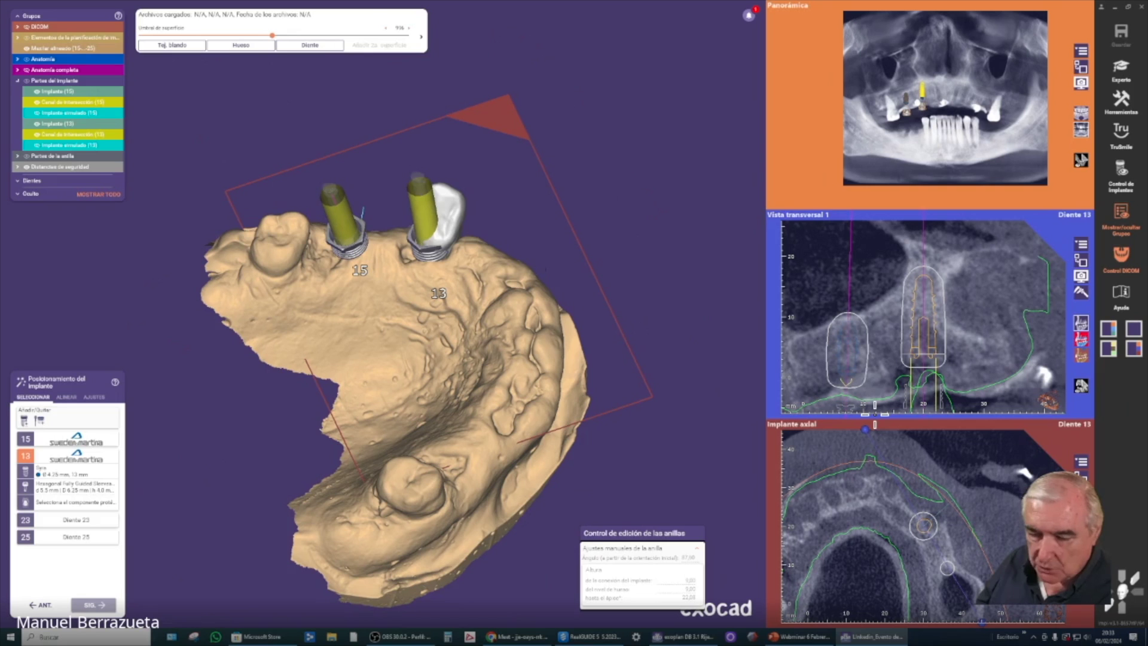
{"action": "mouse_move", "coordinate": [928, 268]}
{"action": "left_click_drag", "start_coordinate": [924, 238], "coordinate": [911, 238]}
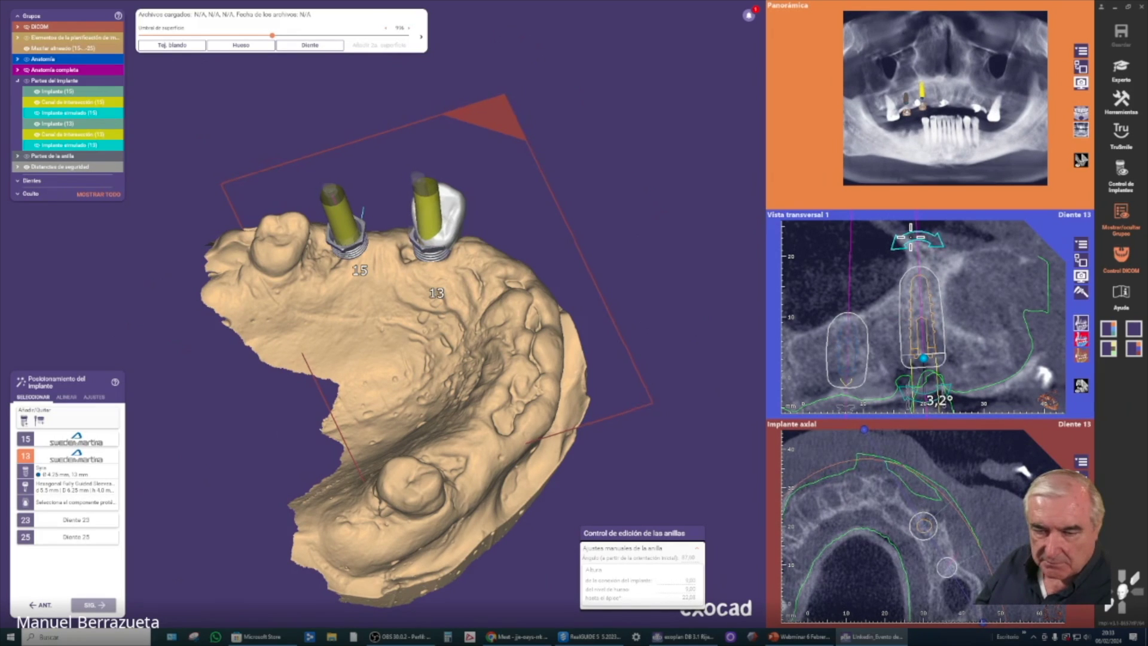
{"action": "right_click_drag", "start_coordinate": [649, 254], "coordinate": [648, 258]}
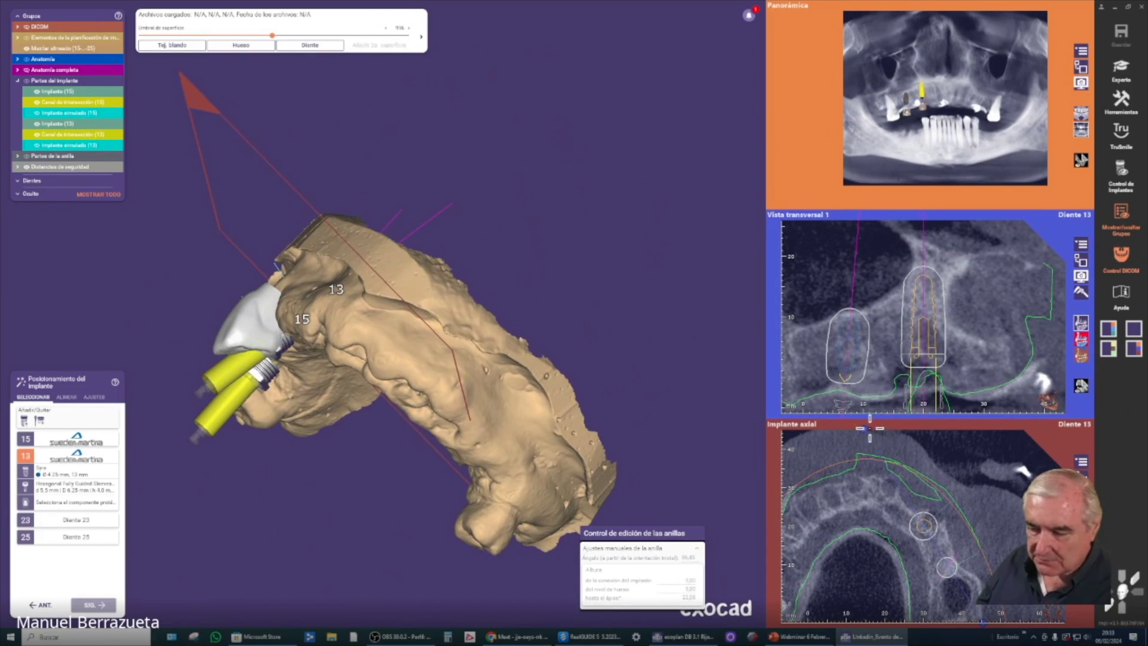
Turn the section across the ridge at implant 13 and tilt the implant about 2° at its apex.
{"action": "left_click_drag", "start_coordinate": [864, 429], "coordinate": [1000, 441]}
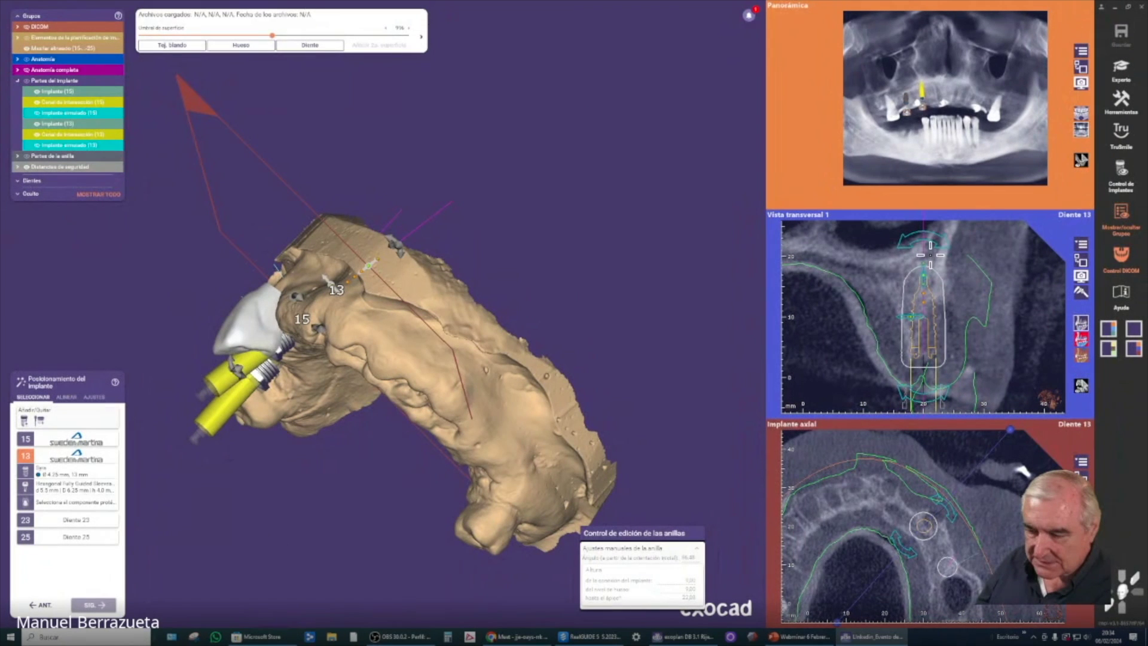
{"action": "left_click_drag", "start_coordinate": [931, 255], "coordinate": [934, 236]}
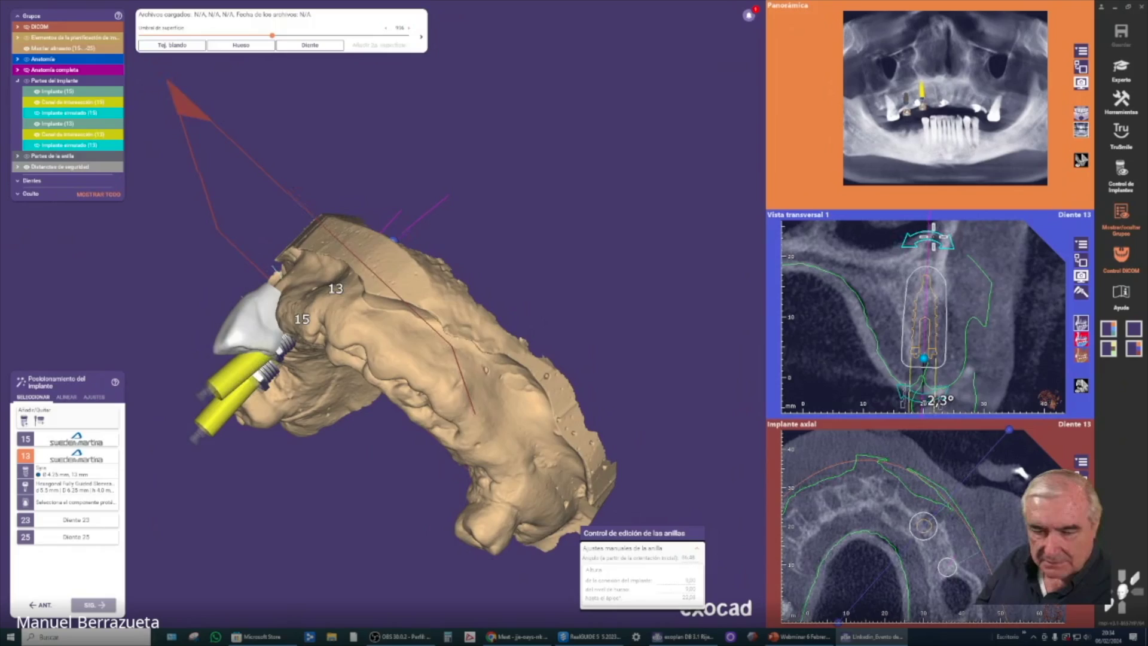
{"action": "mouse_move", "coordinate": [394, 334]}
{"action": "right_mouse_down"}
{"action": "mouse_move", "coordinate": [342, 250]}
{"action": "mouse_move", "coordinate": [335, 263]}
{"action": "mouse_move", "coordinate": [374, 355]}
{"action": "mouse_move", "coordinate": [382, 338]}
{"action": "right_mouse_up"}
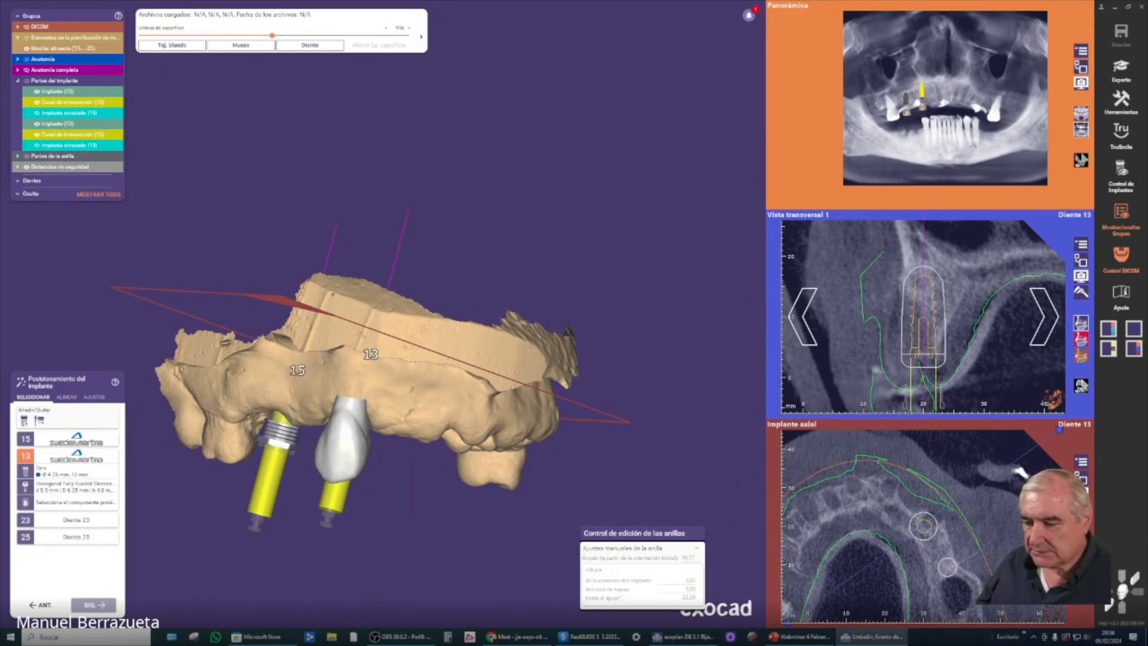
Lengthen implant 13 to 15 mm at its apex and check its fit in the rotated bone sections.
{"action": "mouse_move", "coordinate": [898, 374]}
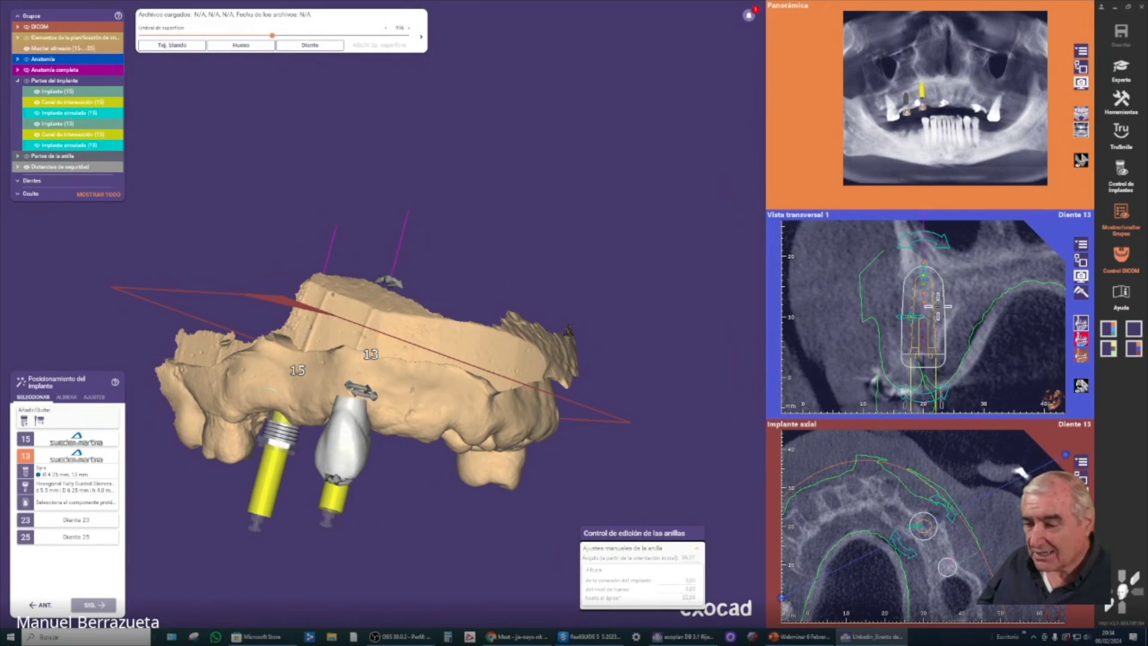
{"action": "left_click_drag", "start_coordinate": [923, 262], "coordinate": [925, 262]}
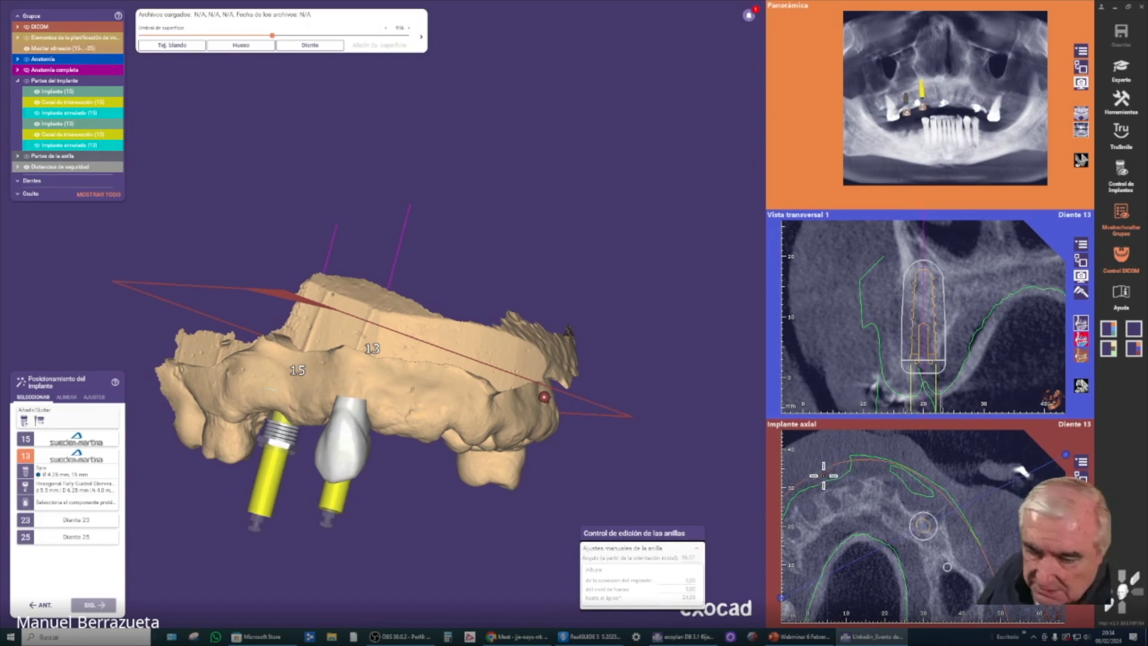
{"action": "mouse_move", "coordinate": [610, 497]}
{"action": "right_mouse_down"}
{"action": "mouse_move", "coordinate": [609, 424]}
{"action": "mouse_move", "coordinate": [609, 495]}
{"action": "right_mouse_up"}
{"action": "right_click_drag", "start_coordinate": [956, 327], "coordinate": [898, 329]}
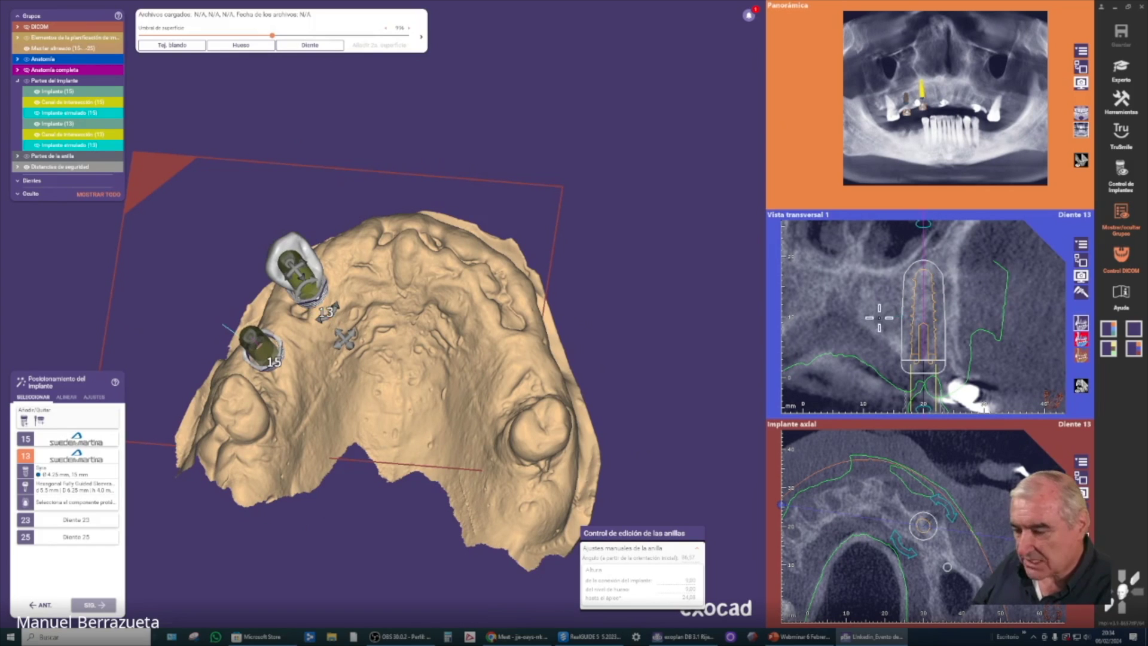
{"action": "mouse_move", "coordinate": [947, 566]}
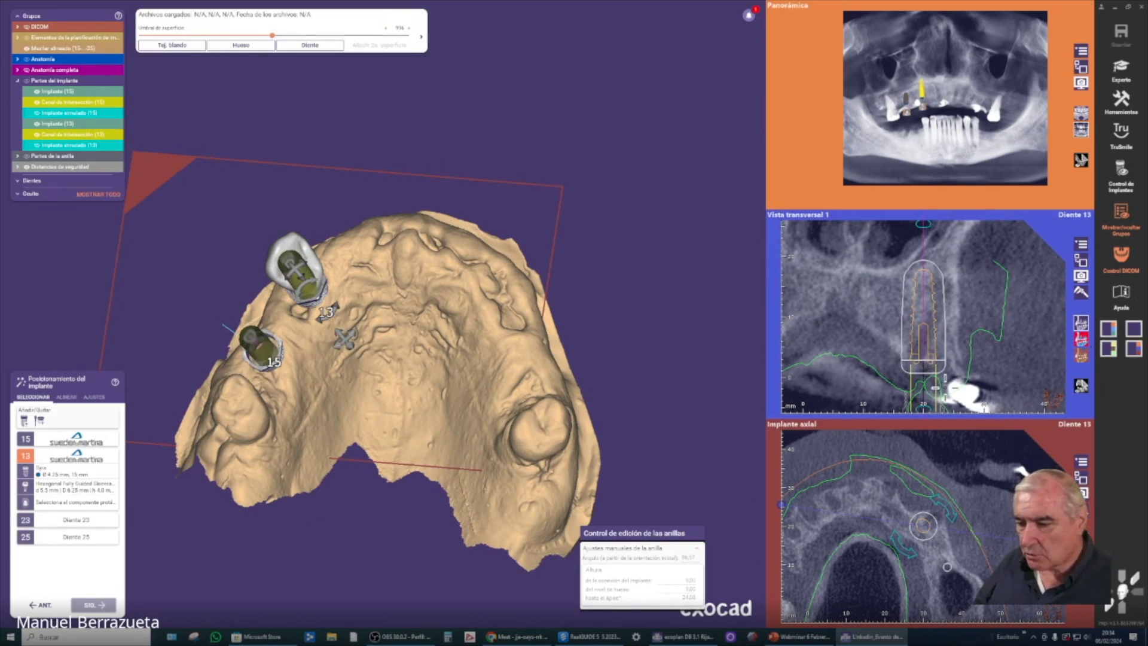
{"action": "scroll", "coordinate": [947, 566], "scroll_direction": "down", "scroll_amount": 5}
{"action": "scroll", "coordinate": [947, 566], "scroll_direction": "down", "scroll_amount": 6}
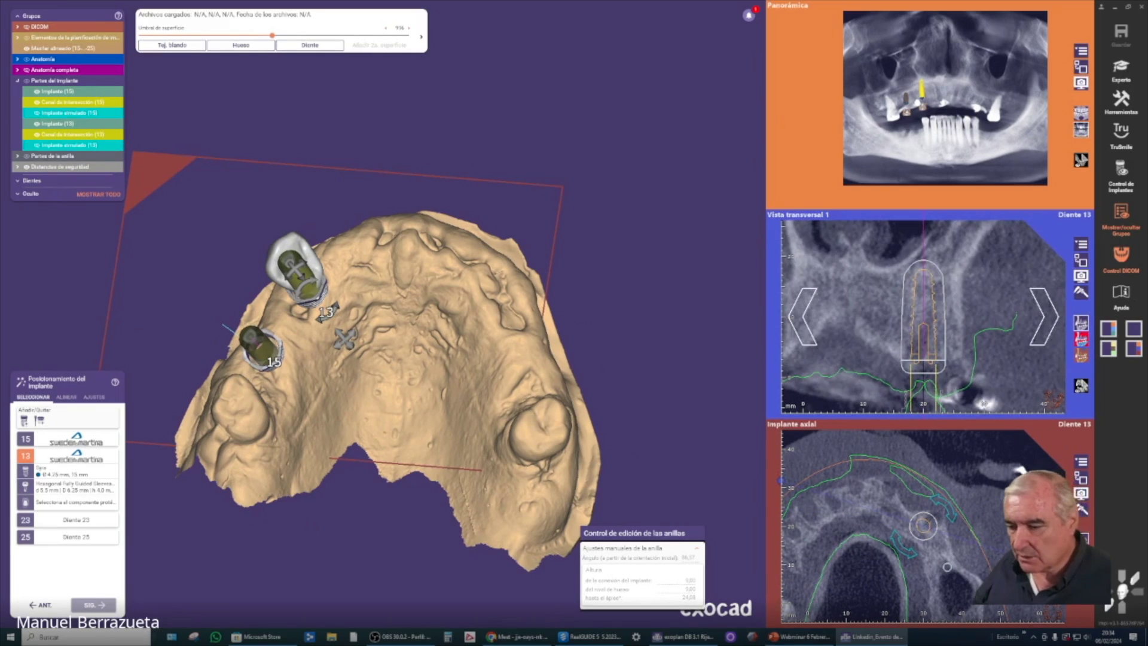
Place the Ø 4.25 mm, 15 mm Syra implant with guided sleeve at tooth 23 and centre it in the bone ridge.
{"action": "left_click", "coordinate": [39, 520]}
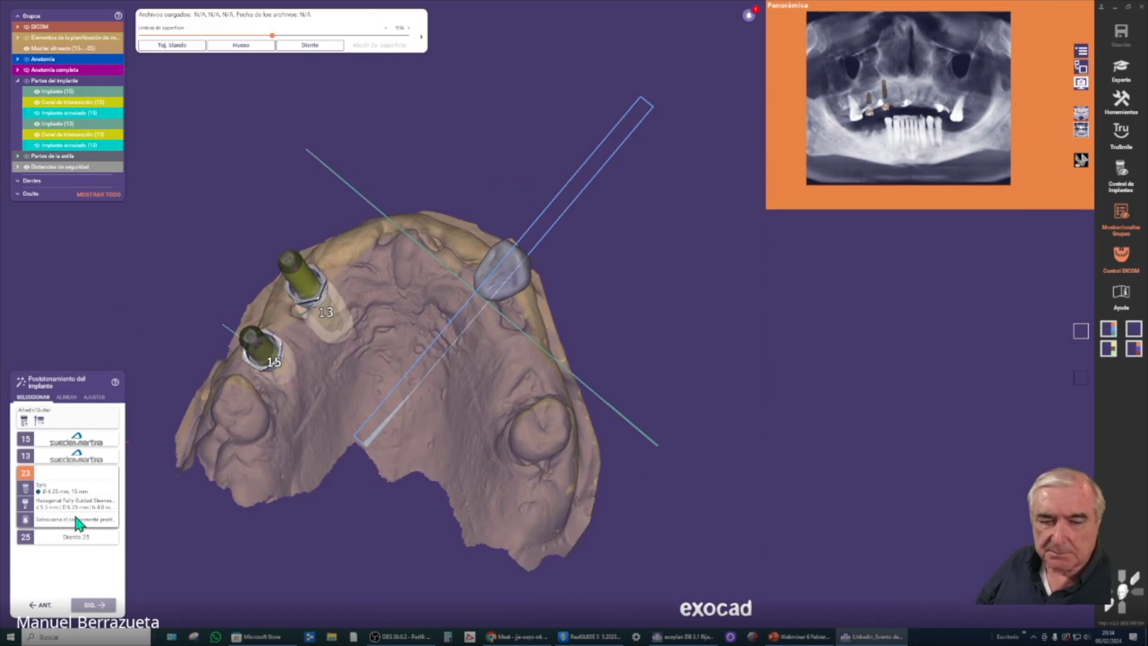
{"action": "left_click_drag", "start_coordinate": [481, 293], "coordinate": [489, 282]}
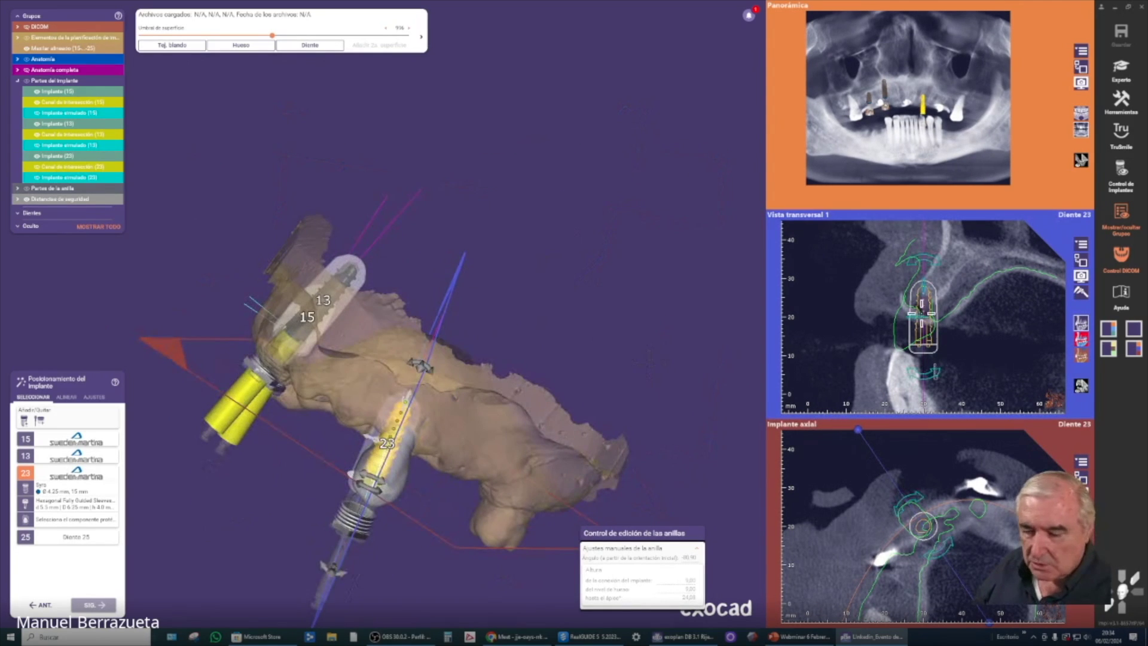
{"action": "left_click_drag", "start_coordinate": [922, 323], "coordinate": [960, 267]}
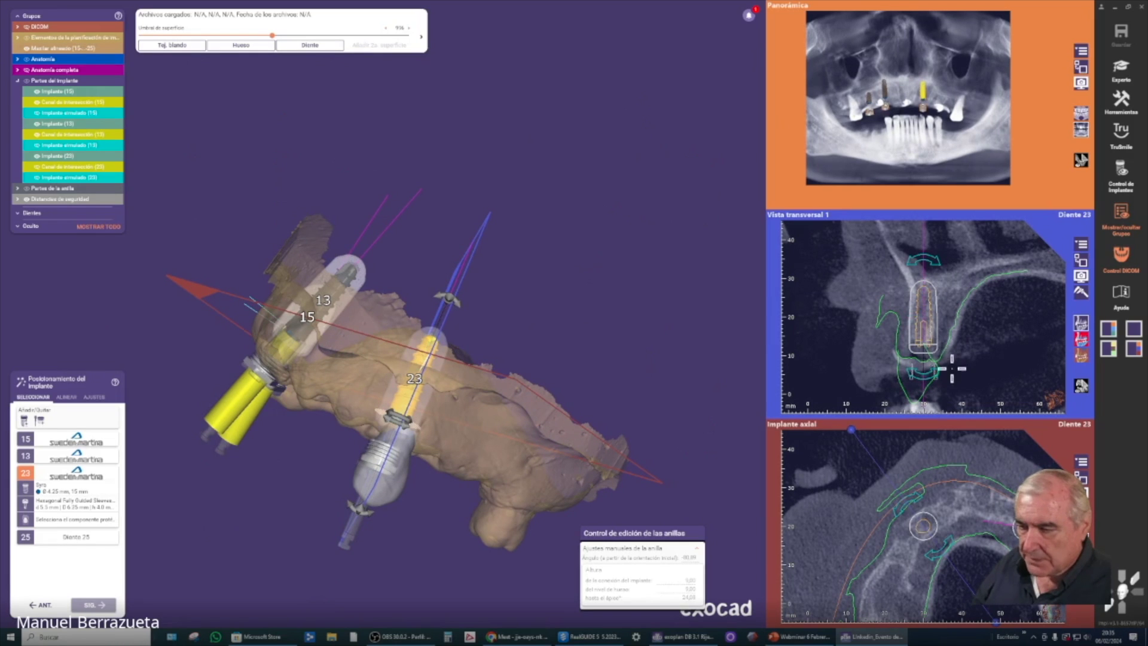
{"action": "left_click_drag", "start_coordinate": [922, 528], "coordinate": [924, 528]}
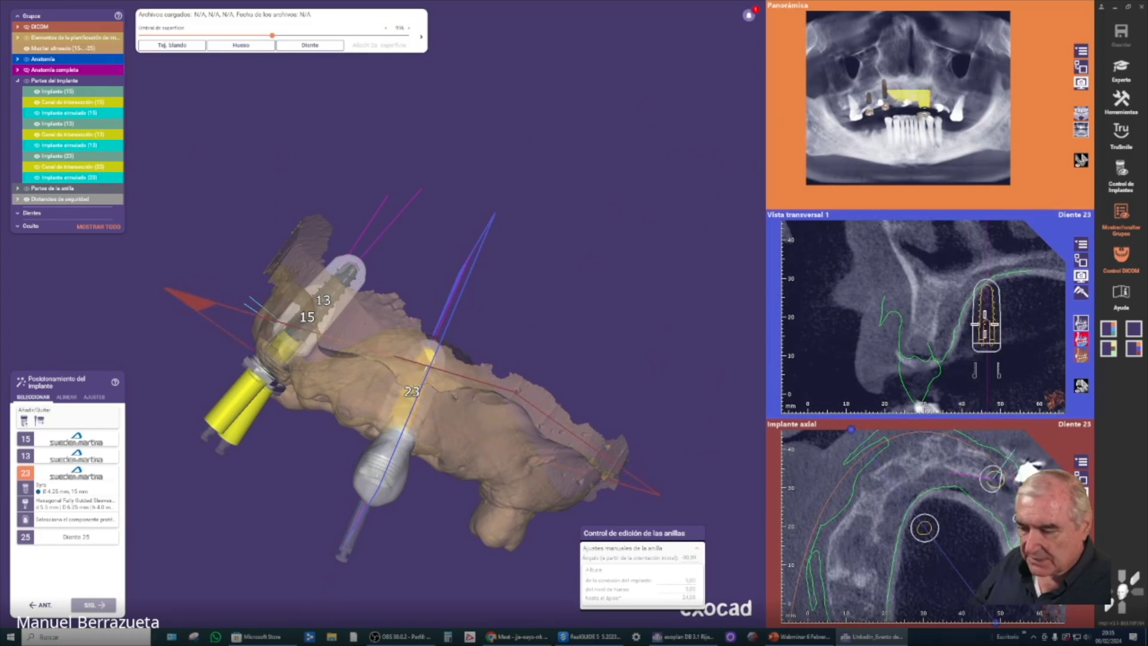
{"action": "left_click_drag", "start_coordinate": [924, 327], "coordinate": [923, 325]}
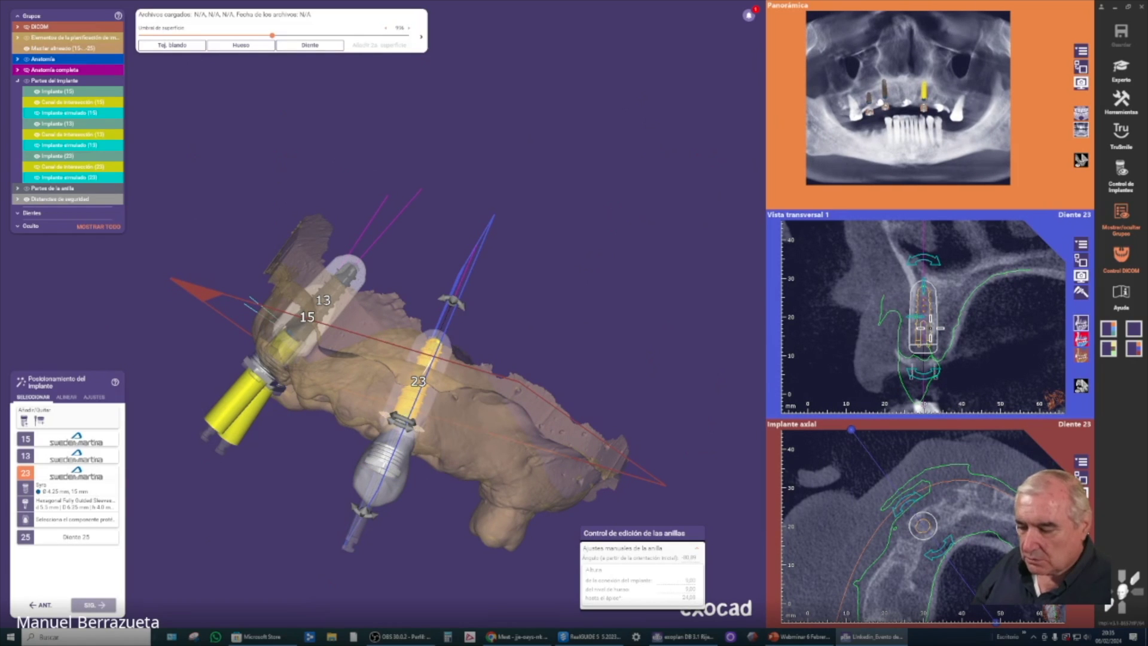
View implants 15, 13 and 23 from the front and slightly adjust implant 23's tilt at its apex.
{"action": "right_click_drag", "start_coordinate": [657, 464], "coordinate": [649, 462]}
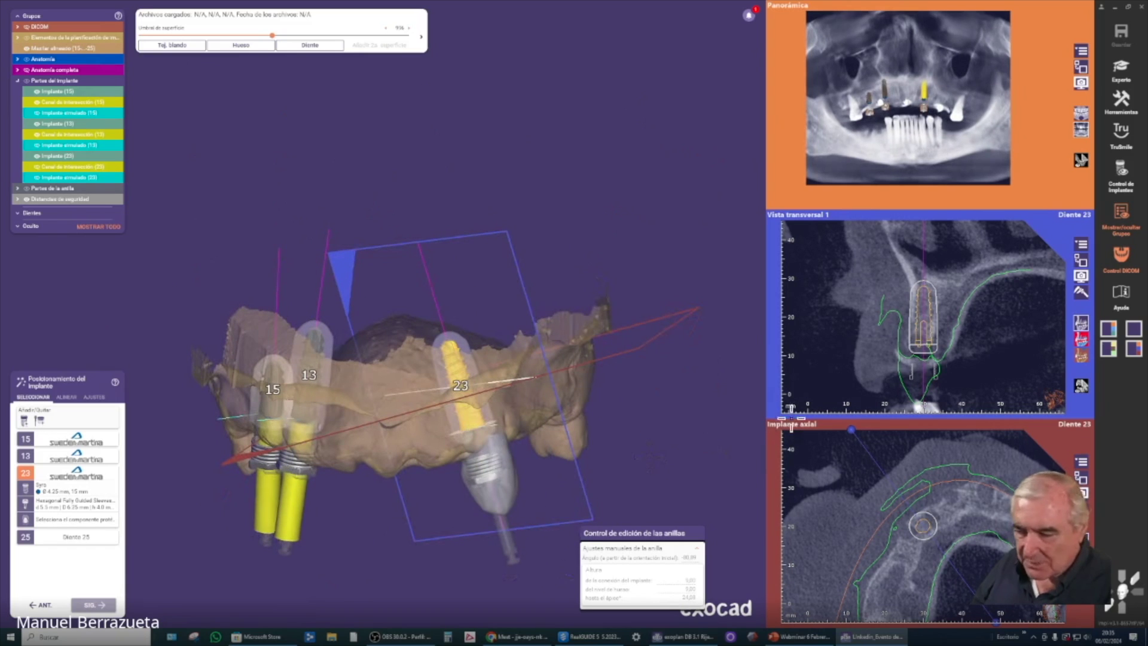
{"action": "mouse_move", "coordinate": [478, 422]}
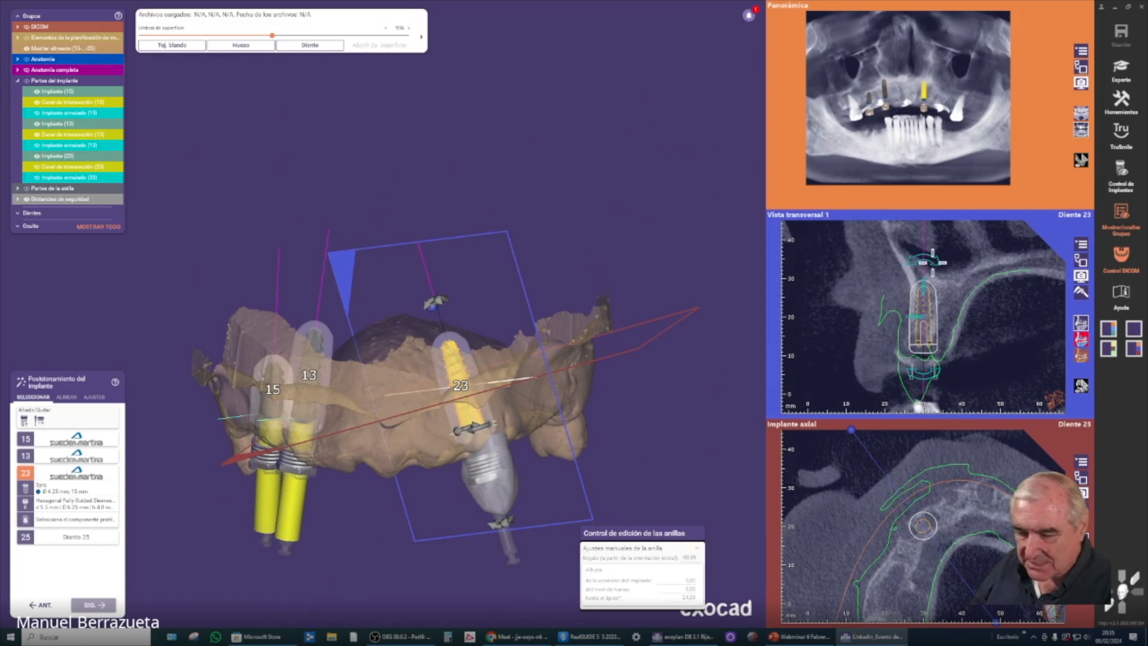
{"action": "left_click_drag", "start_coordinate": [436, 302], "coordinate": [430, 306]}
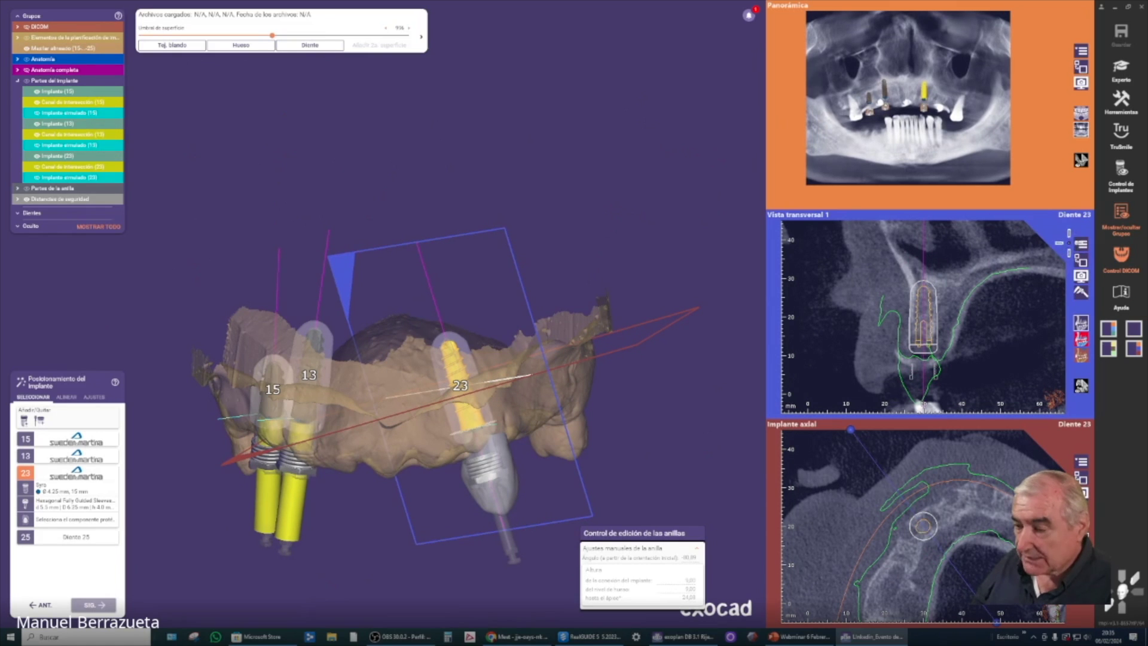
Hide the transverse section's frame in the 3D scene and make the upper jaw scan opaque to compare the three channel exits.
{"action": "left_click", "coordinate": [1080, 244]}
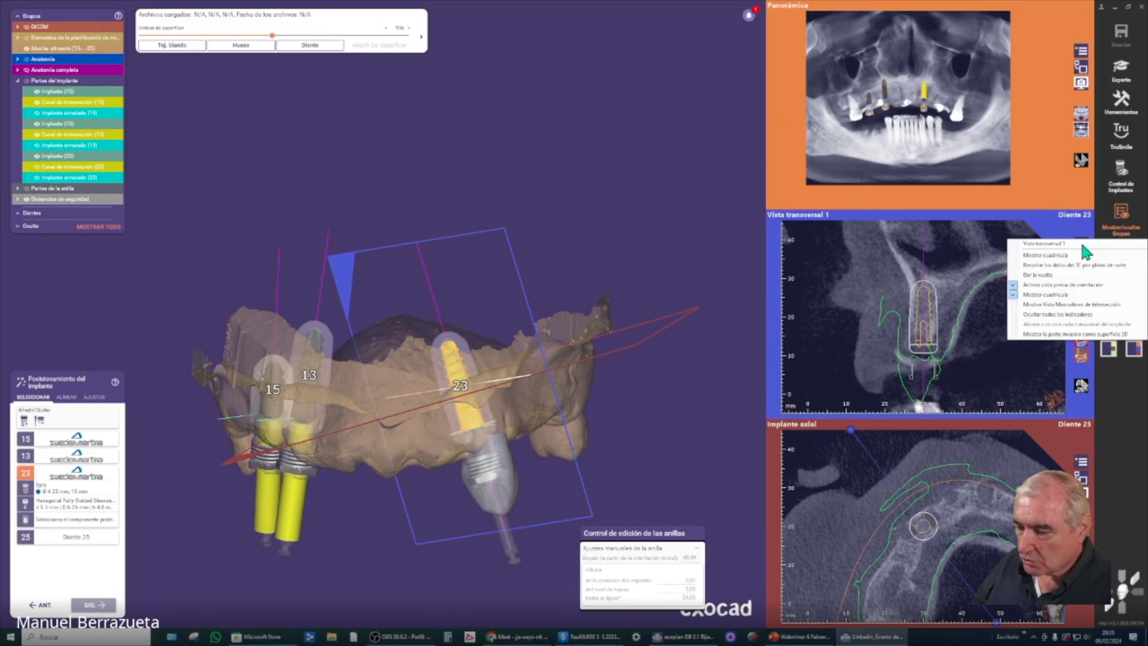
{"action": "left_click", "coordinate": [1056, 295]}
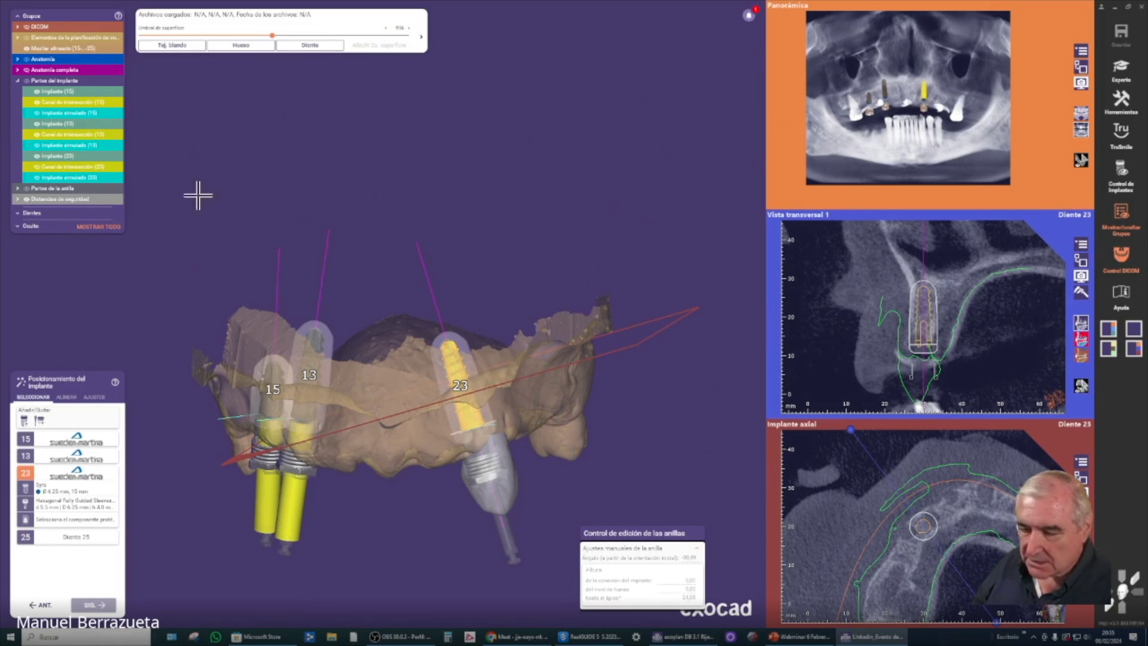
{"action": "left_click", "coordinate": [118, 50]}
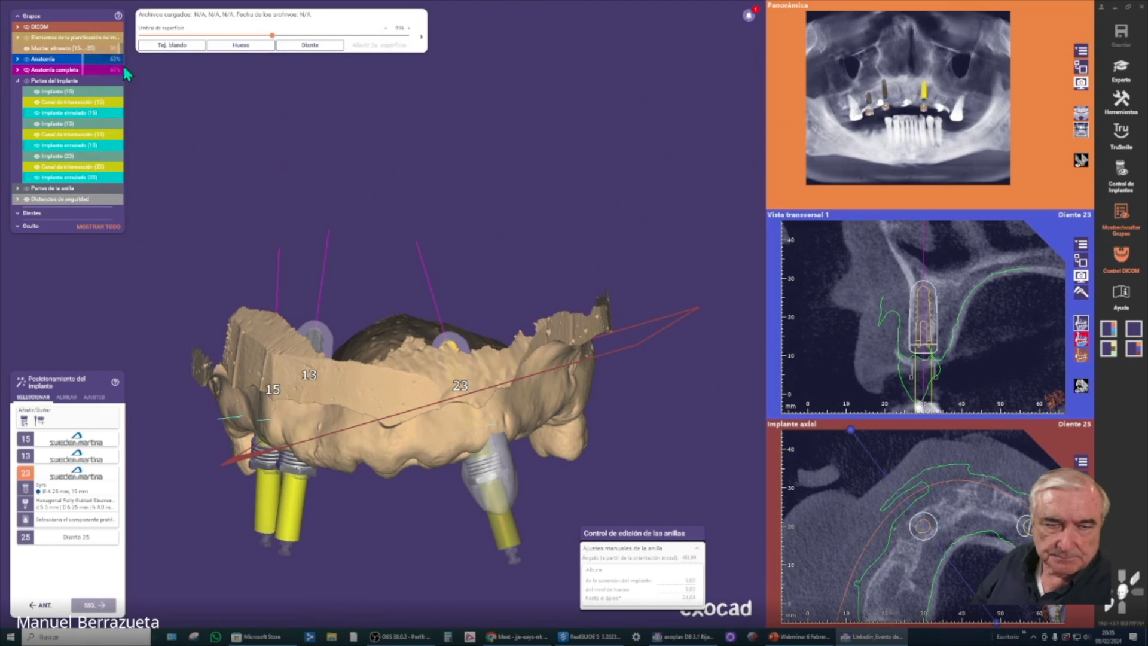
{"action": "right_click_drag", "start_coordinate": [425, 159], "coordinate": [381, 369]}
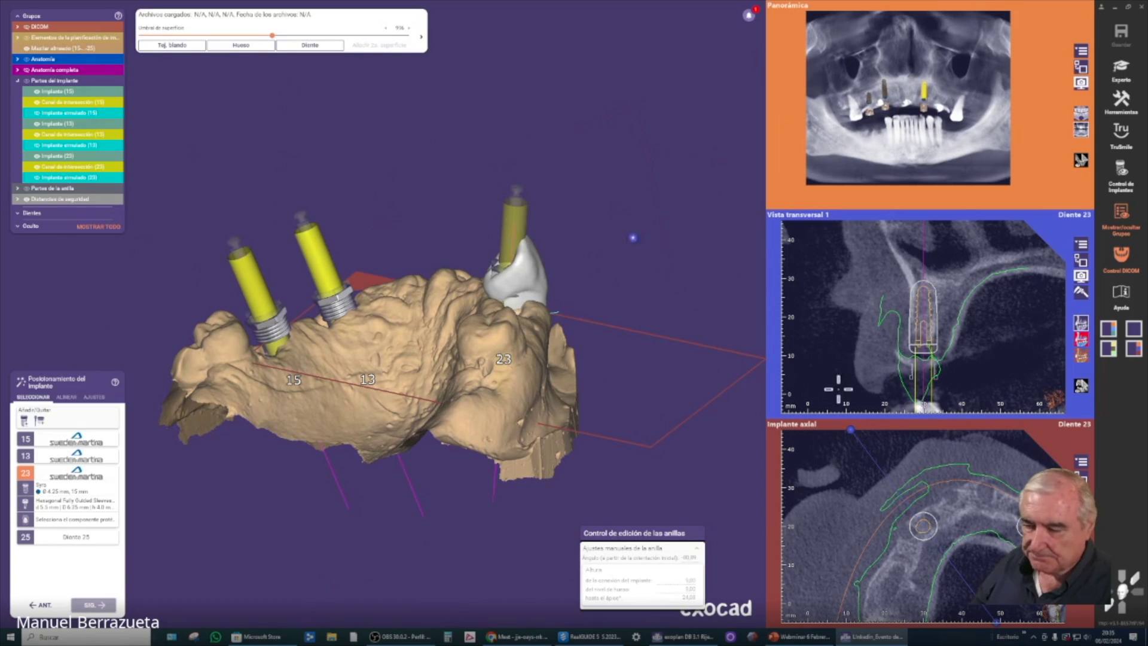
{"action": "right_click_drag", "start_coordinate": [748, 260], "coordinate": [608, 299]}
Fine-tune implant 23's tilt in the cross-section at both its apex and its platform end.
{"action": "mouse_move", "coordinate": [930, 255]}
{"action": "left_mouse_down"}
{"action": "mouse_move", "coordinate": [910, 253]}
{"action": "mouse_move", "coordinate": [931, 254]}
{"action": "left_mouse_up"}
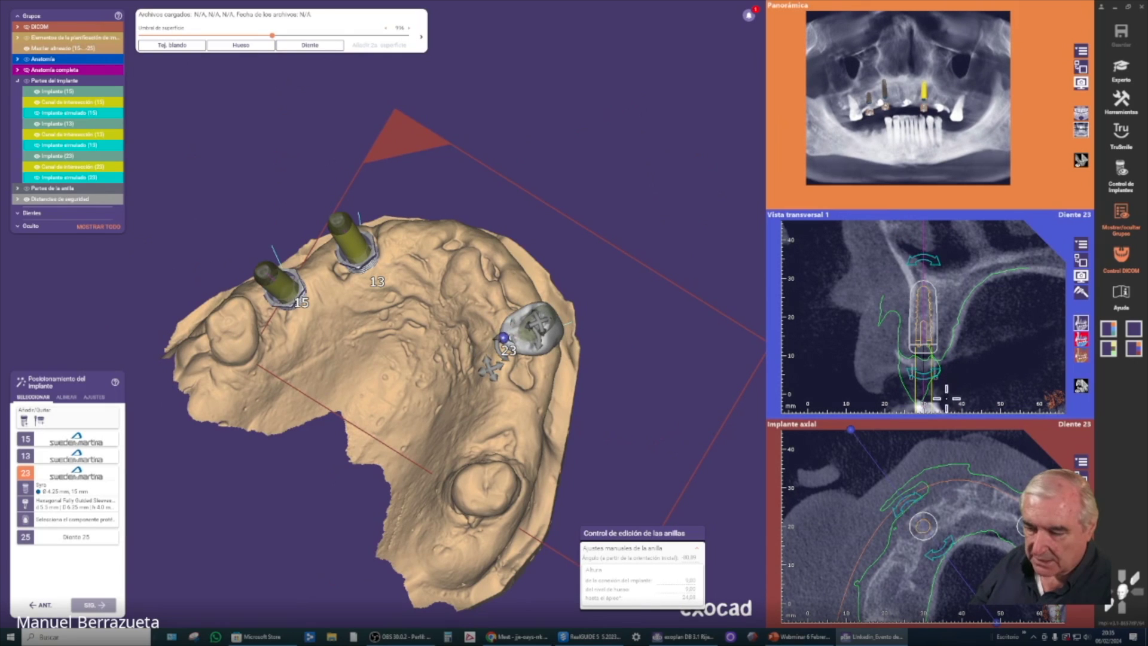
{"action": "left_click_drag", "start_coordinate": [929, 378], "coordinate": [931, 372]}
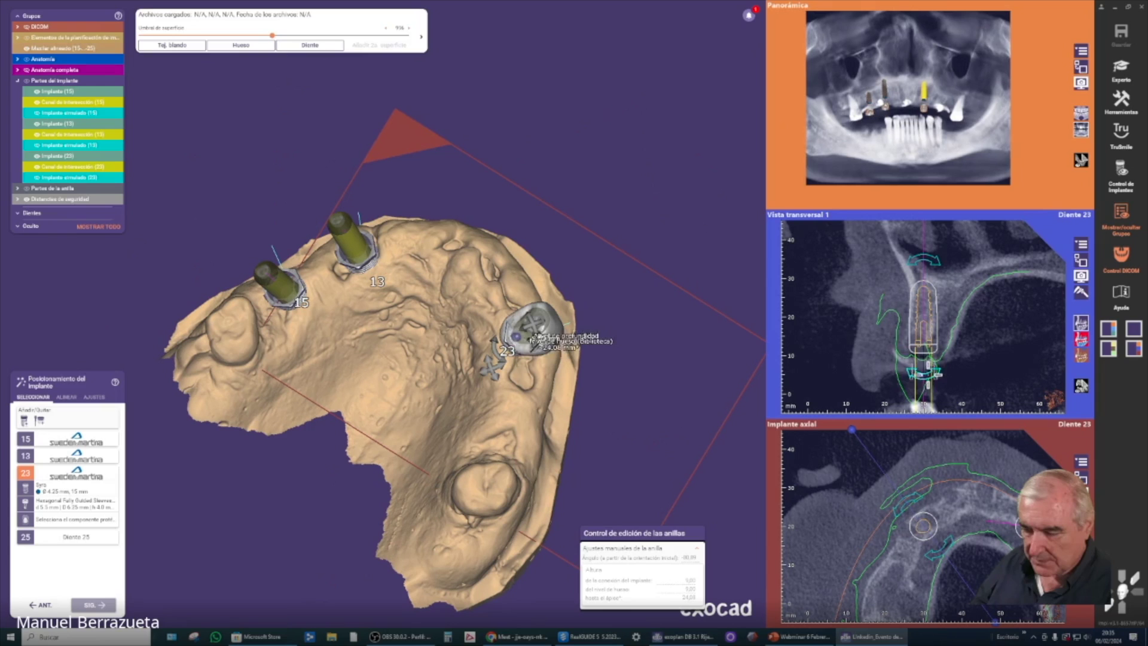
{"action": "scroll", "coordinate": [930, 371], "scroll_direction": "up", "scroll_amount": 2}
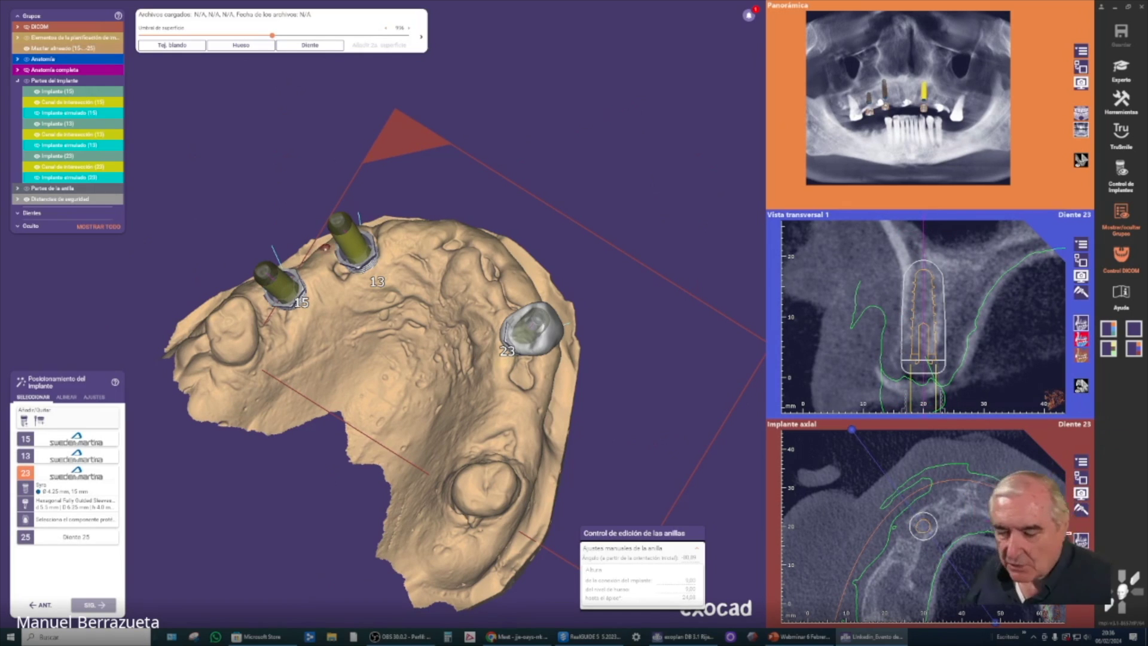
Change the implant at tooth 23 to the Ø 4.25 mm, 13 mm Syra.
{"action": "left_click", "coordinate": [66, 493]}
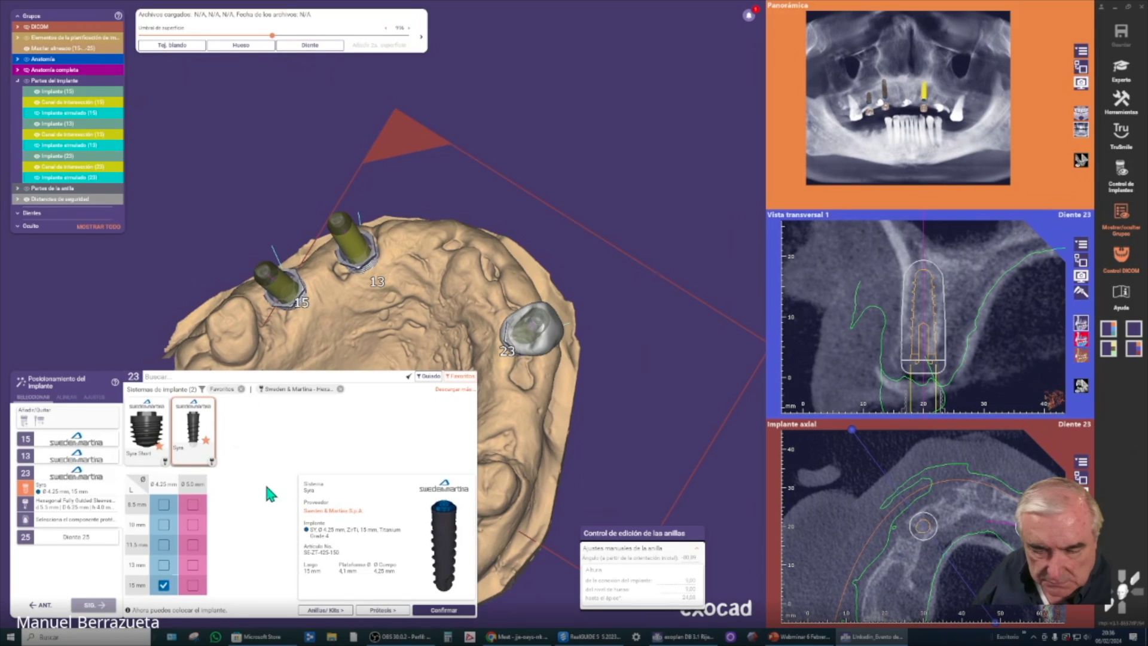
{"action": "left_click", "coordinate": [163, 566]}
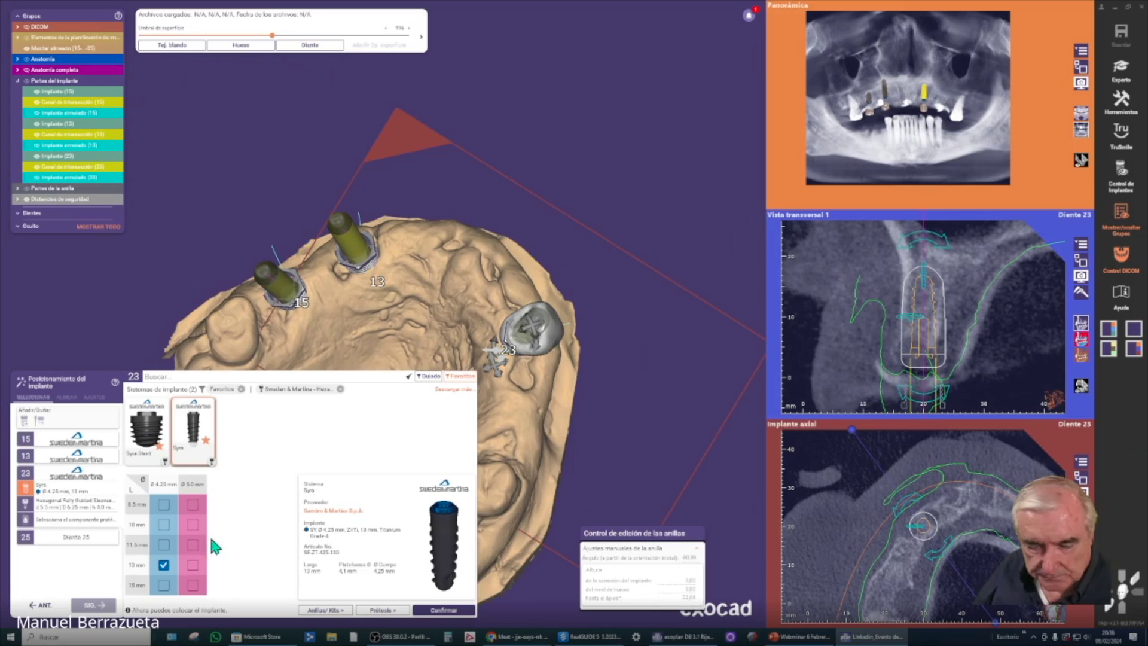
{"action": "left_click", "coordinate": [178, 445]}
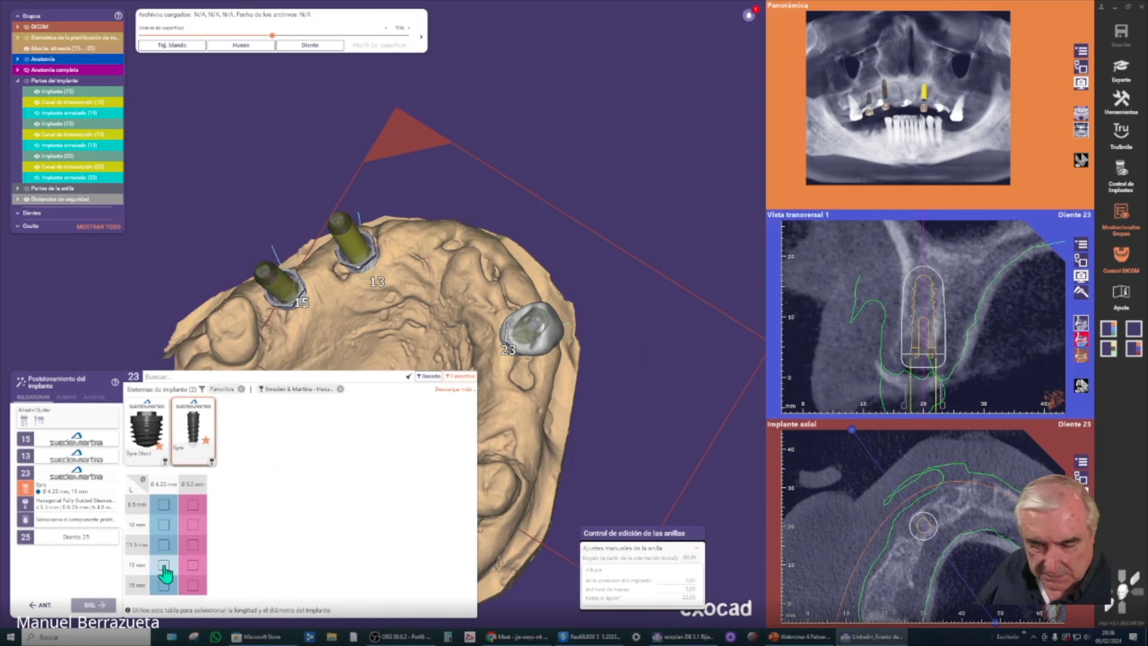
{"action": "left_click", "coordinate": [164, 567]}
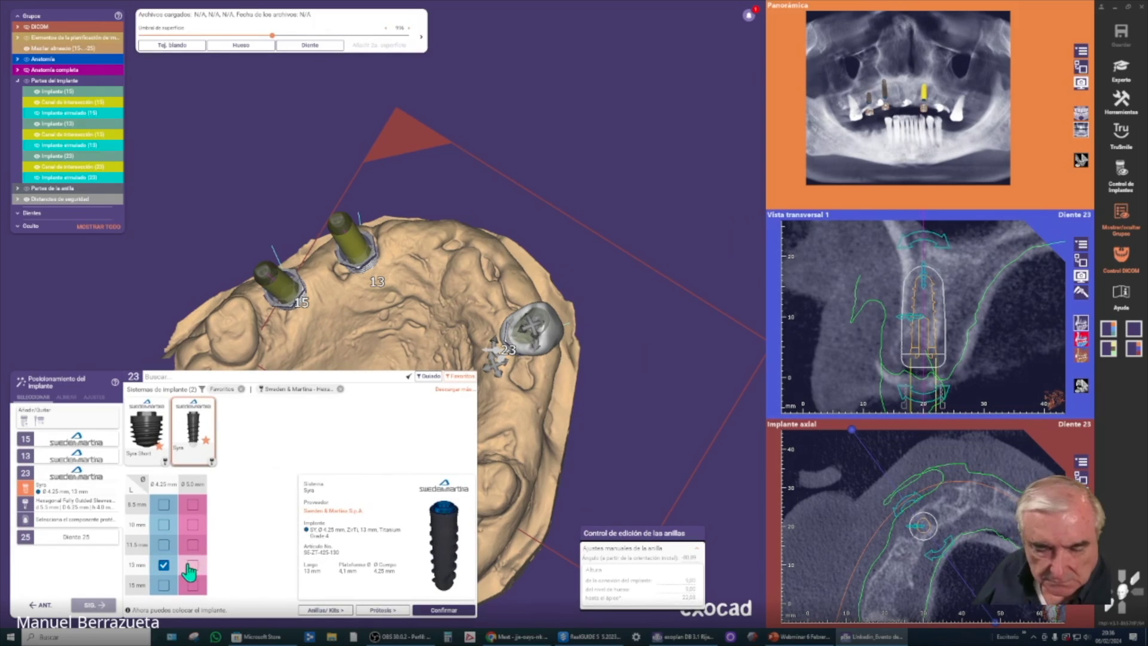
{"action": "left_click", "coordinate": [100, 491]}
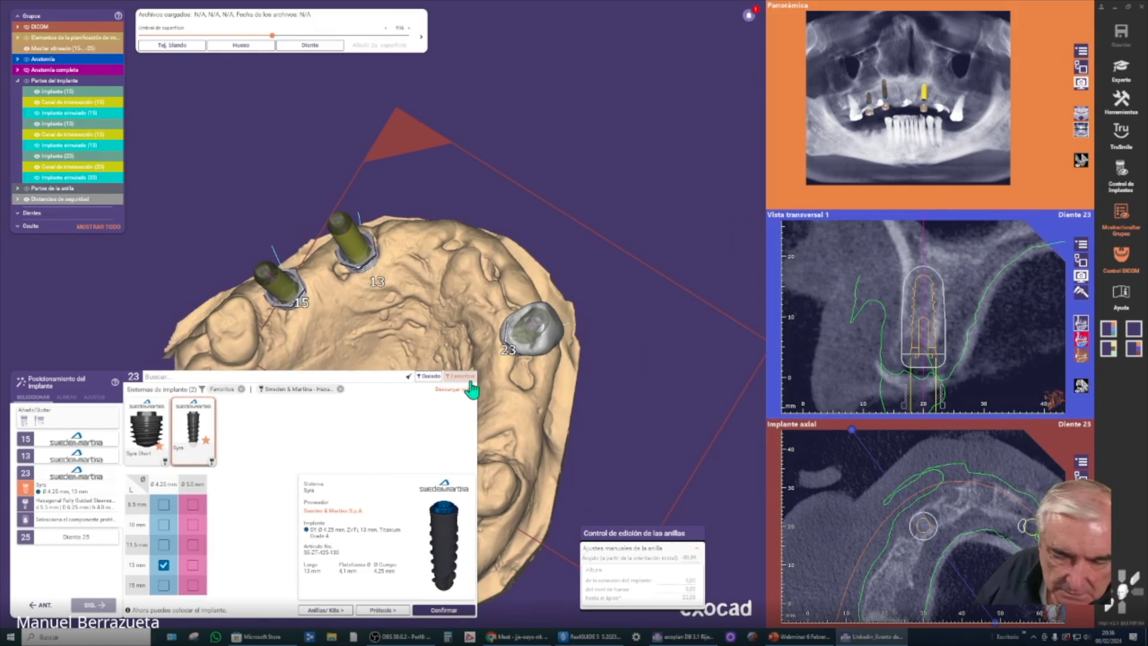
List the non-favourite implant systems too, reselect Syra and set implant 23 to Ø 4.25 mm, 11.5 mm.
{"action": "left_click", "coordinate": [333, 436]}
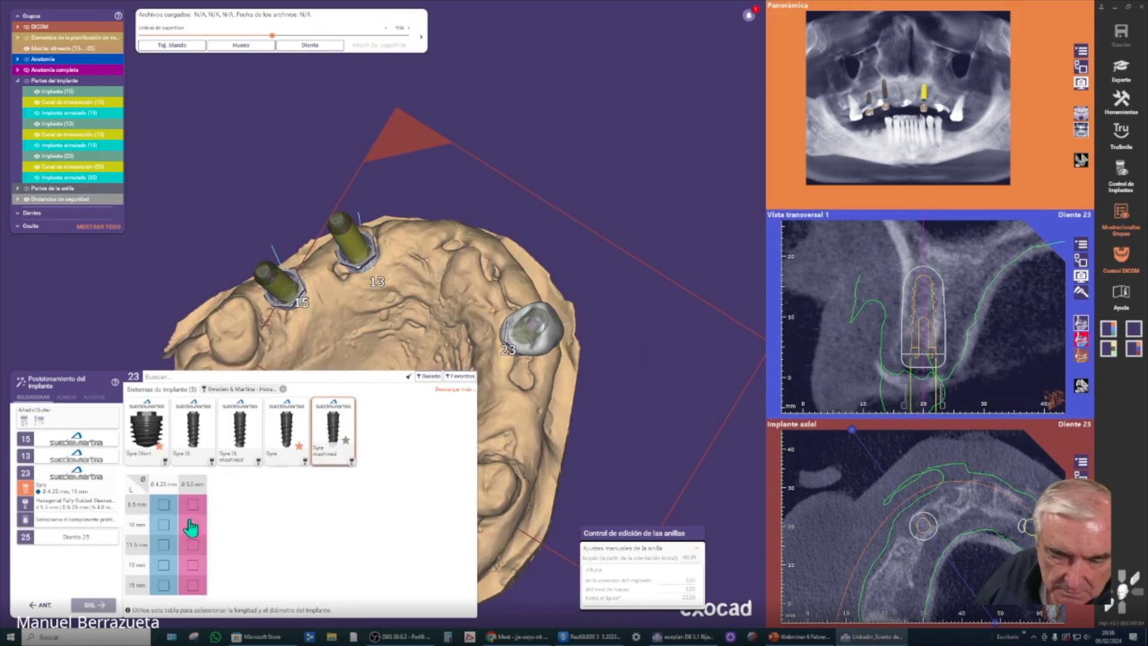
{"action": "left_click", "coordinate": [286, 444]}
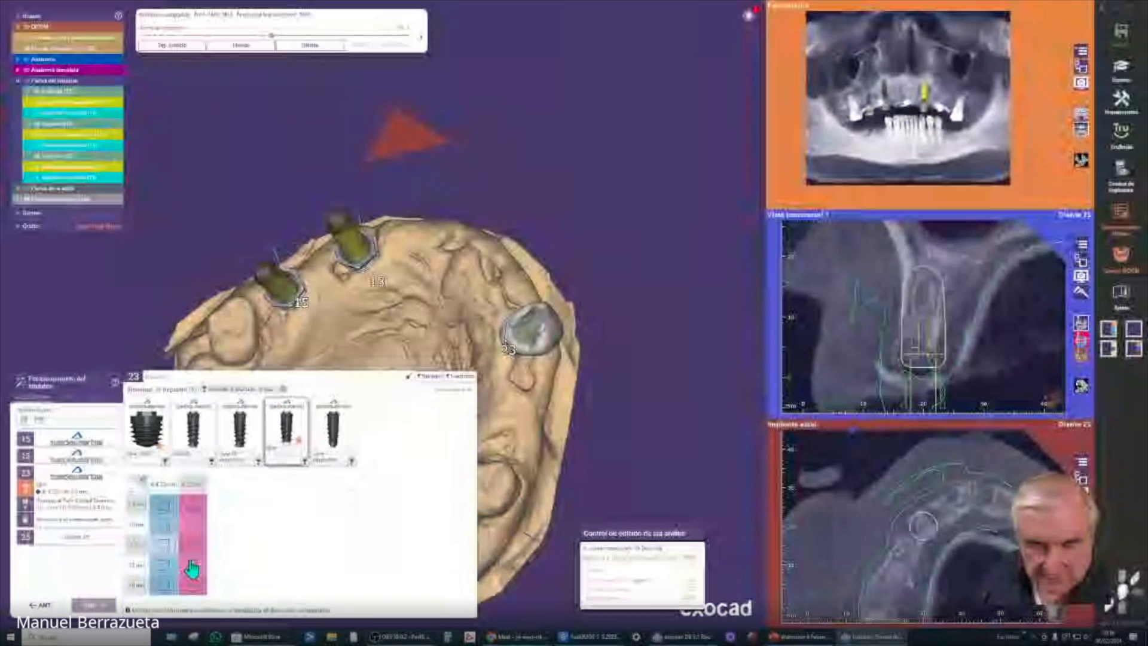
{"action": "left_click", "coordinate": [163, 544]}
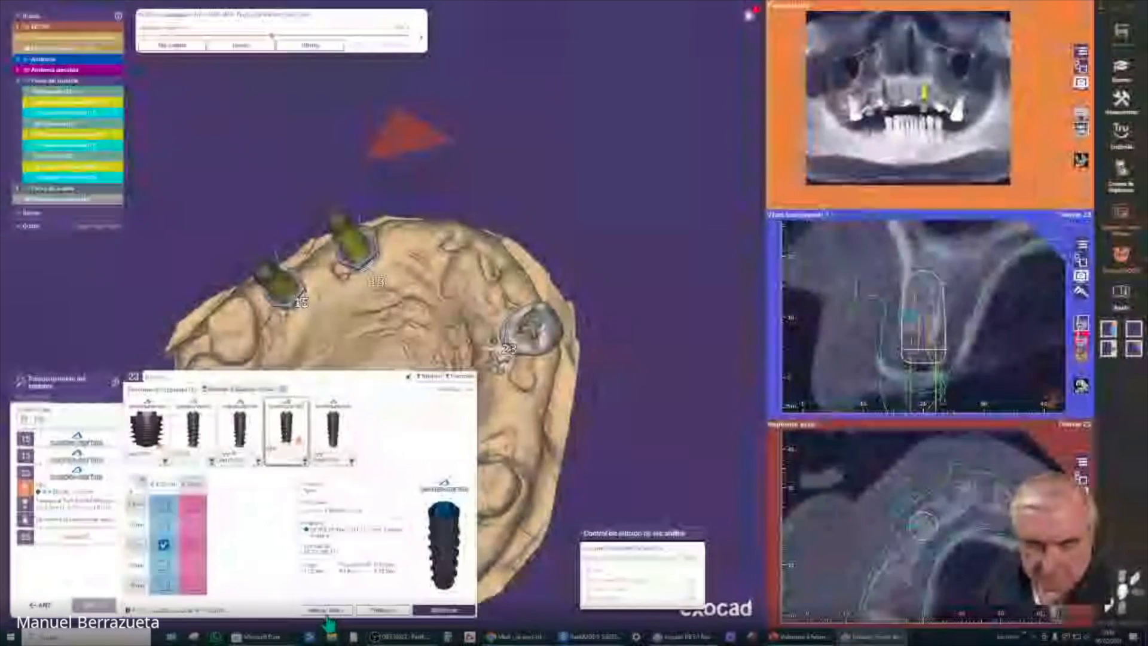
{"action": "left_click_drag", "start_coordinate": [921, 387], "coordinate": [915, 388]}
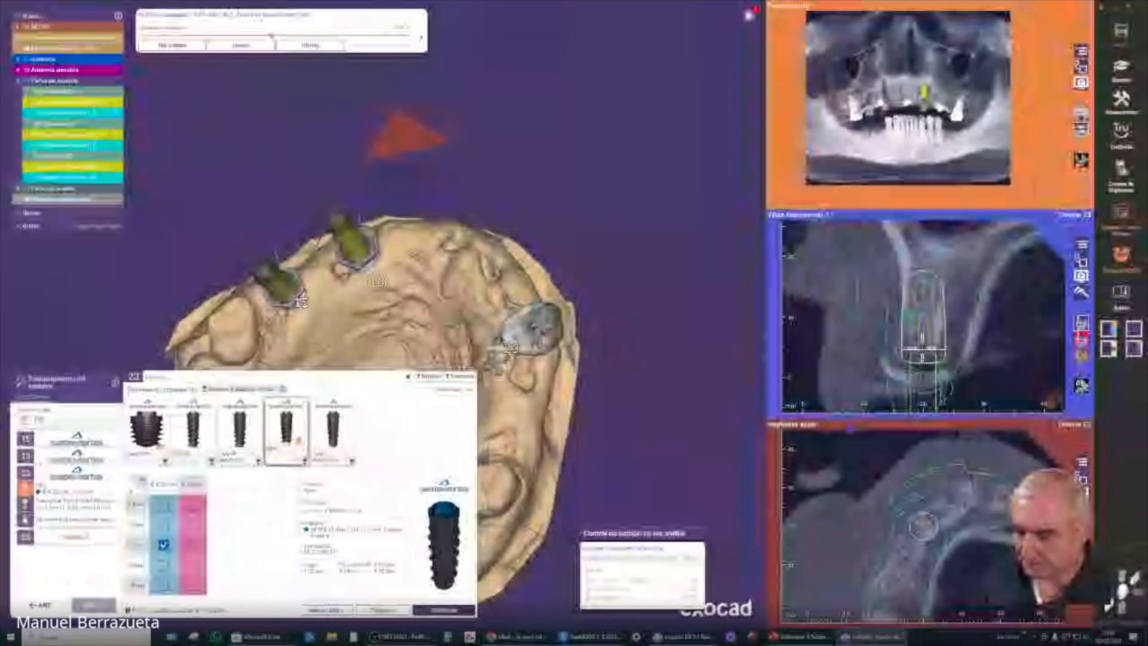
{"action": "left_click", "coordinate": [444, 610]}
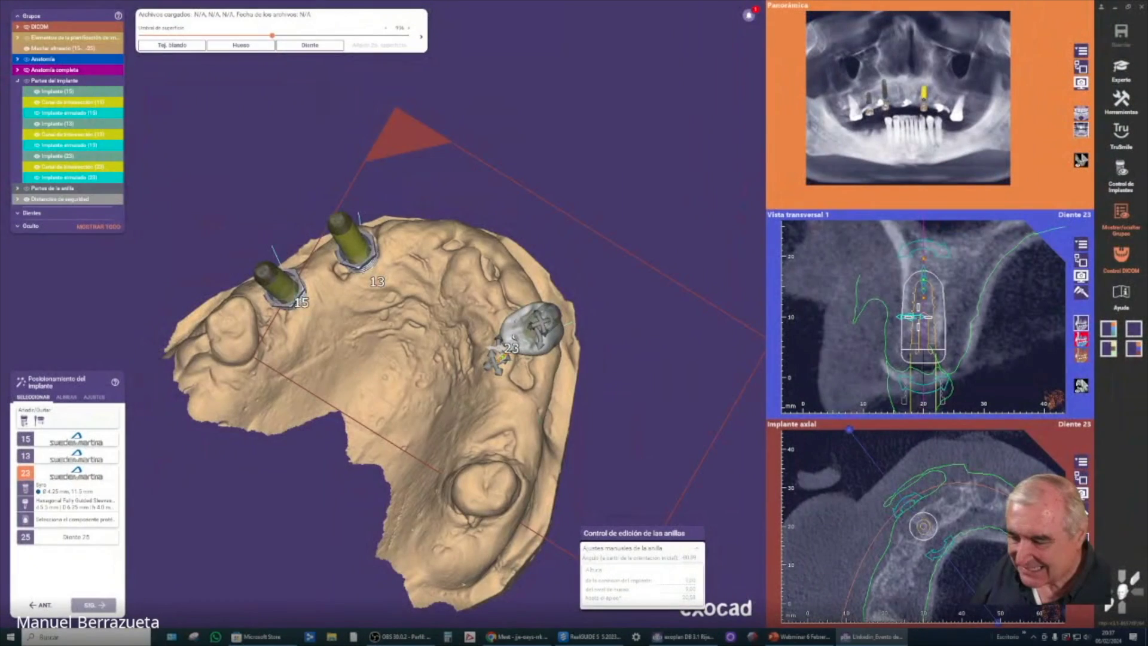
Fine-tune implant 23's tilt in the cross-section, comparing its channel with those of implants 15 and 13 from several 3D angles.
{"action": "right_click_drag", "start_coordinate": [528, 362], "coordinate": [526, 359]}
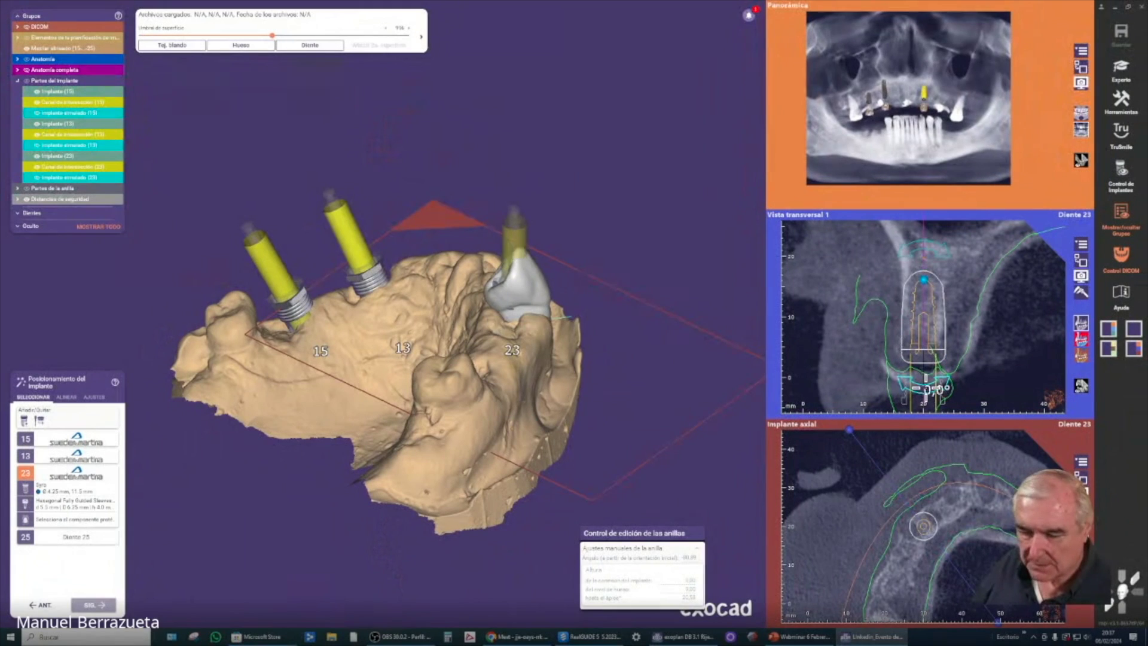
{"action": "left_click_drag", "start_coordinate": [929, 389], "coordinate": [931, 389]}
{"action": "left_click_drag", "start_coordinate": [926, 244], "coordinate": [923, 245]}
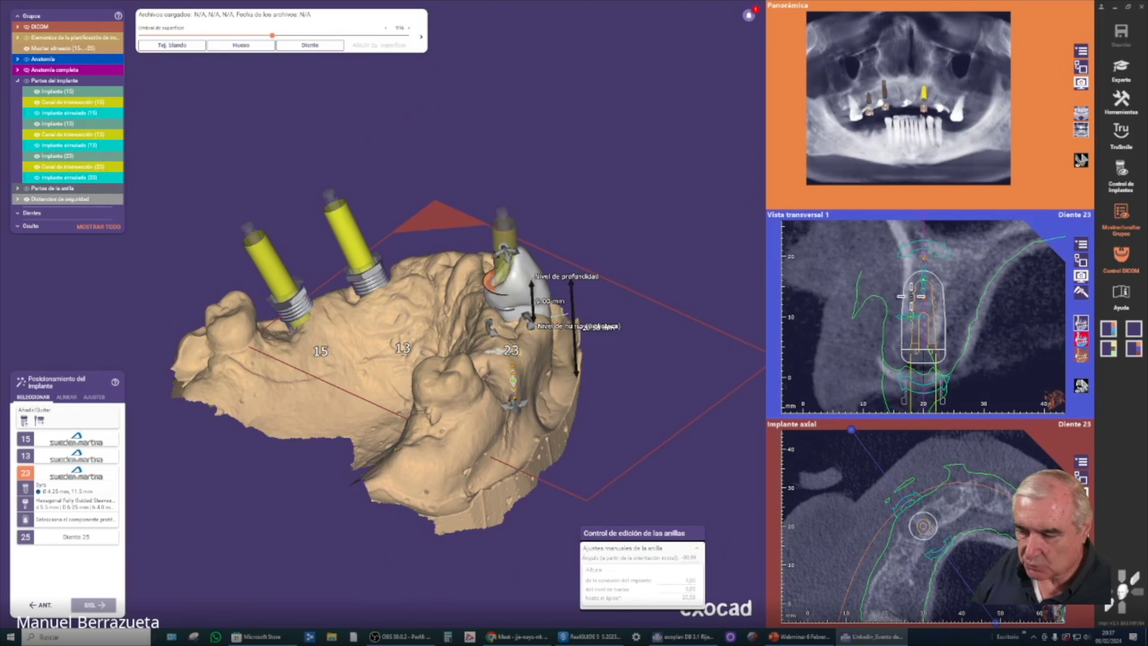
{"action": "right_click_drag", "start_coordinate": [640, 438], "coordinate": [640, 439]}
{"action": "scroll", "coordinate": [633, 392], "scroll_direction": "up", "scroll_amount": 3}
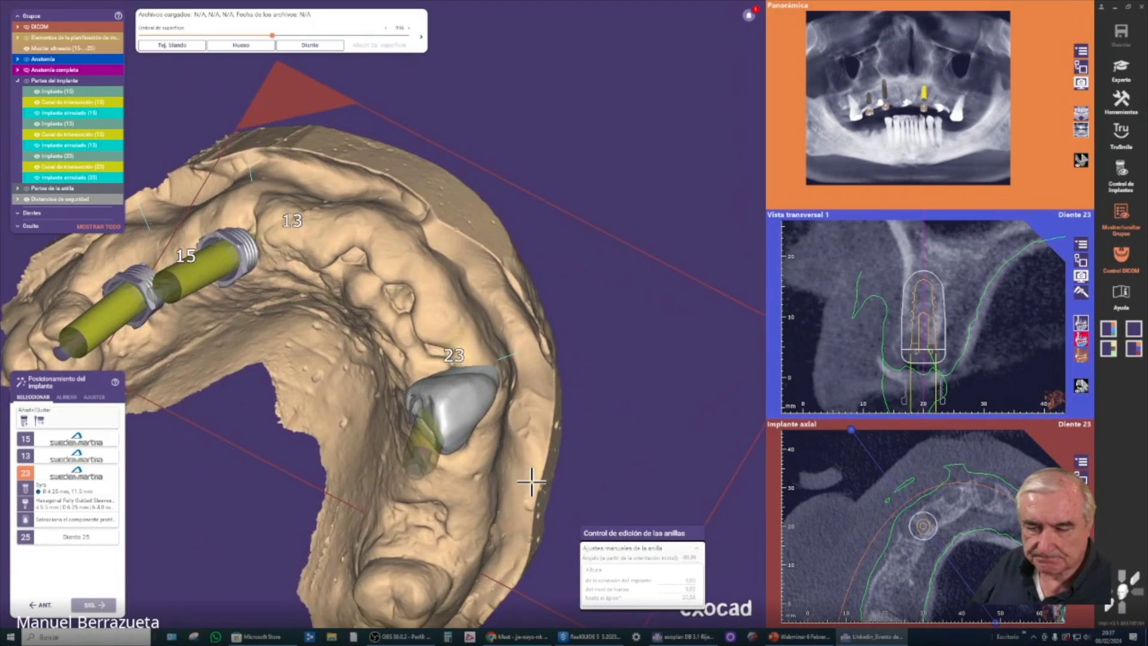
{"action": "right_click_drag", "start_coordinate": [531, 482], "coordinate": [538, 431]}
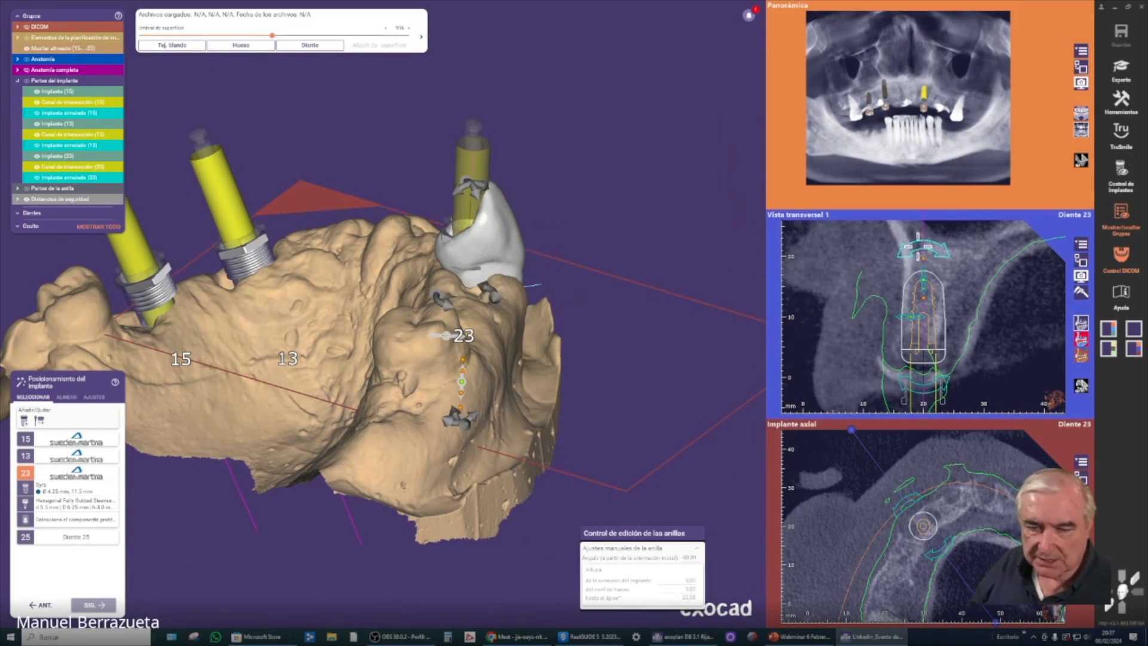
{"action": "right_click_drag", "start_coordinate": [611, 350], "coordinate": [608, 345]}
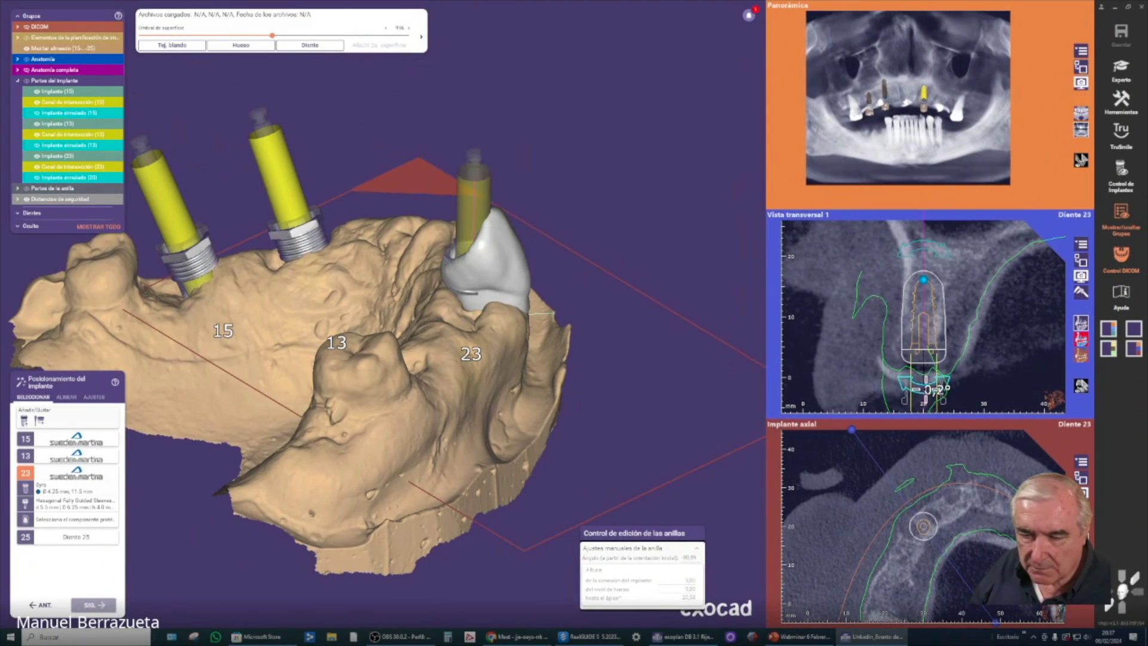
{"action": "left_click_drag", "start_coordinate": [925, 387], "coordinate": [928, 388]}
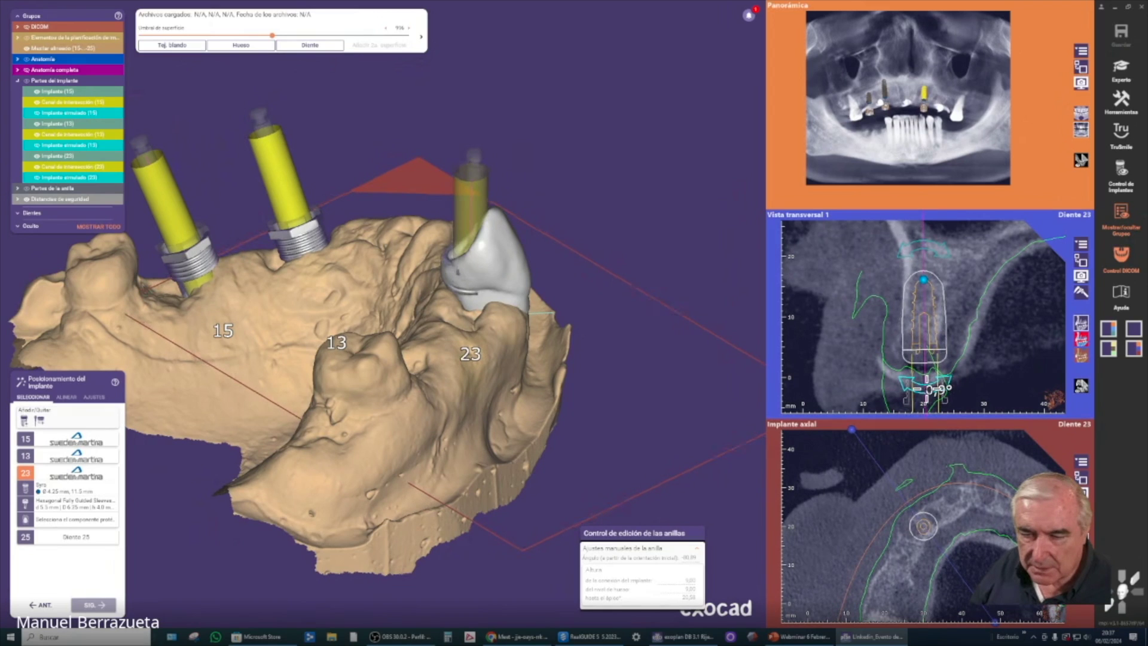
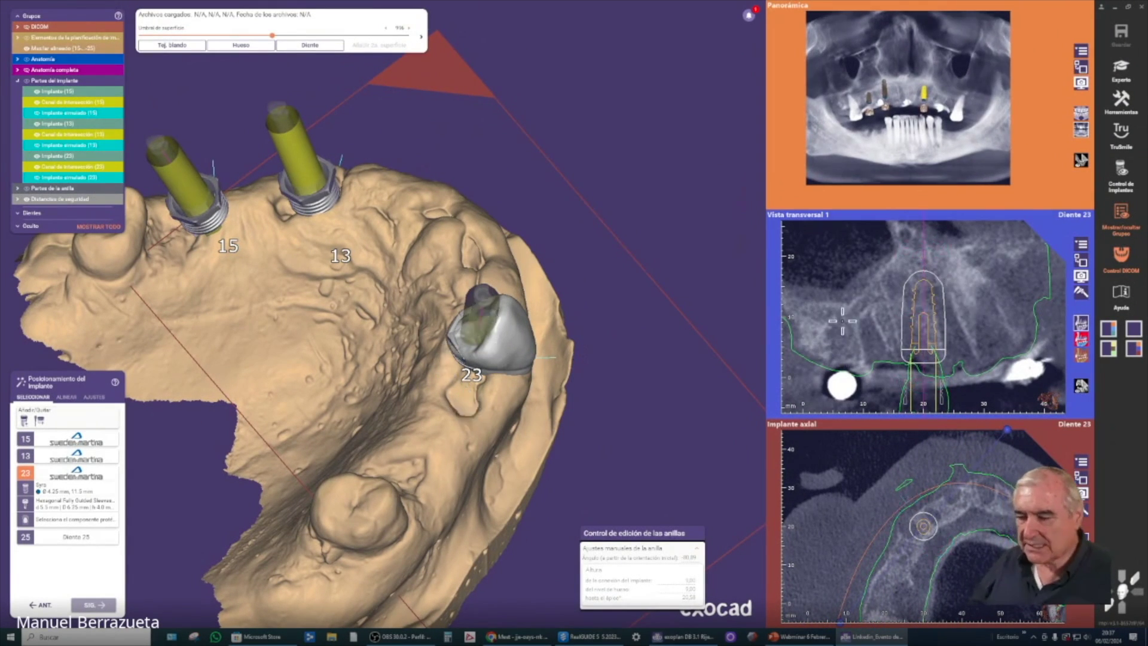
Shift implant 23 forward along the ridge, clear of the tooth 23 crown, and tilt its apex in the rotated cross-section.
{"action": "left_click_drag", "start_coordinate": [976, 361], "coordinate": [951, 330]}
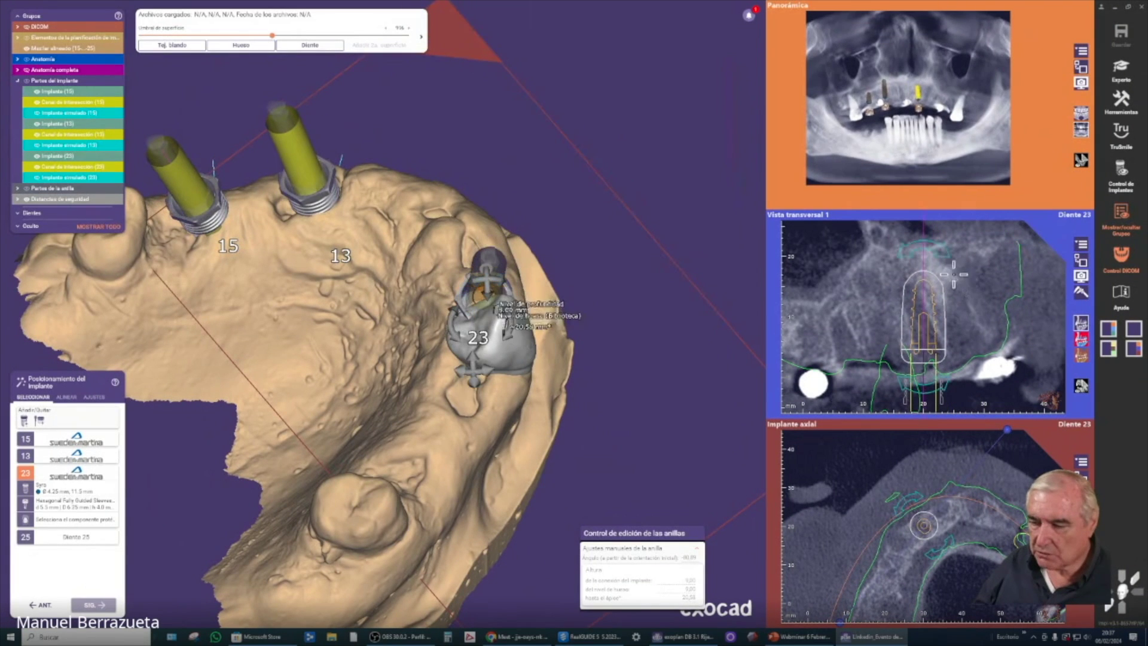
{"action": "left_click_drag", "start_coordinate": [931, 235], "coordinate": [892, 235]}
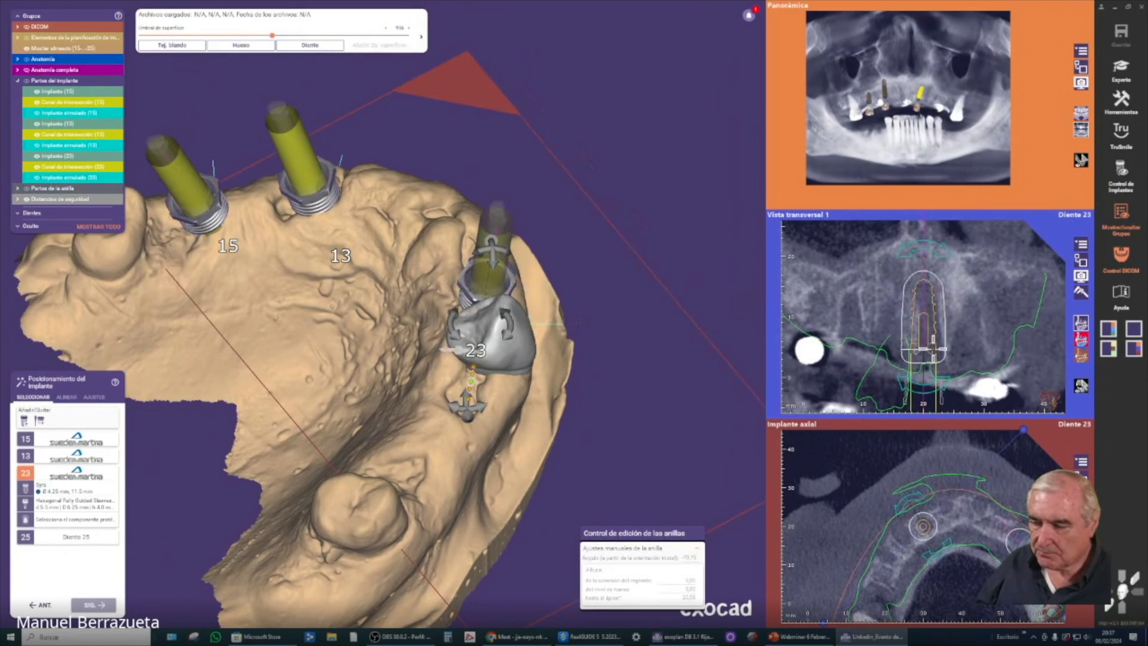
{"action": "left_click_drag", "start_coordinate": [935, 340], "coordinate": [935, 341]}
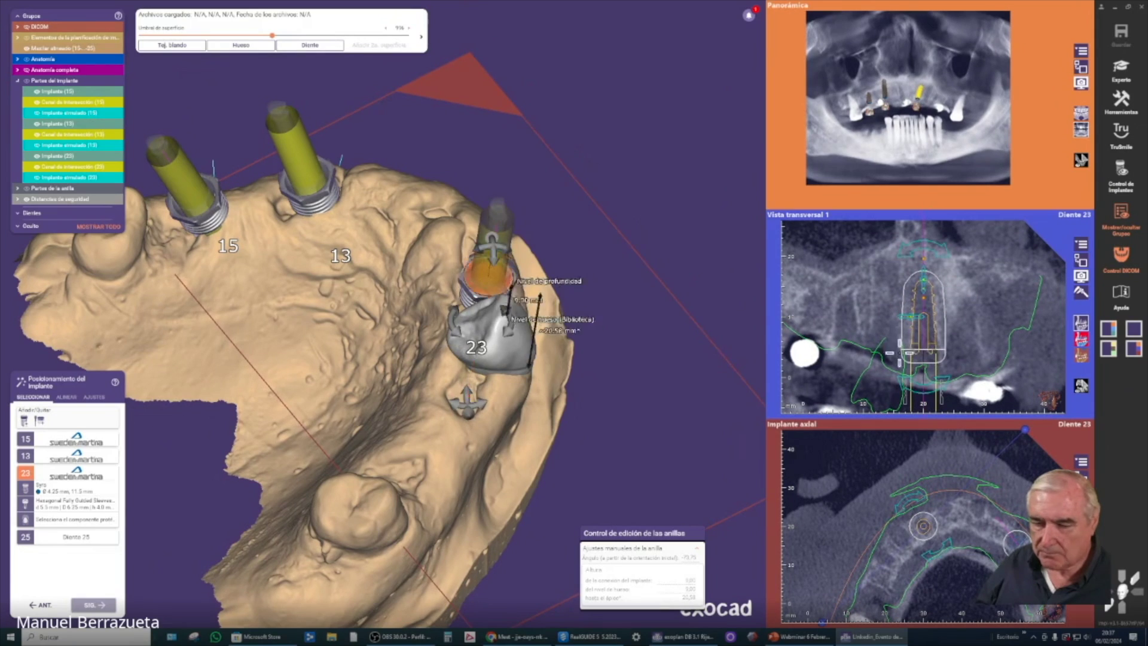
{"action": "right_click_drag", "start_coordinate": [566, 338], "coordinate": [555, 347]}
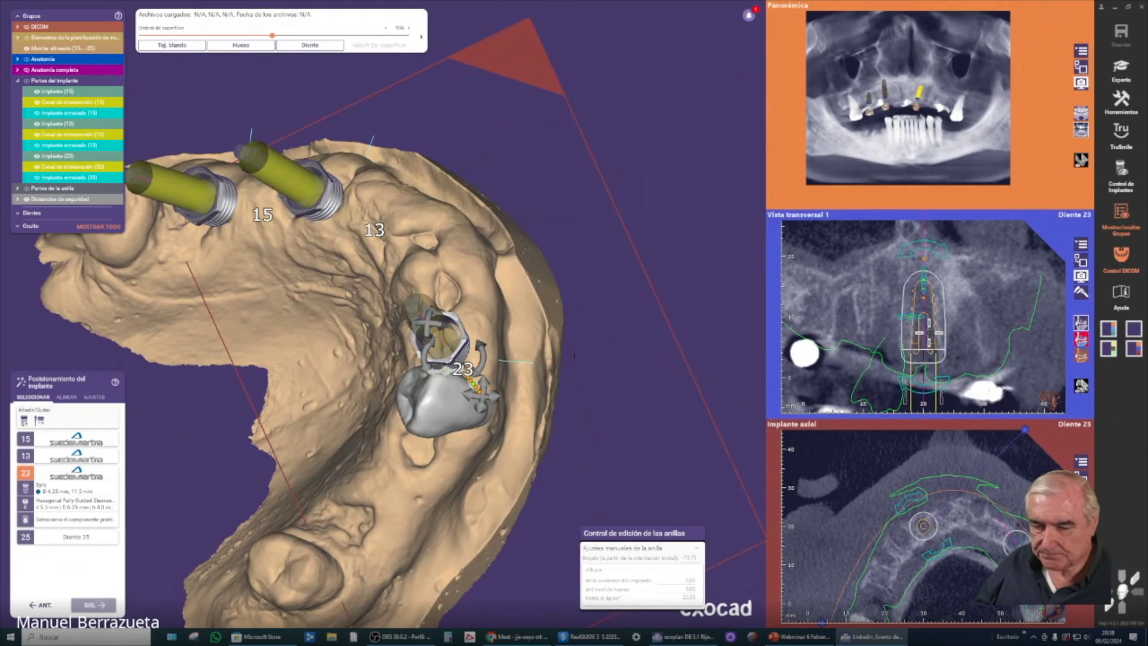
Change implant 23 to the Ø 5.0 mm, 11.5 mm Syra and correct its apex tilt in the cross-section.
{"action": "left_click", "coordinate": [60, 489]}
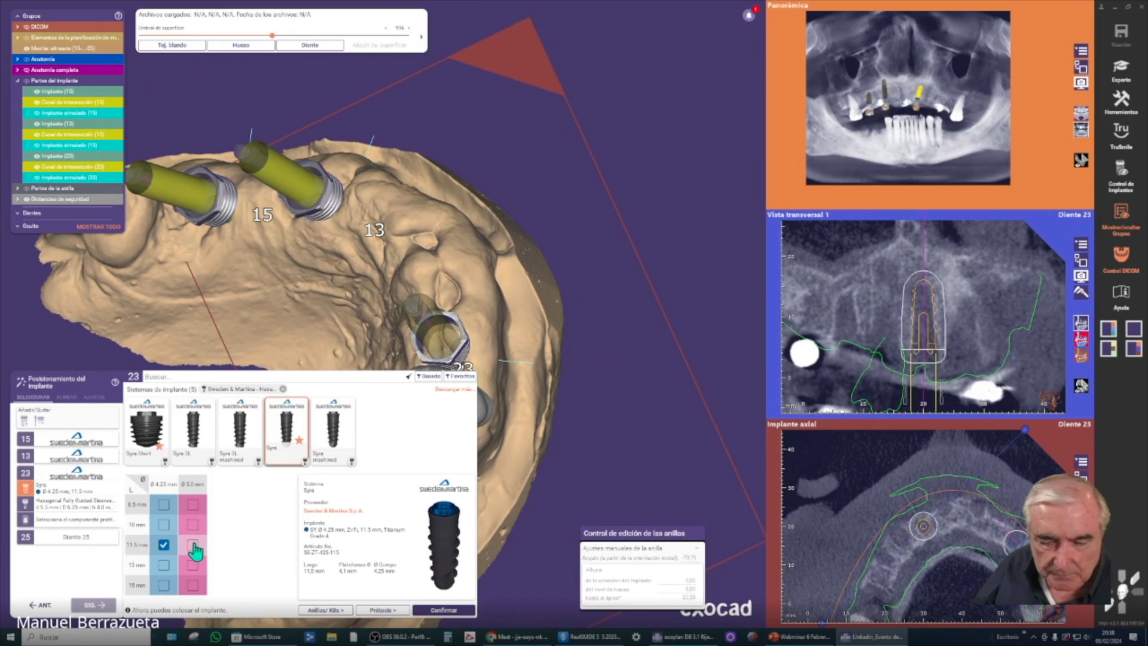
{"action": "left_click", "coordinate": [193, 545]}
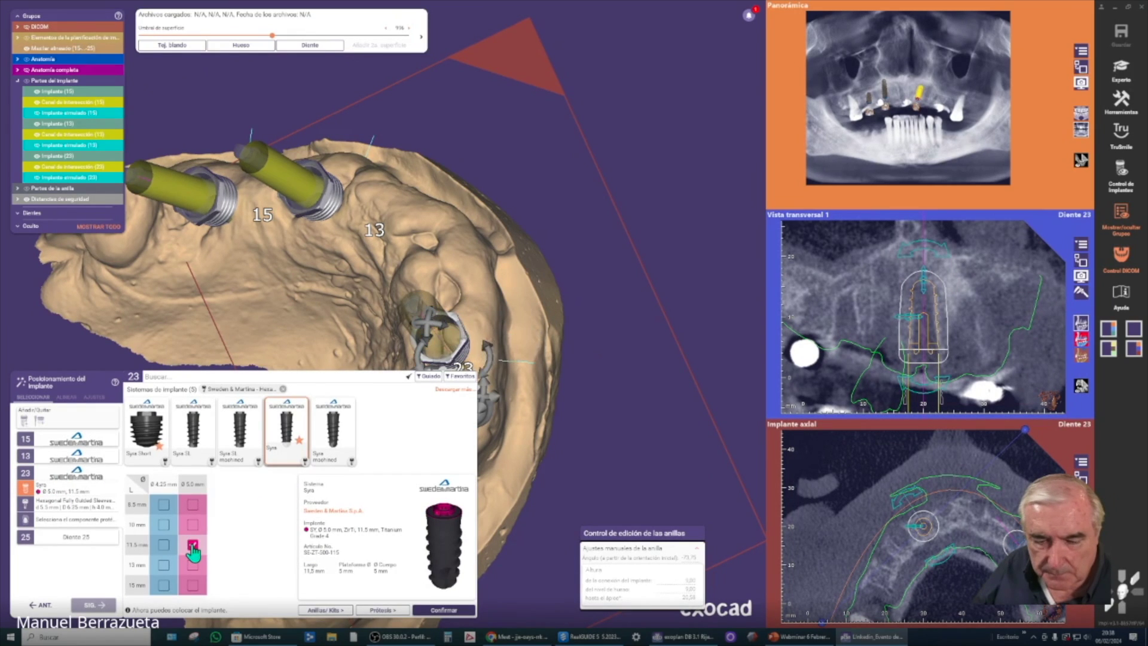
{"action": "left_click", "coordinate": [436, 608]}
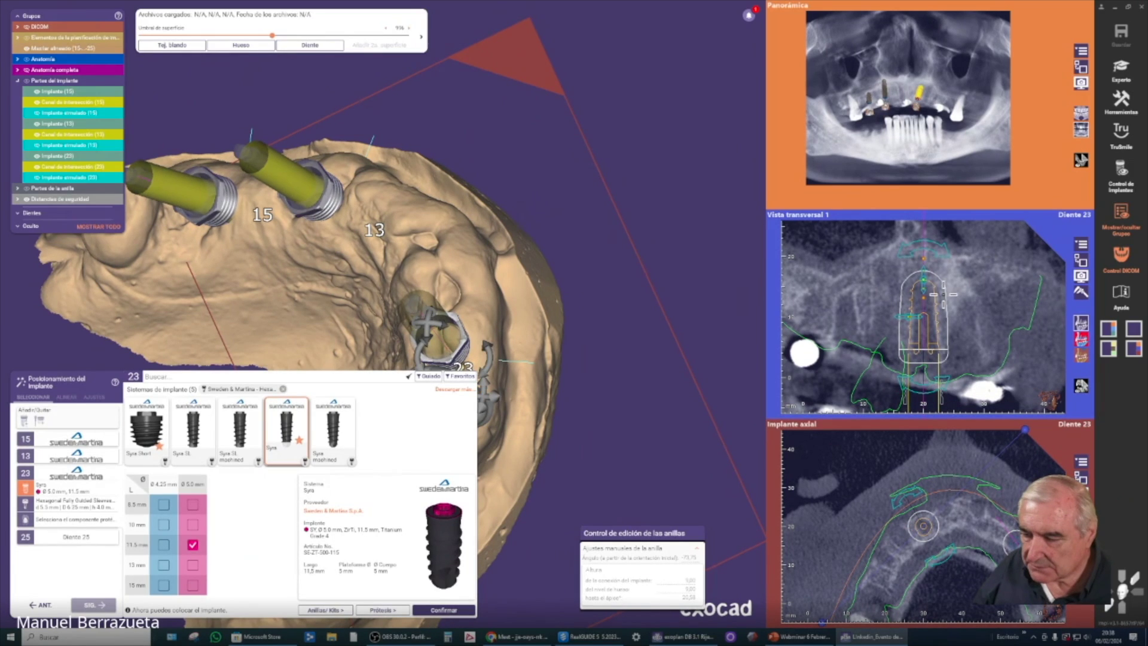
{"action": "right_click_drag", "start_coordinate": [919, 346], "coordinate": [858, 346]}
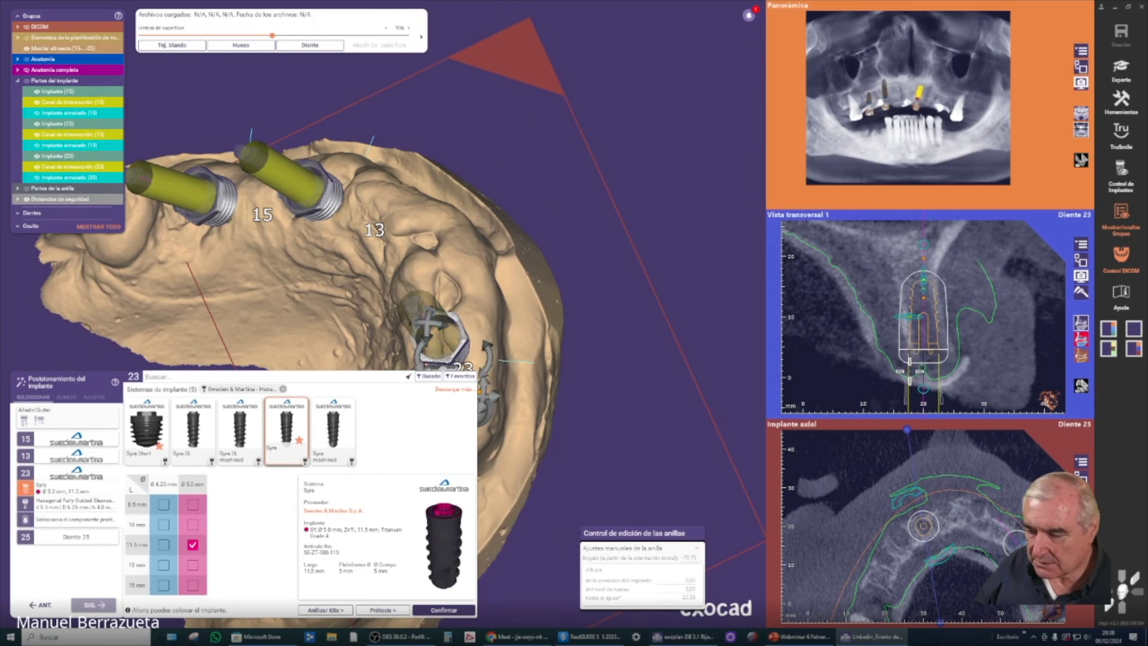
{"action": "scroll", "coordinate": [923, 316], "scroll_direction": "down", "scroll_amount": 2}
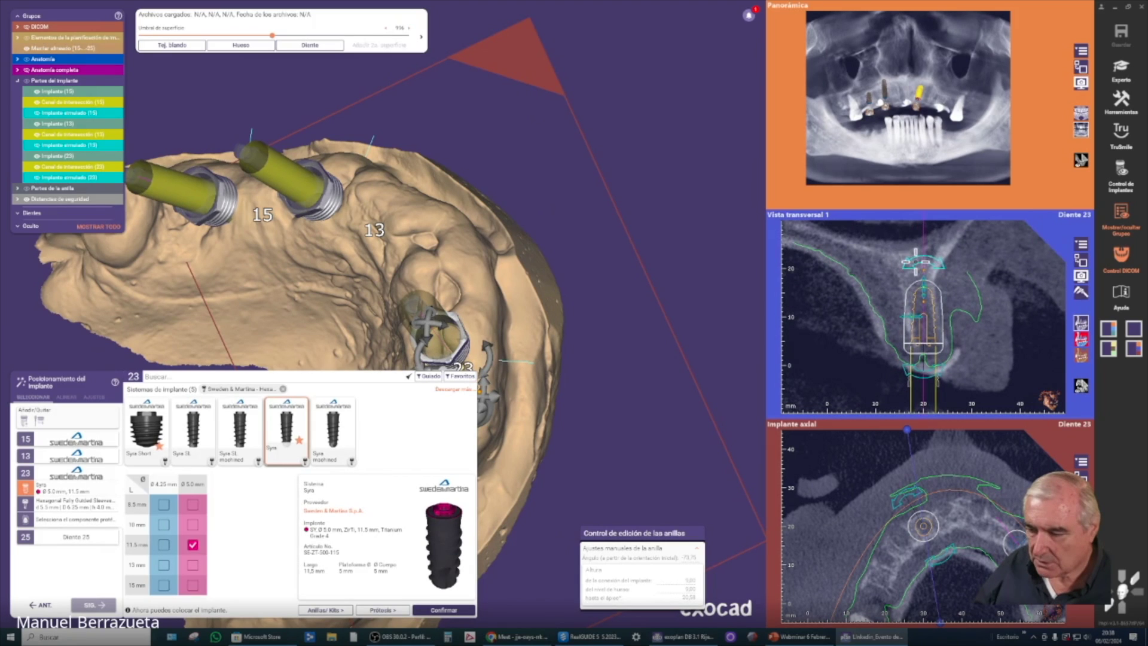
{"action": "left_click_drag", "start_coordinate": [914, 261], "coordinate": [901, 262]}
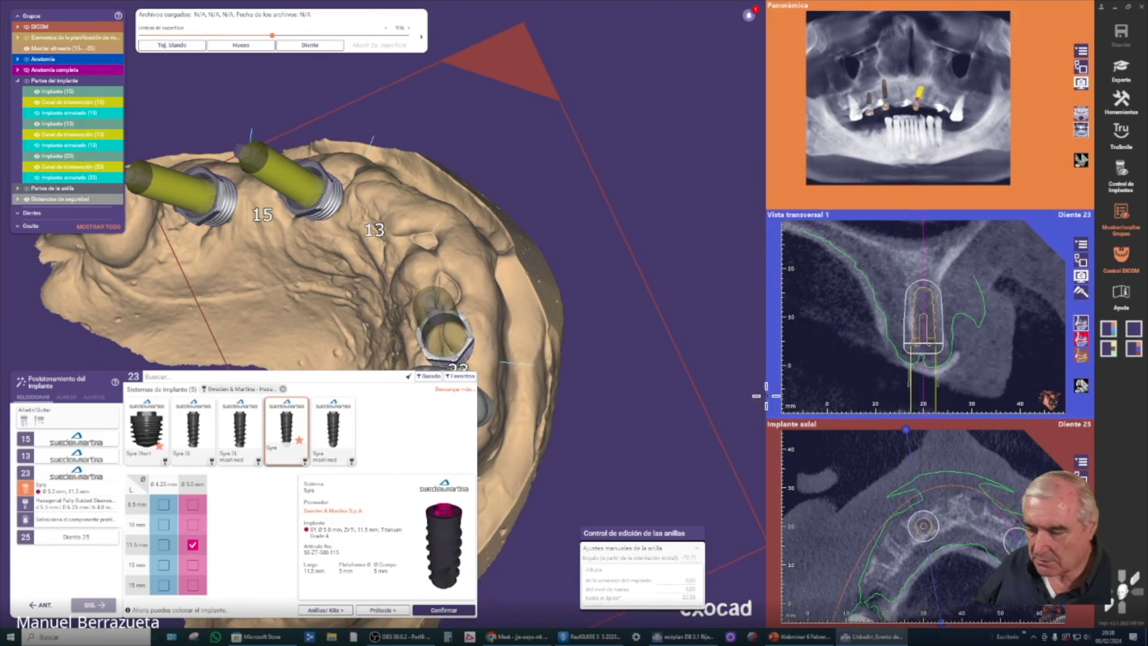
{"action": "left_click", "coordinate": [453, 611]}
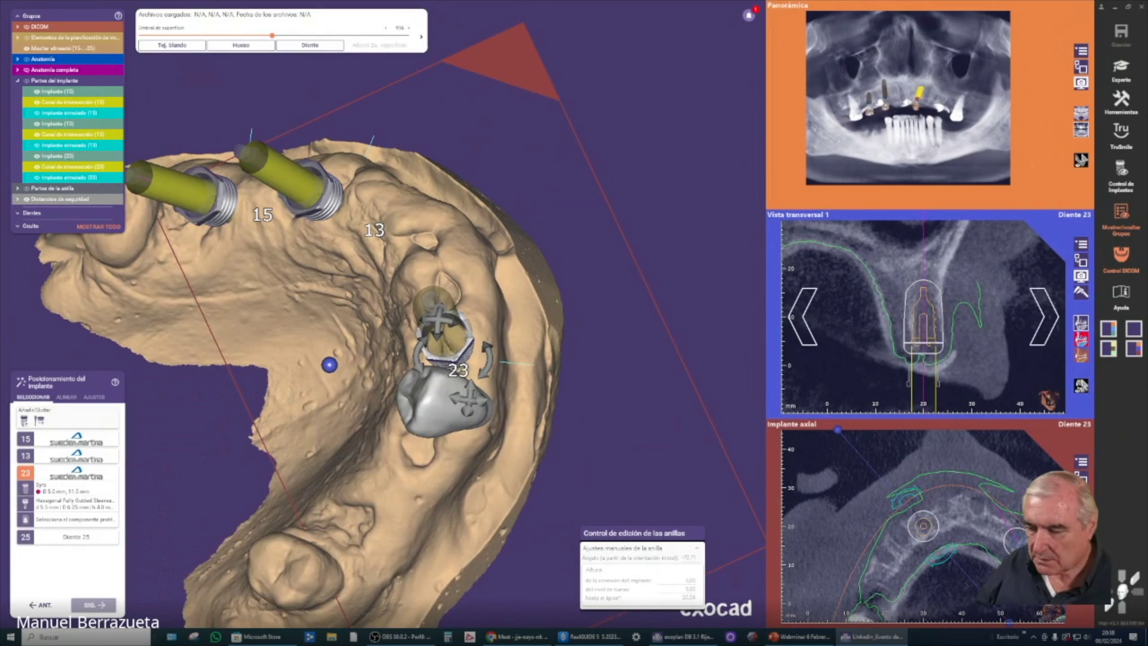
Inspect the bone around implant 23 in rotated cross-sections and reposition it along the ridge, trying more anterior and more posterior placements.
{"action": "scroll", "coordinate": [923, 317], "scroll_direction": "down", "scroll_amount": 10}
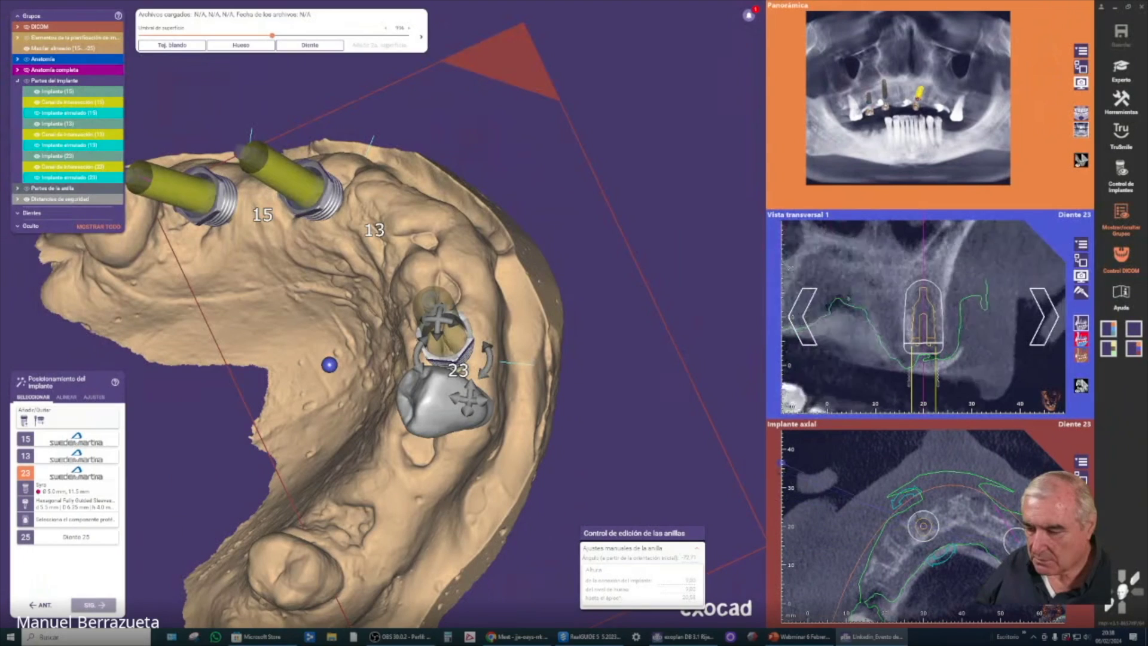
{"action": "scroll", "coordinate": [855, 389], "scroll_direction": "down", "scroll_amount": 5}
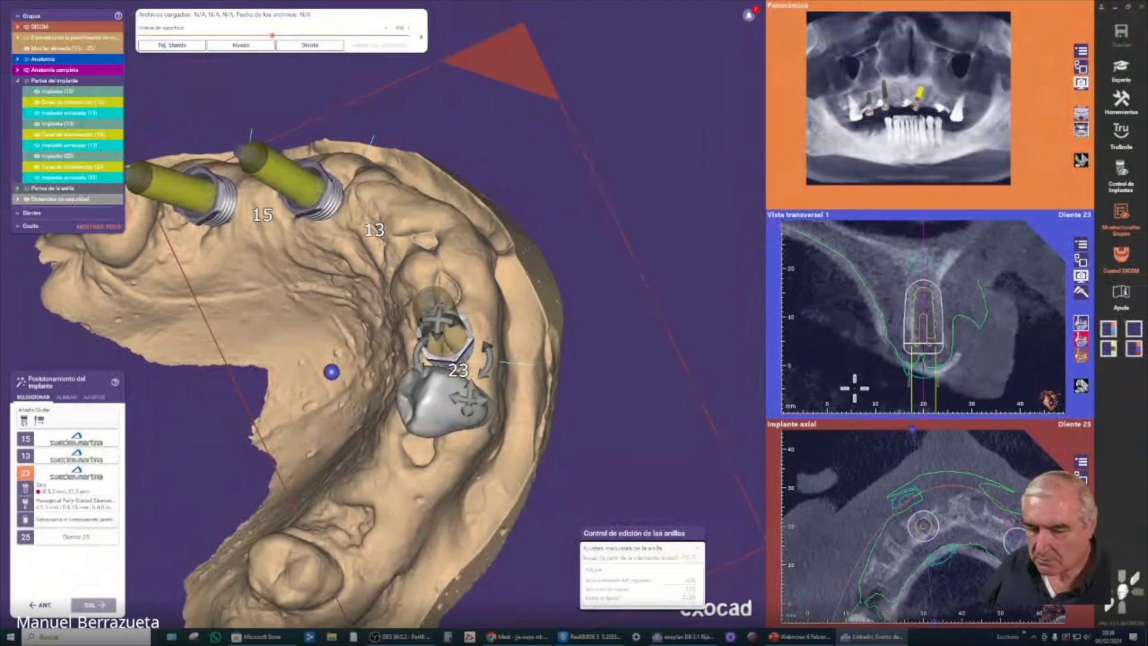
{"action": "scroll", "coordinate": [887, 389], "scroll_direction": "down", "scroll_amount": 8}
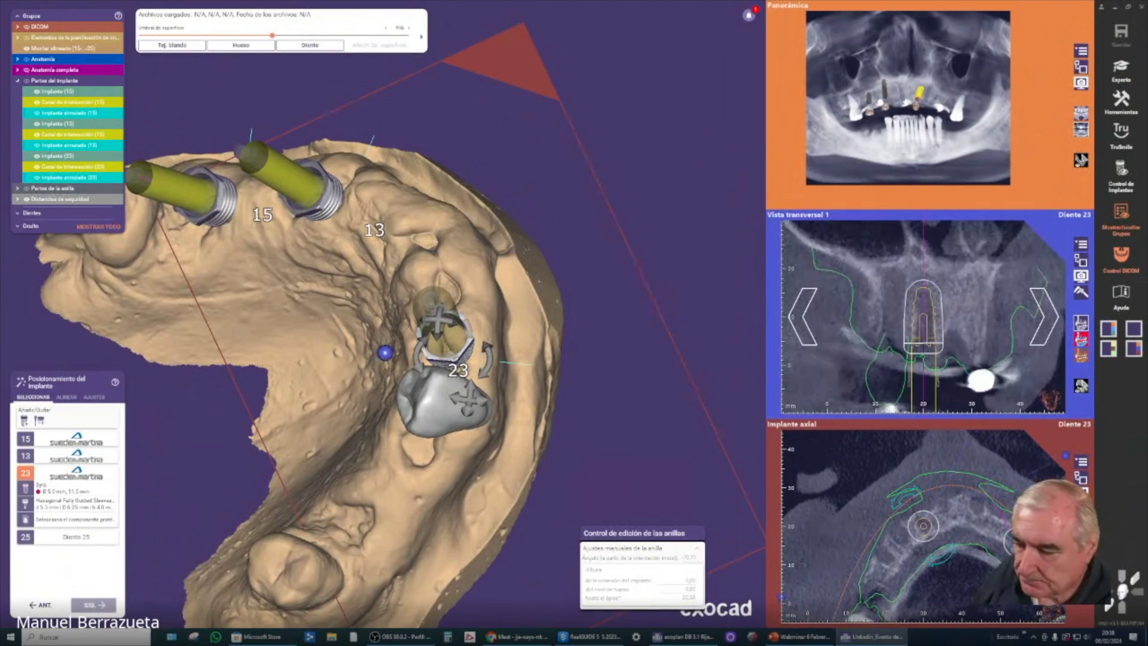
{"action": "scroll", "coordinate": [939, 278], "scroll_direction": "down", "scroll_amount": 2}
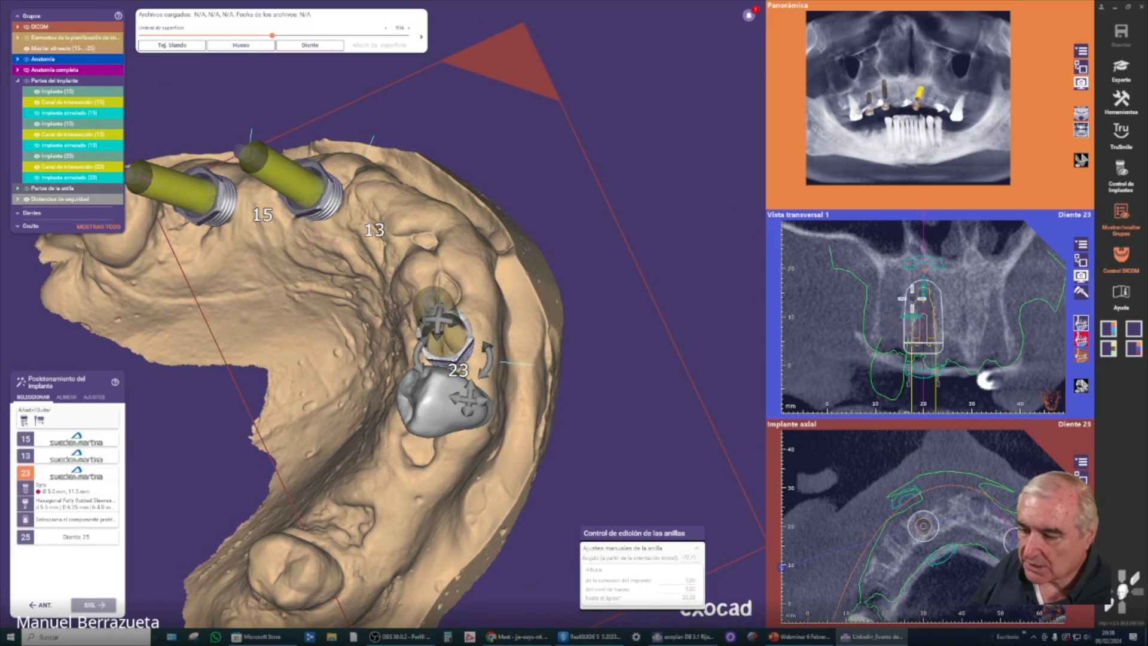
{"action": "left_click_drag", "start_coordinate": [925, 330], "coordinate": [948, 330]}
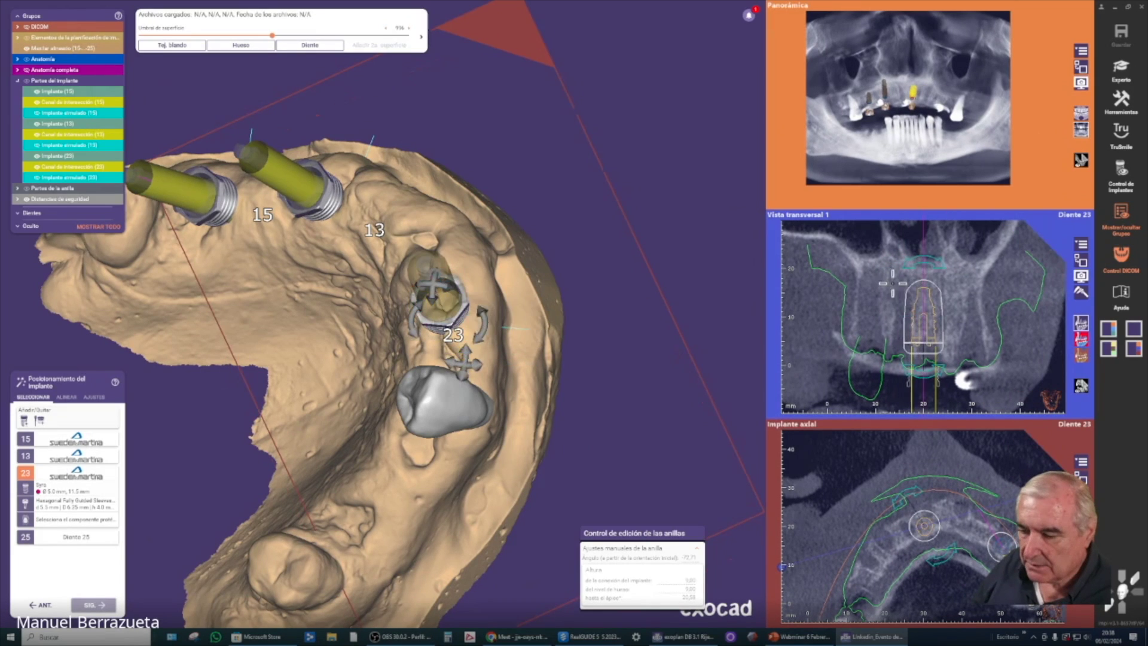
{"action": "left_click_drag", "start_coordinate": [927, 321], "coordinate": [904, 338]}
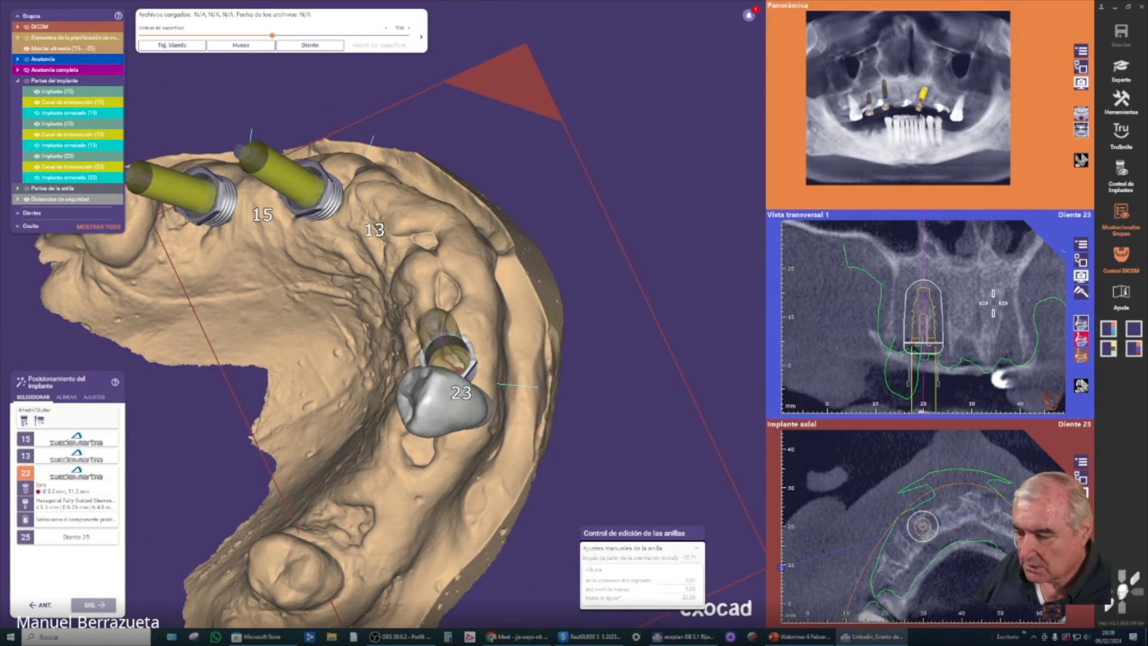
{"action": "left_click_drag", "start_coordinate": [921, 324], "coordinate": [938, 324]}
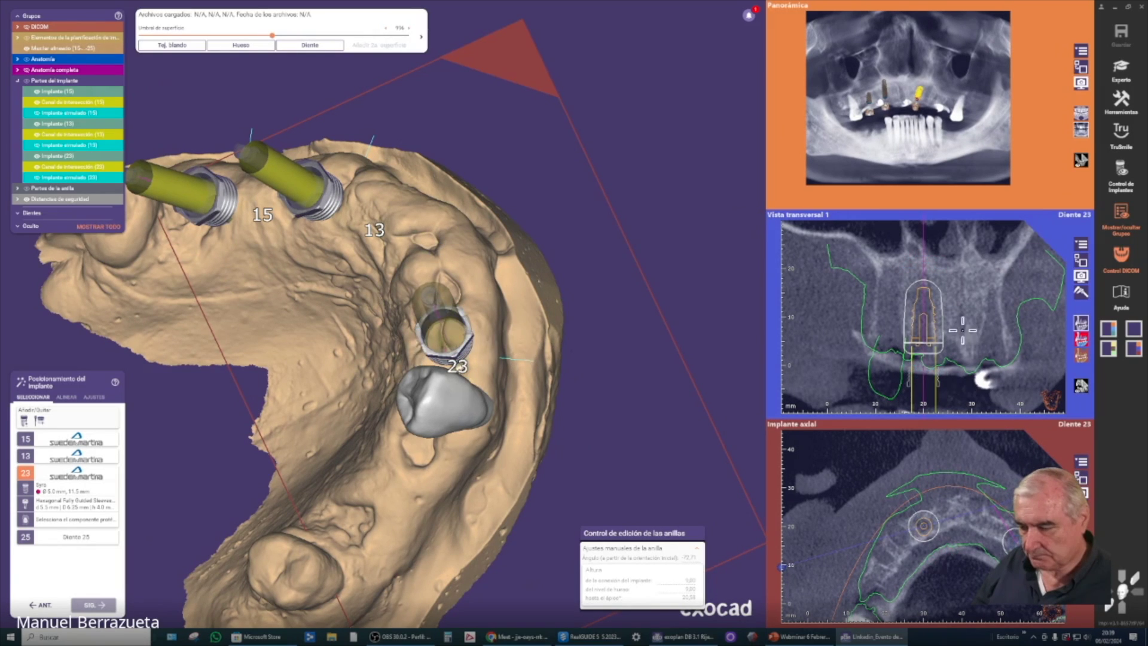
Fine-tune implant 23's position and tilt within the ridge in a rotated cross-section, comparing its channel in 3D.
{"action": "right_click_drag", "start_coordinate": [585, 401], "coordinate": [582, 402]}
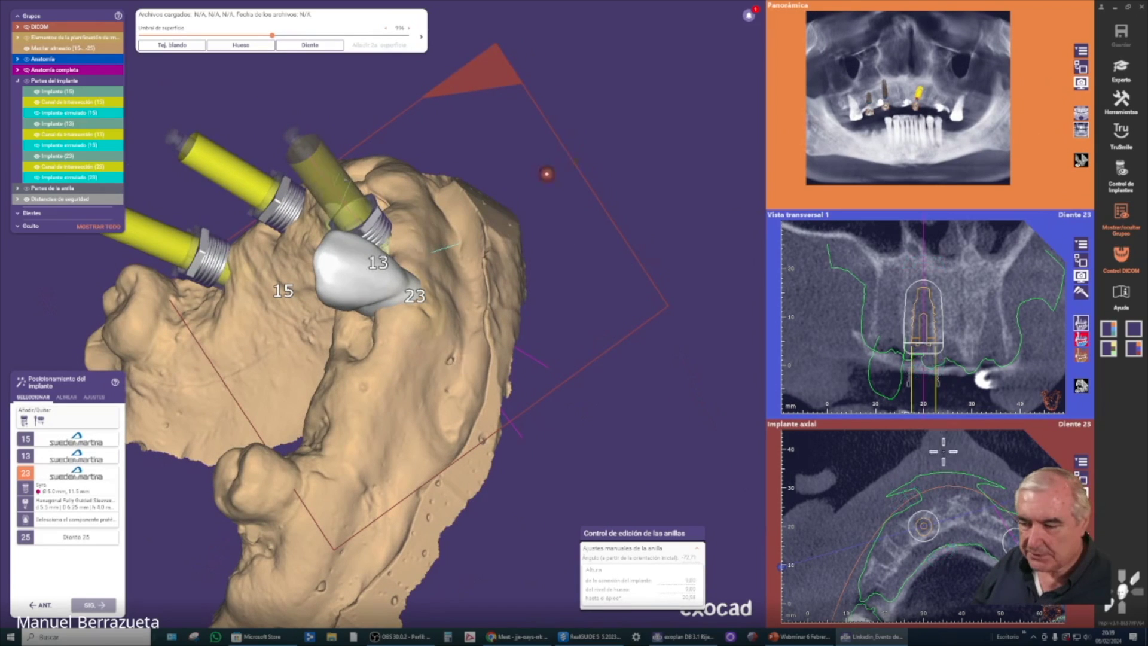
{"action": "left_click_drag", "start_coordinate": [1064, 485], "coordinate": [859, 432]}
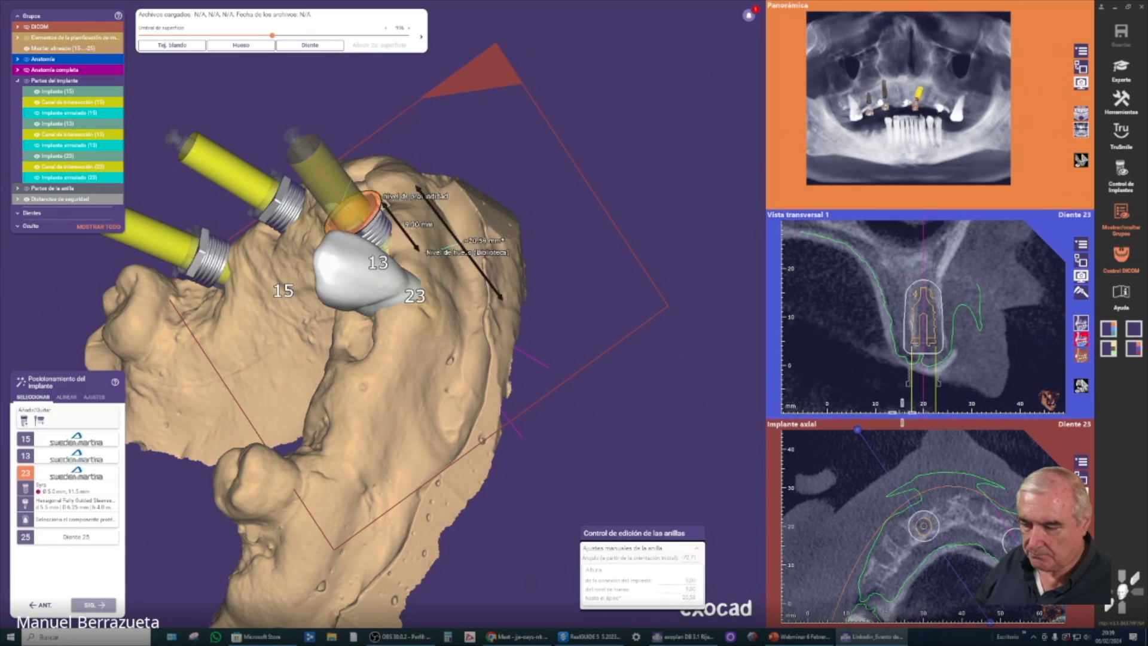
{"action": "left_click_drag", "start_coordinate": [925, 258], "coordinate": [930, 258]}
{"action": "left_click_drag", "start_coordinate": [922, 374], "coordinate": [914, 373]}
{"action": "right_click_drag", "start_coordinate": [607, 369], "coordinate": [608, 372]}
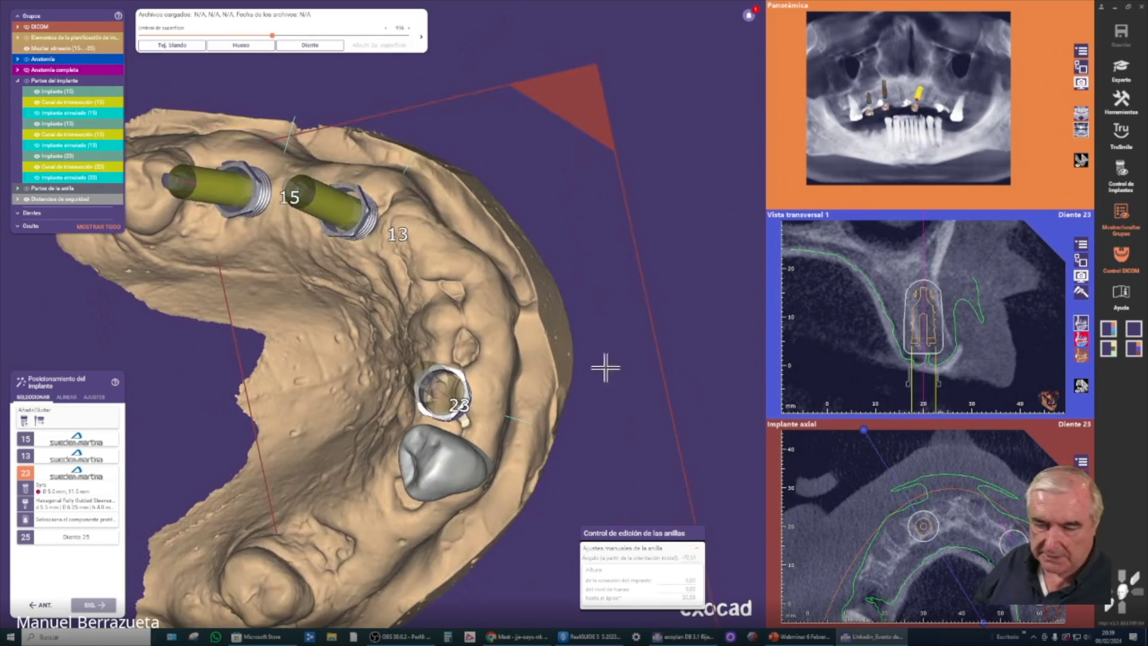
Inspect implant 23's surrounding bone in rotated cross-sections and lengthen it to the Ø 5.0 mm, 15 mm Syra.
{"action": "right_click_drag", "start_coordinate": [877, 338], "coordinate": [788, 338]}
{"action": "right_click", "coordinate": [330, 445]}
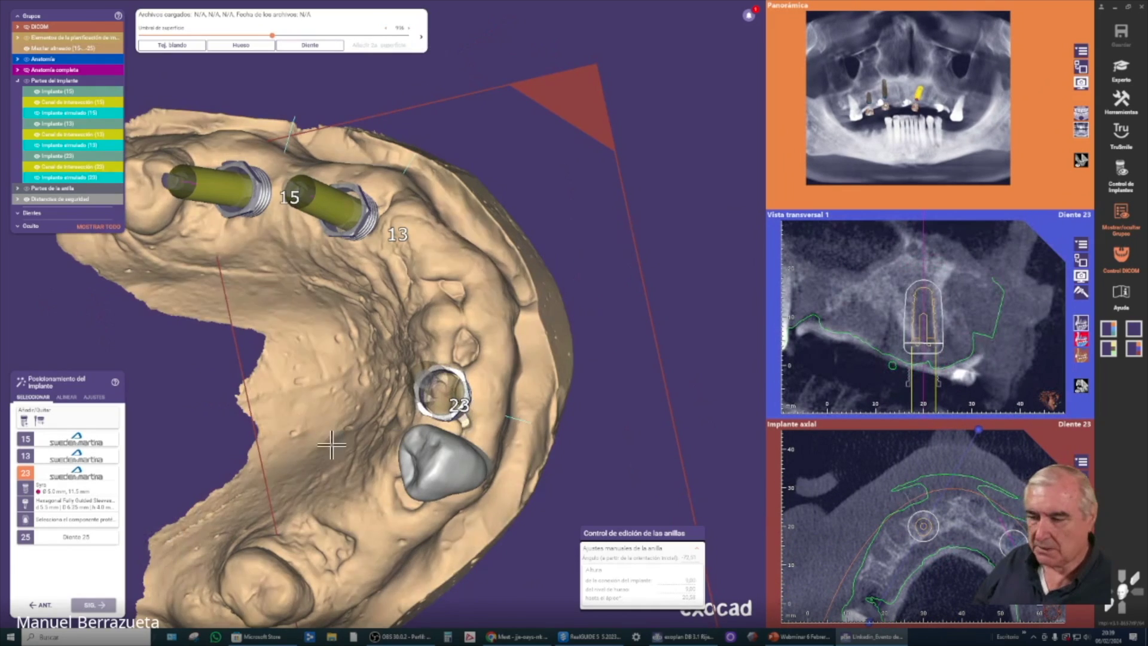
{"action": "right_click_drag", "start_coordinate": [419, 445], "coordinate": [586, 371]}
{"action": "right_click_drag", "start_coordinate": [854, 405], "coordinate": [956, 399]}
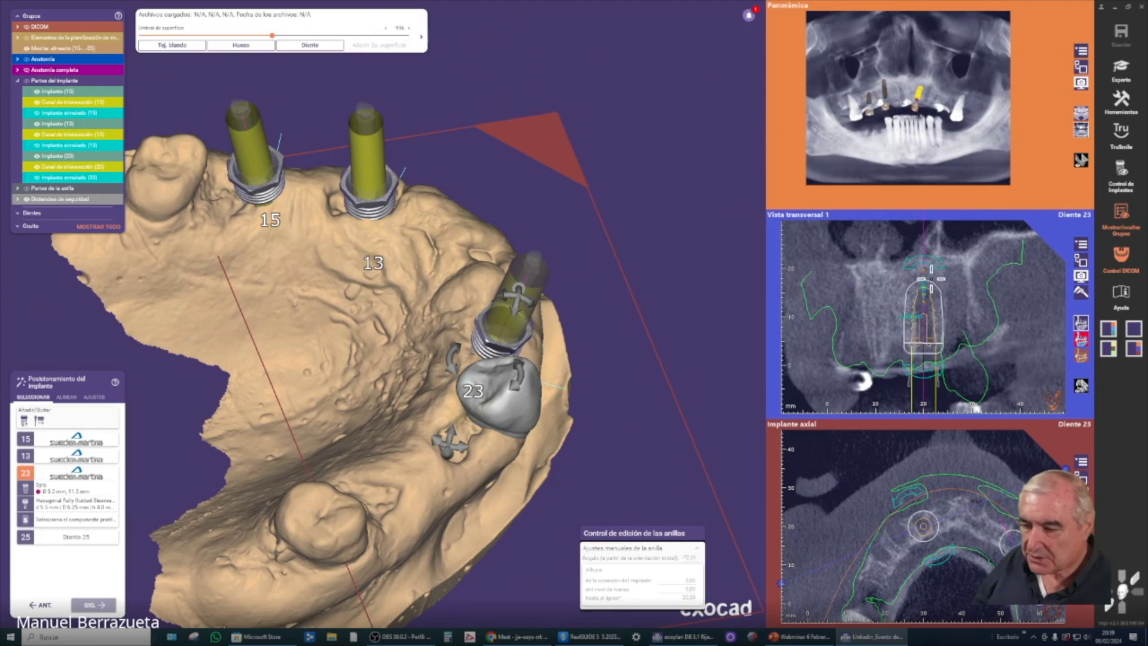
{"action": "left_click", "coordinate": [923, 269]}
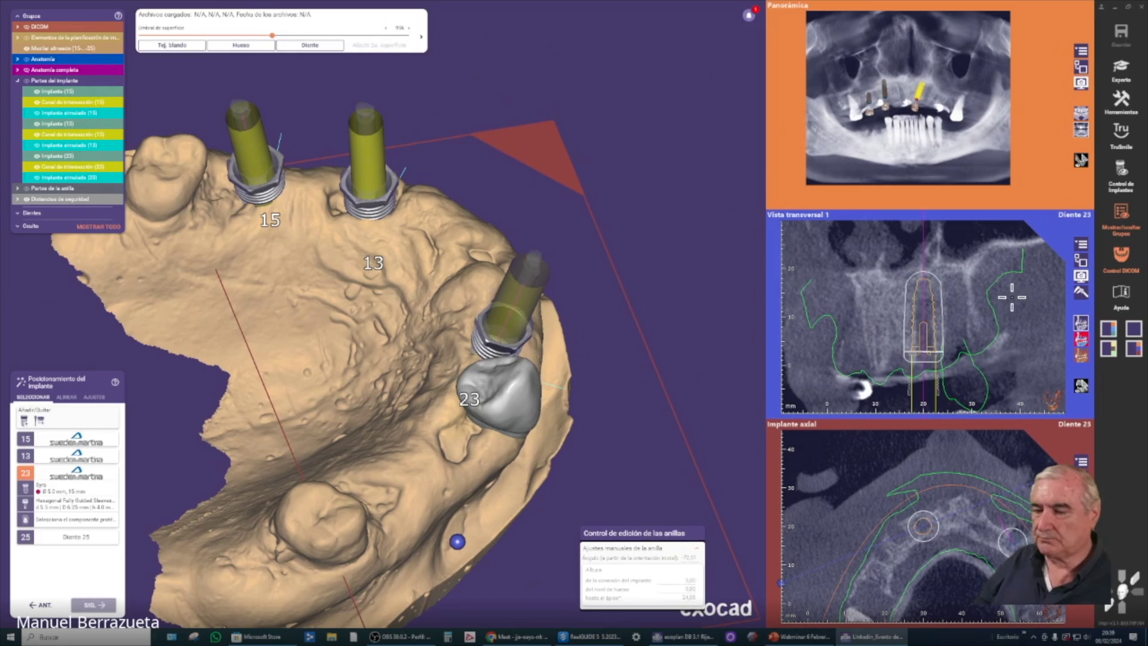
{"action": "right_click_drag", "start_coordinate": [924, 381], "coordinate": [900, 378]}
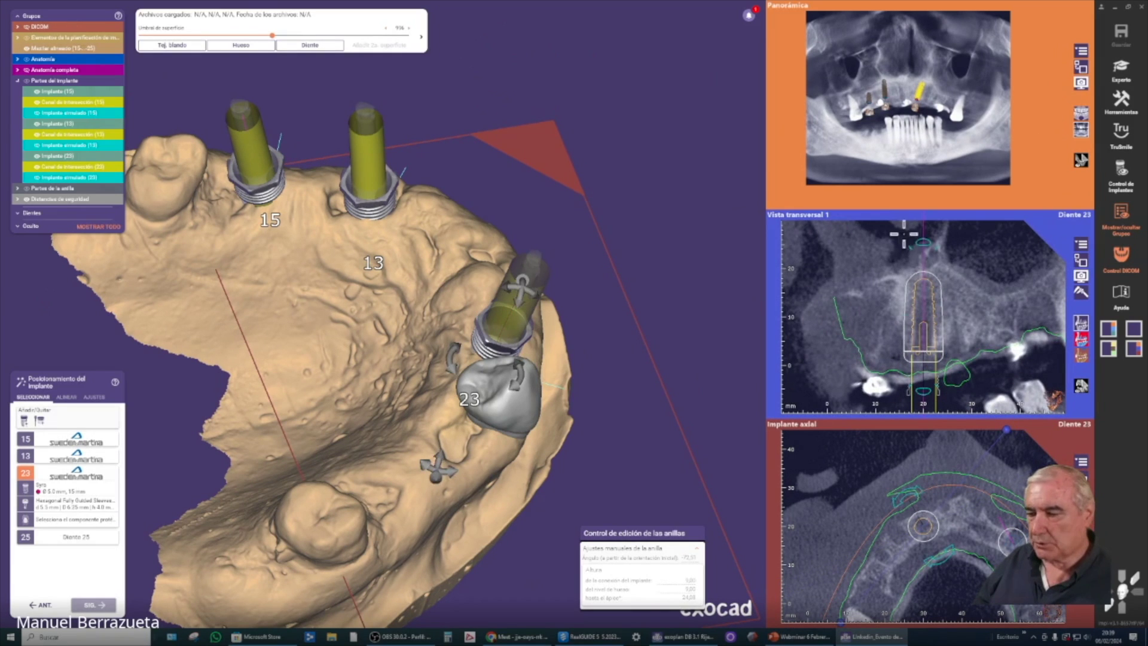
{"action": "mouse_move", "coordinate": [927, 333]}
{"action": "right_mouse_down"}
{"action": "mouse_move", "coordinate": [999, 333]}
{"action": "mouse_move", "coordinate": [936, 333]}
{"action": "right_mouse_up"}
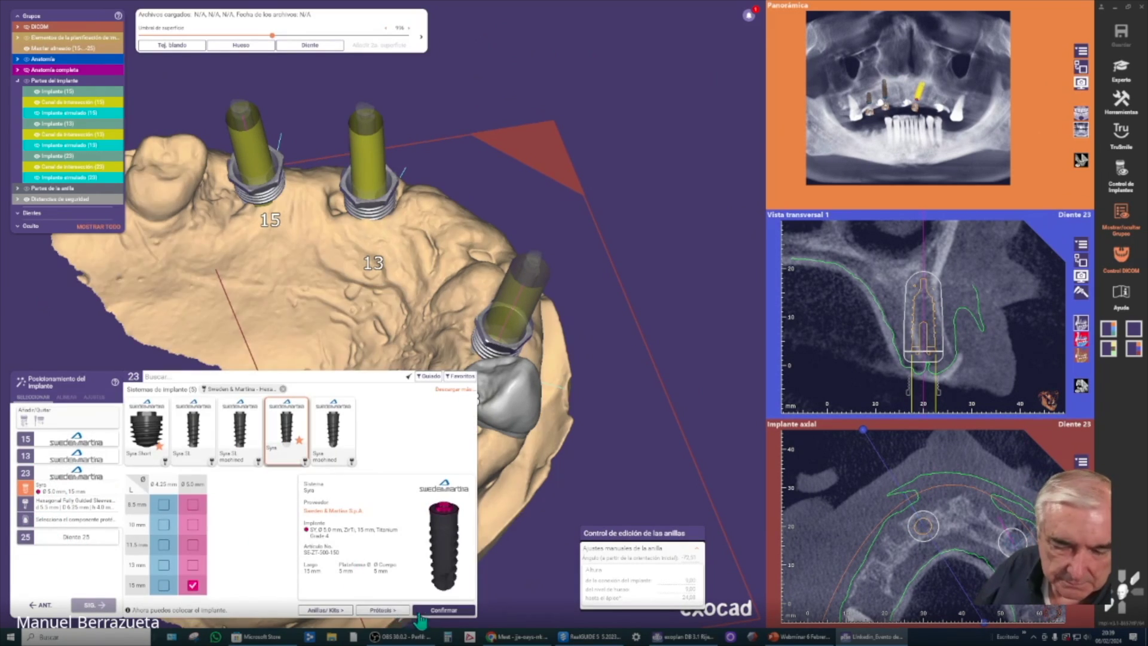
{"action": "left_click", "coordinate": [442, 610]}
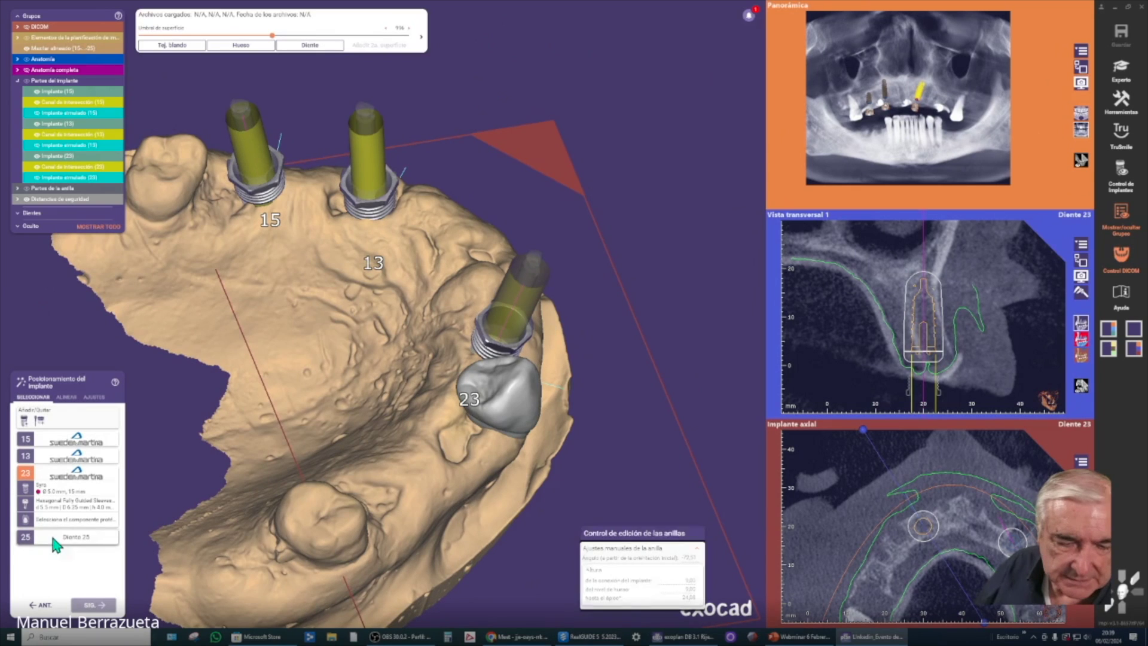
Place an implant with its guided sleeve at tooth 25 and move it up into the bone in the cross-section.
{"action": "left_click", "coordinate": [56, 541]}
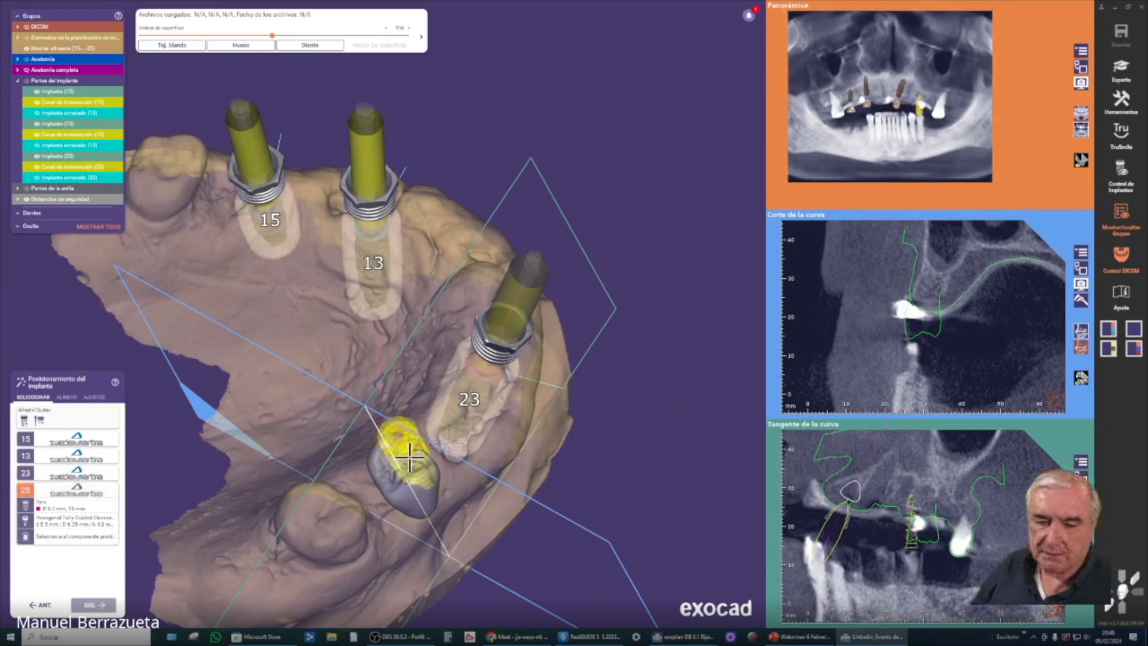
{"action": "left_click", "coordinate": [409, 458]}
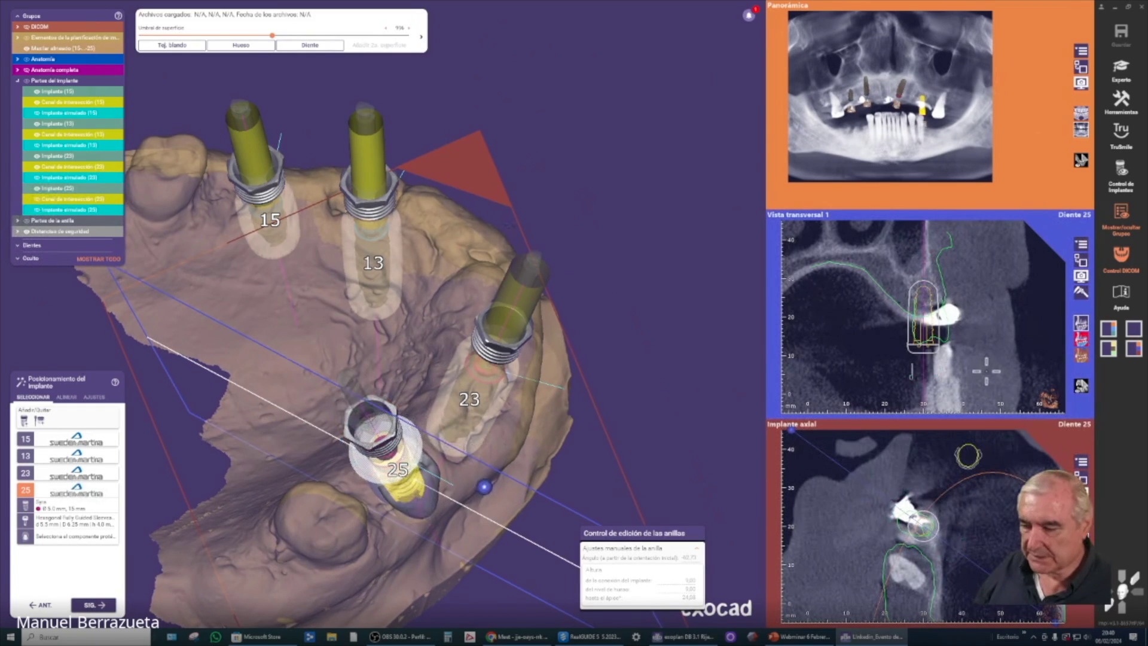
{"action": "left_click_drag", "start_coordinate": [925, 341], "coordinate": [929, 317]}
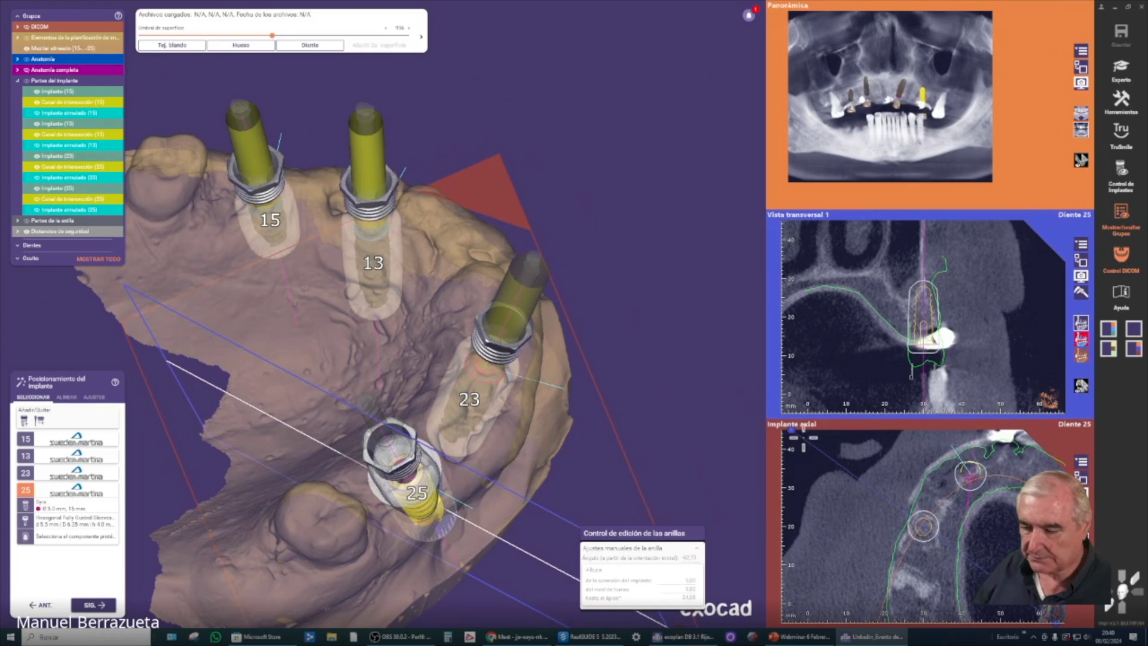
{"action": "left_click_drag", "start_coordinate": [792, 427], "coordinate": [979, 403]}
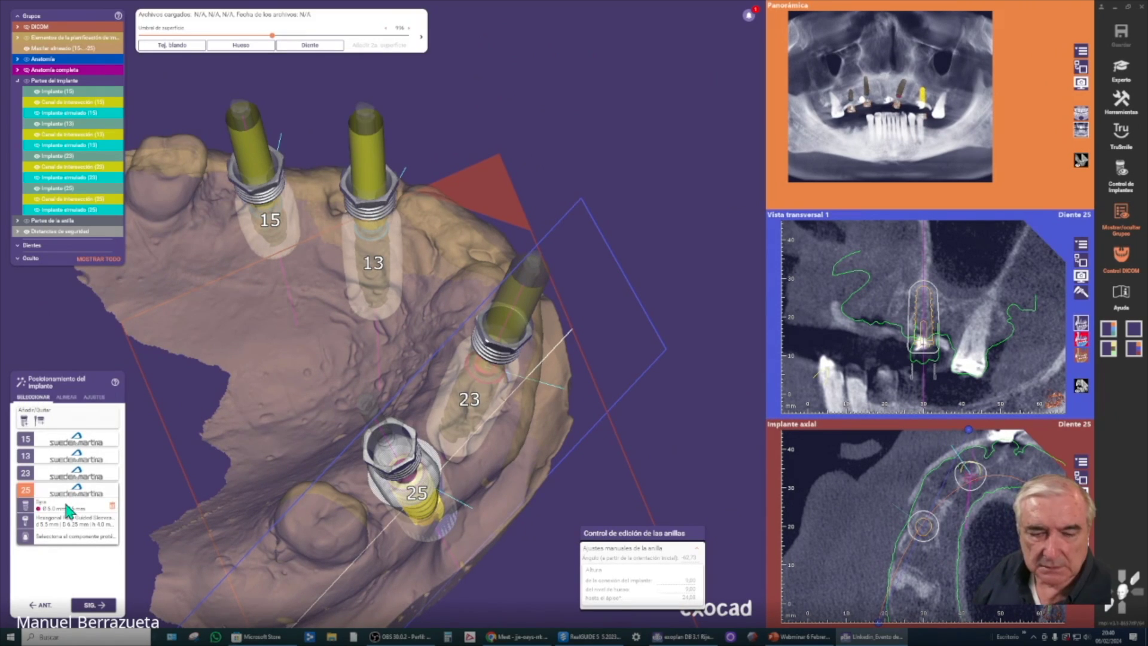
Change implant 25 to the mounted Syra variant in Ø 4.25 mm, 10 mm and reposition it in the ridge.
{"action": "left_click", "coordinate": [68, 514]}
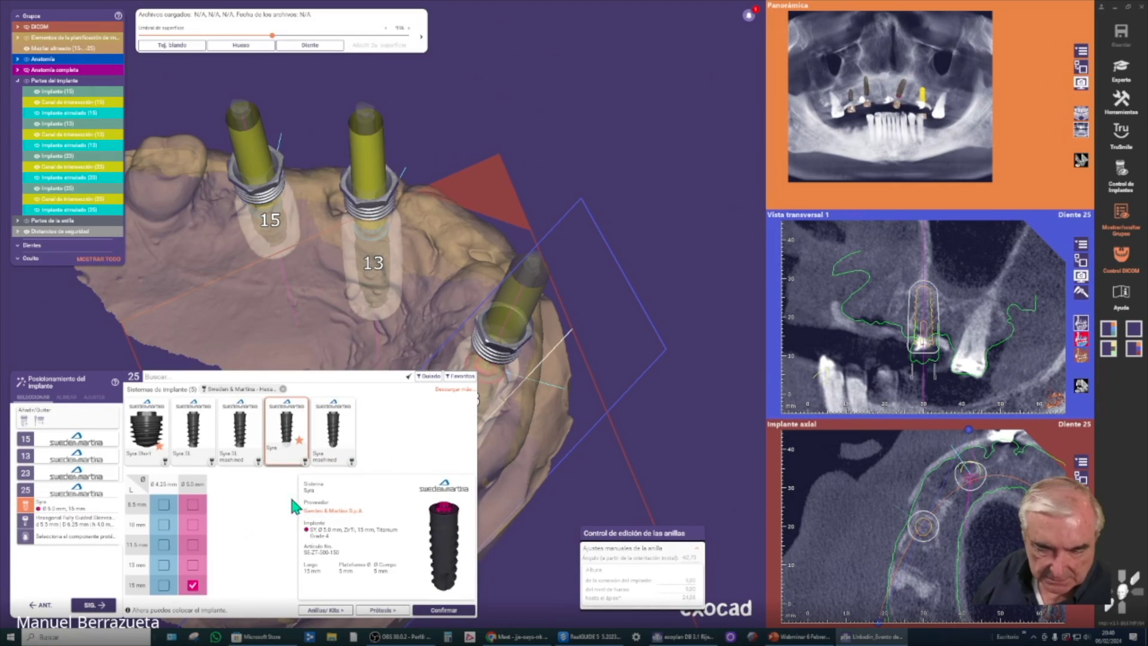
{"action": "left_click", "coordinate": [332, 431]}
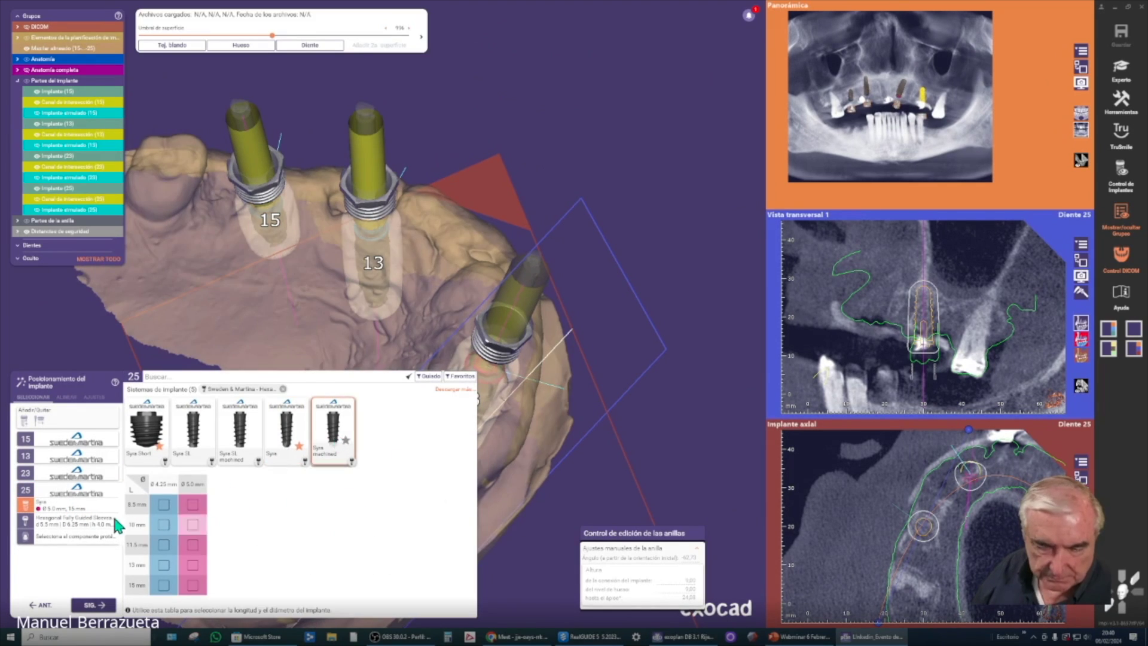
{"action": "left_click", "coordinate": [164, 525]}
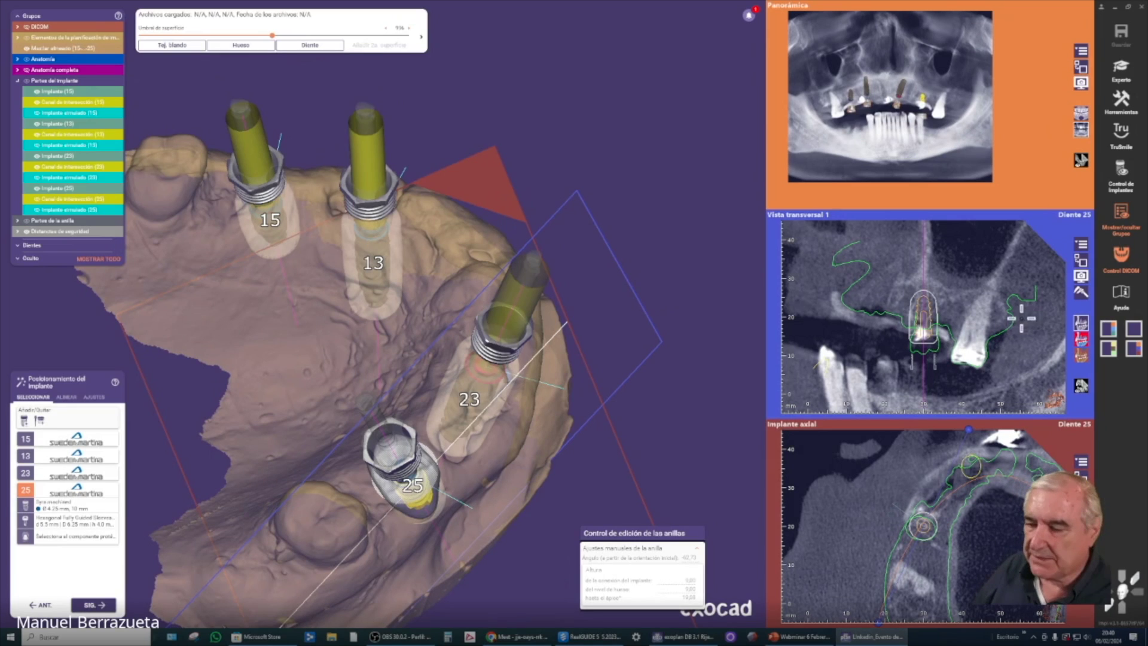
{"action": "left_click_drag", "start_coordinate": [924, 324], "coordinate": [925, 308]}
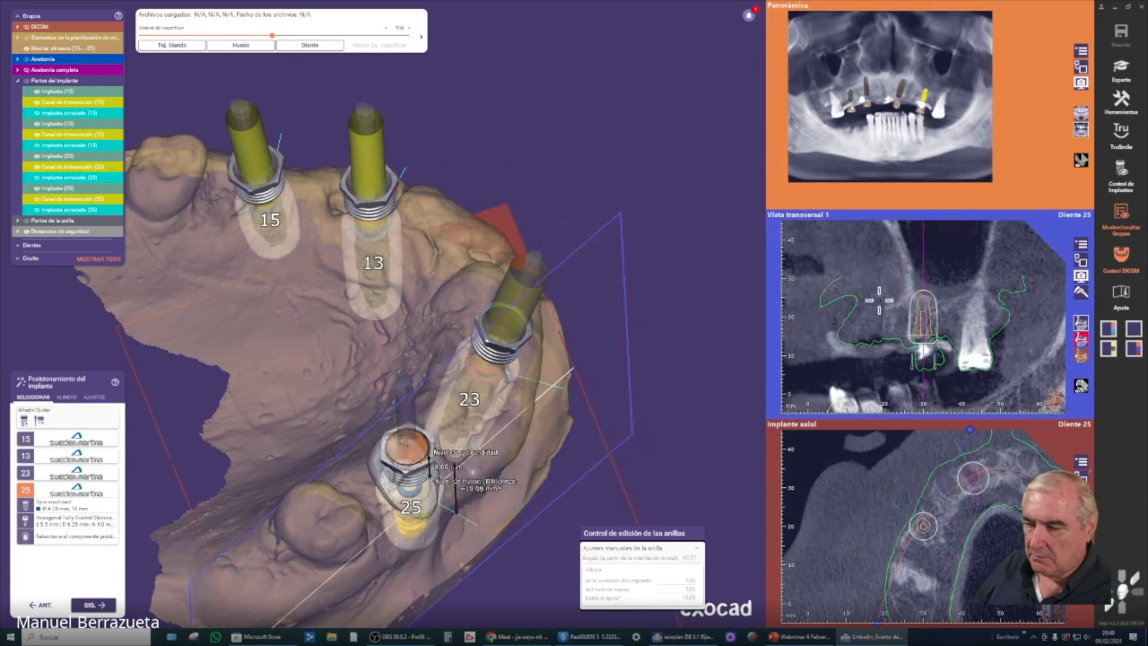
Make the jaw anatomy opaque and compare implant 25's channel with those of the other implants from a side angle.
{"action": "right_click_drag", "start_coordinate": [760, 354], "coordinate": [538, 466]}
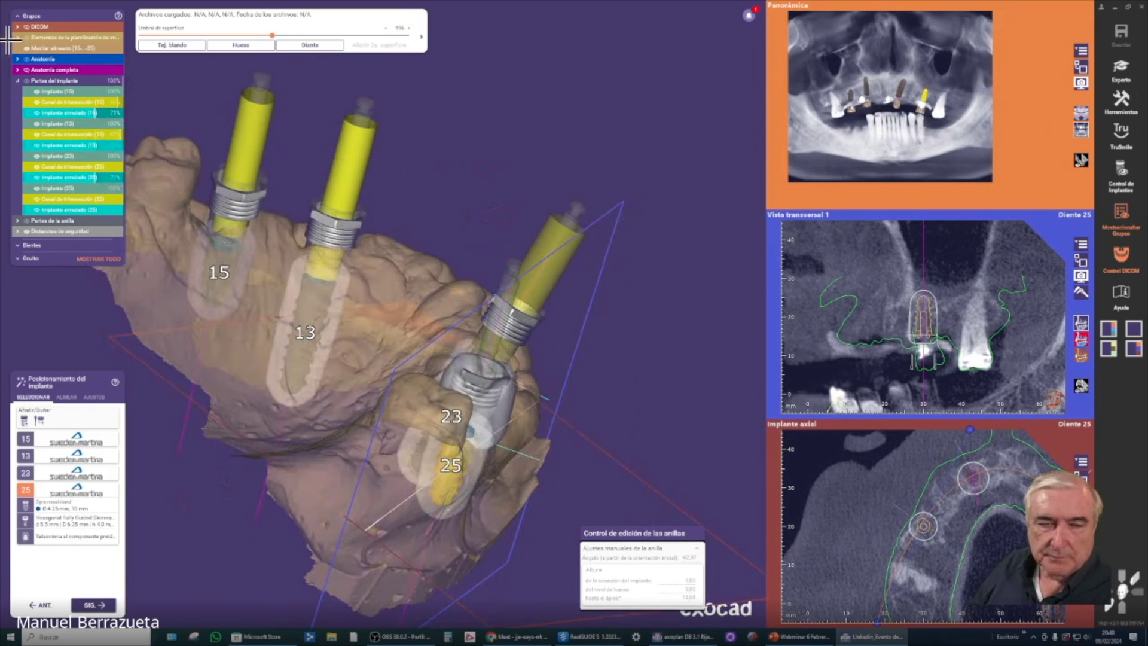
{"action": "left_click", "coordinate": [123, 58]}
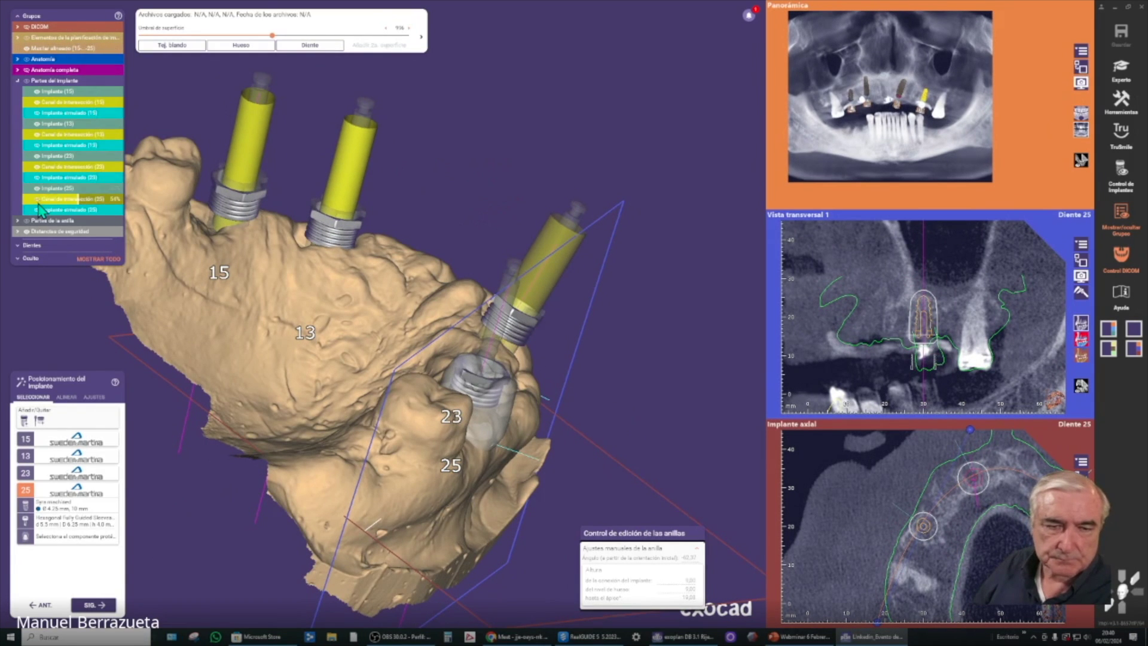
{"action": "right_click_drag", "start_coordinate": [526, 466], "coordinate": [435, 473]}
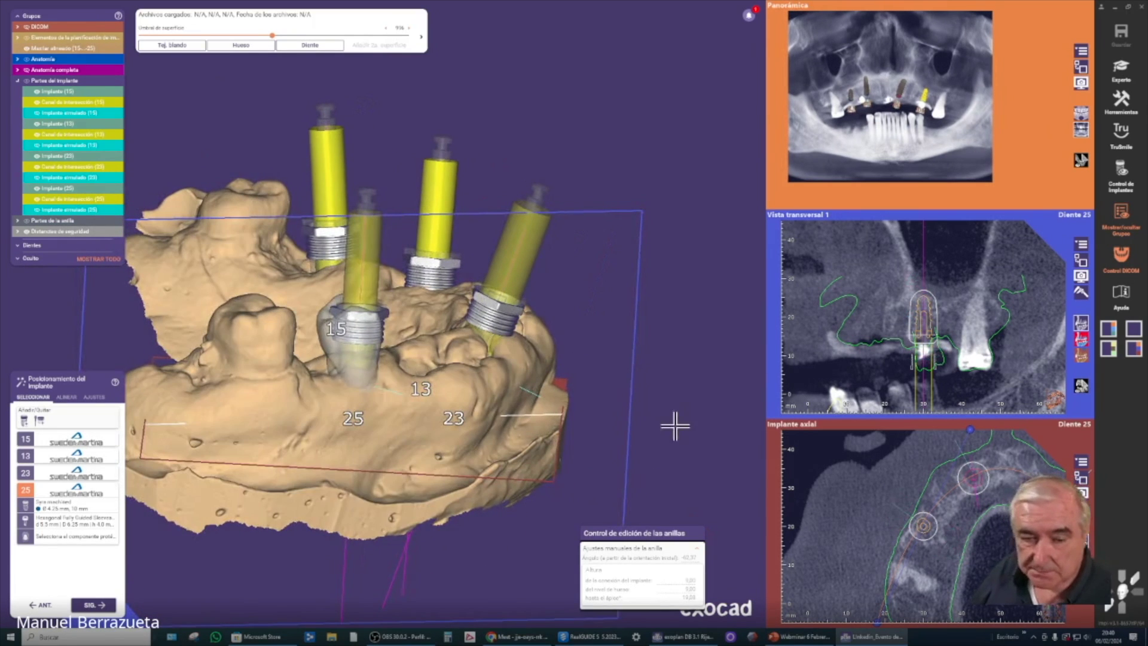
Adjust implant 25's apex tilt and position within the ridge in the buccopalatal cross-section.
{"action": "mouse_move", "coordinate": [338, 266]}
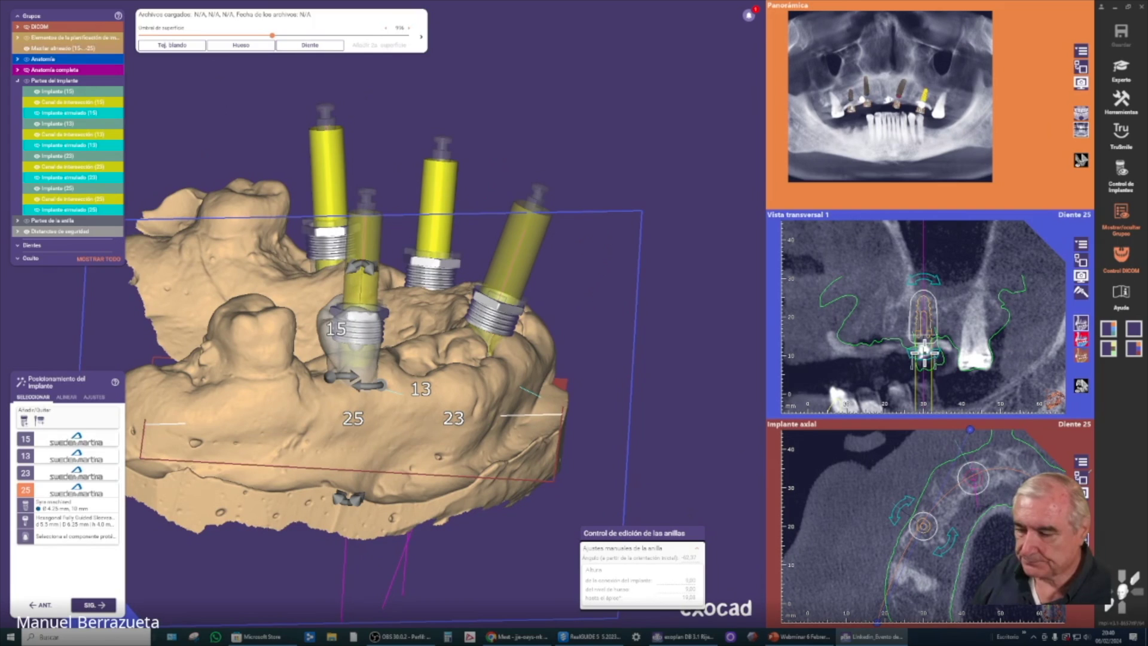
{"action": "left_click_drag", "start_coordinate": [394, 335], "coordinate": [475, 274]}
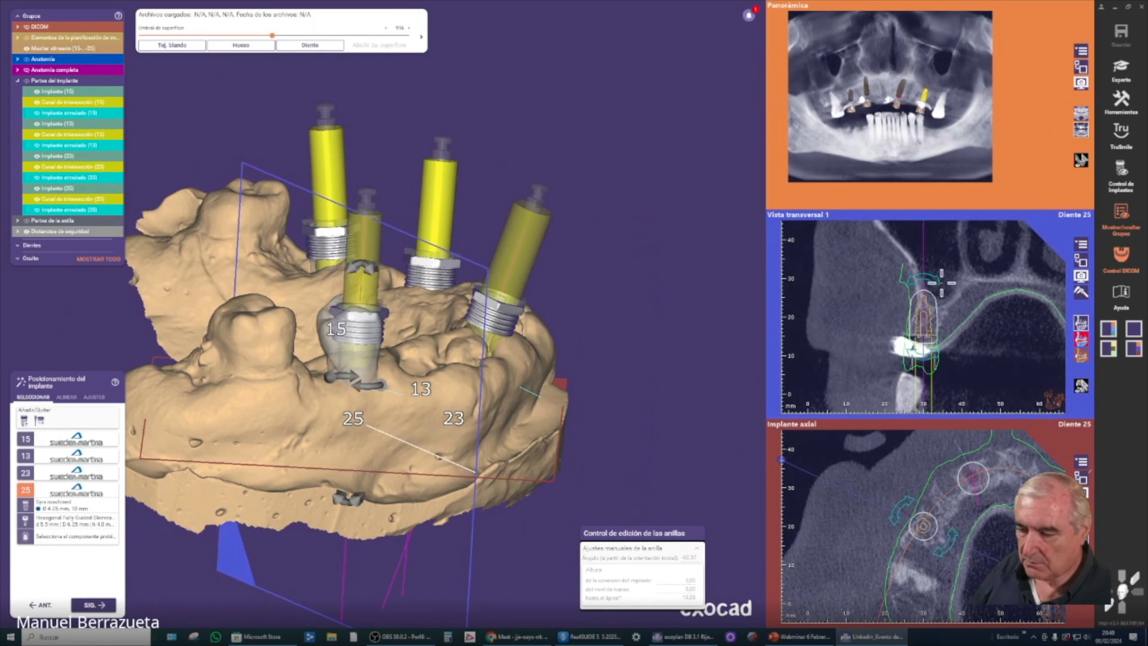
{"action": "left_click_drag", "start_coordinate": [934, 277], "coordinate": [933, 287]}
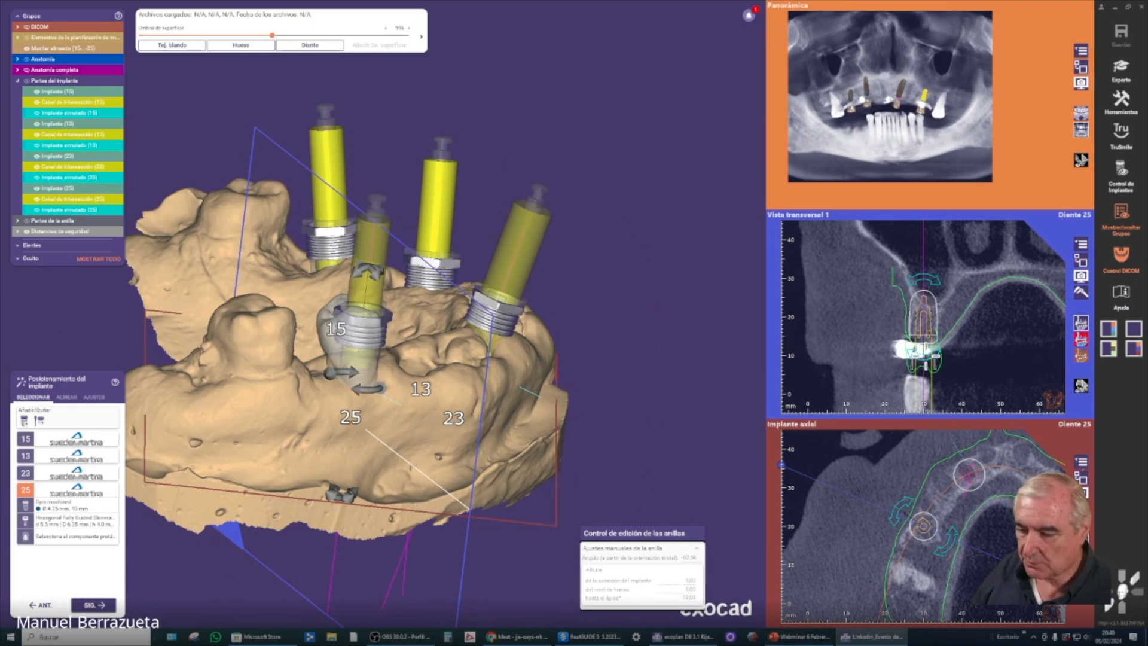
{"action": "left_click_drag", "start_coordinate": [921, 350], "coordinate": [921, 318]}
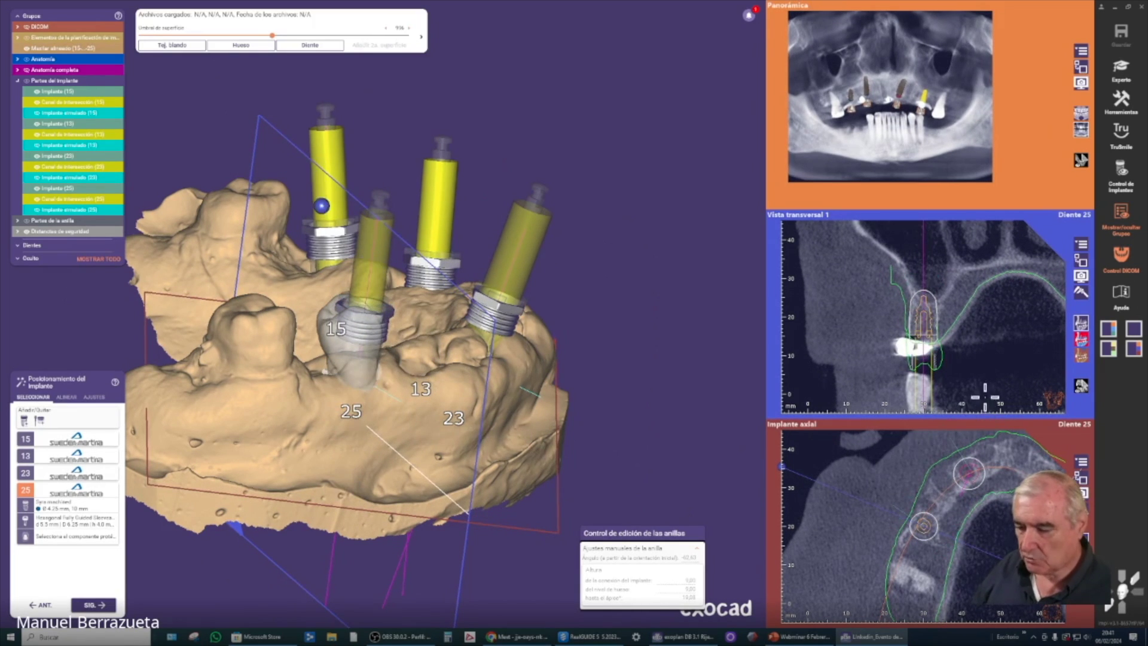
Shift implant 25 forward along the ridge, clear of the tooth 25 crown, and tilt its apex in the lengthwise cross-section.
{"action": "left_click_drag", "start_coordinate": [783, 470], "coordinate": [976, 429]}
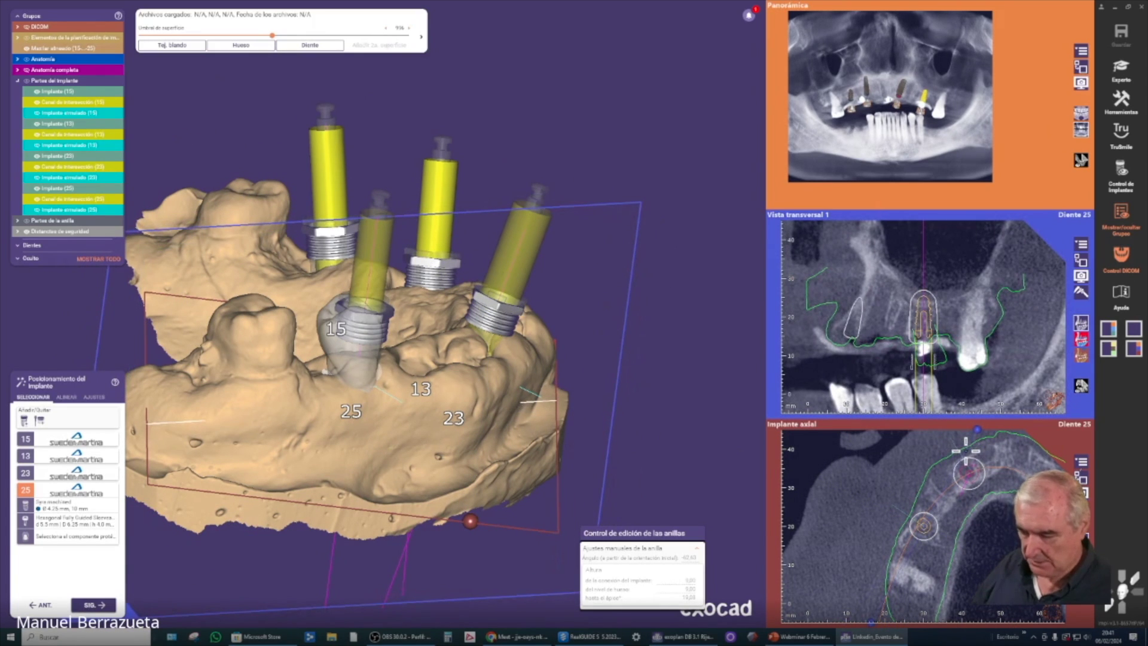
{"action": "mouse_move", "coordinate": [935, 319]}
{"action": "mouse_move", "coordinate": [925, 320]}
{"action": "left_mouse_down"}
{"action": "mouse_move", "coordinate": [977, 312]}
{"action": "mouse_move", "coordinate": [914, 314]}
{"action": "mouse_move", "coordinate": [921, 324]}
{"action": "left_mouse_up"}
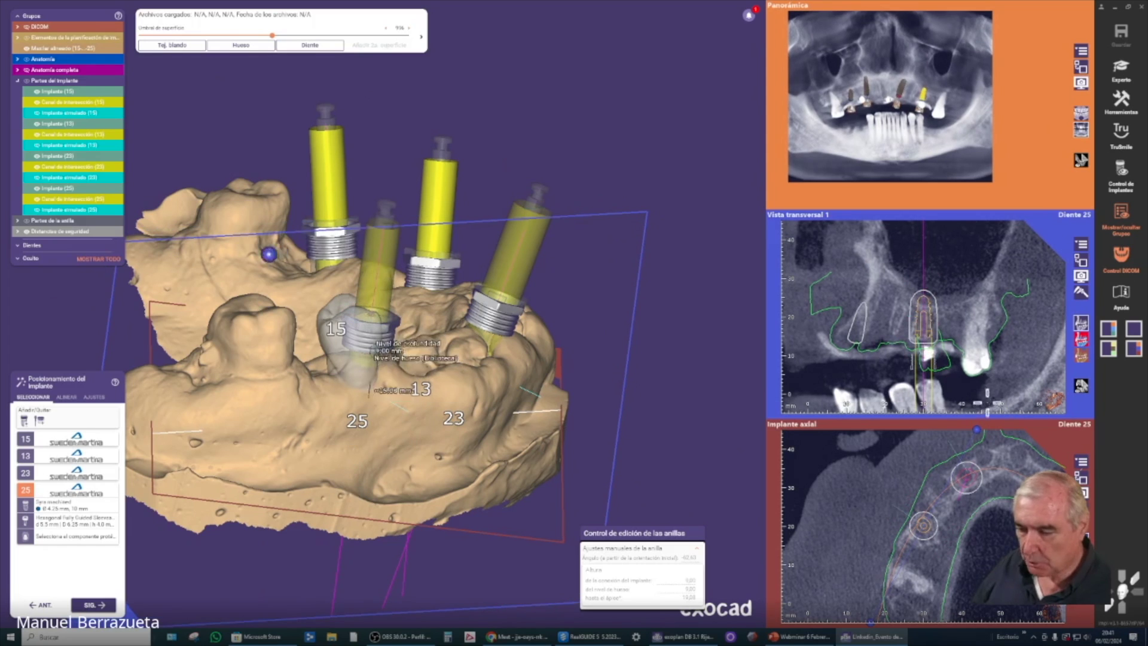
{"action": "mouse_move", "coordinate": [922, 327]}
{"action": "left_mouse_down"}
{"action": "mouse_move", "coordinate": [901, 328]}
{"action": "mouse_move", "coordinate": [880, 373]}
{"action": "mouse_move", "coordinate": [903, 331]}
{"action": "left_mouse_up"}
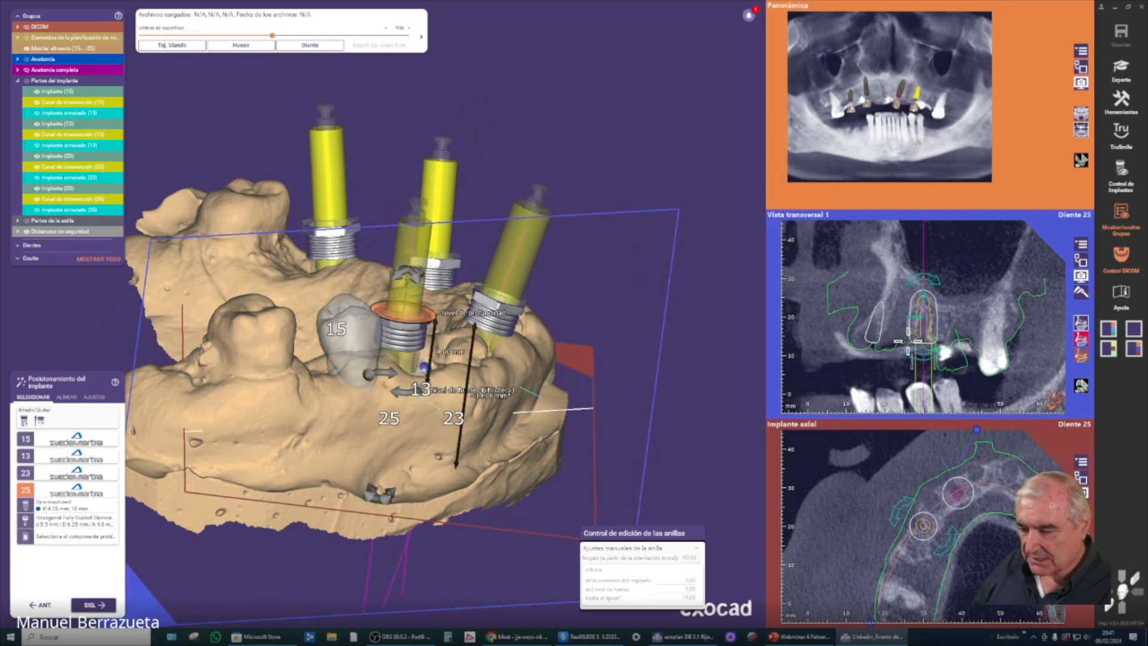
{"action": "left_click_drag", "start_coordinate": [928, 278], "coordinate": [938, 276]}
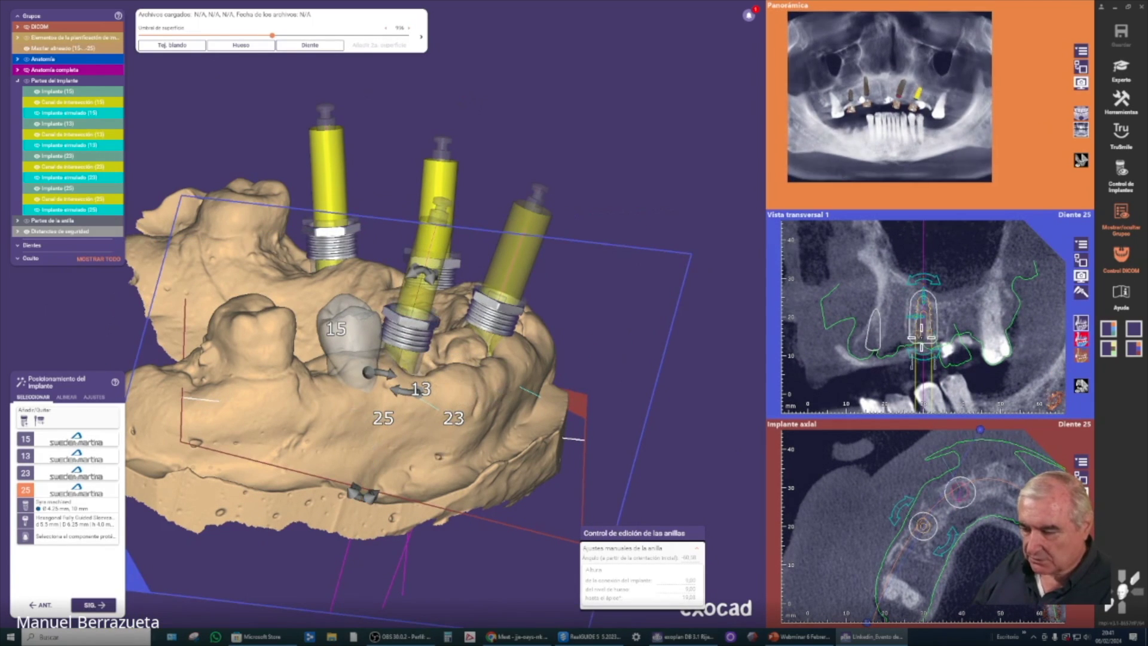
{"action": "left_click_drag", "start_coordinate": [921, 337], "coordinate": [931, 329]}
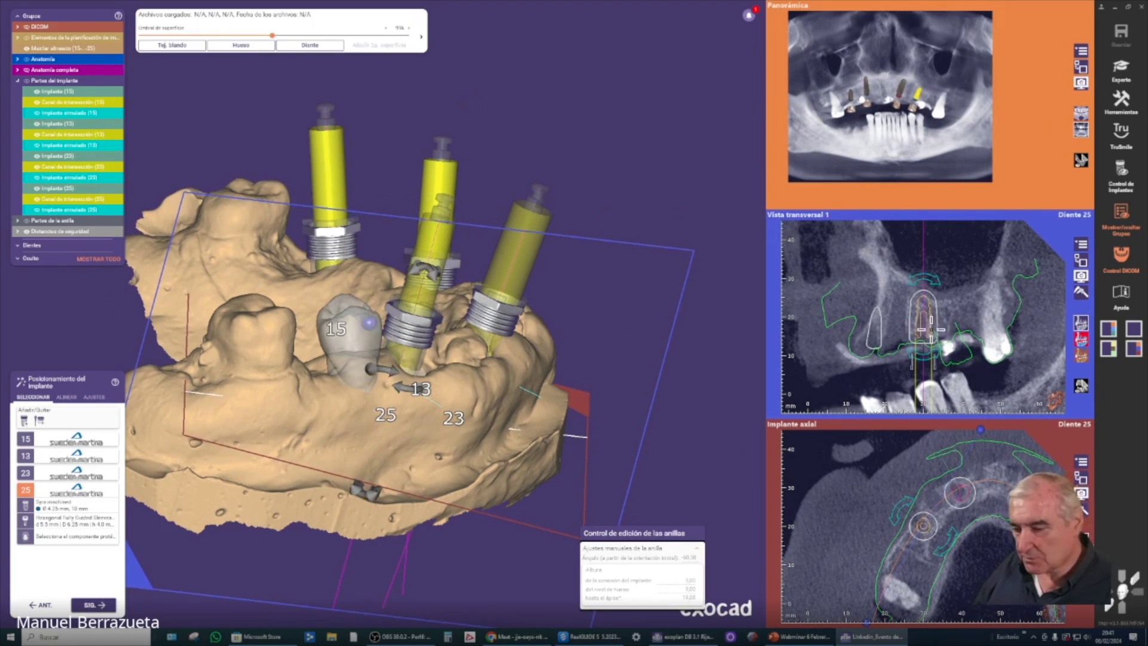
Inspect implant 25 in rotated cross-sections and try shifting it back and toward the palate.
{"action": "right_click_drag", "start_coordinate": [976, 307], "coordinate": [798, 307]}
{"action": "mouse_move", "coordinate": [930, 340]}
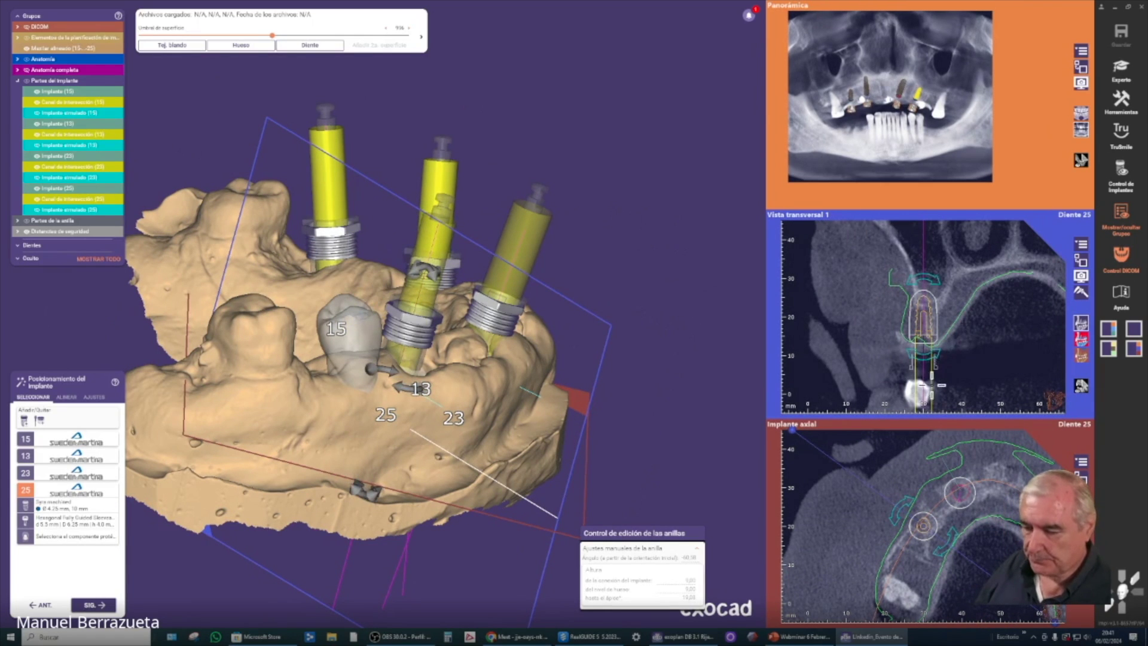
{"action": "right_click_drag", "start_coordinate": [963, 361], "coordinate": [999, 258]}
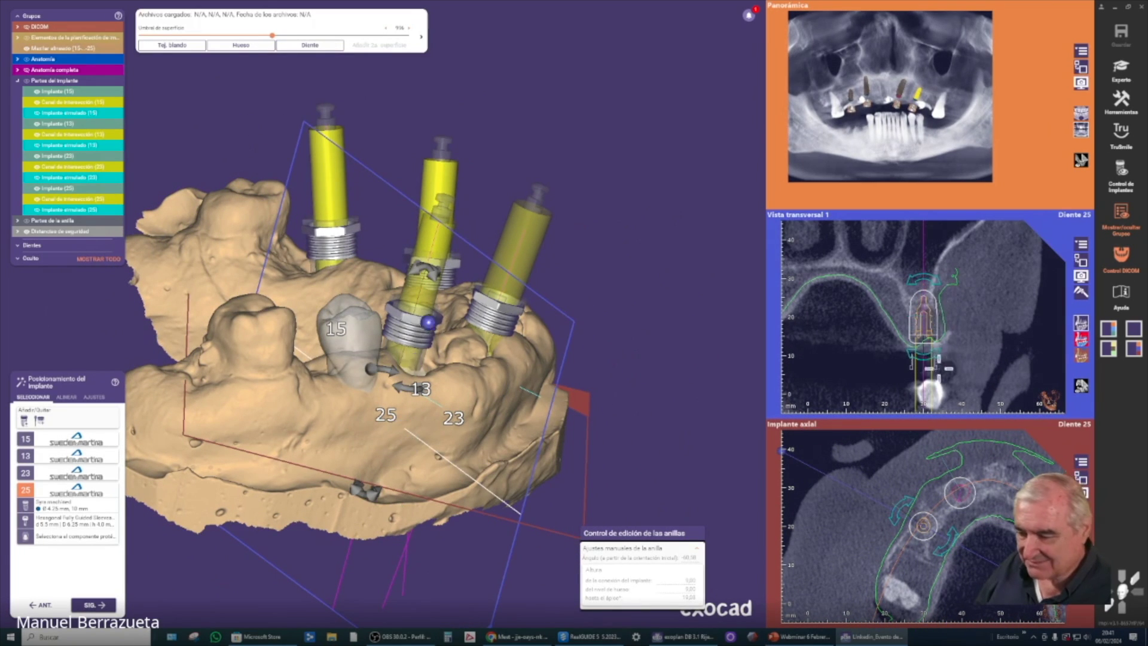
{"action": "left_click_drag", "start_coordinate": [918, 324], "coordinate": [986, 377]}
{"action": "mouse_move", "coordinate": [953, 299]}
{"action": "left_click_drag", "start_coordinate": [927, 324], "coordinate": [959, 338]}
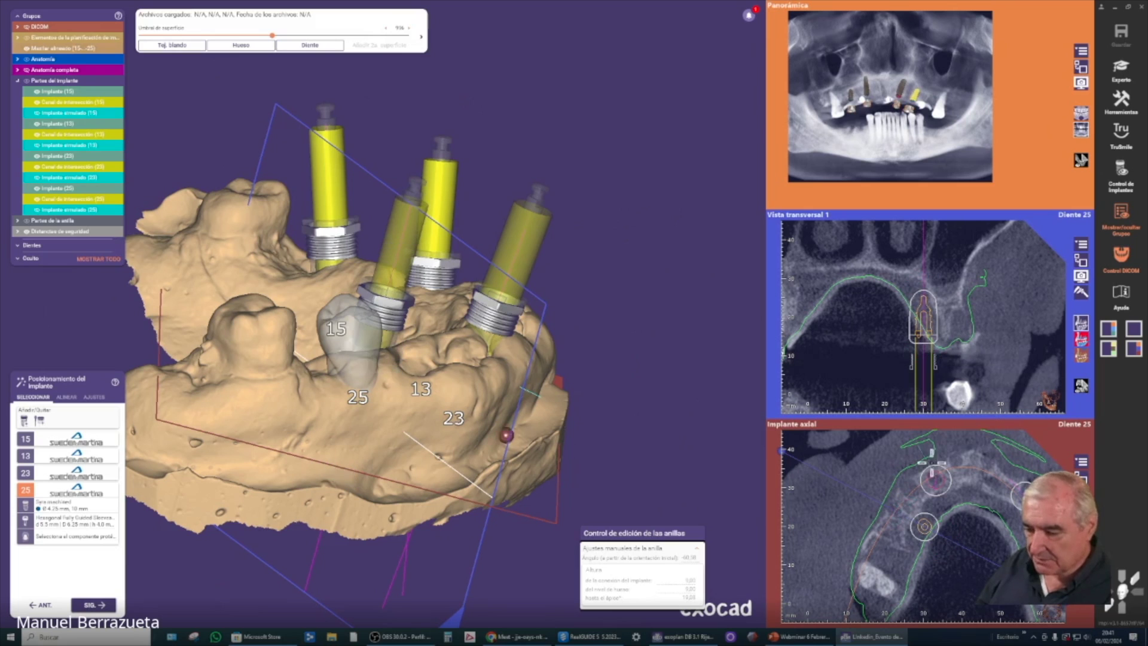
Move implant 25 buccally onto the ridge in the axial slice, refine its position, and check it beside implant 23 in cross-section.
{"action": "left_click_drag", "start_coordinate": [925, 528], "coordinate": [898, 526]}
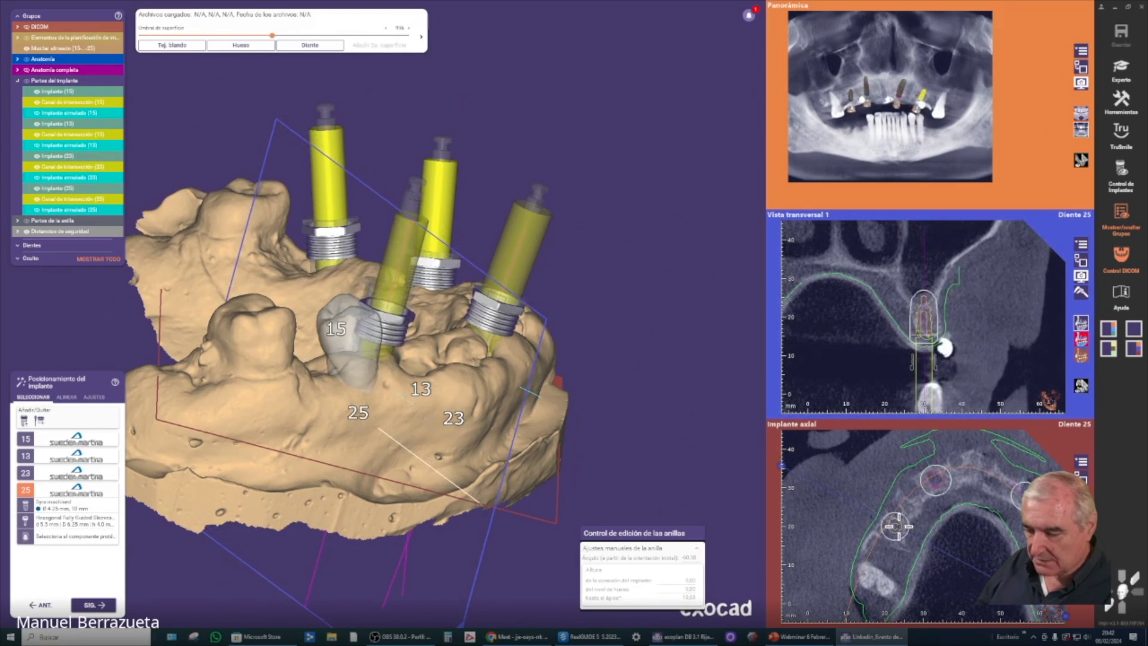
{"action": "mouse_move", "coordinate": [924, 316]}
{"action": "left_mouse_down"}
{"action": "mouse_move", "coordinate": [953, 315]}
{"action": "mouse_move", "coordinate": [930, 320]}
{"action": "left_mouse_up"}
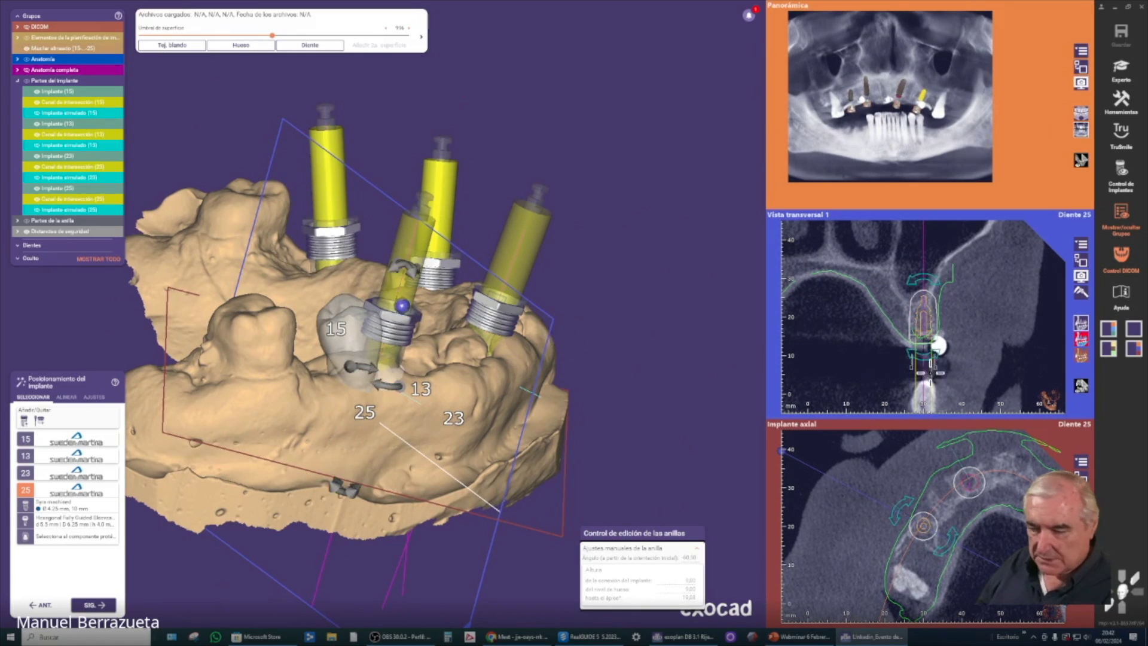
{"action": "scroll", "coordinate": [933, 347], "scroll_direction": "down", "scroll_amount": 10}
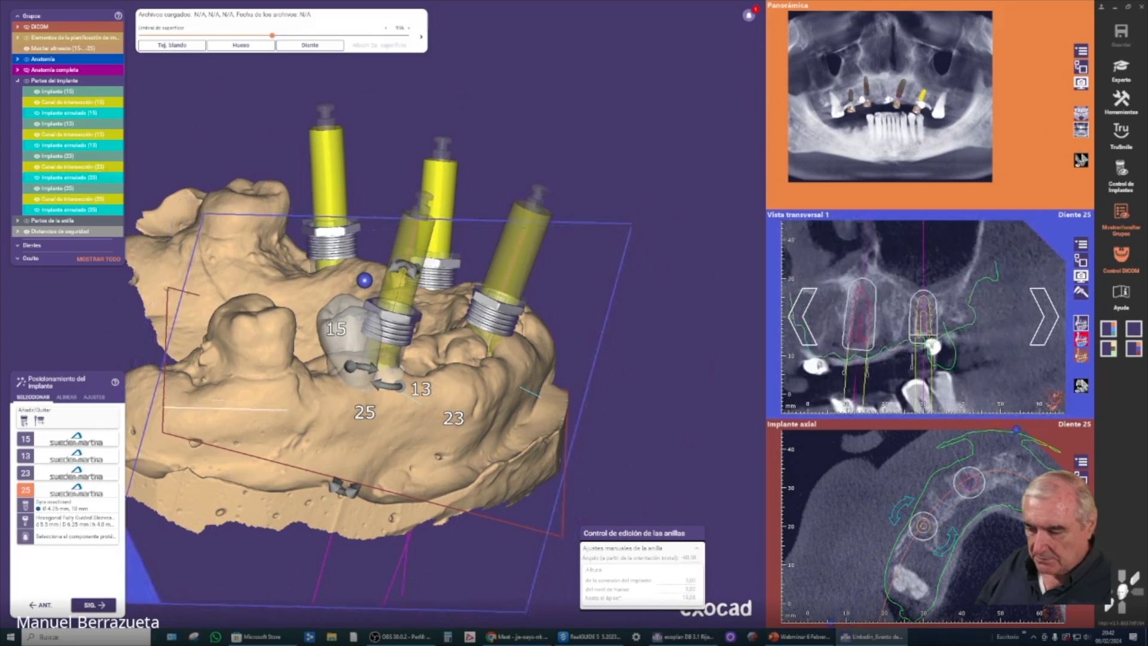
Shift implant 25 along the ridge toward the tooth 25 crown, and check it in rotated cross-sections.
{"action": "scroll", "coordinate": [950, 357], "scroll_direction": "down", "scroll_amount": 5}
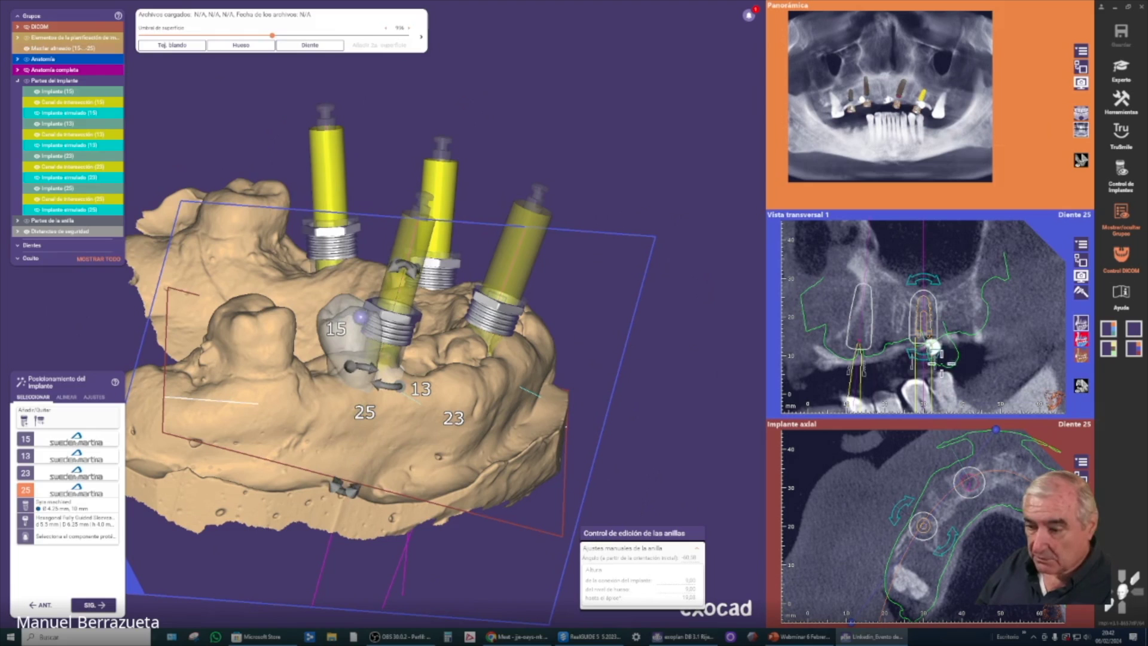
{"action": "left_click_drag", "start_coordinate": [932, 346], "coordinate": [935, 354]}
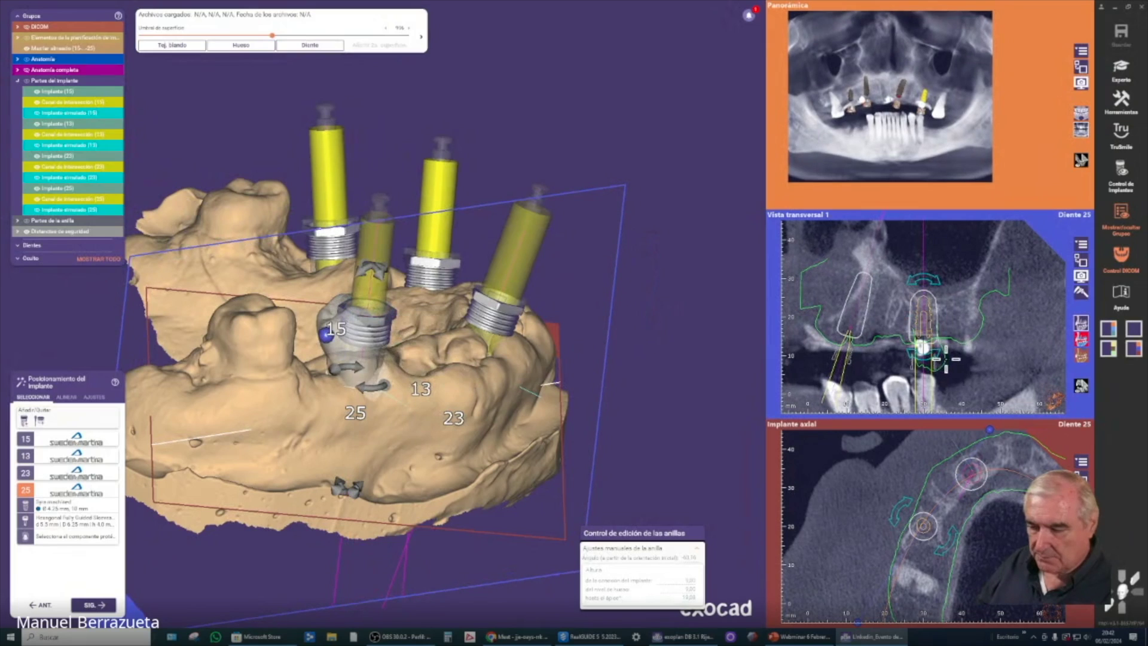
{"action": "scroll", "coordinate": [924, 356], "scroll_direction": "down", "scroll_amount": 8}
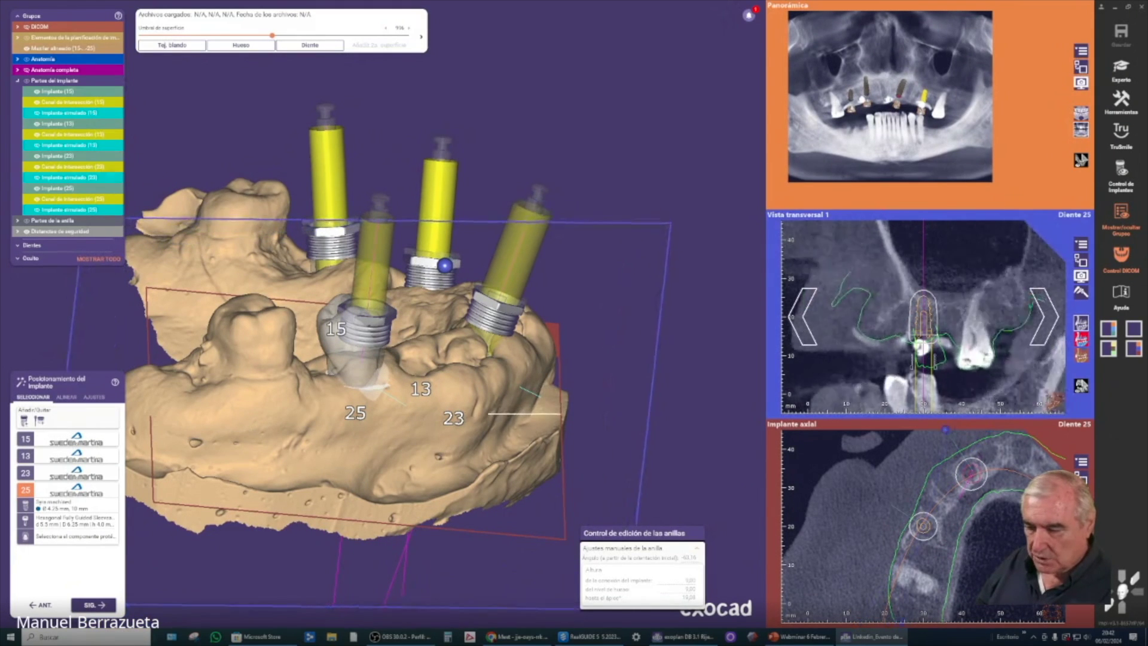
{"action": "scroll", "coordinate": [925, 357], "scroll_direction": "down", "scroll_amount": 8}
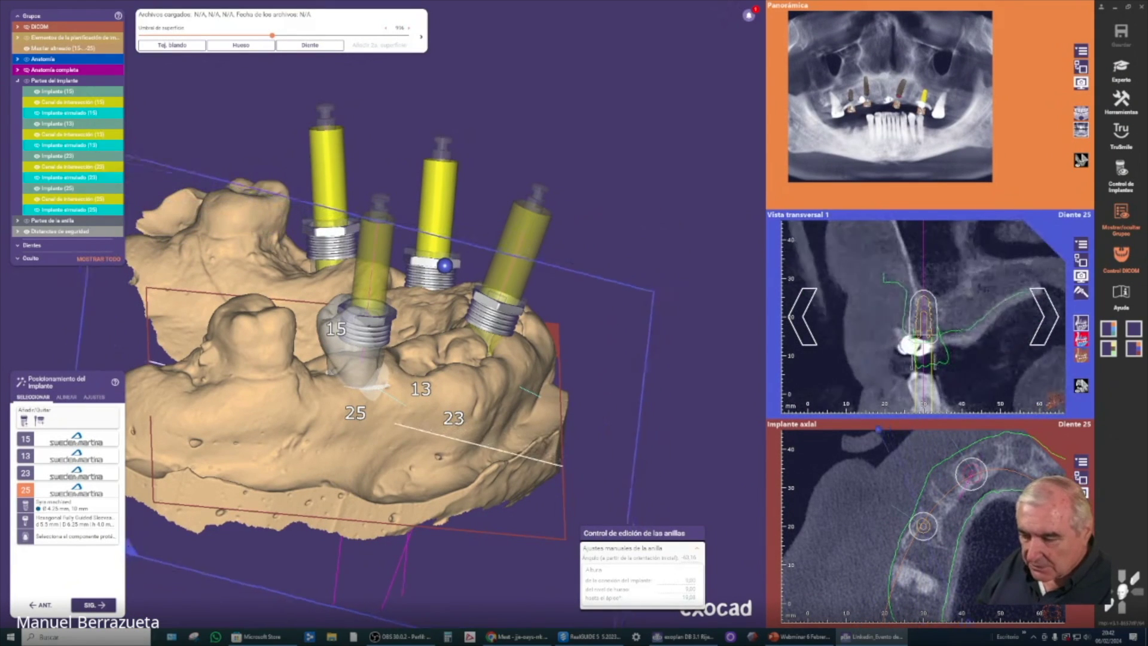
{"action": "scroll", "coordinate": [924, 356], "scroll_direction": "down", "scroll_amount": 4}
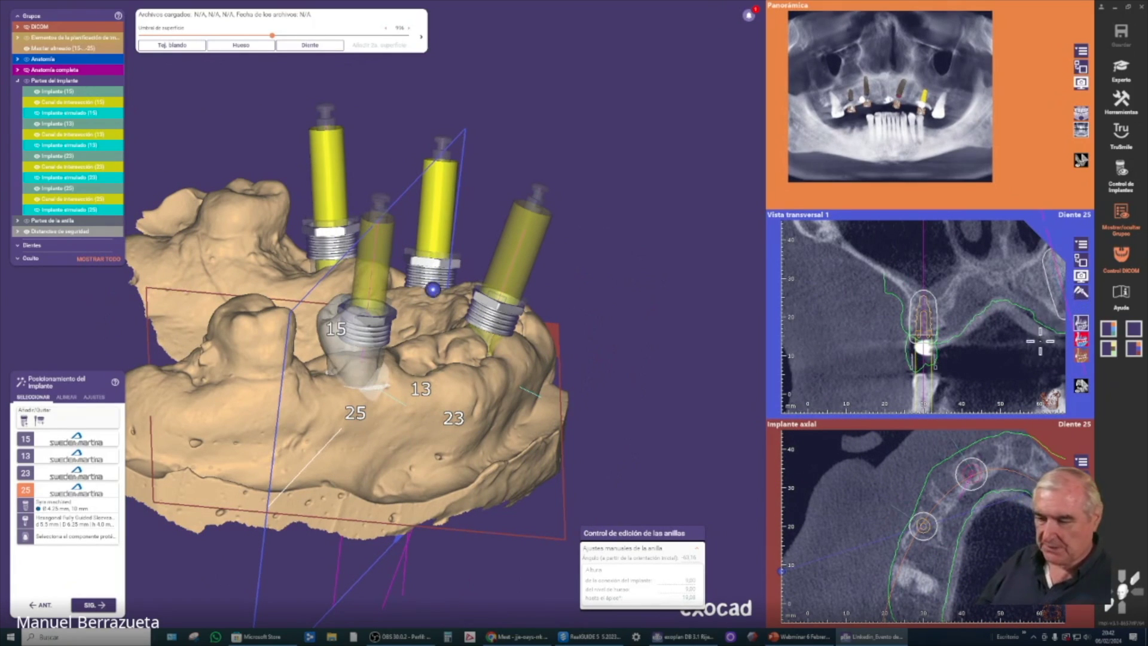
{"action": "scroll", "coordinate": [924, 353], "scroll_direction": "down", "scroll_amount": 8}
{"action": "right_click_drag", "start_coordinate": [577, 385], "coordinate": [580, 456]}
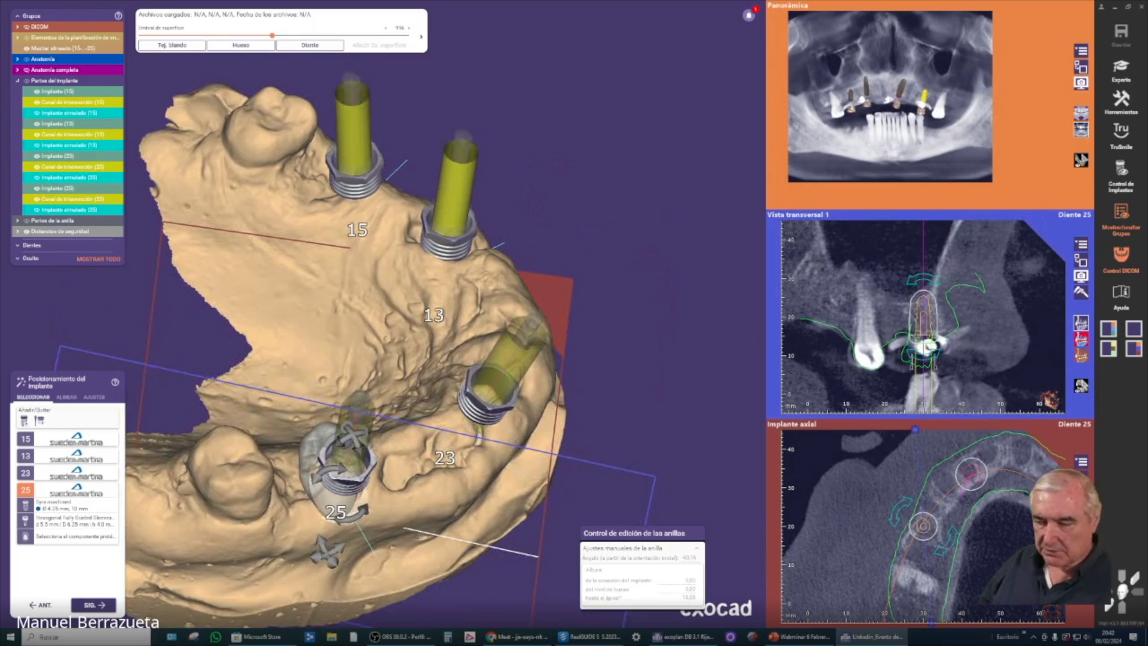
{"action": "scroll", "coordinate": [927, 346], "scroll_direction": "down", "scroll_amount": 10}
{"action": "scroll", "coordinate": [927, 346], "scroll_direction": "down", "scroll_amount": 1}
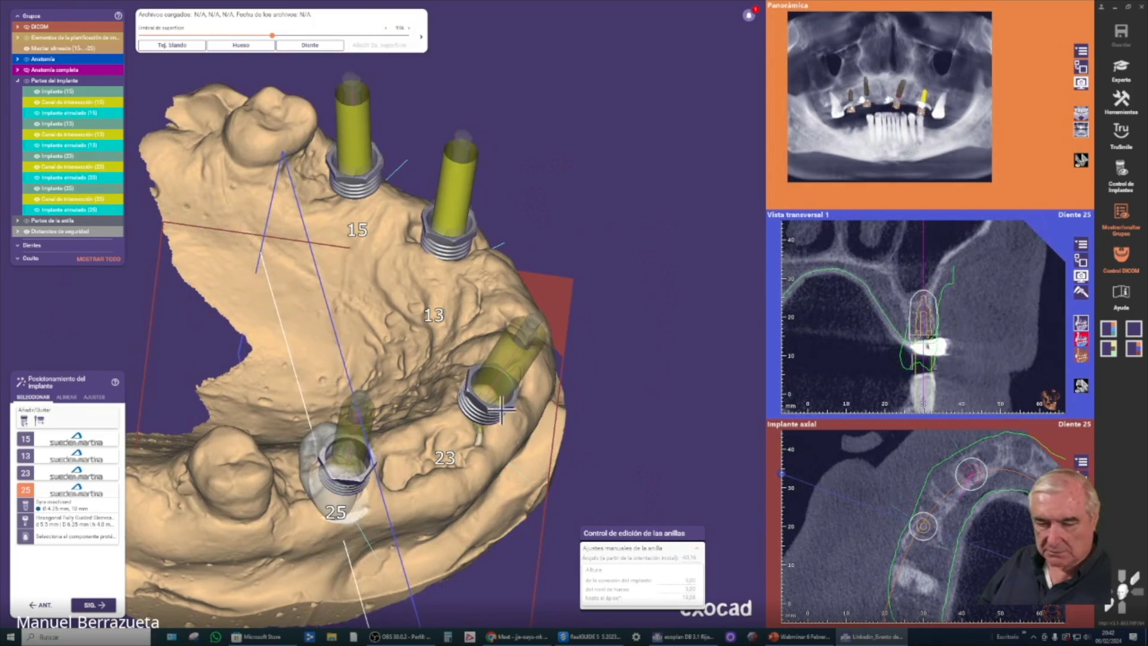
Fine-tune implant 25's position and tilt in rotated cross-sections, and check the implants together from another angle.
{"action": "left_click_drag", "start_coordinate": [930, 356], "coordinate": [929, 356]}
{"action": "left_click_drag", "start_coordinate": [920, 308], "coordinate": [919, 309]}
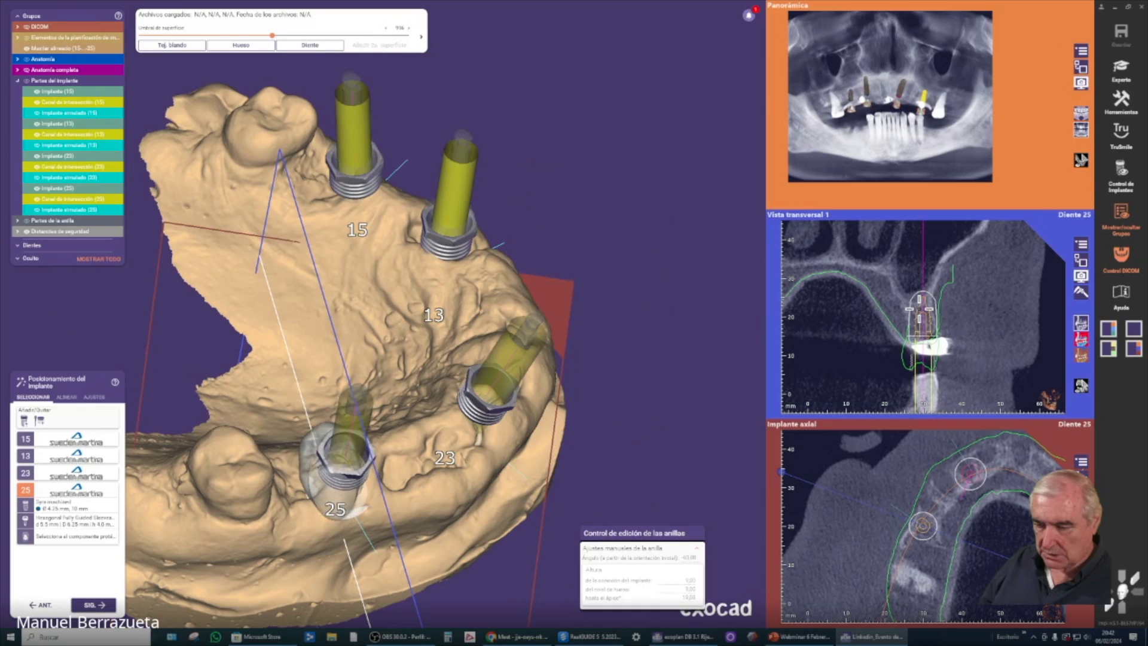
{"action": "right_click_drag", "start_coordinate": [859, 394], "coordinate": [772, 394]}
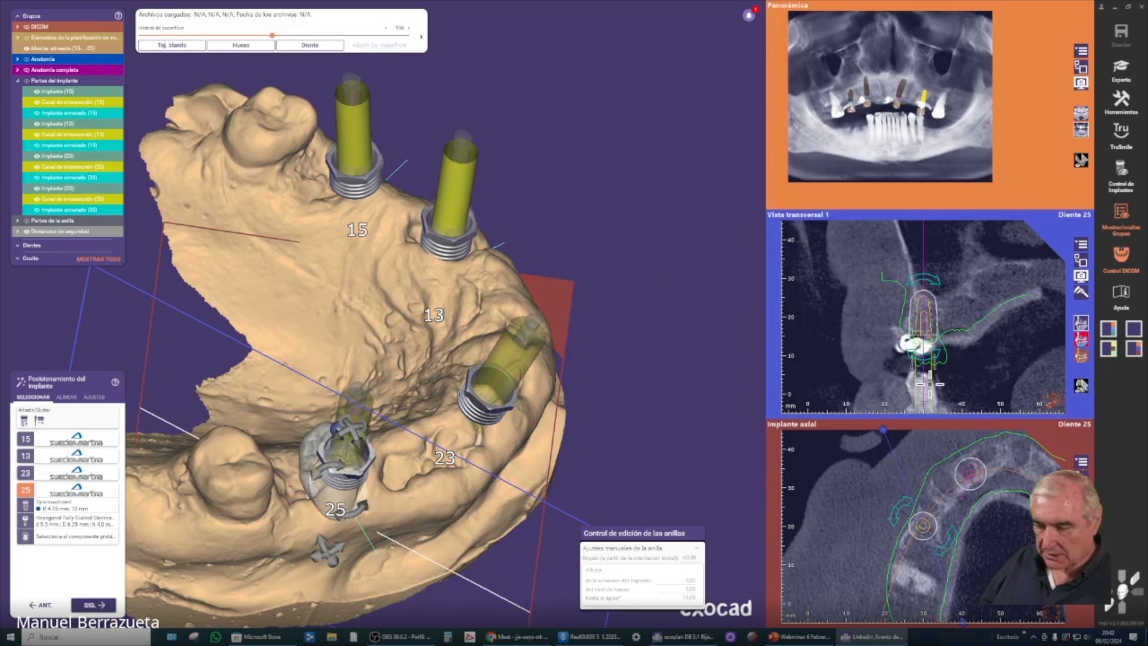
{"action": "left_click_drag", "start_coordinate": [921, 278], "coordinate": [924, 277]}
{"action": "mouse_move", "coordinate": [938, 324]}
{"action": "right_mouse_down"}
{"action": "mouse_move", "coordinate": [813, 323]}
{"action": "mouse_move", "coordinate": [953, 254]}
{"action": "right_mouse_up"}
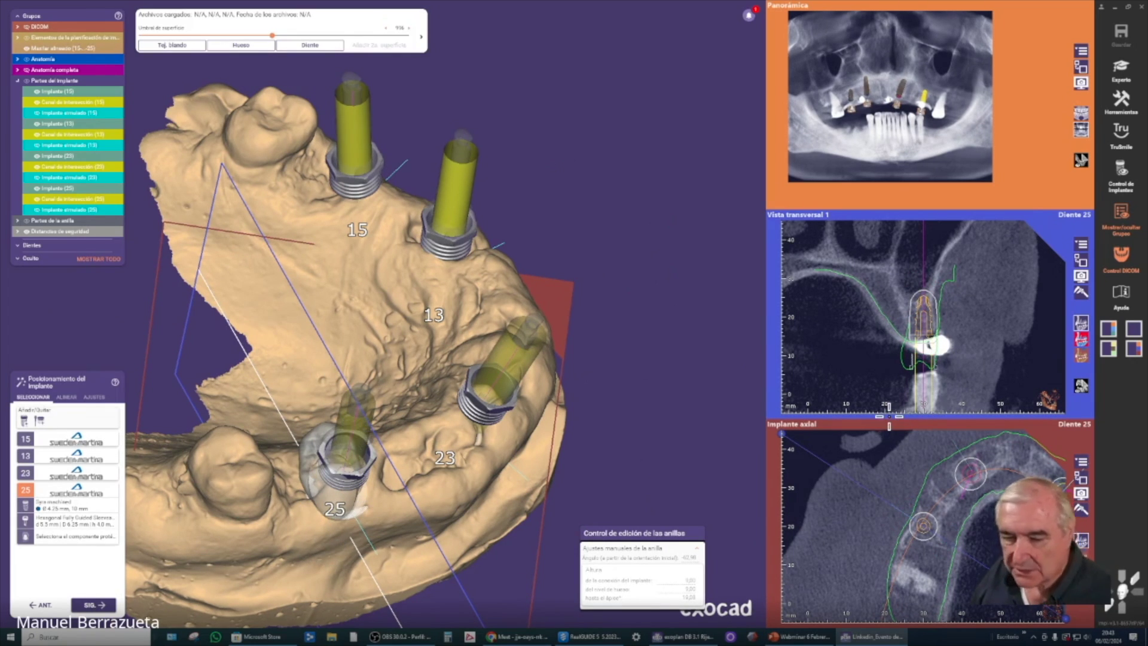
{"action": "right_click_drag", "start_coordinate": [462, 463], "coordinate": [881, 481]}
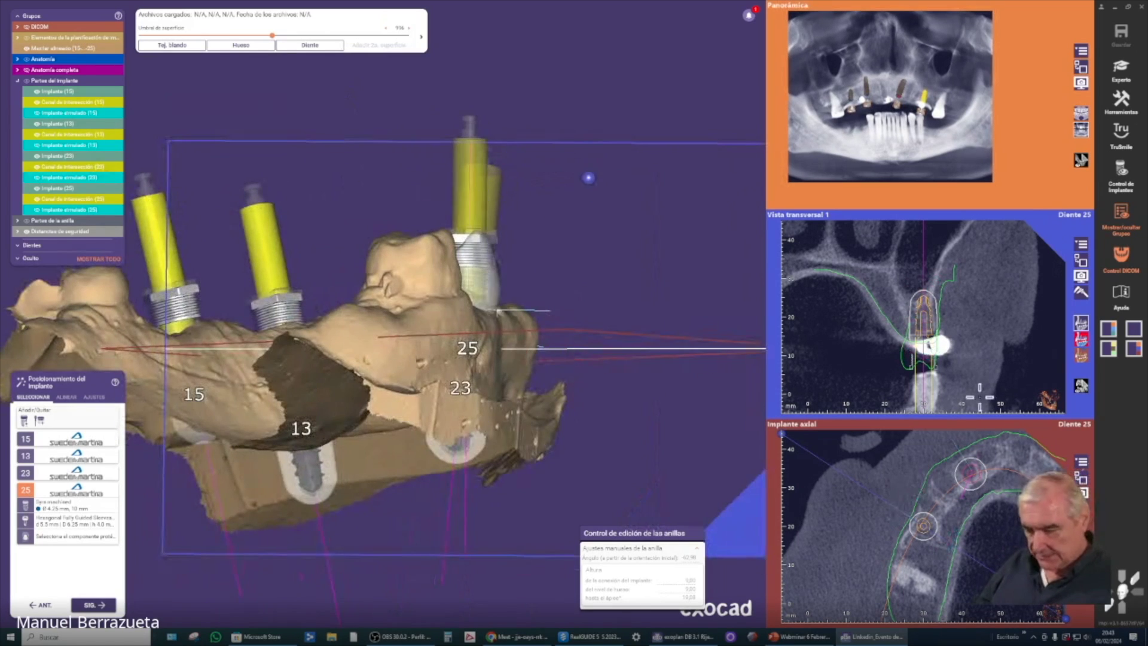
{"action": "right_click_drag", "start_coordinate": [864, 340], "coordinate": [858, 364]}
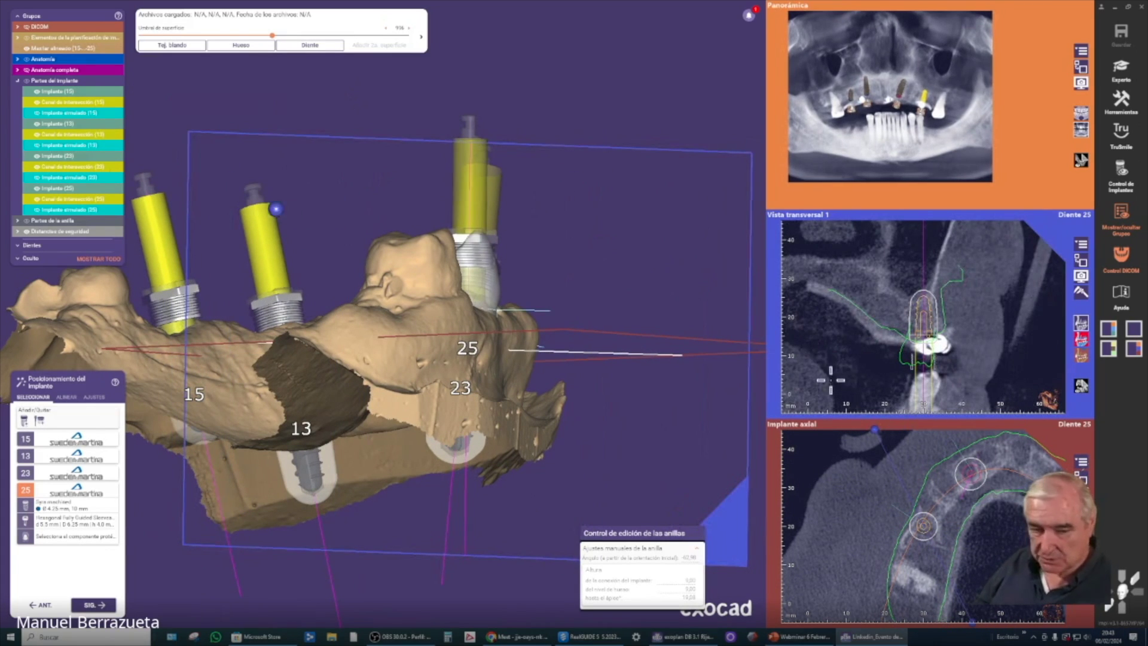
{"action": "right_click_drag", "start_coordinate": [978, 406], "coordinate": [877, 405]}
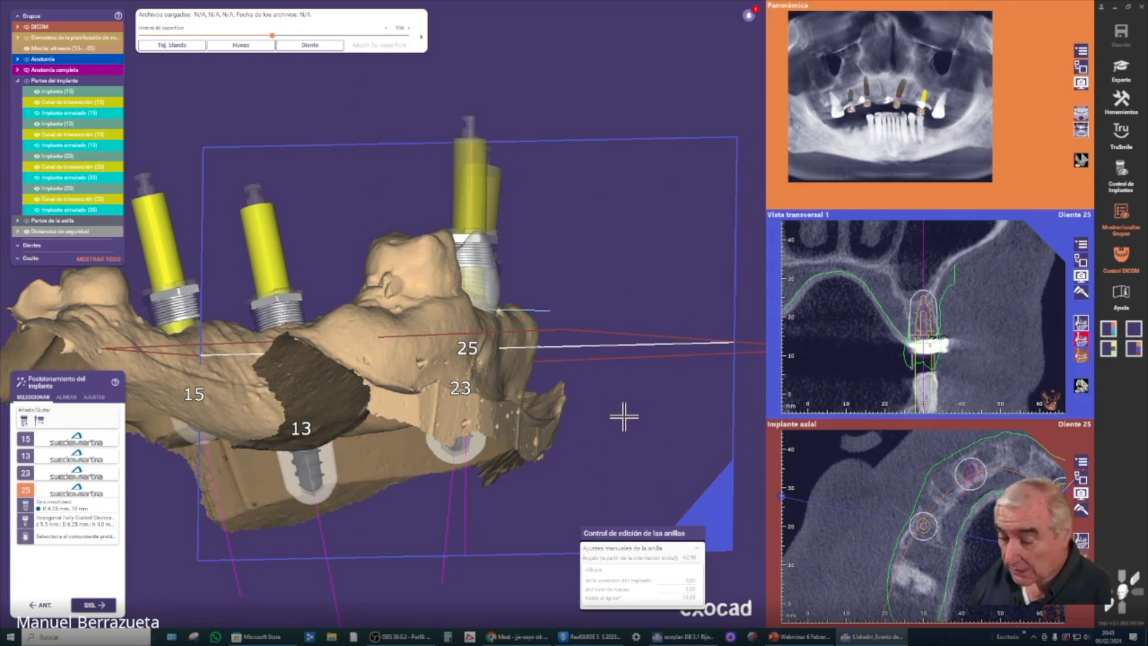
{"action": "right_click_drag", "start_coordinate": [272, 473], "coordinate": [278, 477]}
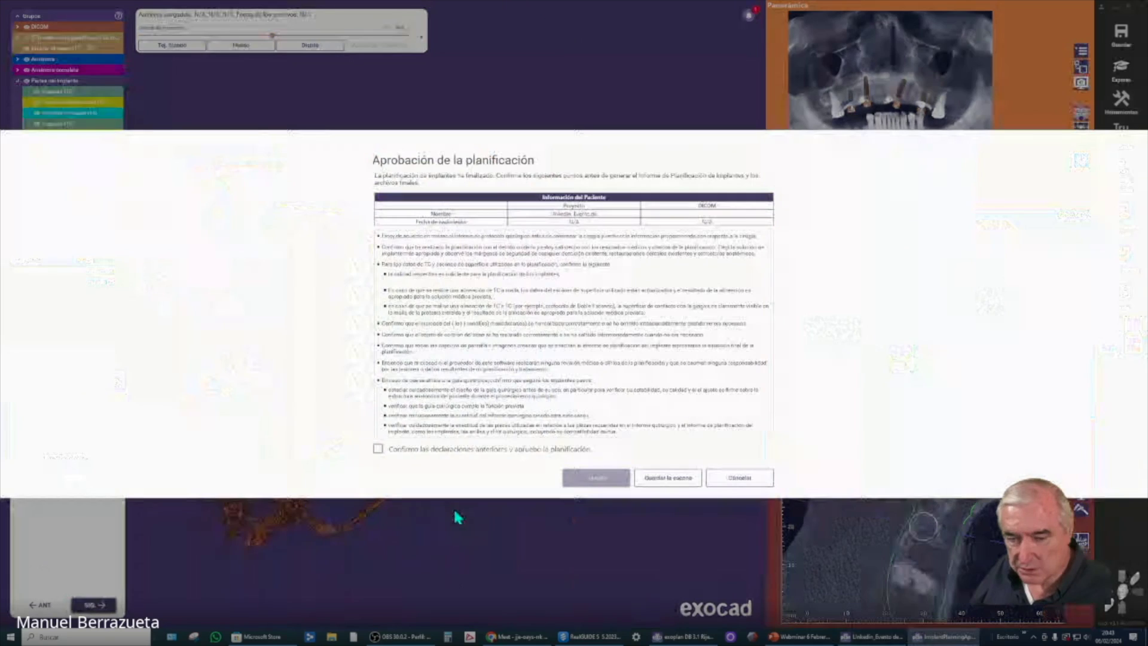
Confirm the declarations to approve the implant plan, generate the planning report, and continue to the surgical guide design.
{"action": "left_click", "coordinate": [427, 451]}
{"action": "left_click", "coordinate": [592, 481]}
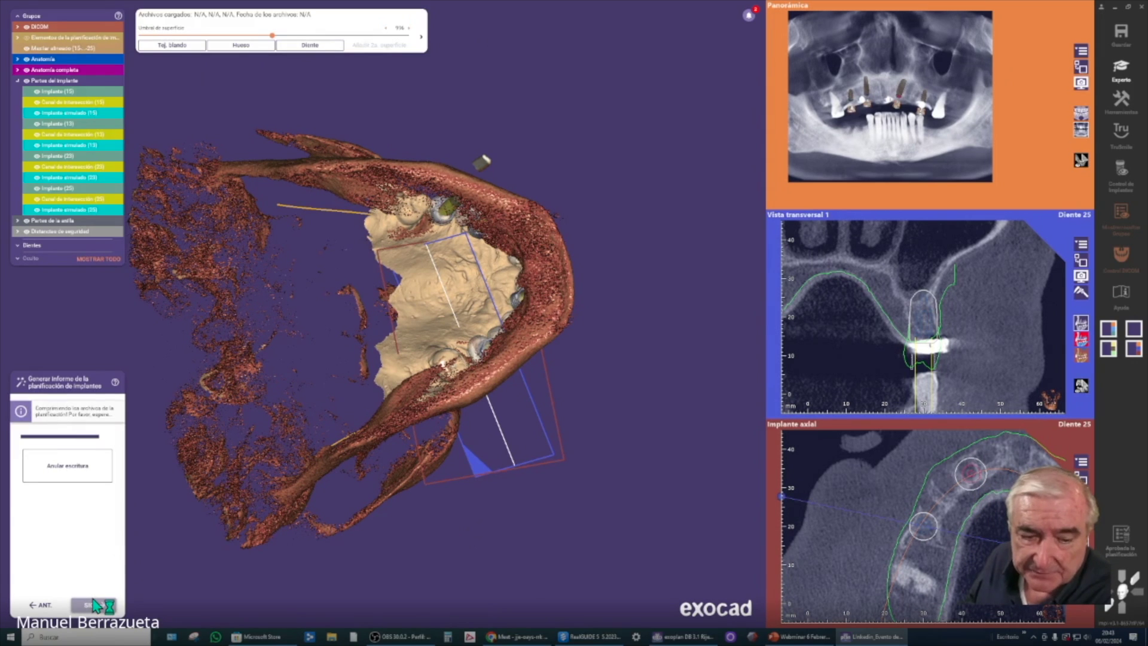
{"action": "left_click", "coordinate": [92, 604]}
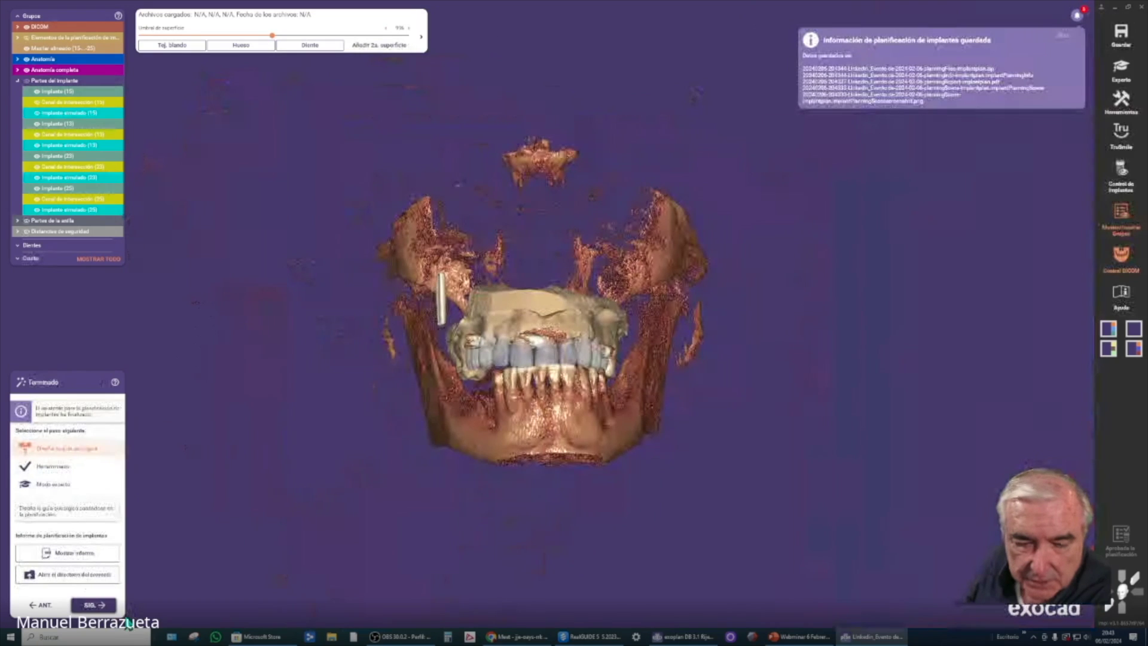
{"action": "left_click", "coordinate": [91, 605]}
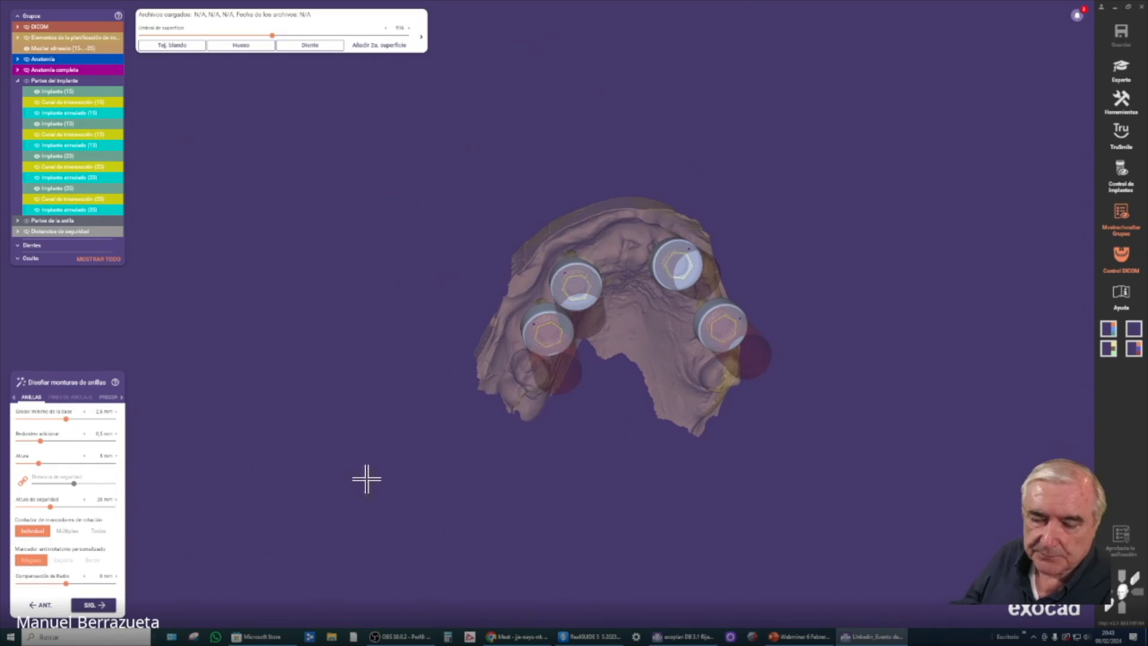
Make the jaw model opaque, accept the sleeve mount settings, and complete the surgical guide's interior.
{"action": "left_click", "coordinate": [119, 48]}
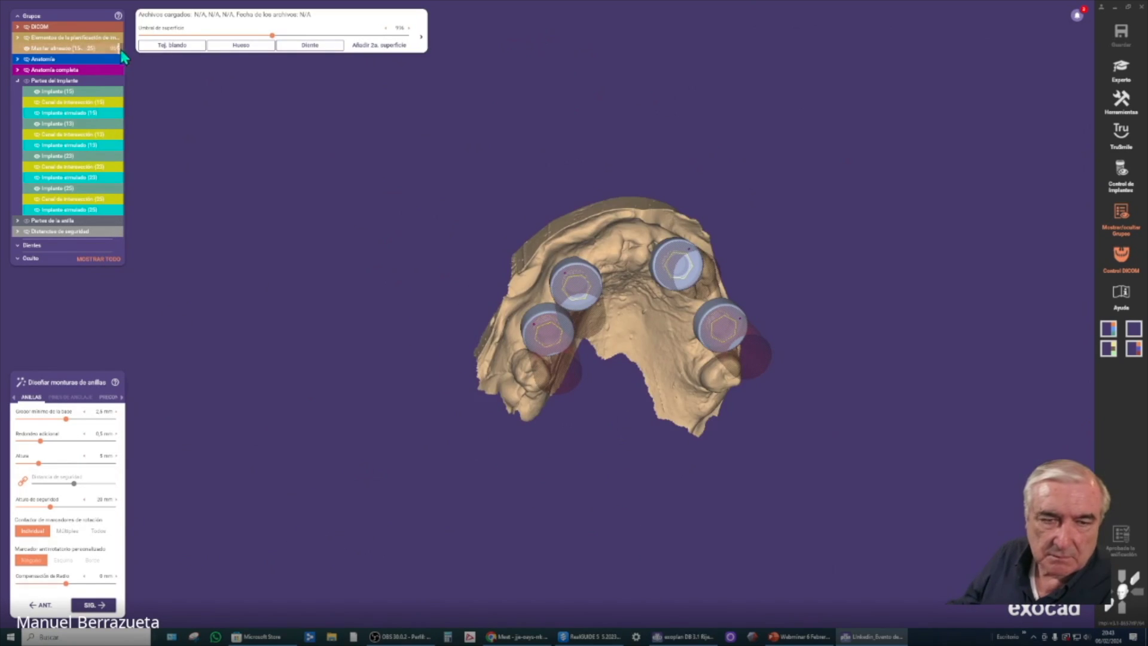
{"action": "left_click", "coordinate": [96, 605]}
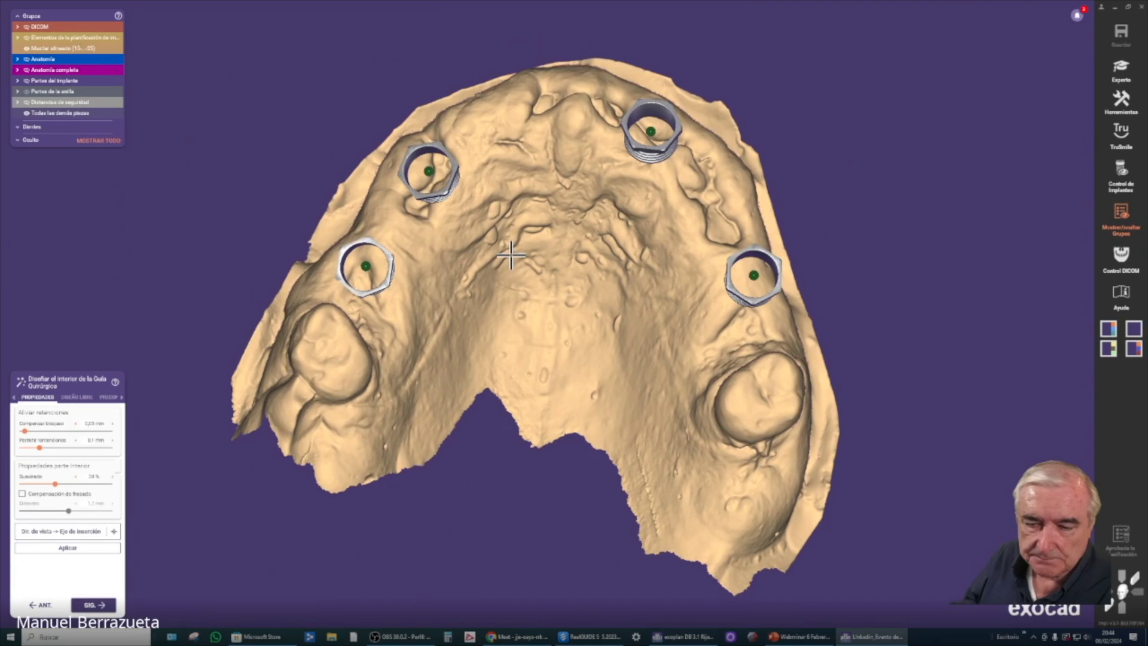
{"action": "left_click", "coordinate": [96, 605]}
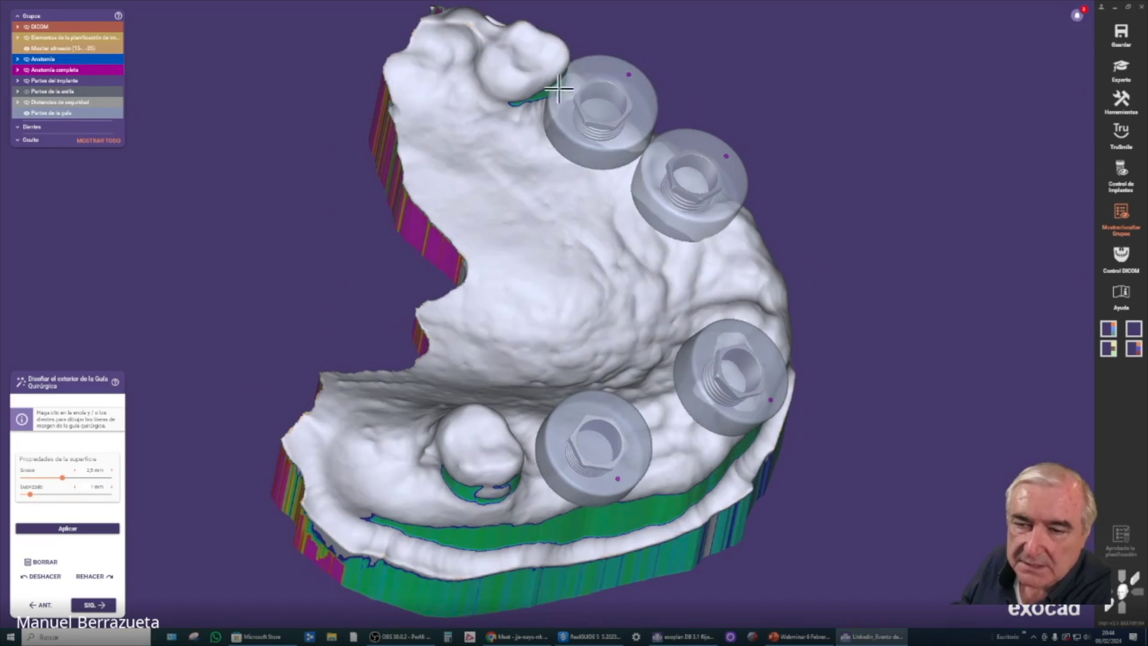
Set the guide thickness to 3.14 mm and draw its palatal margin from the molar behind implant 15 to the molar behind implant 25.
{"action": "right_click_drag", "start_coordinate": [530, 153], "coordinate": [402, 287]}
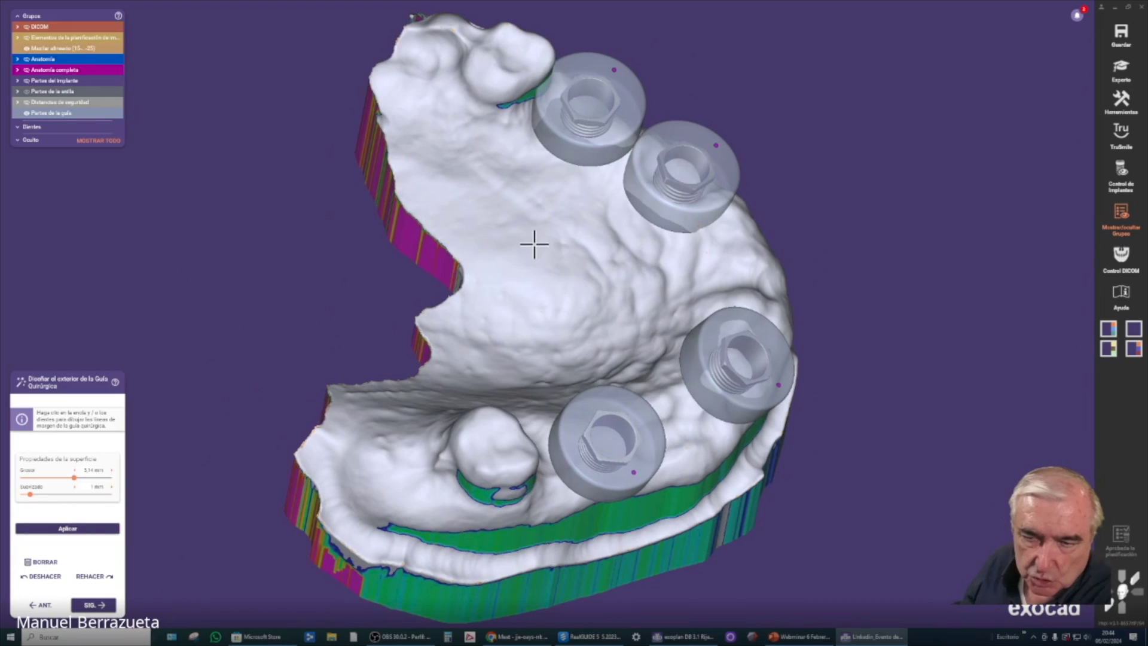
{"action": "left_click", "coordinate": [508, 46]}
{"action": "left_click", "coordinate": [484, 86]}
{"action": "left_click", "coordinate": [531, 186]}
{"action": "left_click", "coordinate": [566, 241]}
{"action": "left_click", "coordinate": [573, 293]}
{"action": "left_click", "coordinate": [557, 345]}
{"action": "left_click", "coordinate": [519, 379]}
{"action": "left_click", "coordinate": [446, 403]}
{"action": "left_click", "coordinate": [422, 425]}
{"action": "left_click", "coordinate": [456, 445]}
Continue the guide margin buccally from the molar behind implant 25 along the ridge past implant 23.
{"action": "right_click_drag", "start_coordinate": [557, 500], "coordinate": [500, 430]}
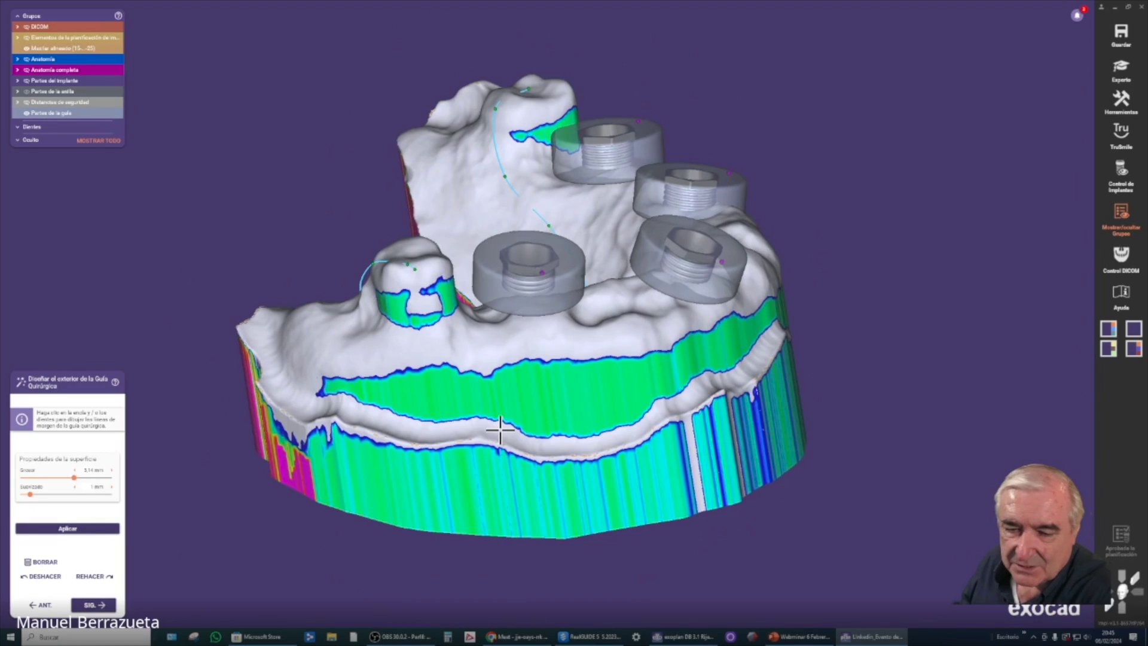
{"action": "left_click", "coordinate": [454, 321]}
{"action": "left_click", "coordinate": [589, 354]}
{"action": "left_click", "coordinate": [638, 342]}
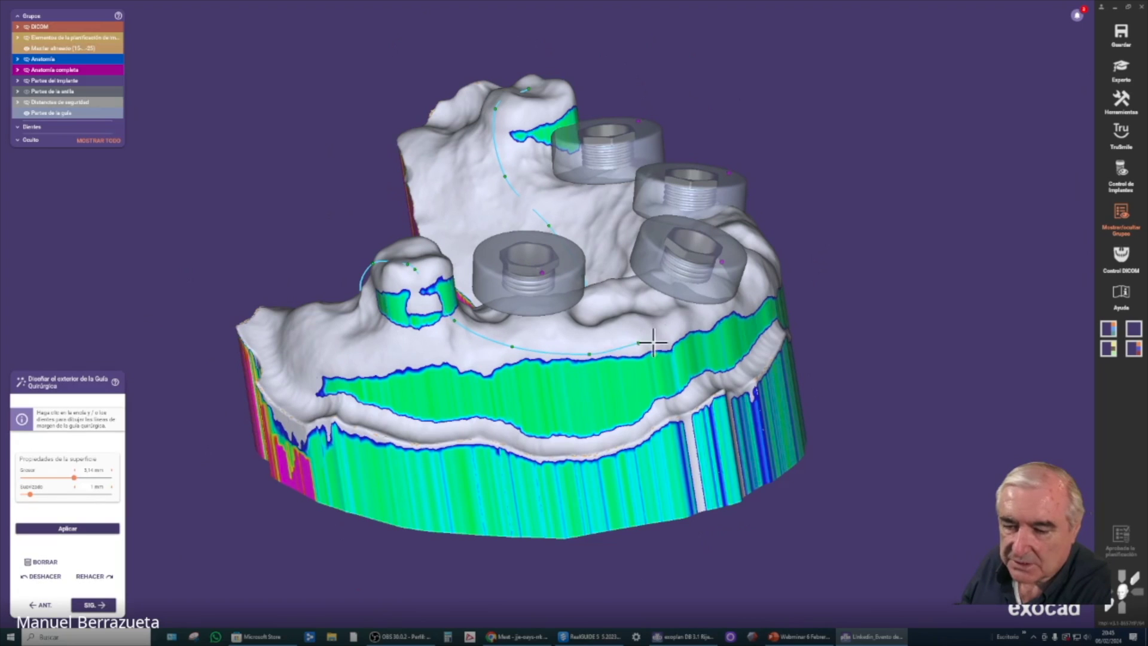
{"action": "left_click", "coordinate": [724, 309]}
Extend the buccal margin past implants 13 and 15, close it at the molar behind implant 15, and generate the guide exterior.
{"action": "right_click_drag", "start_coordinate": [769, 249], "coordinate": [602, 381]}
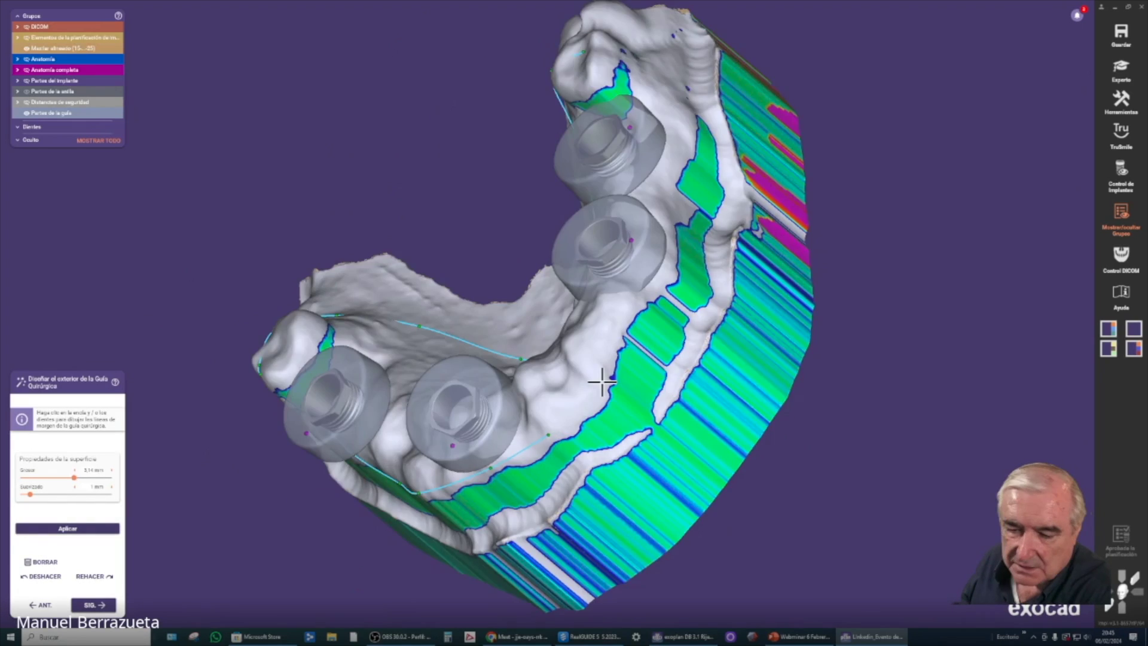
{"action": "left_click", "coordinate": [602, 380]}
{"action": "left_click", "coordinate": [669, 258]}
{"action": "left_click", "coordinate": [677, 194]}
{"action": "left_click", "coordinate": [677, 136]}
{"action": "left_click", "coordinate": [664, 98]}
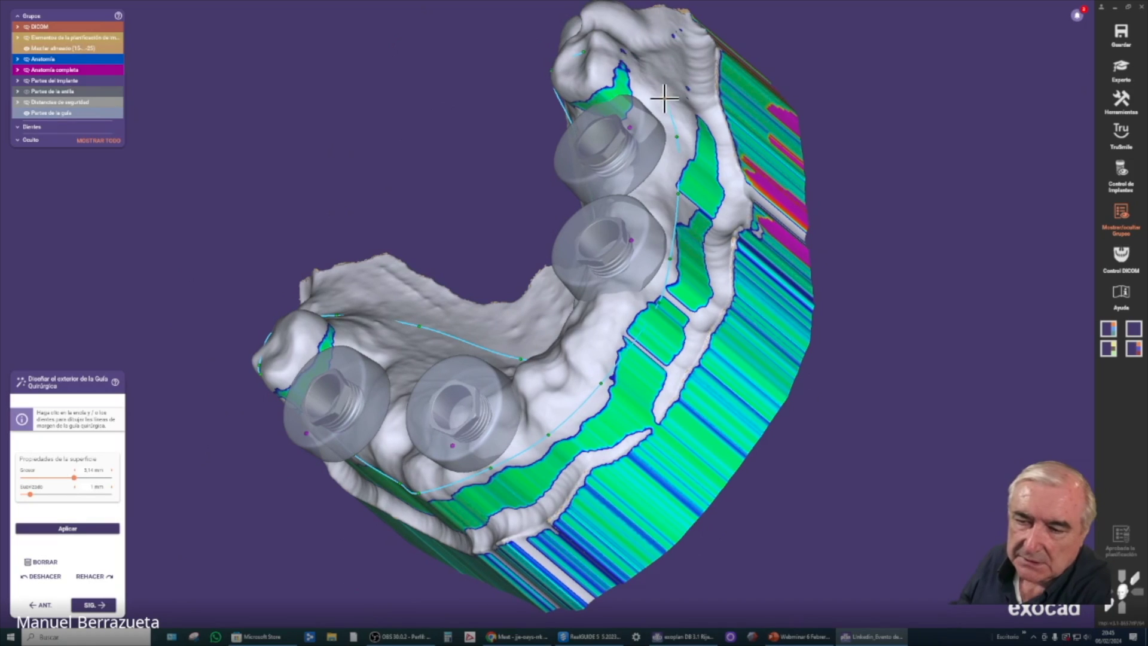
{"action": "left_click", "coordinate": [636, 66]}
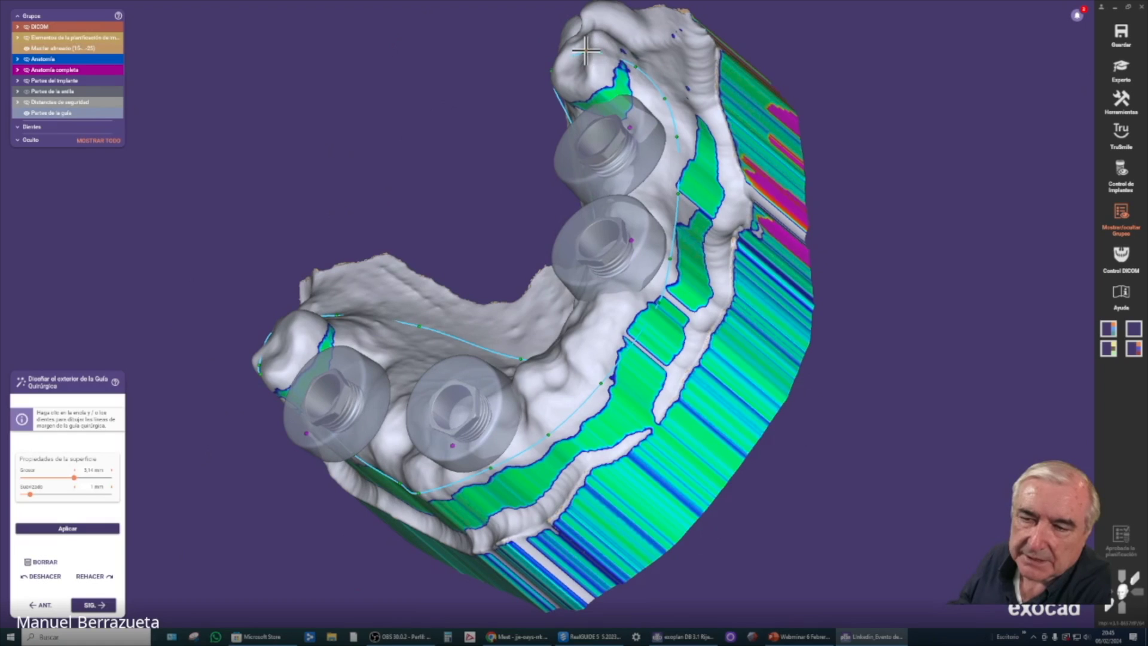
{"action": "right_click_drag", "start_coordinate": [473, 157], "coordinate": [473, 156]}
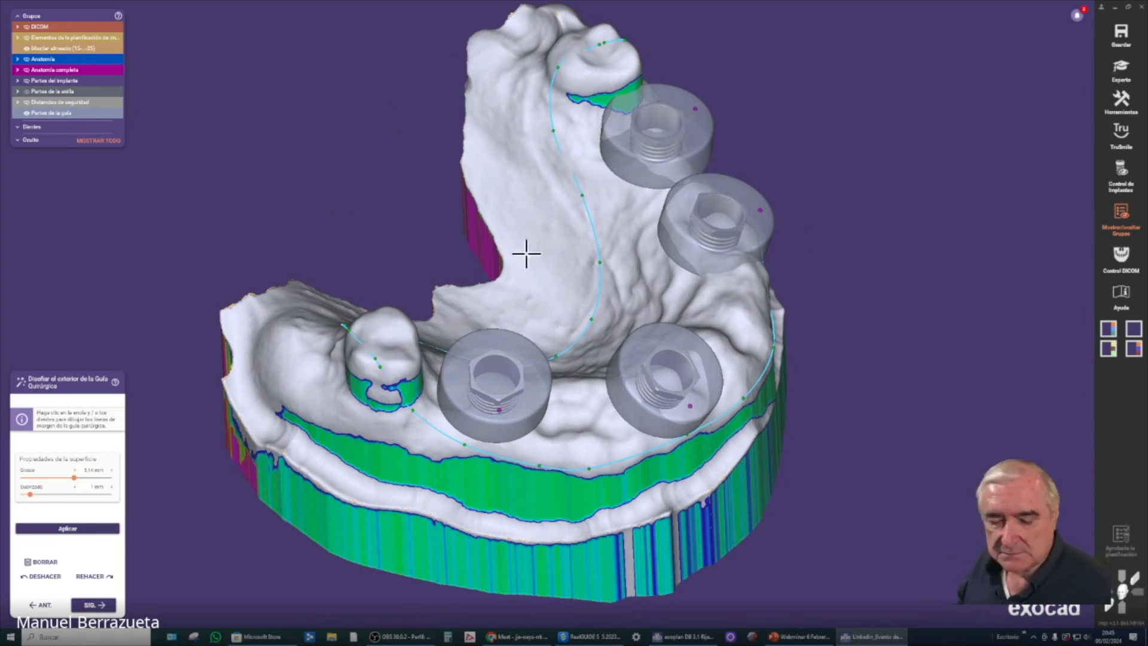
{"action": "left_click", "coordinate": [83, 530]}
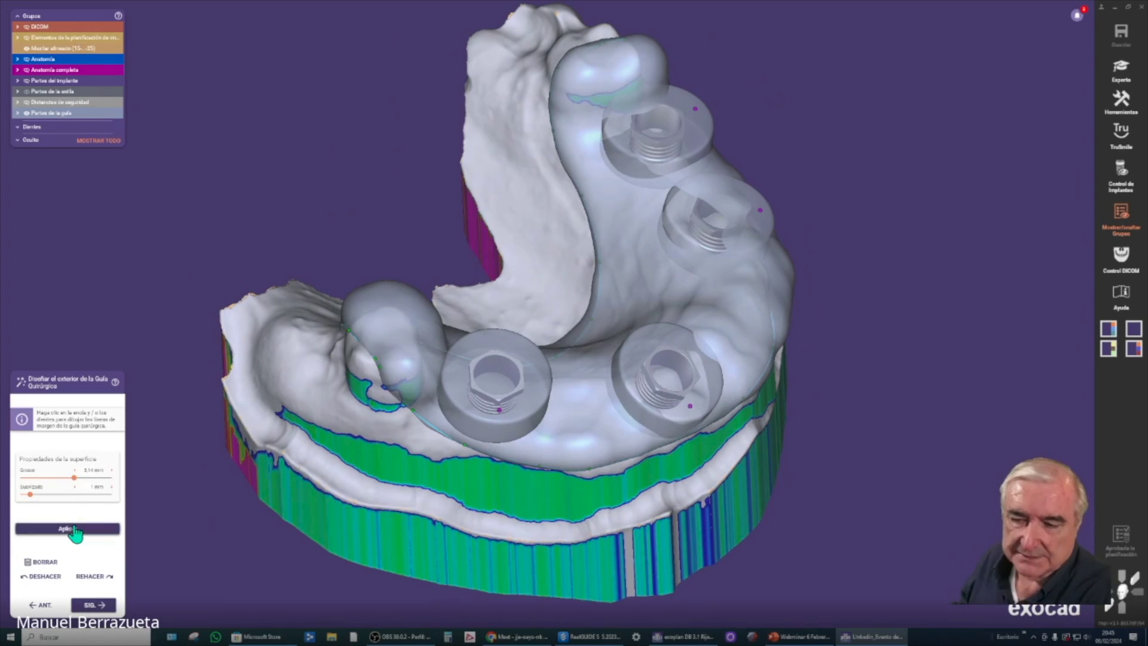
Move the palatal margin points to reshape the guide's palatal edge, and regenerate the exterior.
{"action": "mouse_move", "coordinate": [589, 528]}
{"action": "right_mouse_down"}
{"action": "mouse_move", "coordinate": [602, 519]}
{"action": "mouse_move", "coordinate": [574, 533]}
{"action": "right_mouse_up"}
{"action": "right_click_drag", "start_coordinate": [414, 516], "coordinate": [453, 488]}
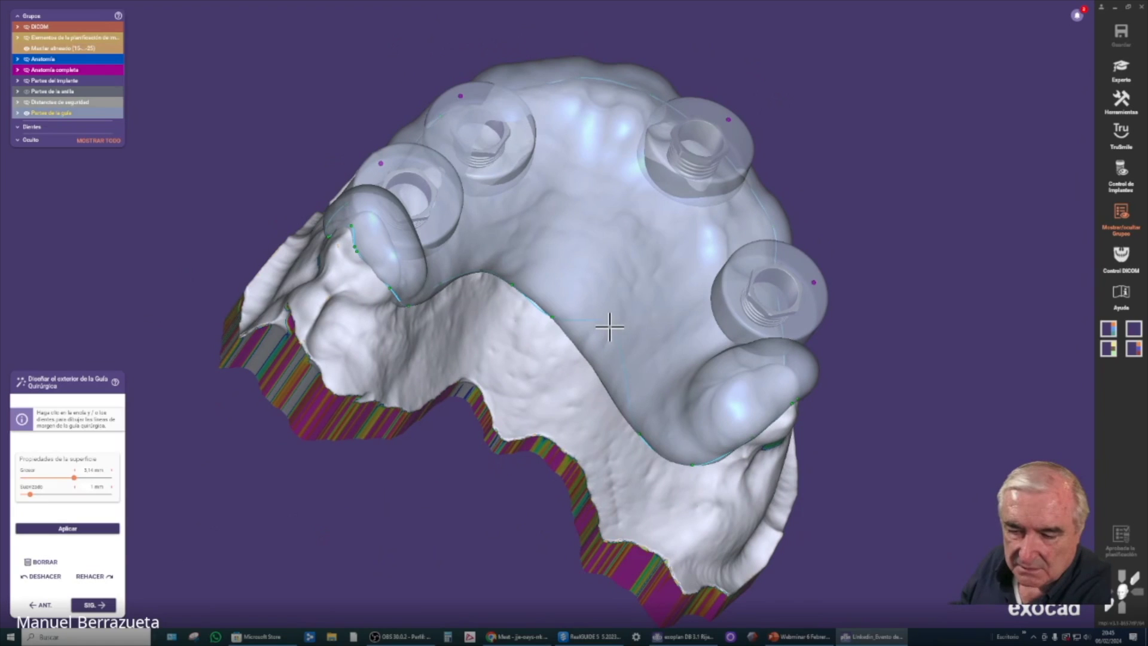
{"action": "left_click_drag", "start_coordinate": [551, 318], "coordinate": [564, 284]}
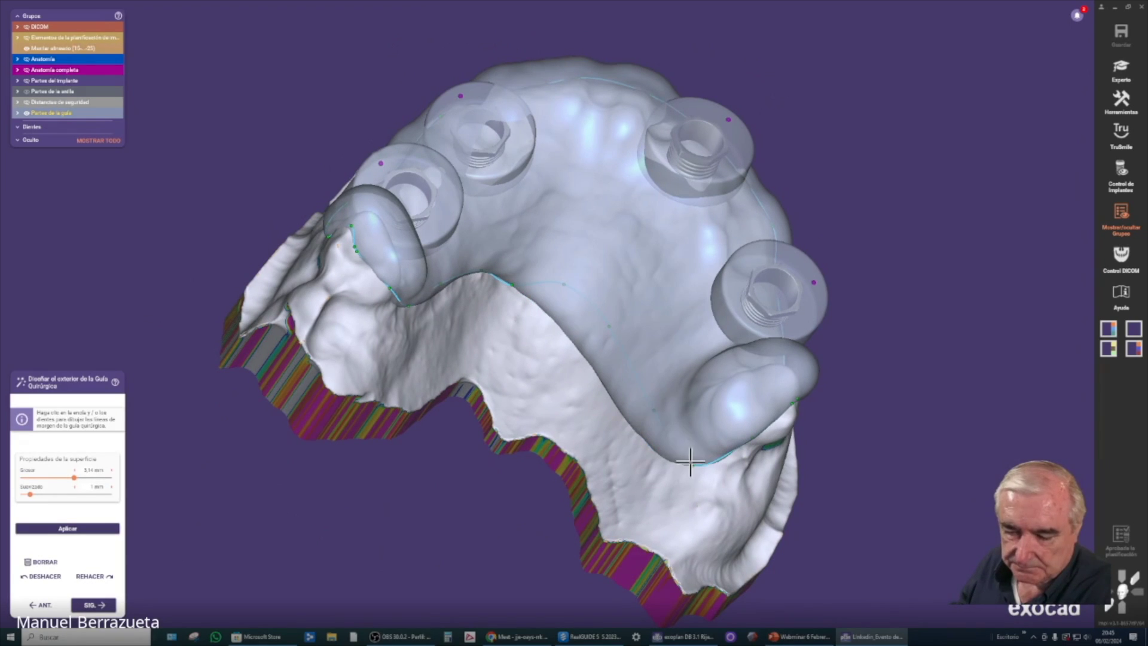
{"action": "left_click_drag", "start_coordinate": [688, 464], "coordinate": [692, 443]}
{"action": "right_click_drag", "start_coordinate": [688, 423], "coordinate": [788, 473]}
{"action": "left_click_drag", "start_coordinate": [579, 325], "coordinate": [585, 387]}
{"action": "left_click", "coordinate": [83, 532]}
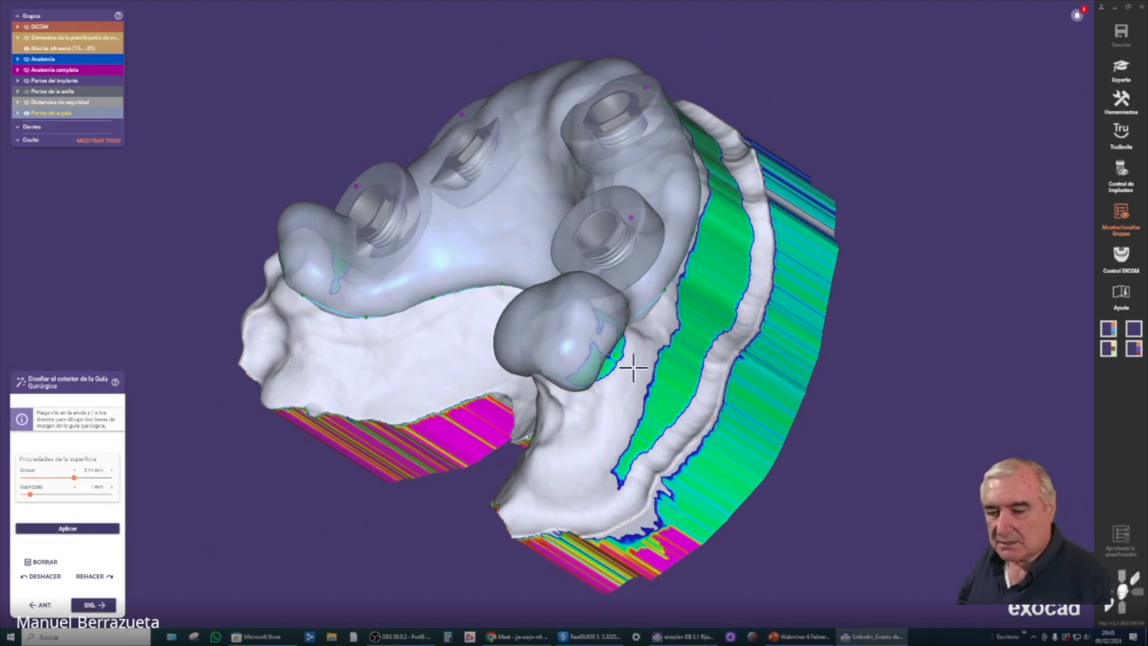
Move the buccal margin point beside the molar behind implant 25 higher toward the crown.
{"action": "mouse_move", "coordinate": [582, 328]}
{"action": "right_mouse_down"}
{"action": "mouse_move", "coordinate": [569, 328]}
{"action": "mouse_move", "coordinate": [578, 329]}
{"action": "right_mouse_up"}
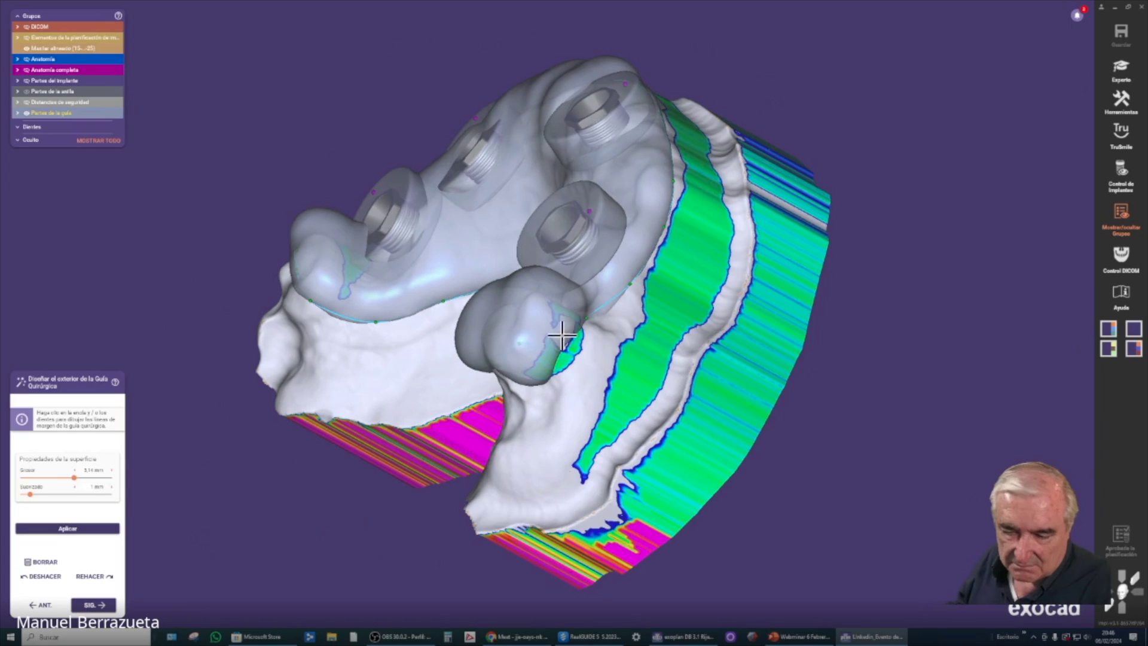
{"action": "right_click_drag", "start_coordinate": [382, 497], "coordinate": [389, 496]}
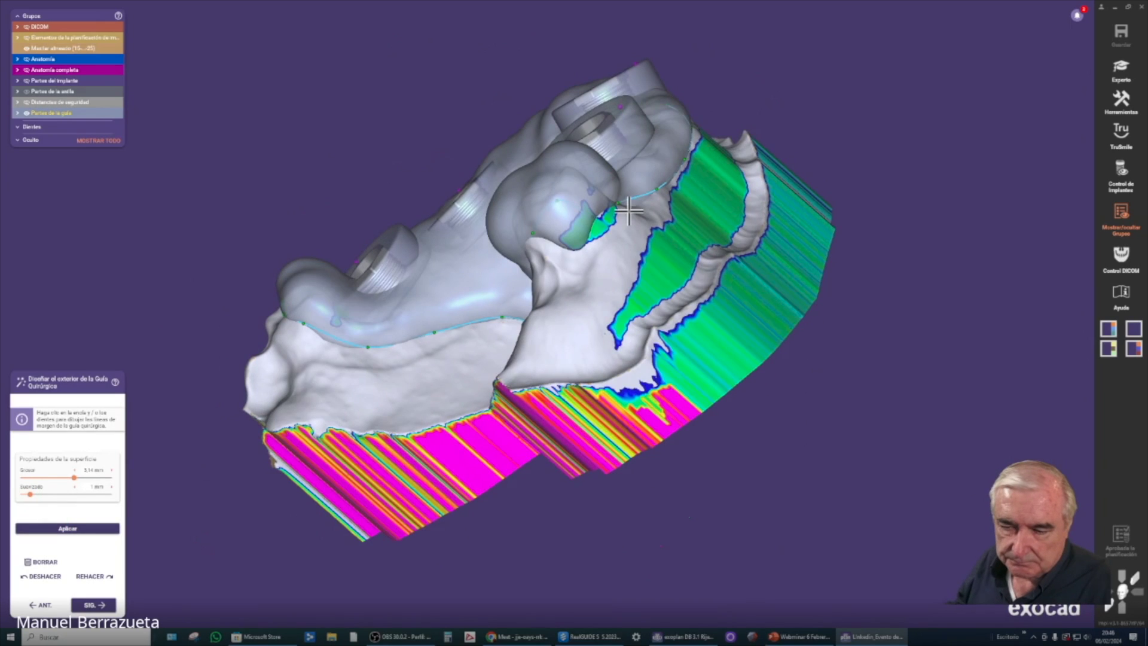
{"action": "scroll", "coordinate": [610, 267], "scroll_direction": "down", "scroll_amount": 2}
{"action": "scroll", "coordinate": [605, 266], "scroll_direction": "up", "scroll_amount": 6}
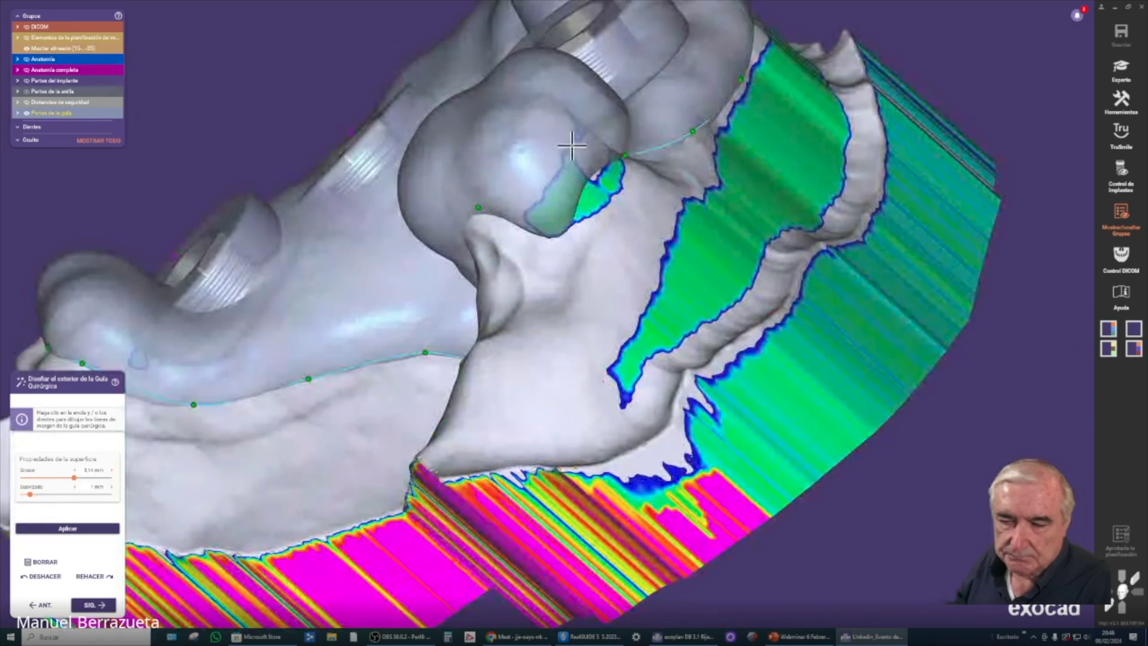
{"action": "left_click_drag", "start_coordinate": [624, 155], "coordinate": [625, 133]}
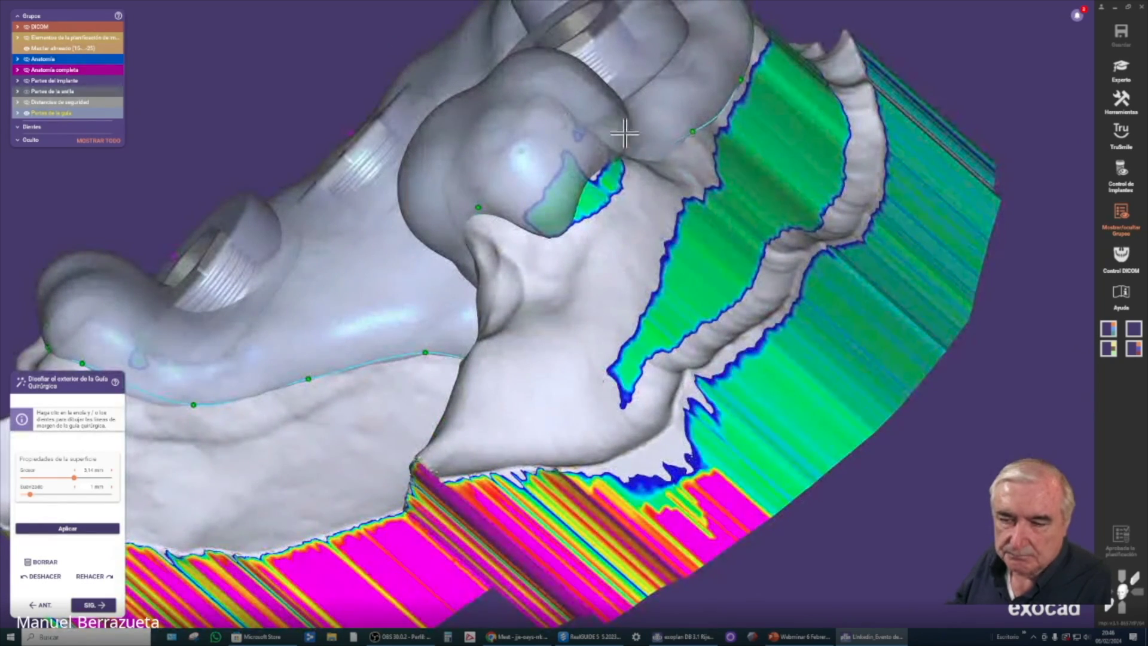
{"action": "right_click_drag", "start_coordinate": [644, 148], "coordinate": [649, 160]}
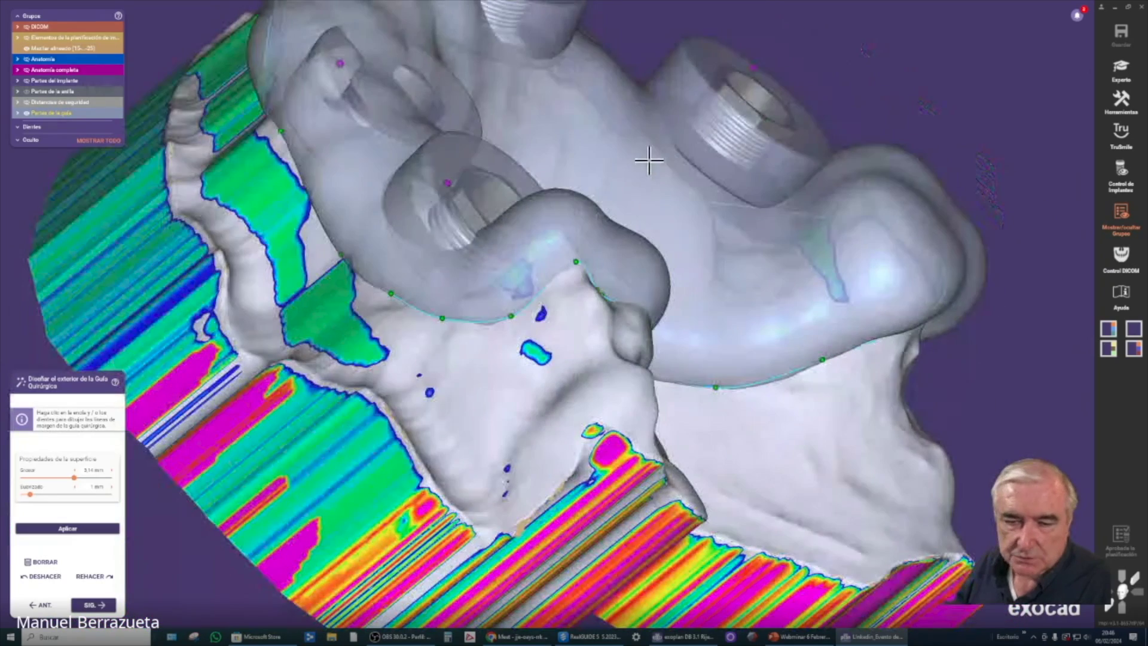
{"action": "right_click_drag", "start_coordinate": [526, 340], "coordinate": [531, 347]}
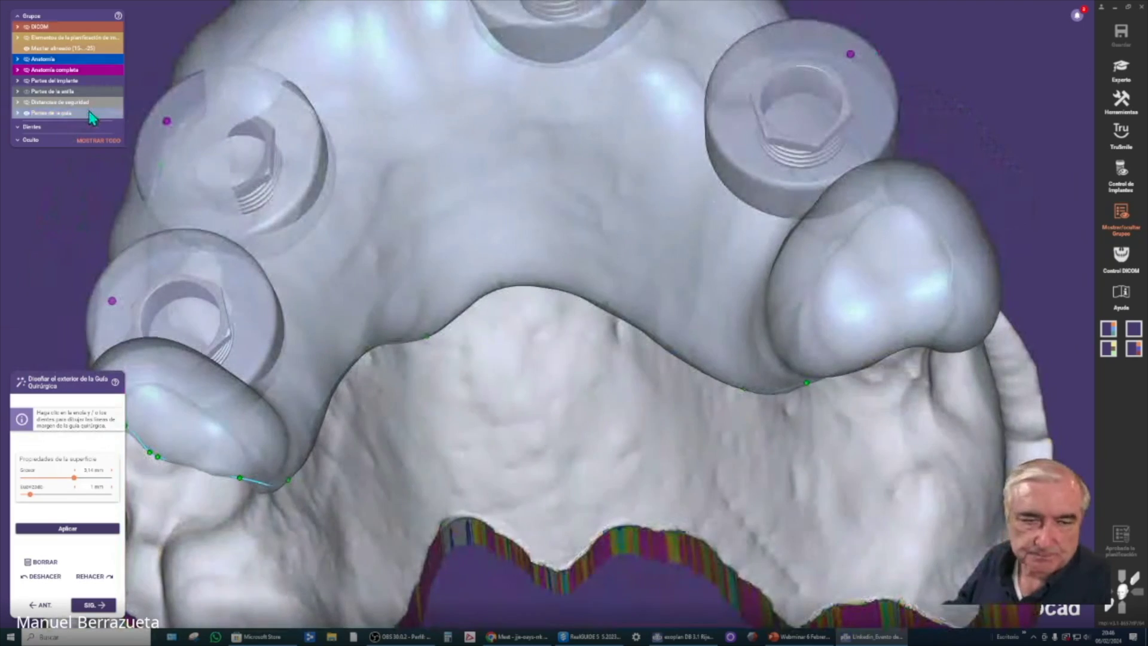
Show the guide at 100% opacity, move the palatal margin points near implant 25 toward the ridge, and regenerate the guide exterior.
{"action": "left_click", "coordinate": [117, 113]}
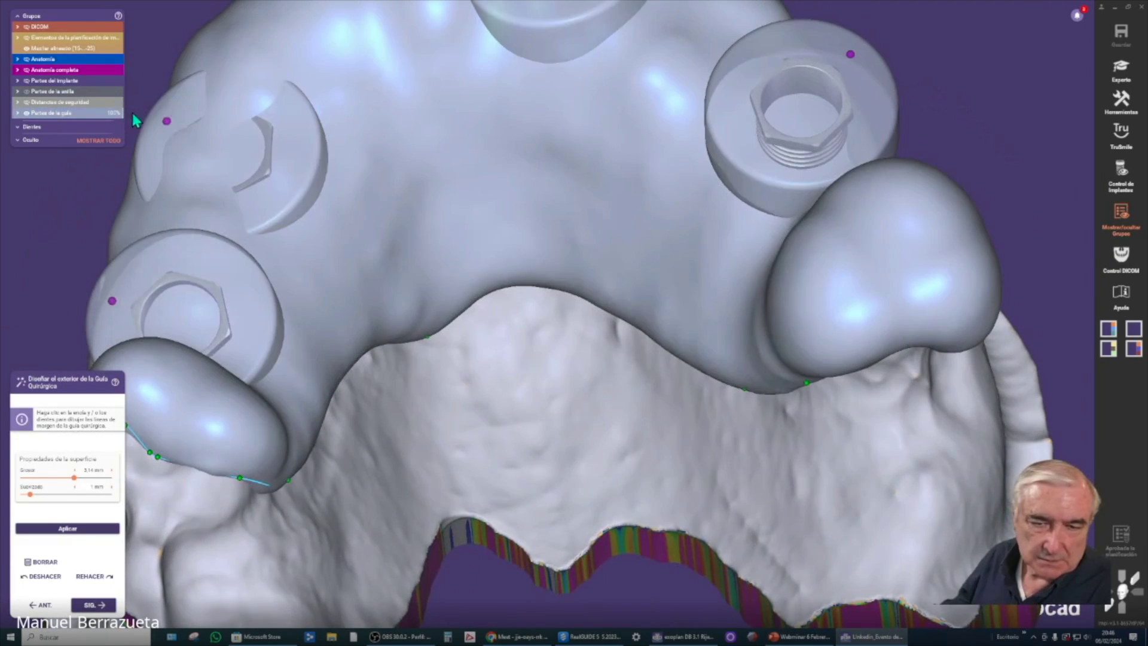
{"action": "right_click_drag", "start_coordinate": [422, 222], "coordinate": [419, 223]}
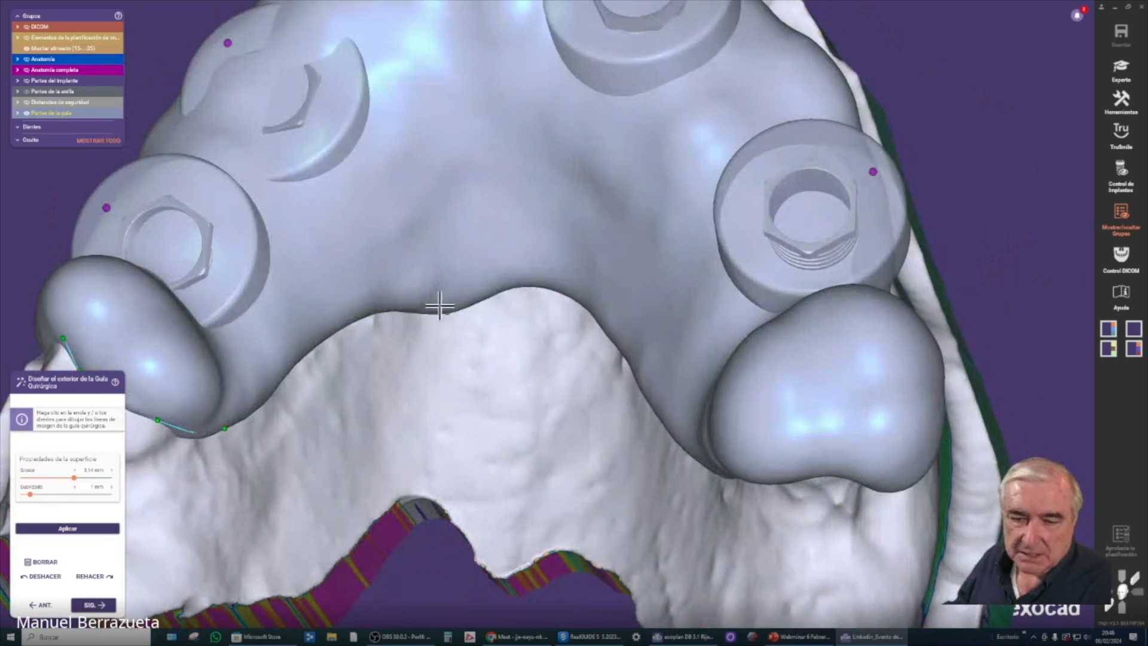
{"action": "right_click_drag", "start_coordinate": [445, 287], "coordinate": [470, 264]}
{"action": "left_click_drag", "start_coordinate": [542, 335], "coordinate": [555, 300]}
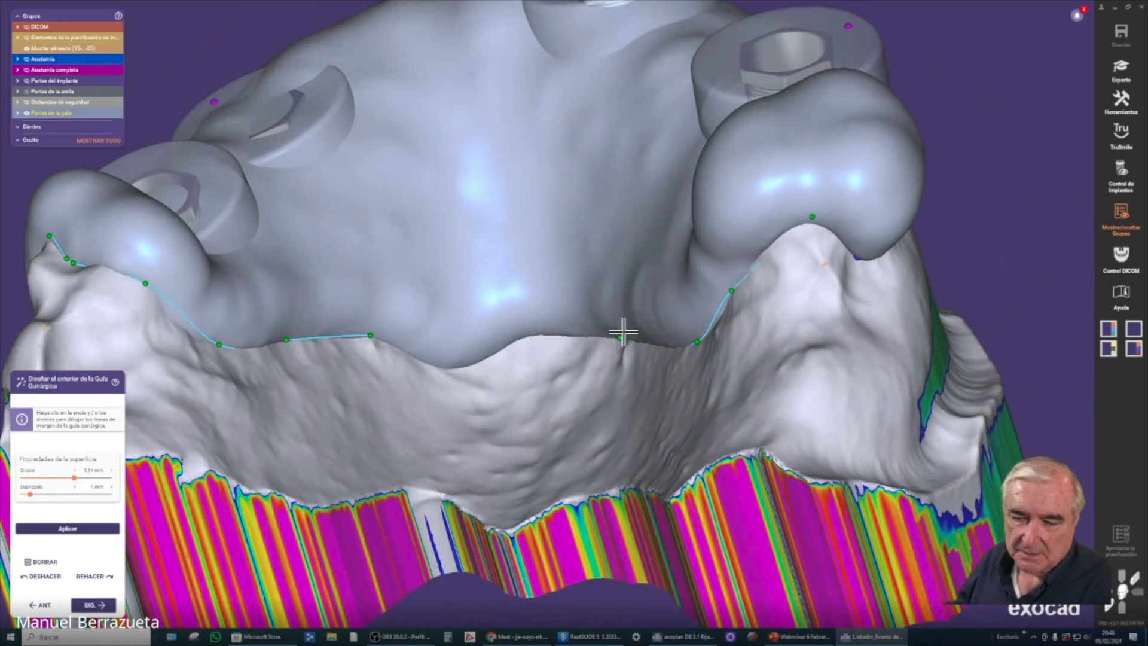
{"action": "left_click_drag", "start_coordinate": [620, 336], "coordinate": [625, 321]}
{"action": "left_click_drag", "start_coordinate": [695, 341], "coordinate": [677, 315]}
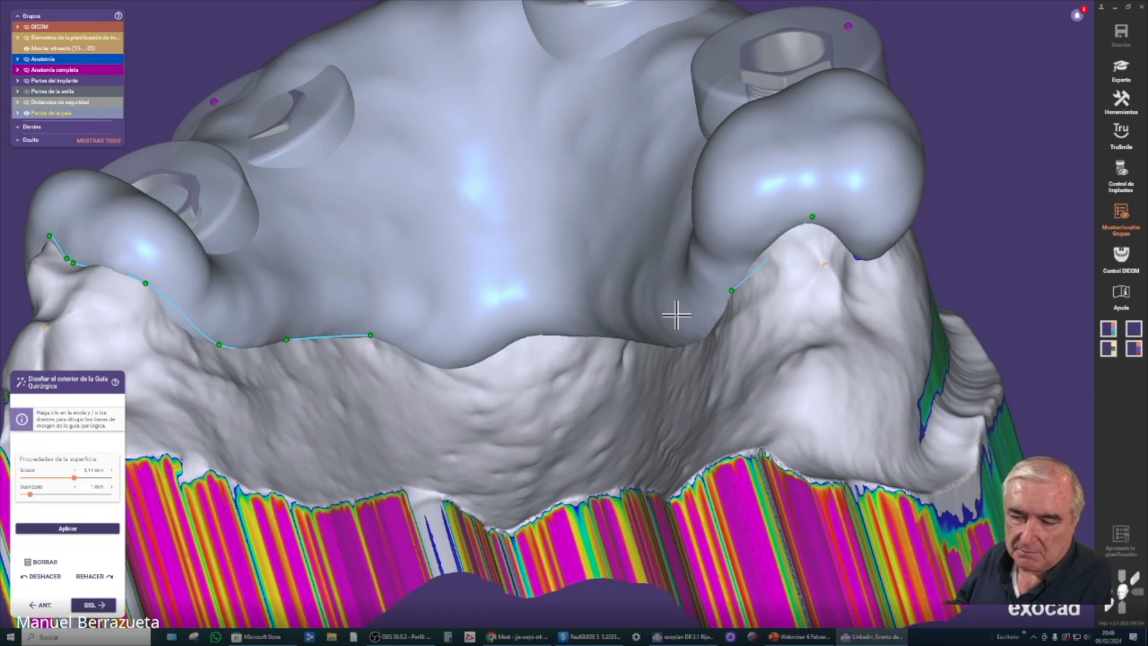
{"action": "left_click", "coordinate": [71, 529]}
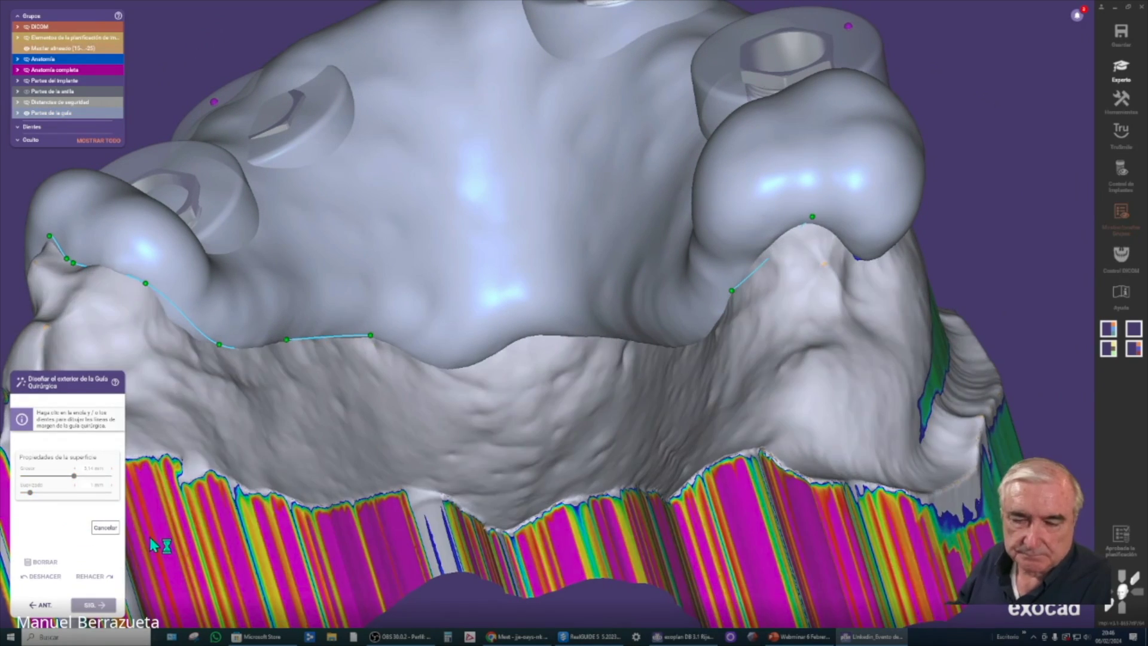
{"action": "right_click_drag", "start_coordinate": [340, 358], "coordinate": [134, 596]}
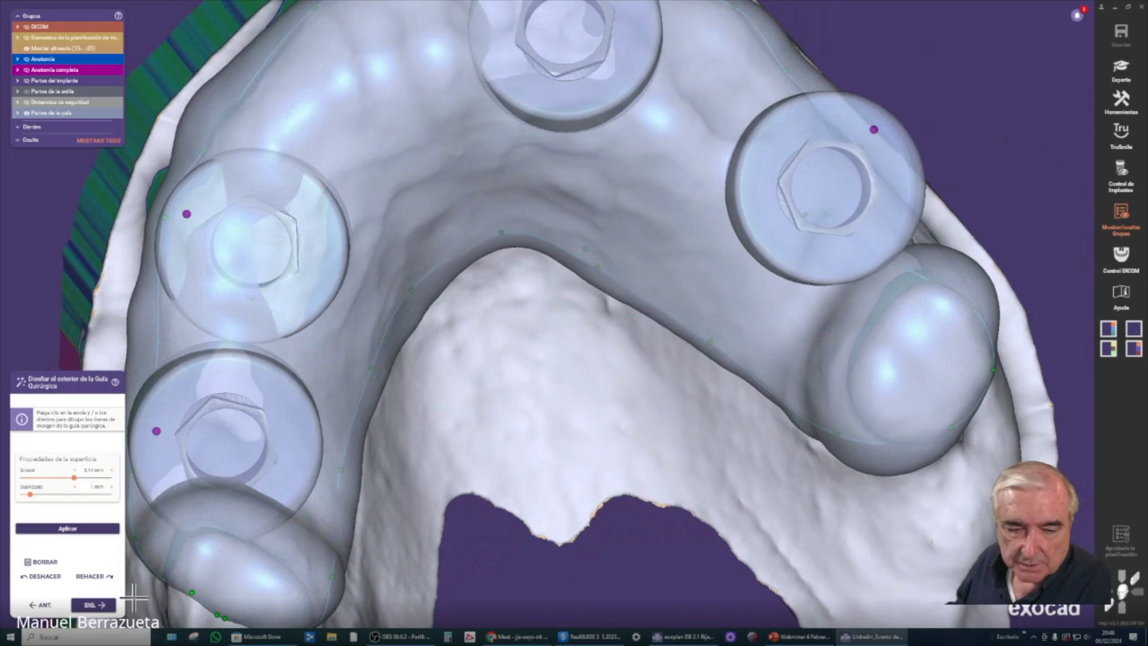
{"action": "middle_click_drag", "start_coordinate": [472, 311], "coordinate": [593, 226]}
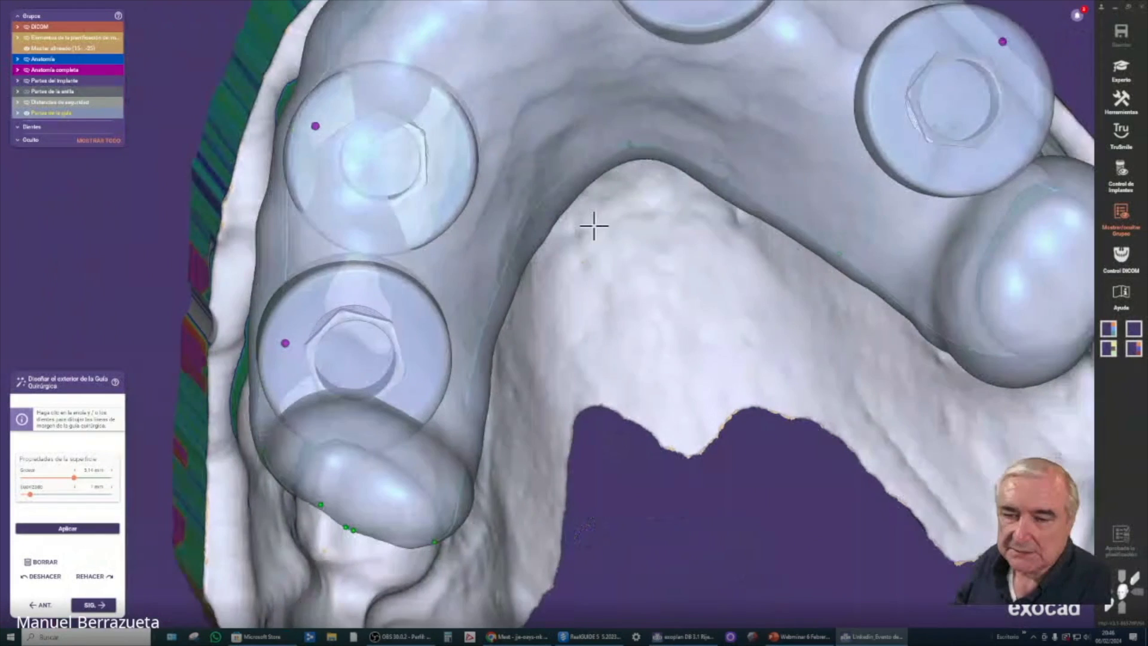
{"action": "scroll", "coordinate": [594, 226], "scroll_direction": "down", "scroll_amount": 5}
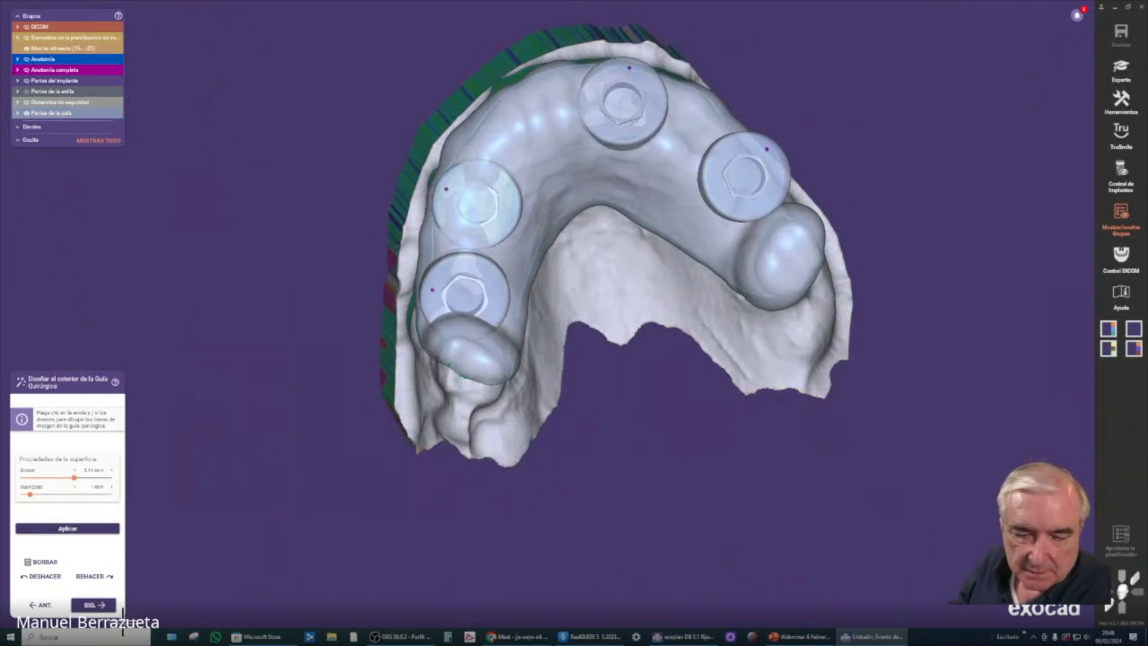
Proceed to the guide attachments, place a rectangular 7 mm window at the midline of the guide, and lengthen it.
{"action": "left_click", "coordinate": [95, 606]}
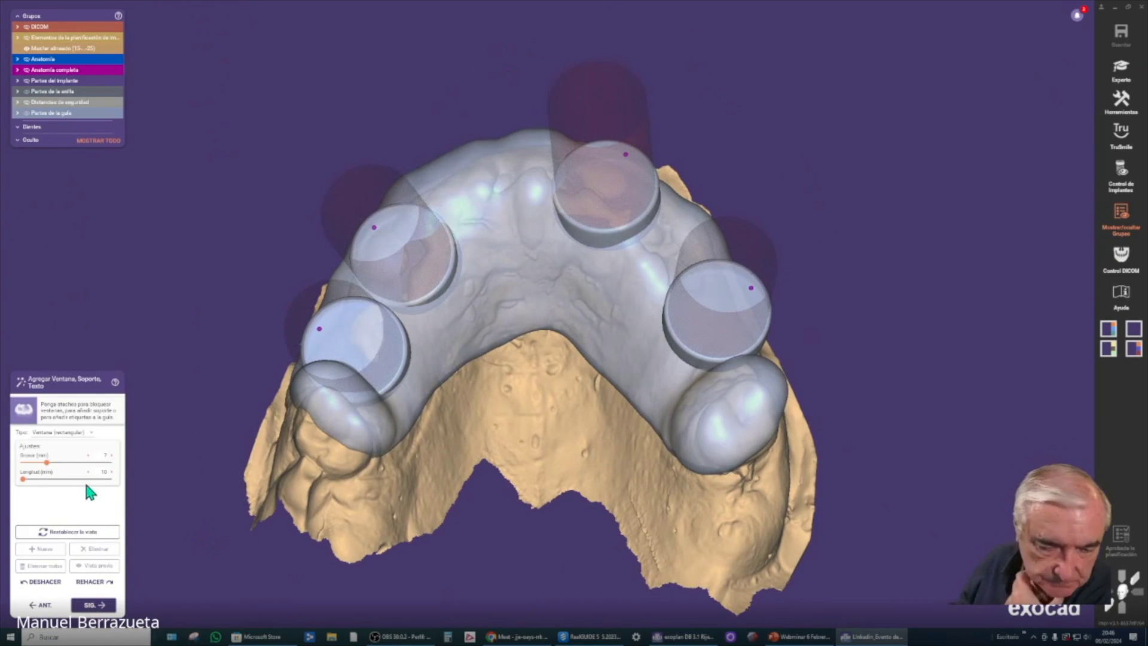
{"action": "right_click_drag", "start_coordinate": [394, 445], "coordinate": [452, 418]}
{"action": "left_click", "coordinate": [9, 507]}
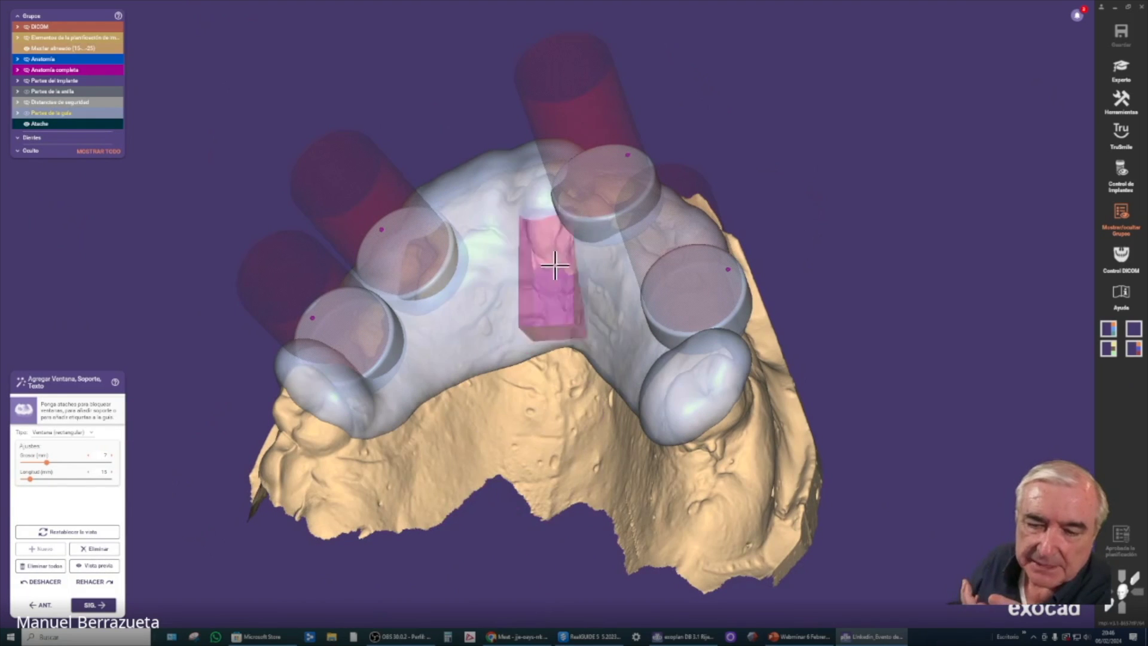
{"action": "left_click", "coordinate": [522, 261]}
{"action": "right_click_drag", "start_coordinate": [520, 291], "coordinate": [557, 325]}
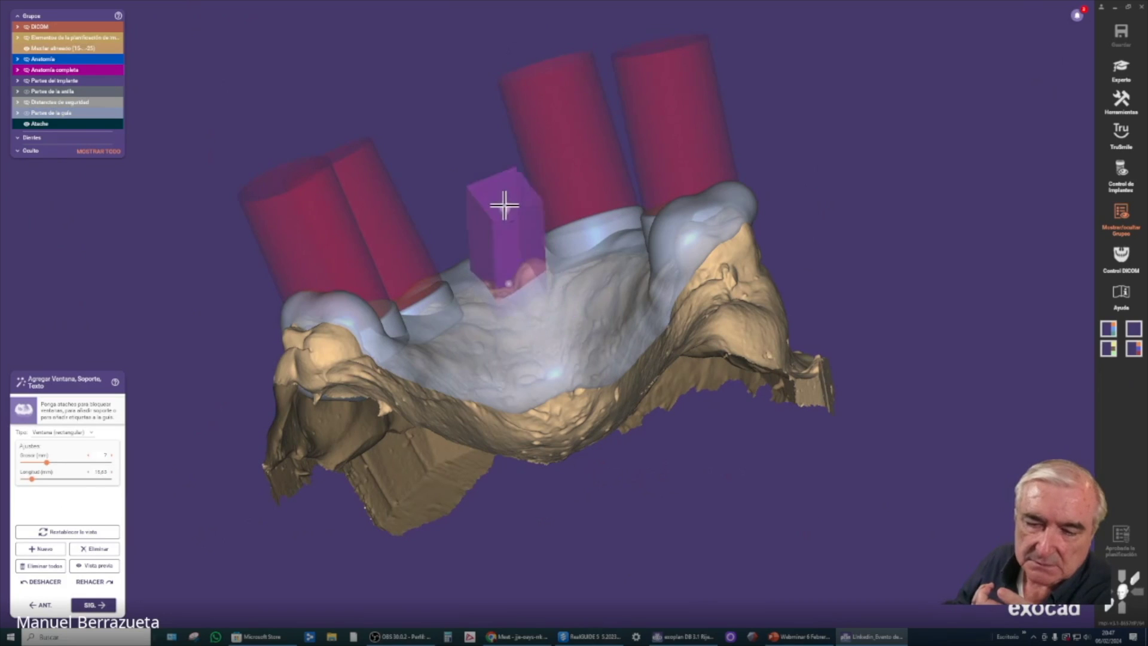
{"action": "left_click_drag", "start_coordinate": [461, 170], "coordinate": [471, 162]}
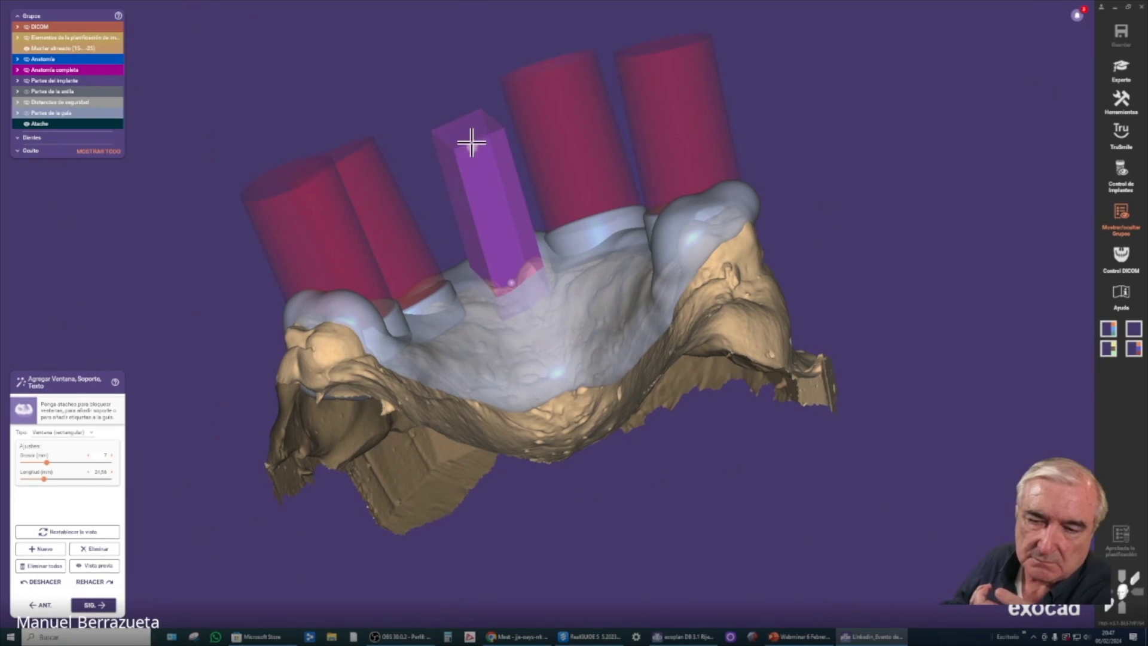
Reposition the rectangular window onto the anterior ridge between implants 13 and 23.
{"action": "right_click_drag", "start_coordinate": [487, 235], "coordinate": [520, 346]}
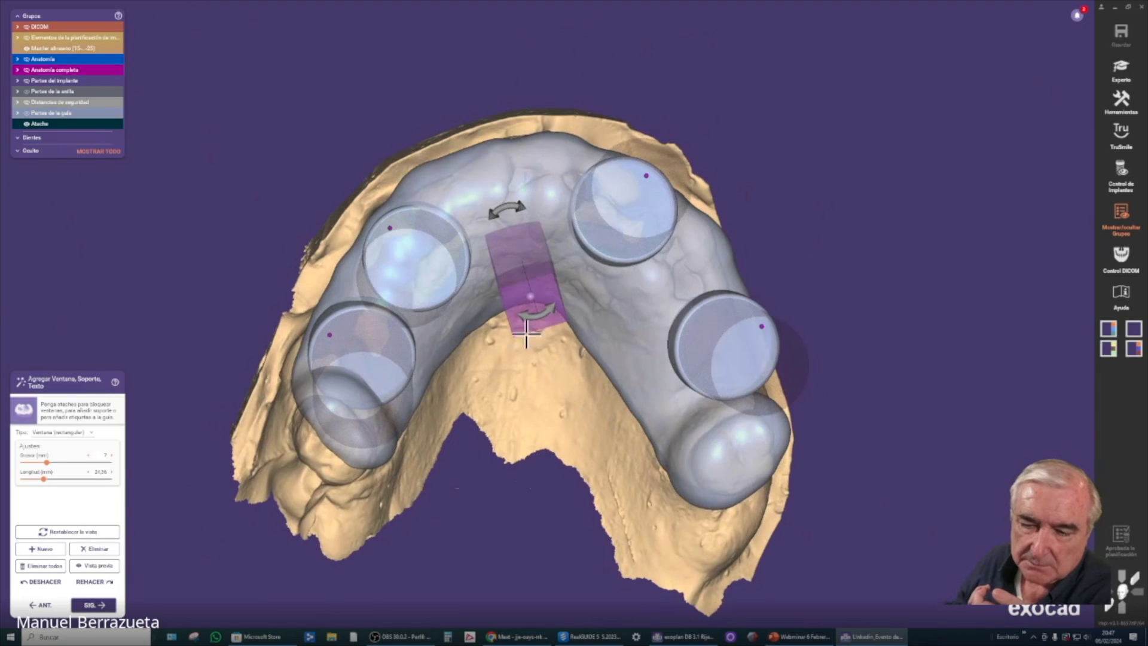
{"action": "right_click_drag", "start_coordinate": [520, 248], "coordinate": [601, 267]}
{"action": "left_click_drag", "start_coordinate": [601, 268], "coordinate": [556, 180]}
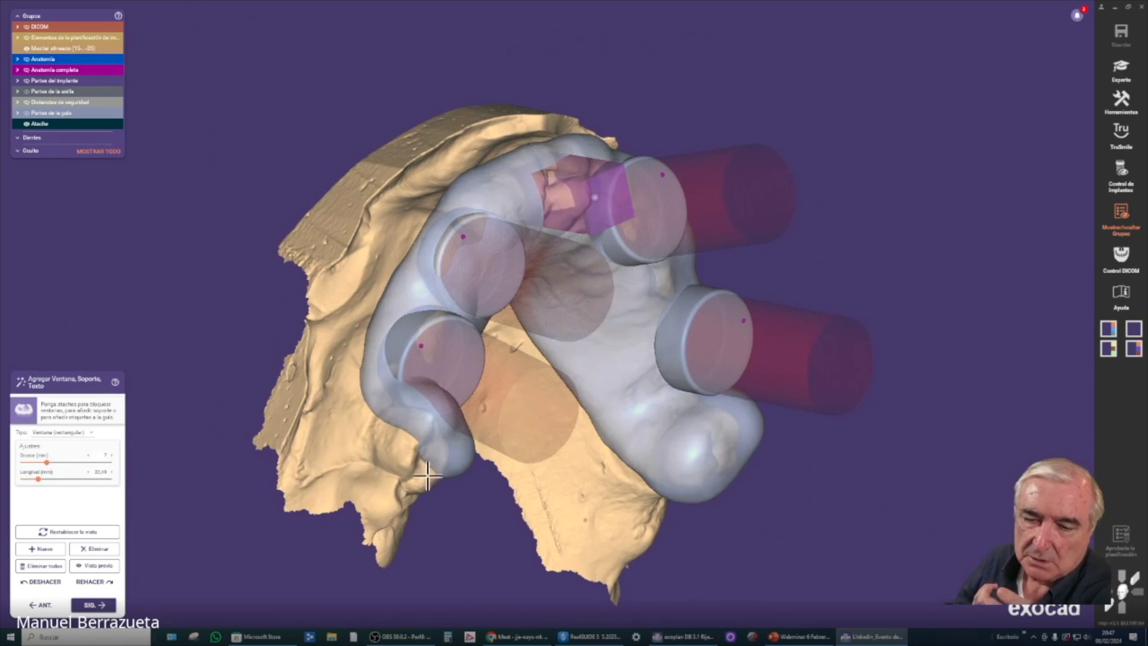
{"action": "right_click_drag", "start_coordinate": [537, 254], "coordinate": [445, 464]}
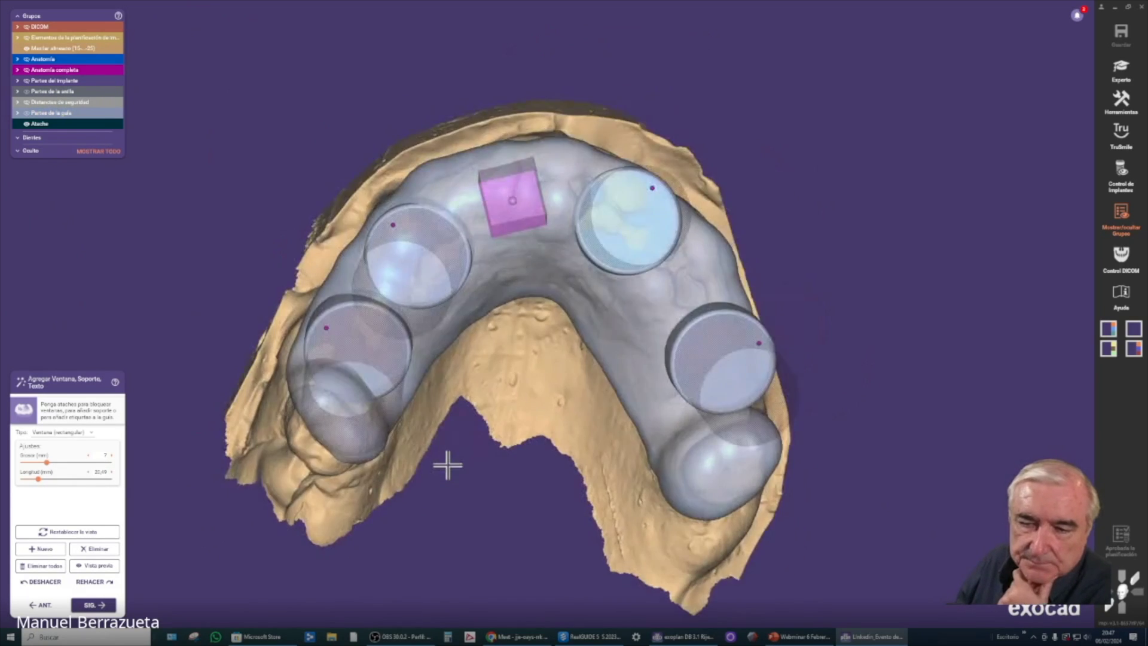
{"action": "right_click_drag", "start_coordinate": [448, 461], "coordinate": [672, 582]}
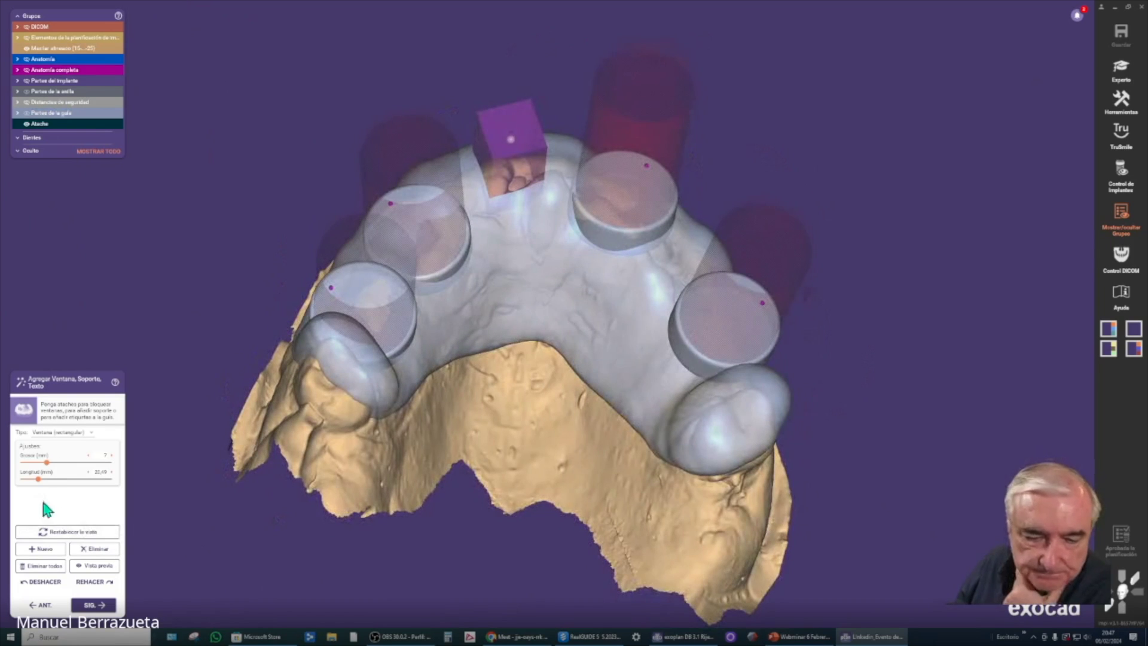
Add the text "Evento de Linkedin" in an arc along the guide's palatal surface.
{"action": "left_click", "coordinate": [65, 432]}
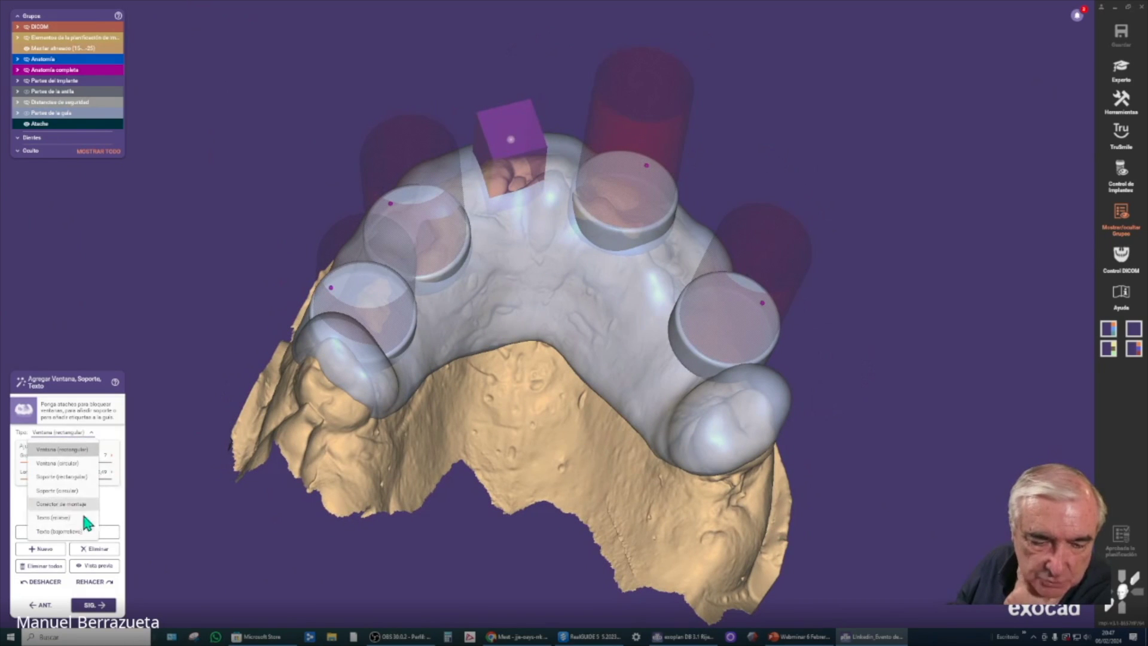
{"action": "left_click", "coordinate": [57, 531]}
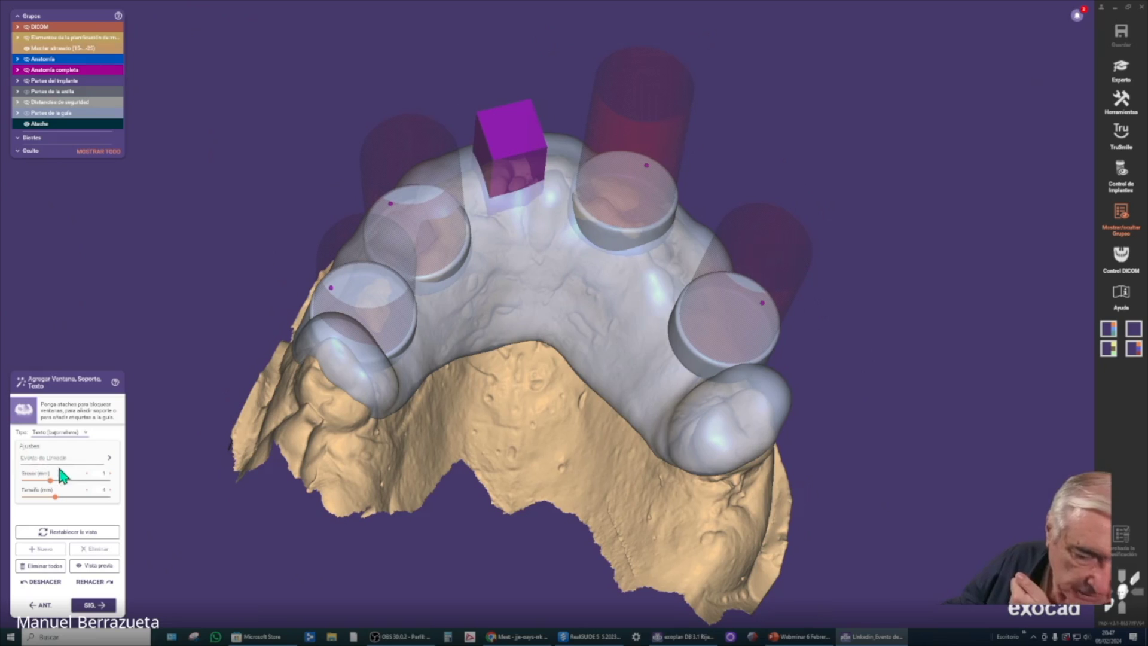
{"action": "left_click_drag", "start_coordinate": [458, 303], "coordinate": [448, 333]}
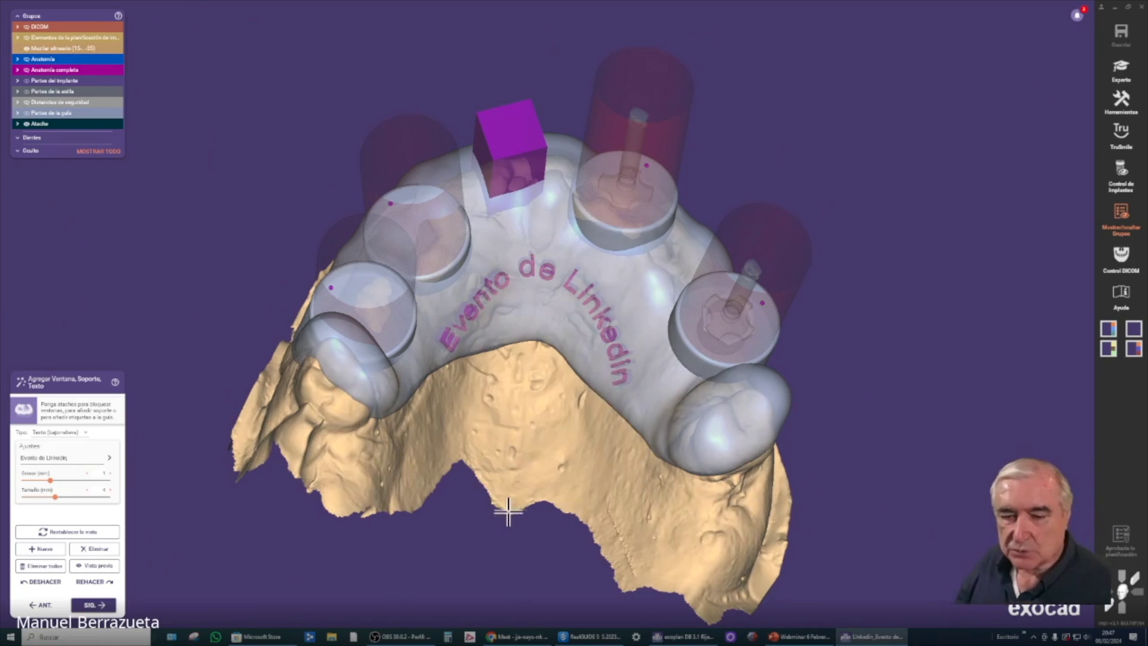
Generate the unified guide and smooth its buccal edge around implant 23 with the freeform Smooth/Flatten brush.
{"action": "left_click", "coordinate": [104, 603]}
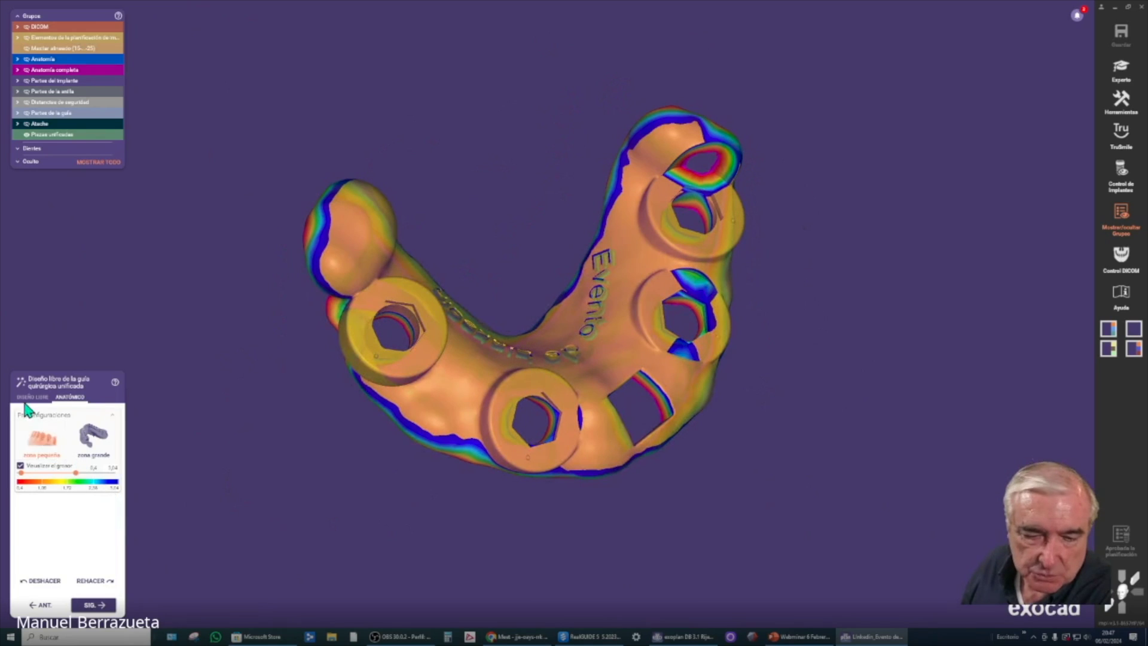
{"action": "left_click", "coordinate": [30, 398]}
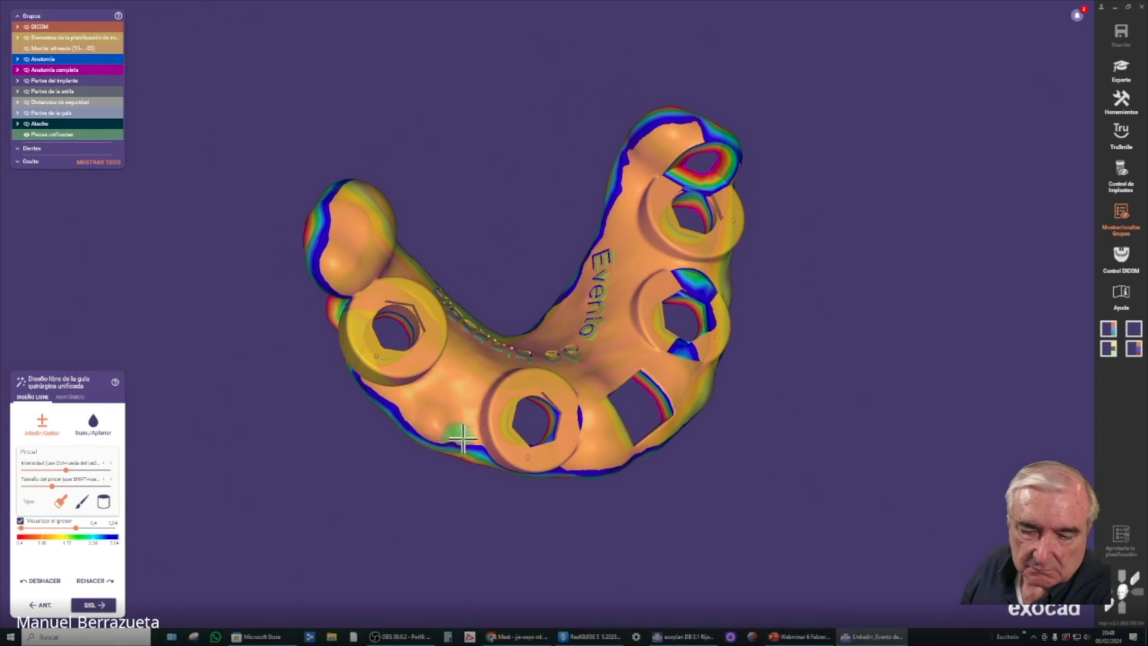
{"action": "left_click", "coordinate": [88, 428]}
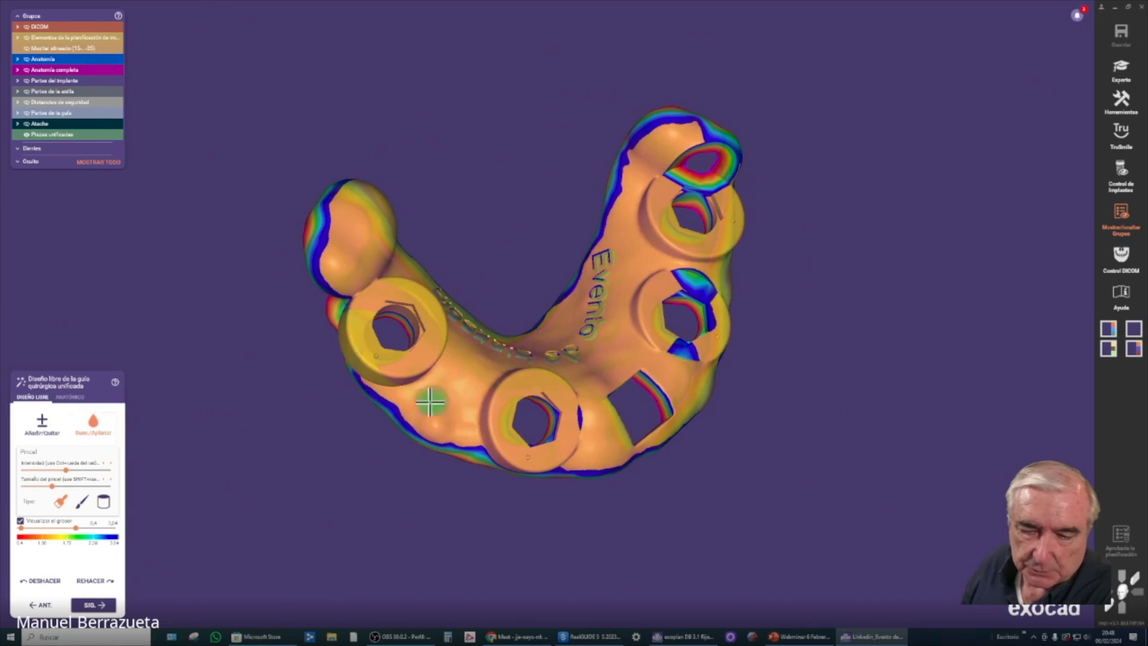
{"action": "left_click_drag", "start_coordinate": [487, 464], "coordinate": [487, 458]}
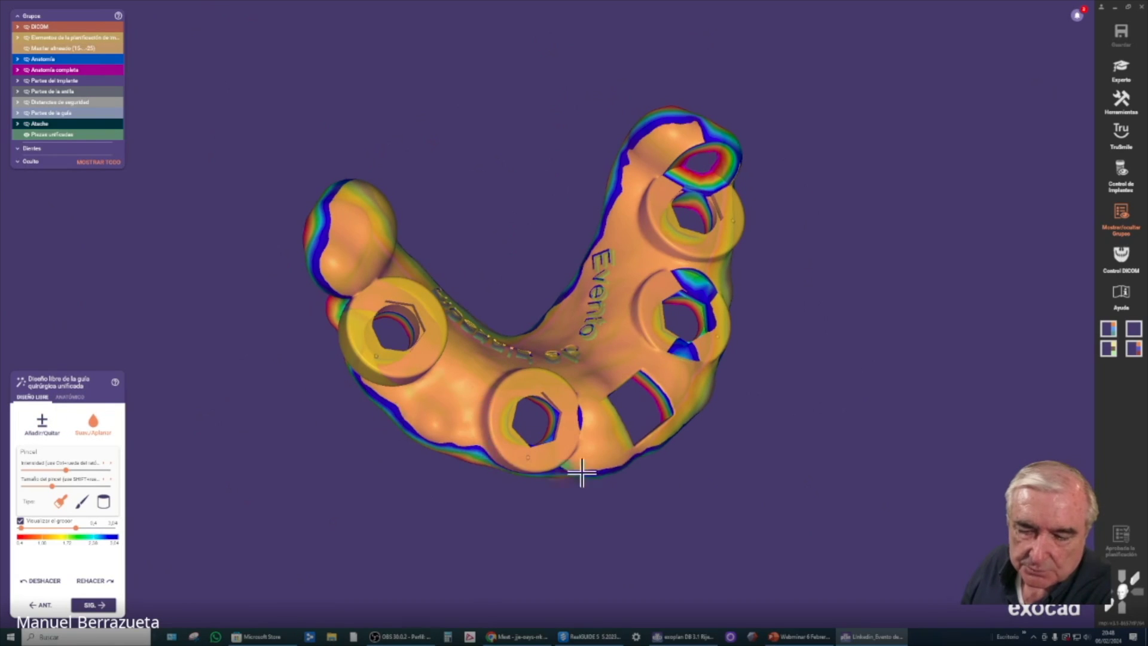
{"action": "right_click_drag", "start_coordinate": [605, 328], "coordinate": [604, 311]}
{"action": "right_click_drag", "start_coordinate": [586, 353], "coordinate": [545, 356]}
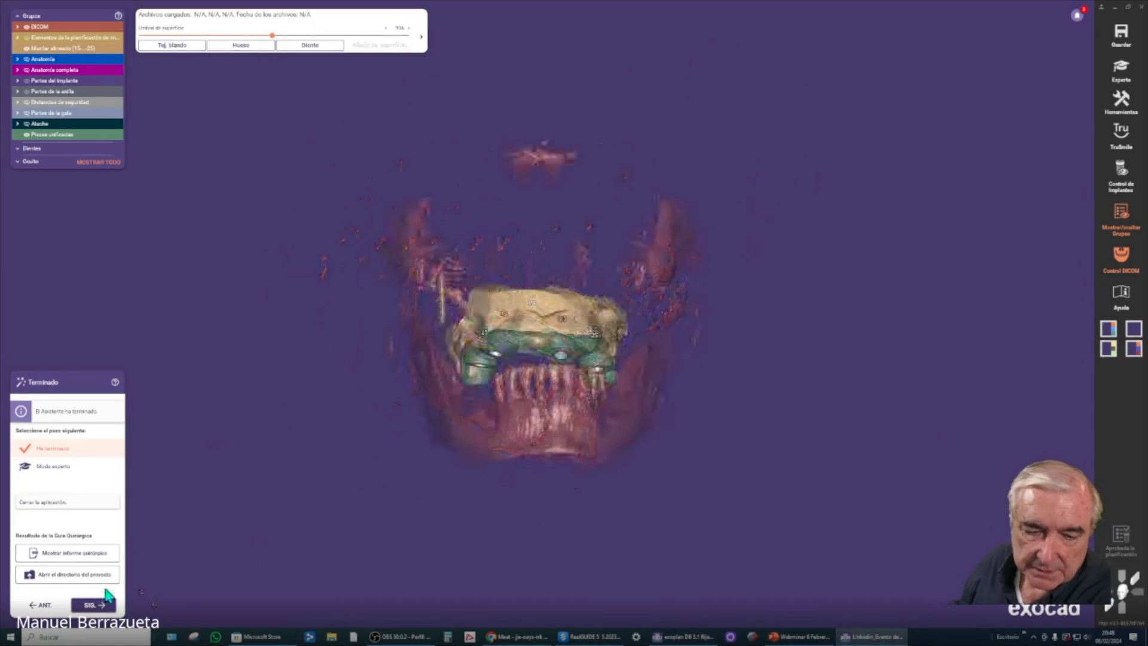
Open the project directory and inspect the merged surgical guide STL from several angles in the 3D viewer.
{"action": "left_click", "coordinate": [67, 575]}
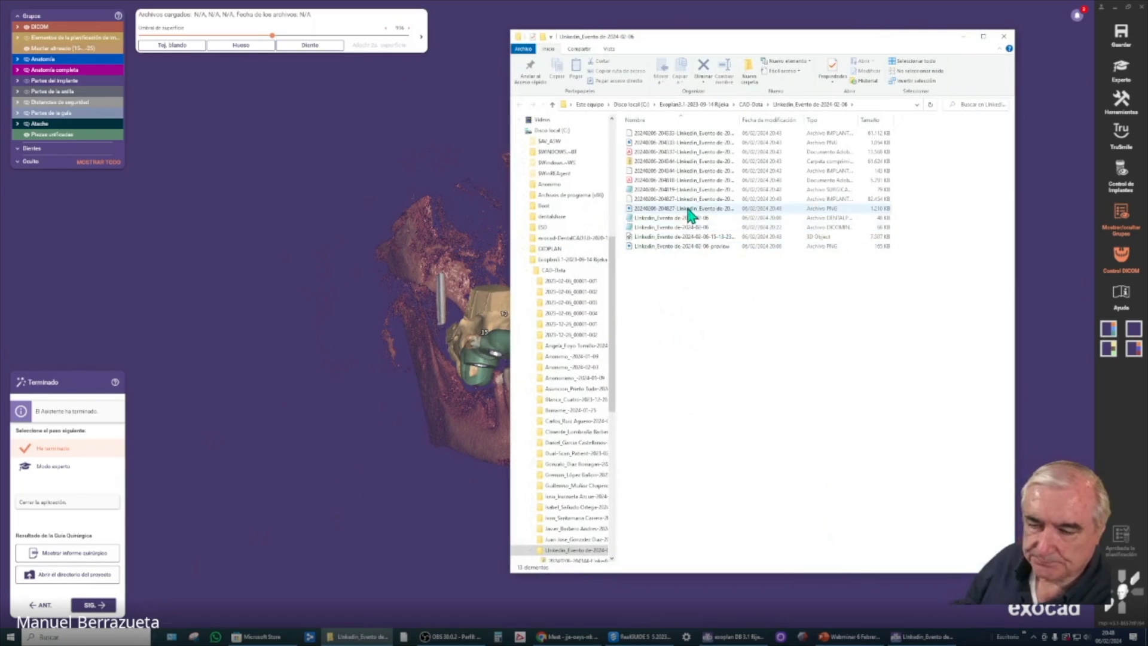
{"action": "double_click", "coordinate": [682, 238]}
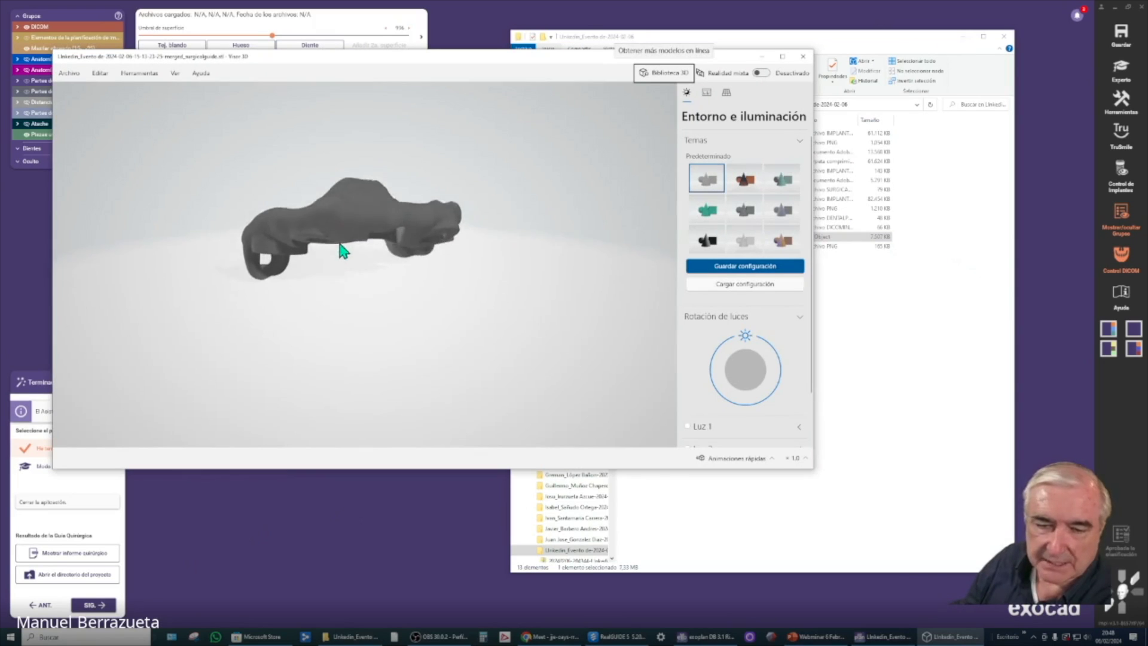
{"action": "left_click_drag", "start_coordinate": [346, 282], "coordinate": [321, 213]}
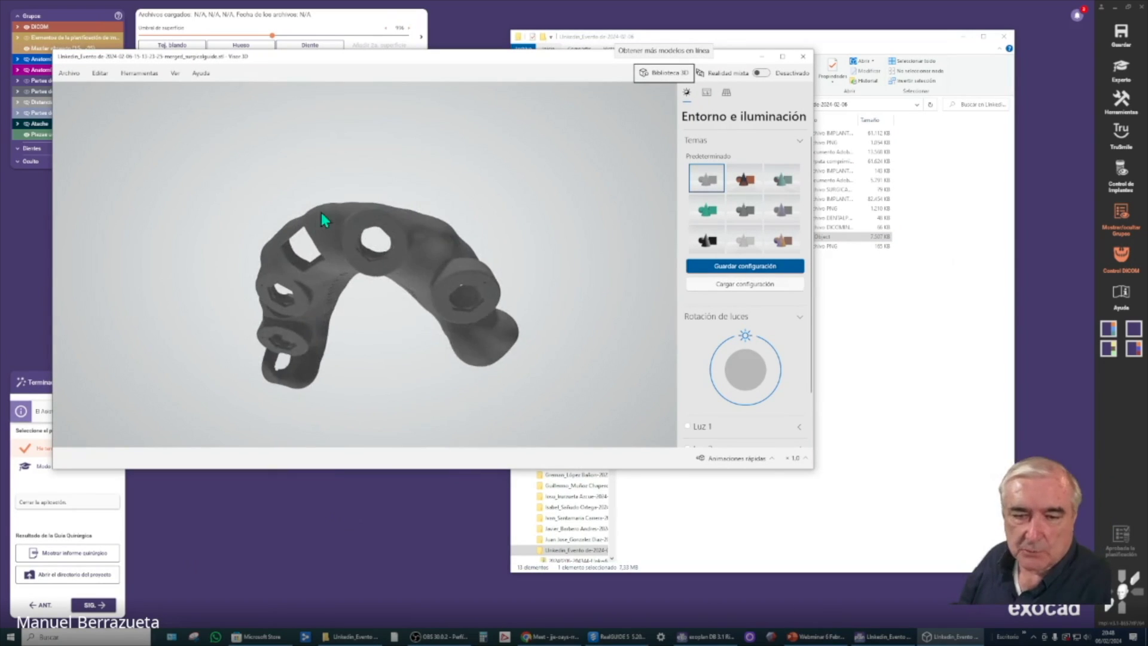
{"action": "left_click", "coordinate": [801, 57]}
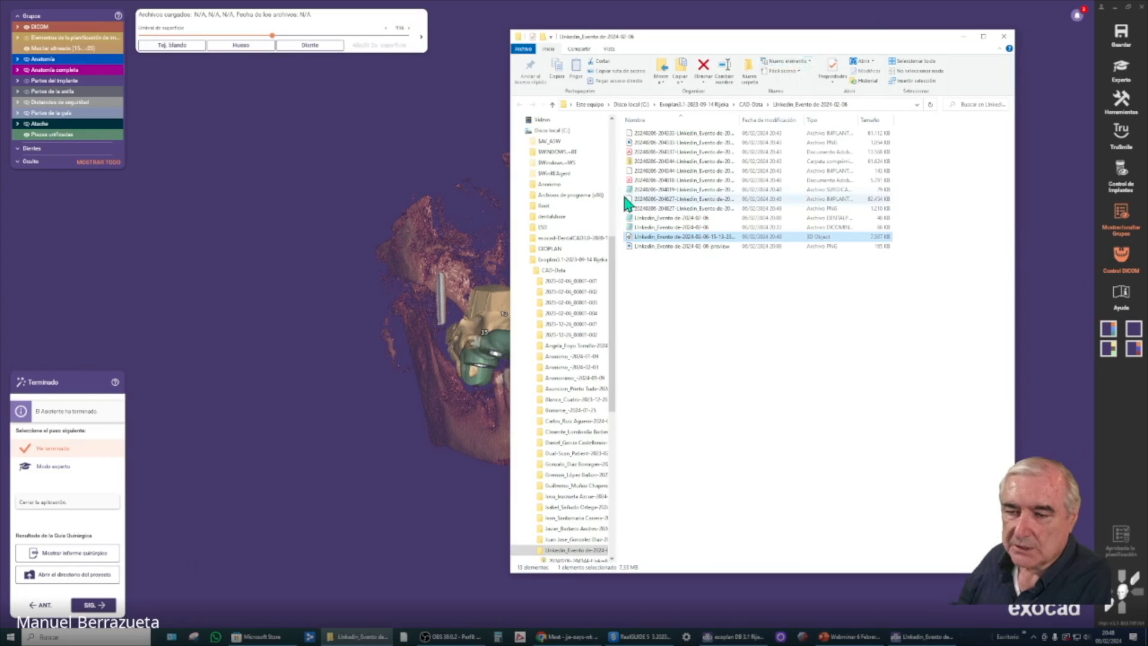
Open the surgical report PDF in Acrobat and review the guide overview, sleeve diagram and implant information.
{"action": "left_click", "coordinate": [641, 182]}
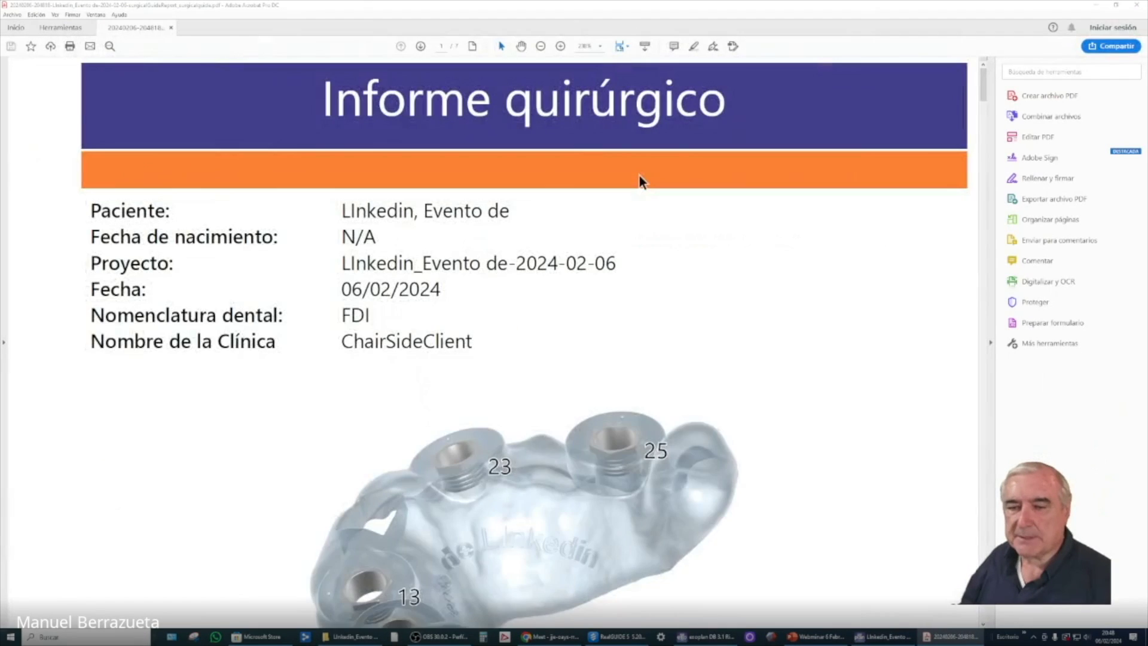
{"action": "scroll", "coordinate": [679, 226], "scroll_direction": "down", "scroll_amount": 3}
{"action": "scroll", "coordinate": [680, 227], "scroll_direction": "down", "scroll_amount": 8}
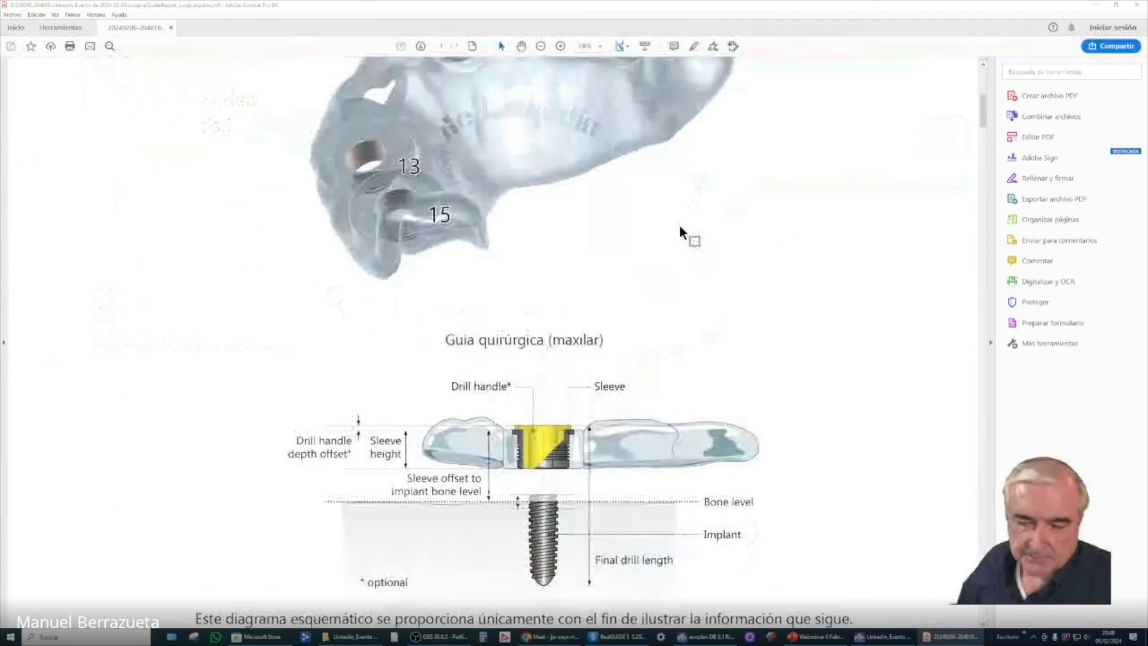
{"action": "scroll", "coordinate": [678, 227], "scroll_direction": "down", "scroll_amount": 8}
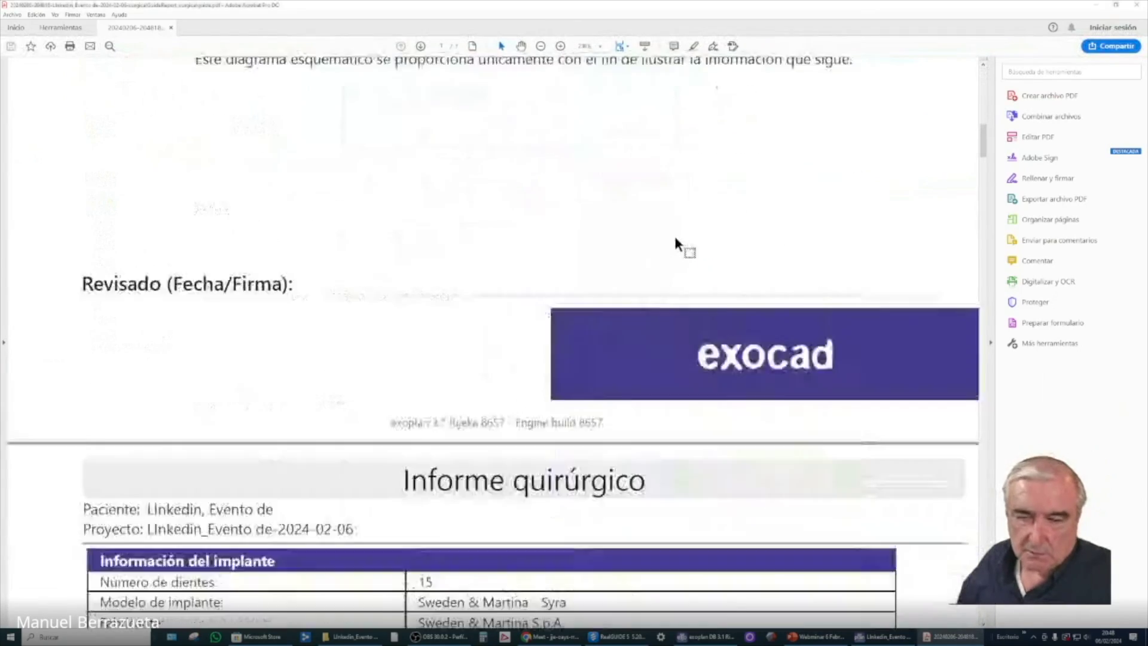